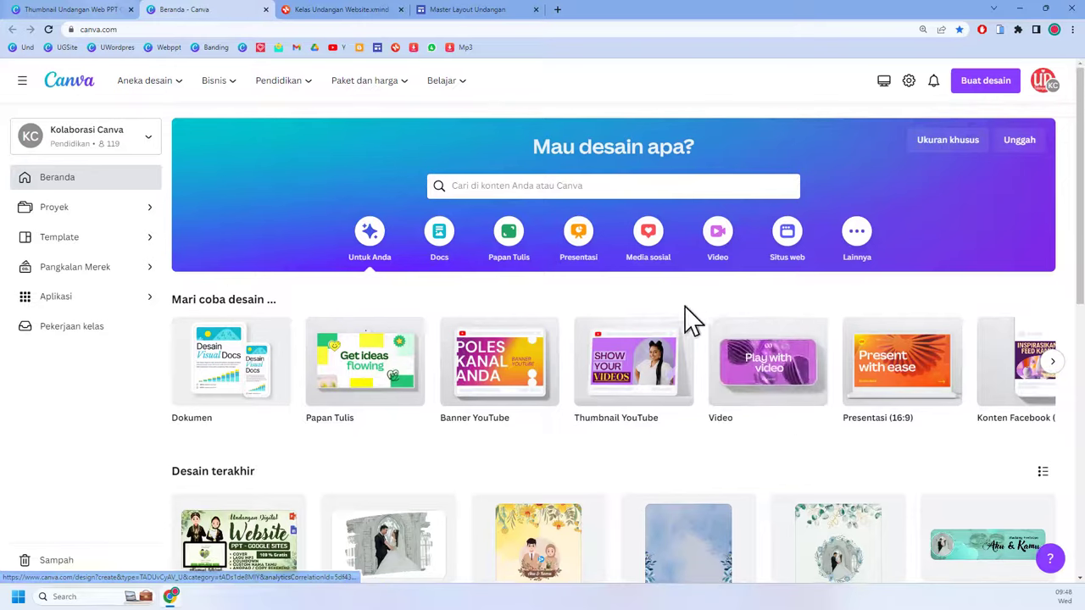
# Step: Create a blank Cerita TikTok design at 1080 × 1920 px
pyautogui.click(992, 85)
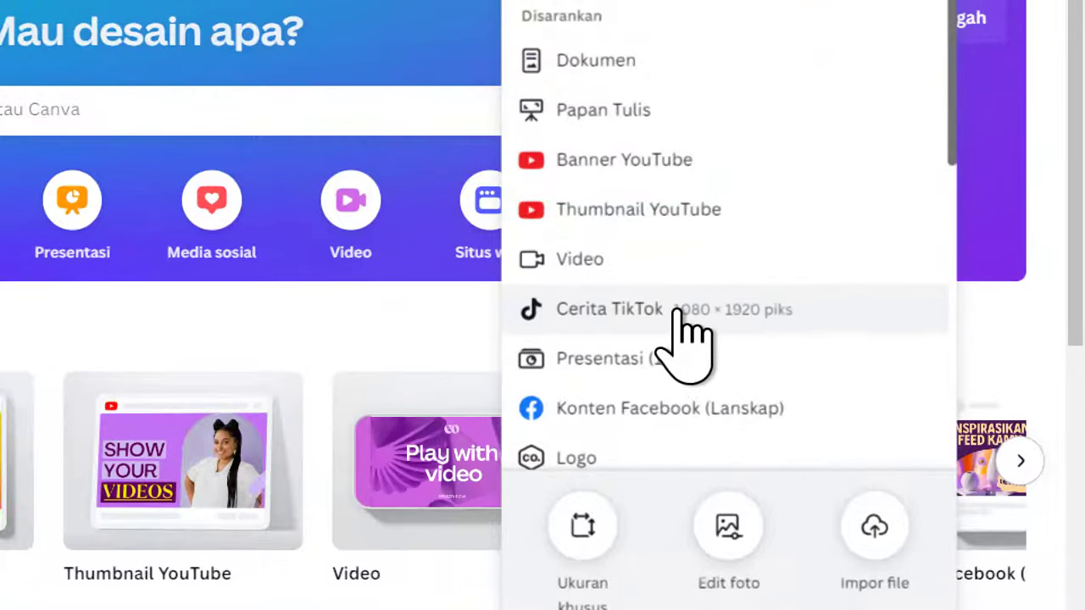
pyautogui.click(613, 310)
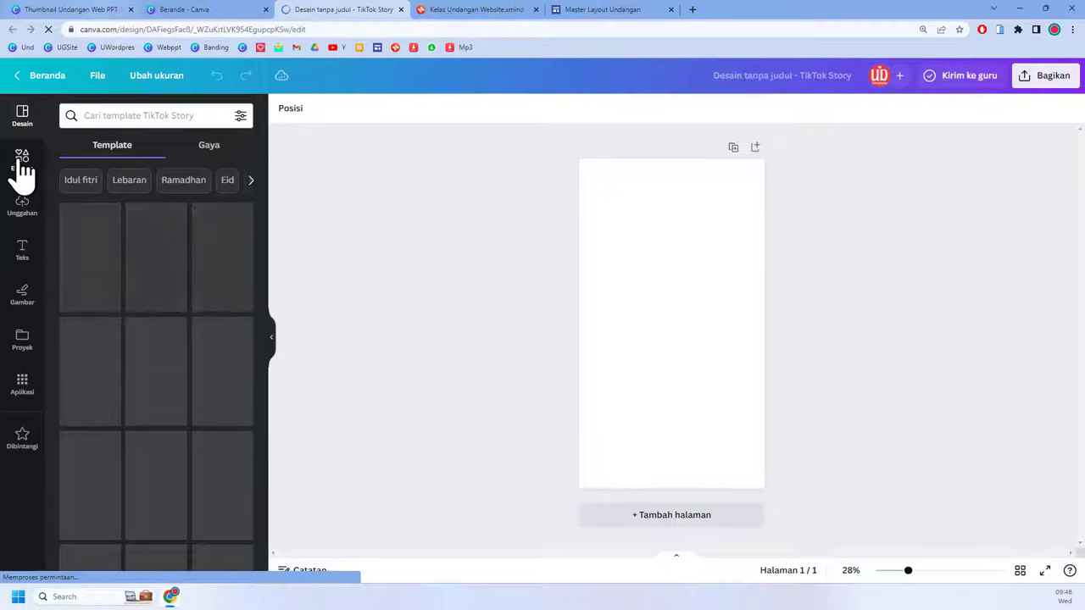
# Step: Search the design elements for "watercolor" and limit the results to photos
pyautogui.click(22, 161)
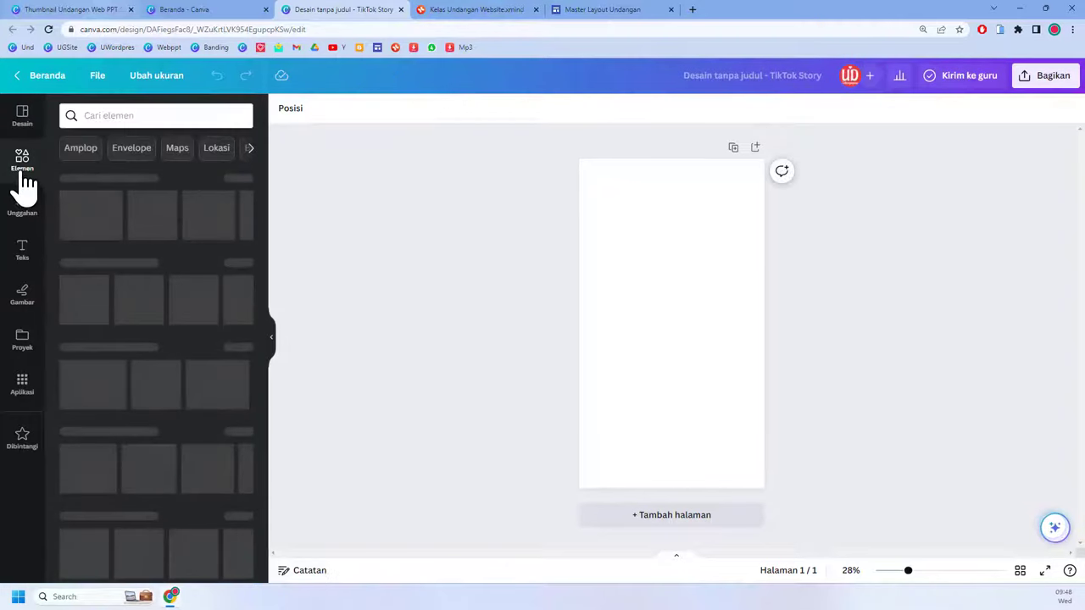
pyautogui.click(117, 116)
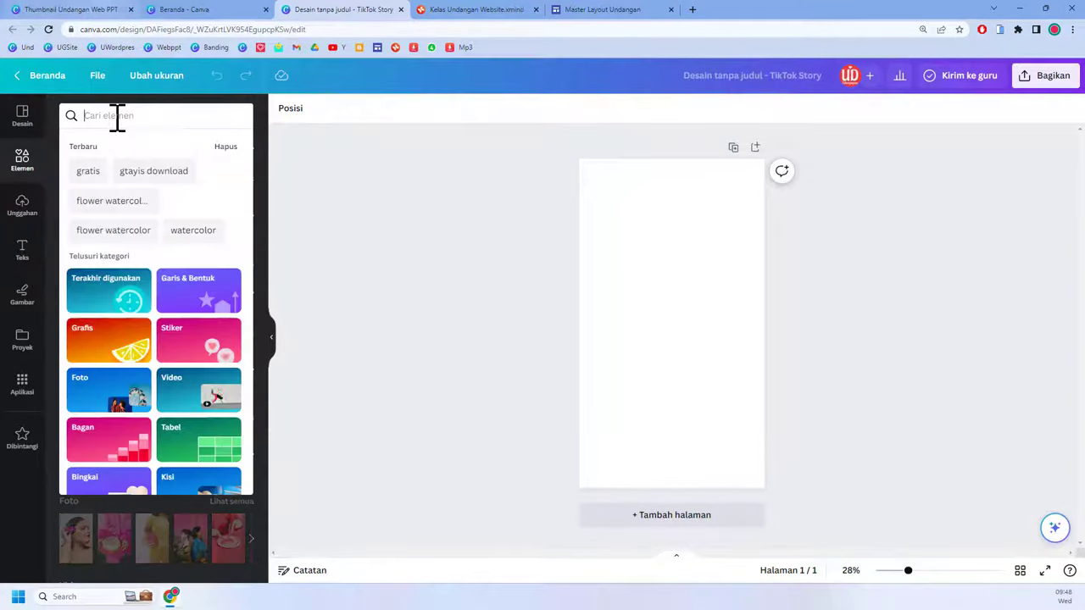
pyautogui.click(114, 203)
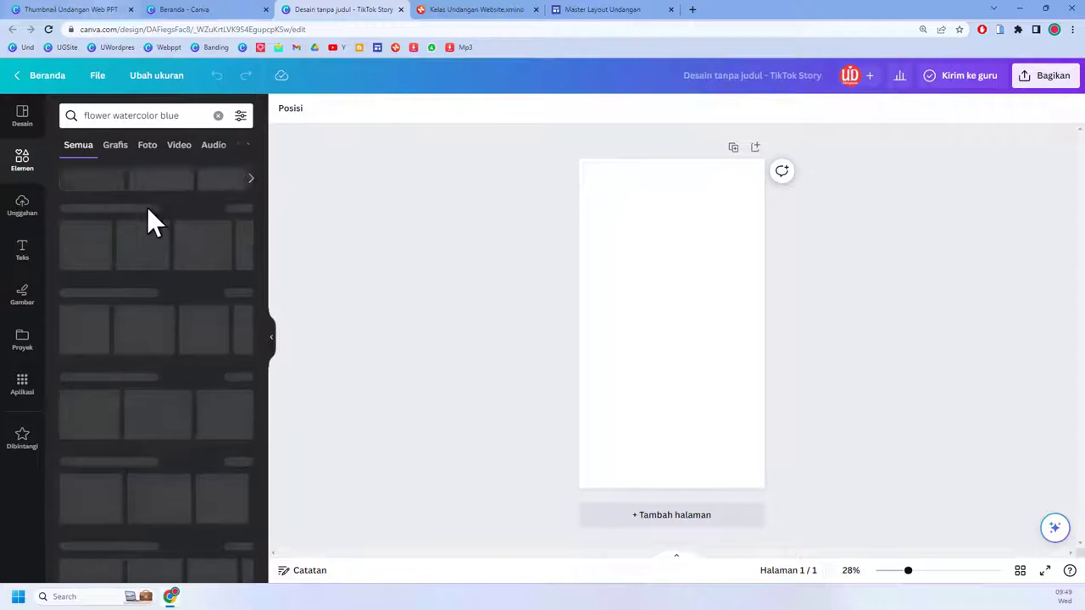
pyautogui.click(180, 115)
pyautogui.press('BackSpace')
pyautogui.press('BackSpace')
pyautogui.press('BackSpace')
pyautogui.press('BackSpace')
pyautogui.press('BackSpace')
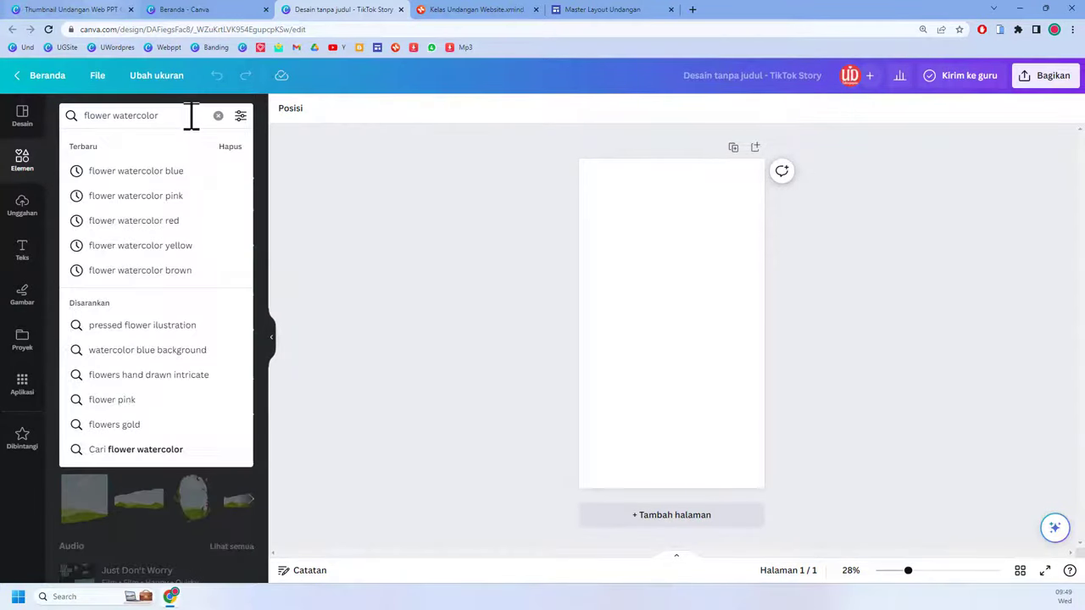
pyautogui.doubleClick(108, 120)
pyautogui.press('BackSpace')
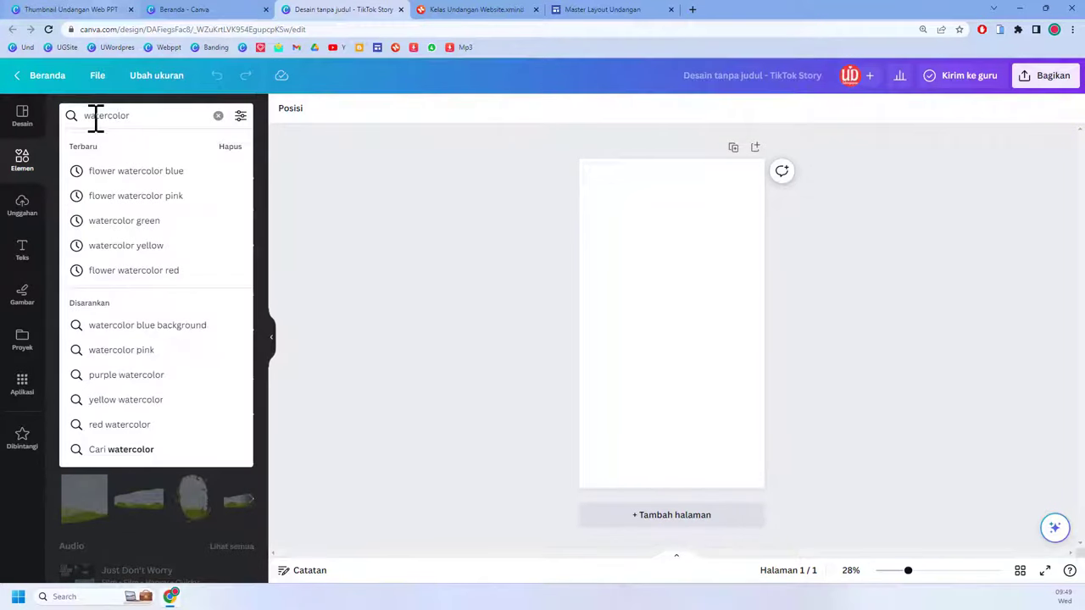
pyautogui.press('Return')
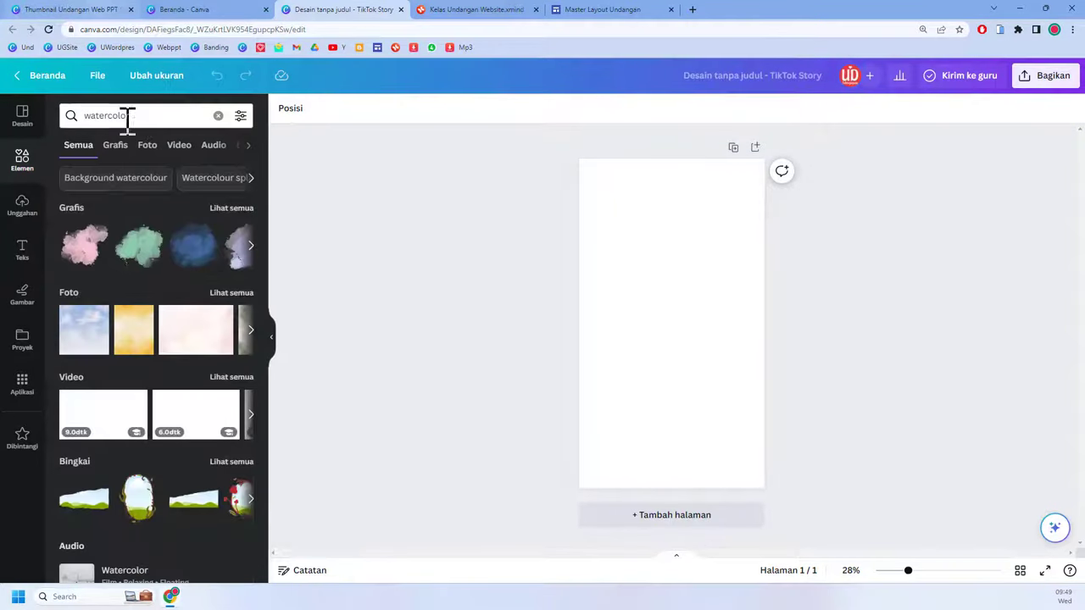
pyautogui.click(157, 149)
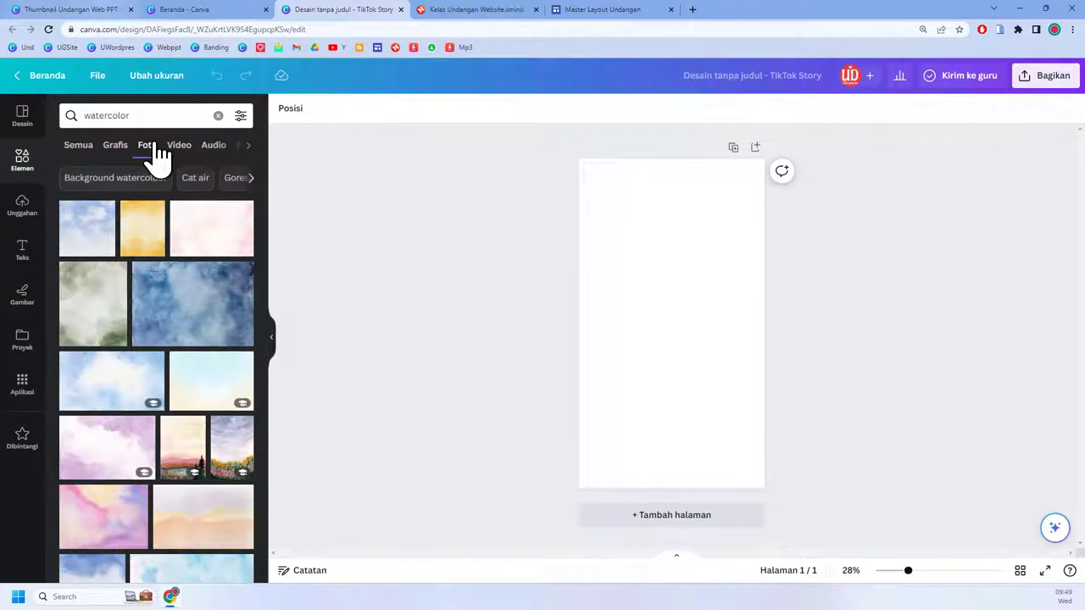
# Step: Place the green watercolor photo on the page, rotated 90° clockwise to portrait, and set it as the page background
pyautogui.scroll(-5, 194, 314)
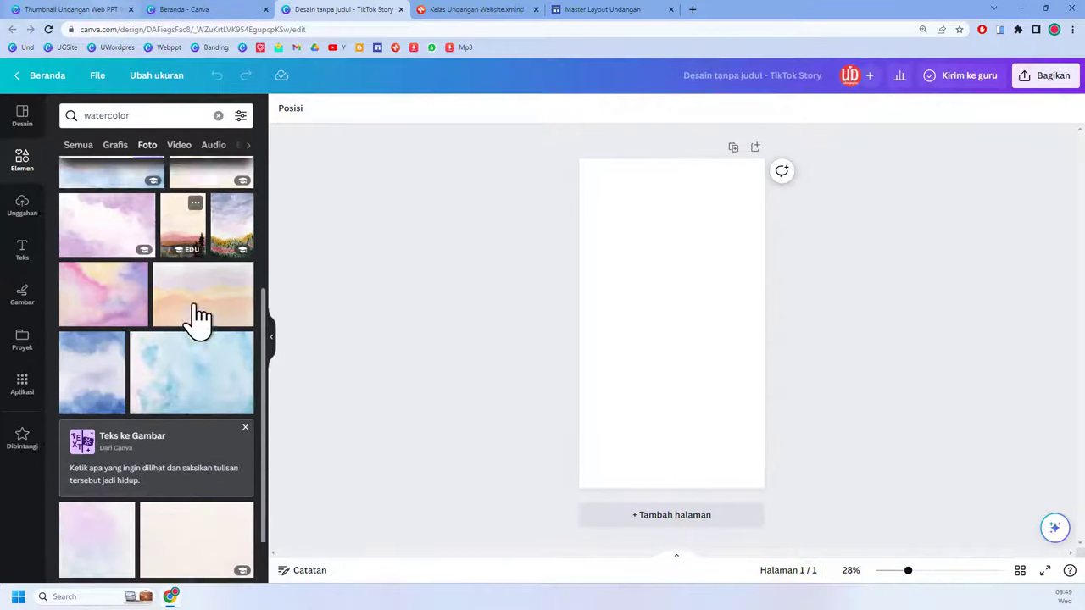
pyautogui.scroll(-4, 199, 315)
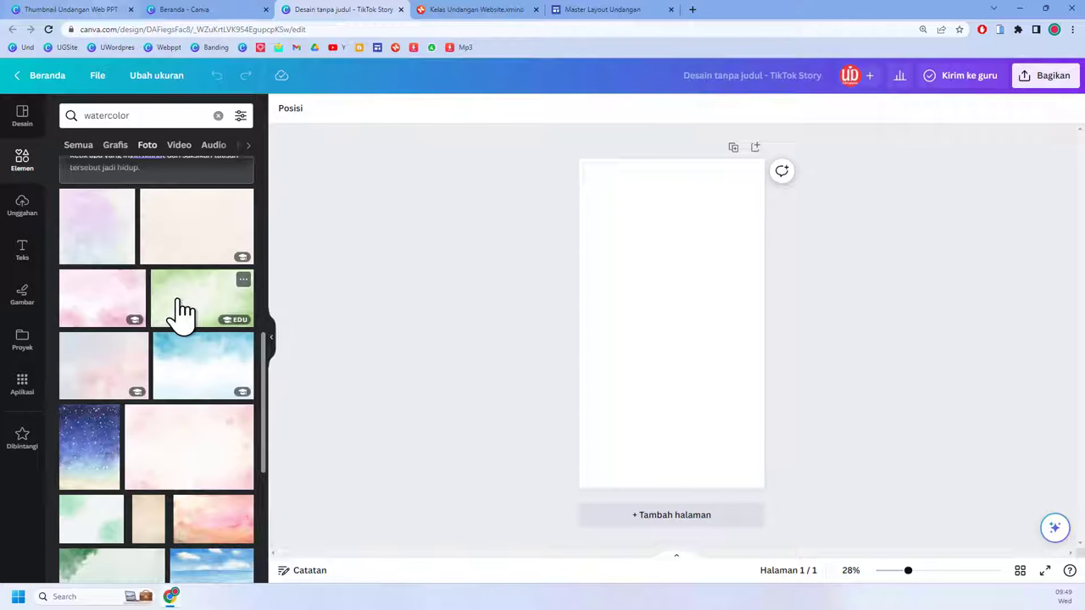
pyautogui.moveTo(182, 312); pyautogui.dragTo(636, 307)
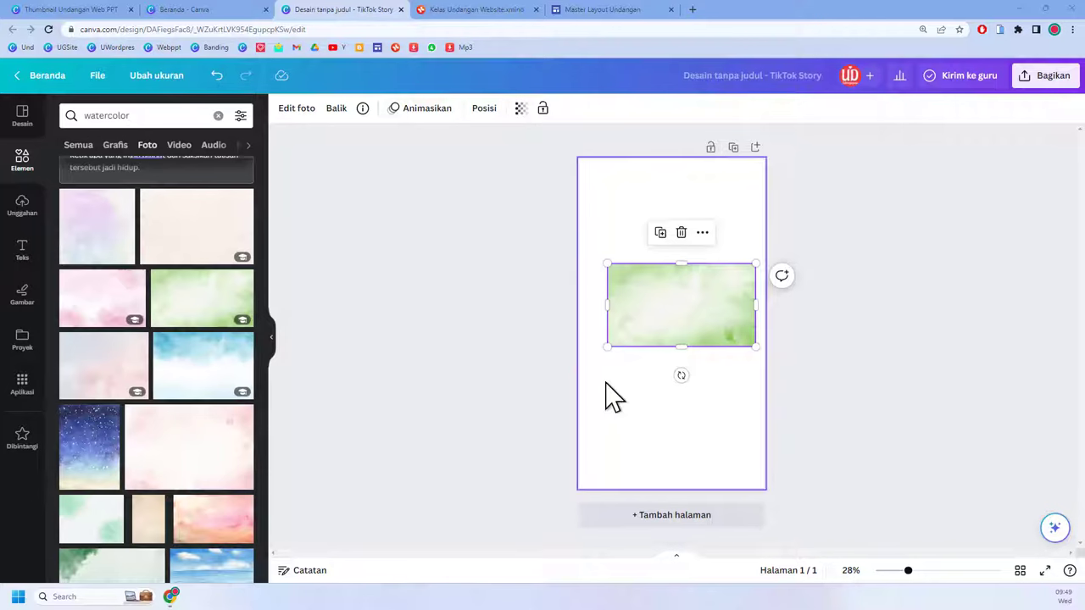
pyautogui.moveTo(710, 314)
pyautogui.mouseDown()
pyautogui.moveTo(704, 293)
pyautogui.moveTo(705, 309)
pyautogui.mouseUp()
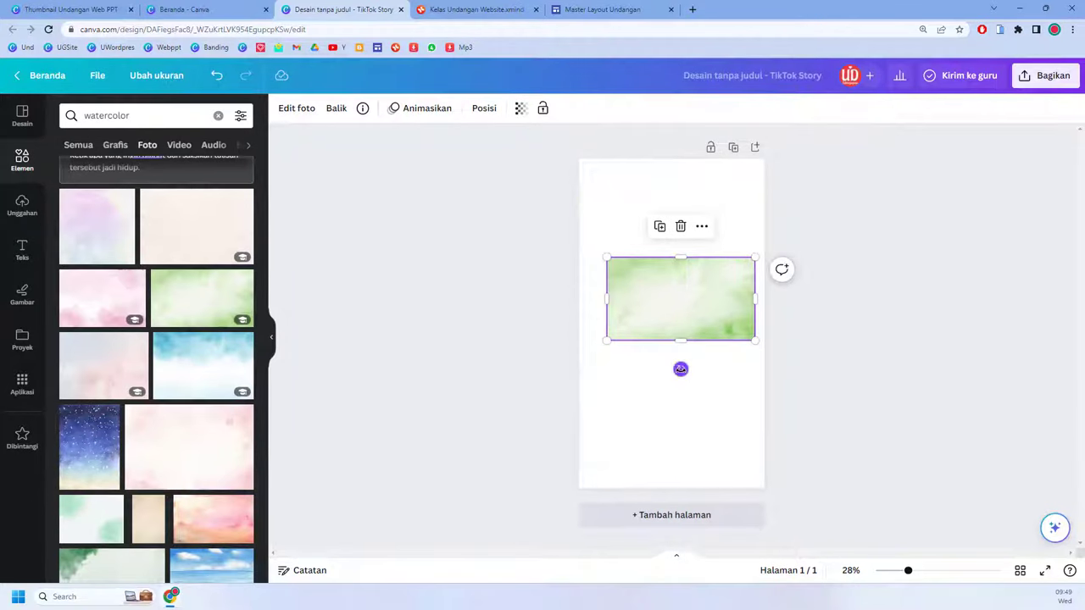
pyautogui.moveTo(681, 370); pyautogui.dragTo(639, 299)
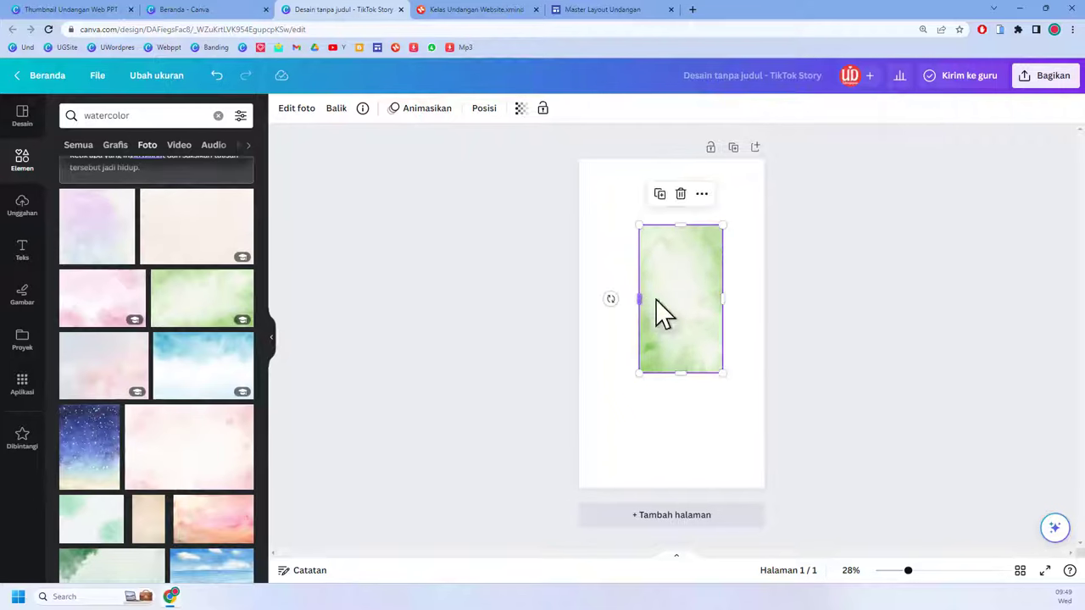
pyautogui.rightClick(691, 270)
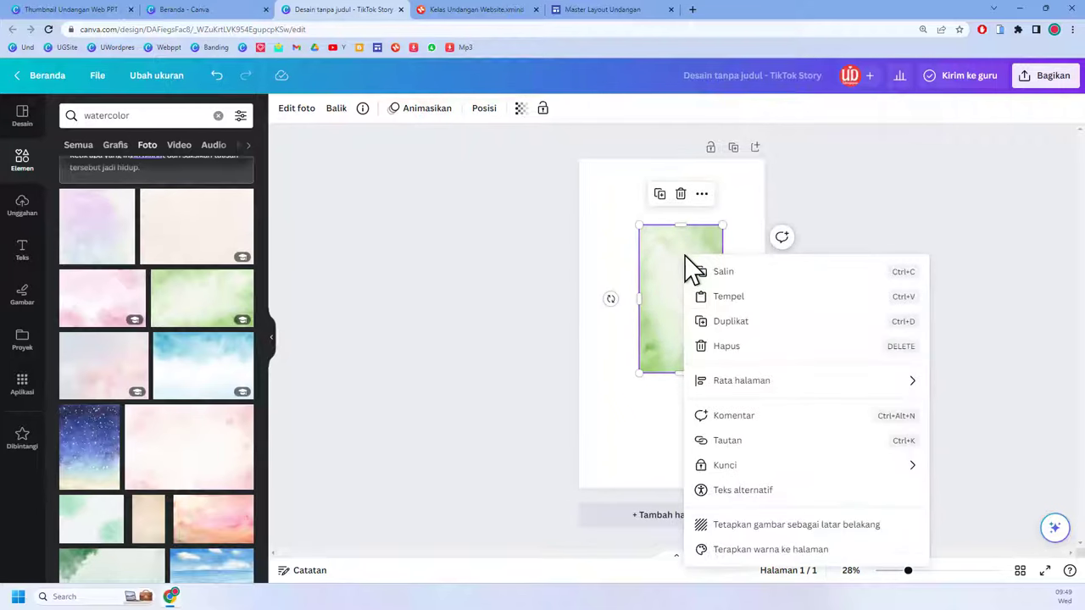
pyautogui.click(775, 526)
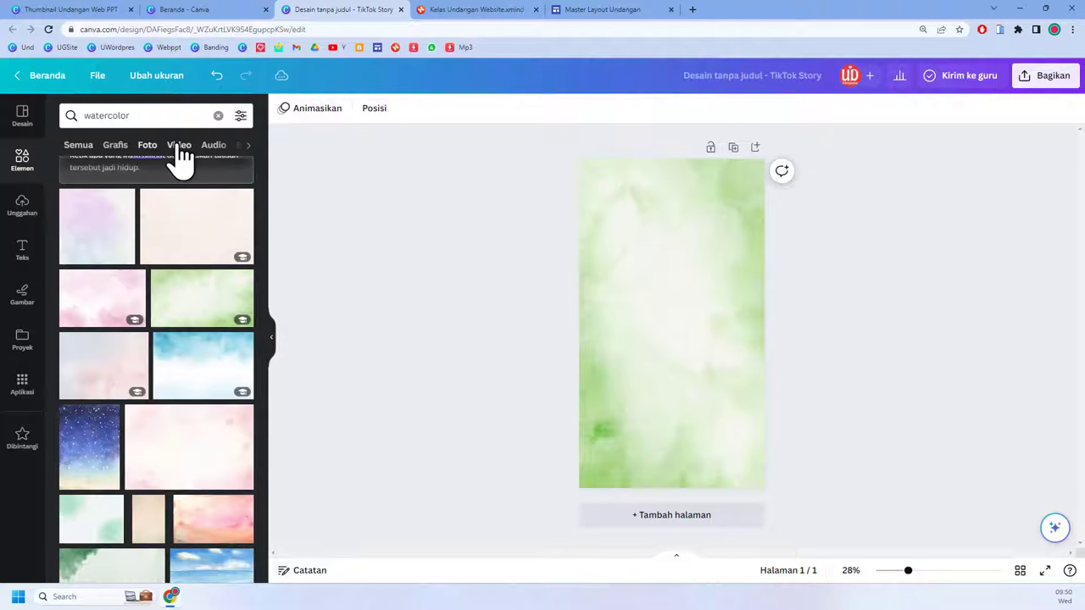
# Step: Search the elements for "flower watercolor green" and limit the results to graphics
pyautogui.click(175, 116)
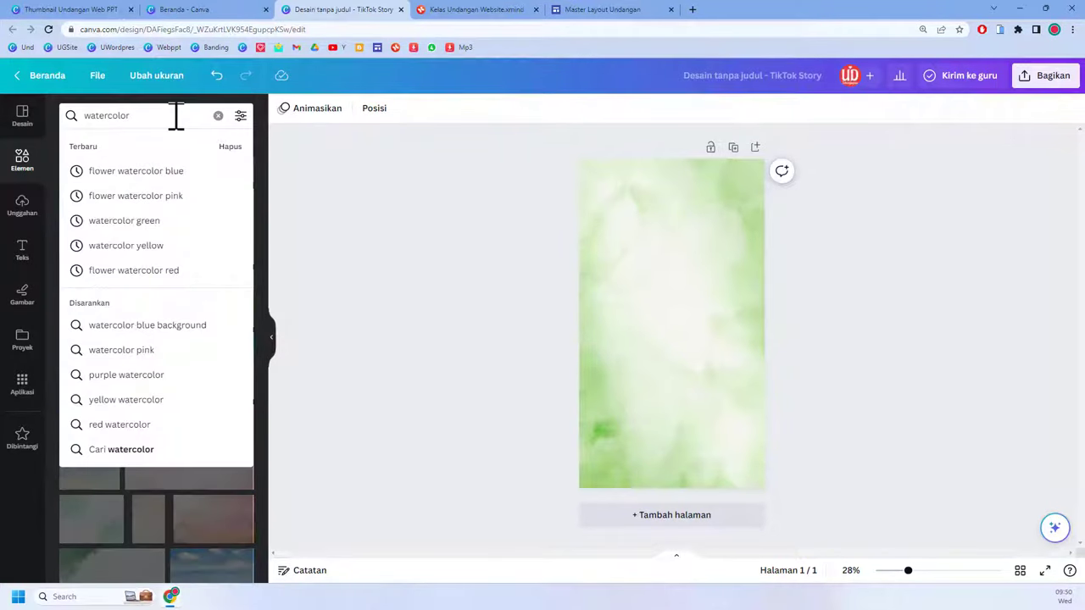
pyautogui.click(176, 173)
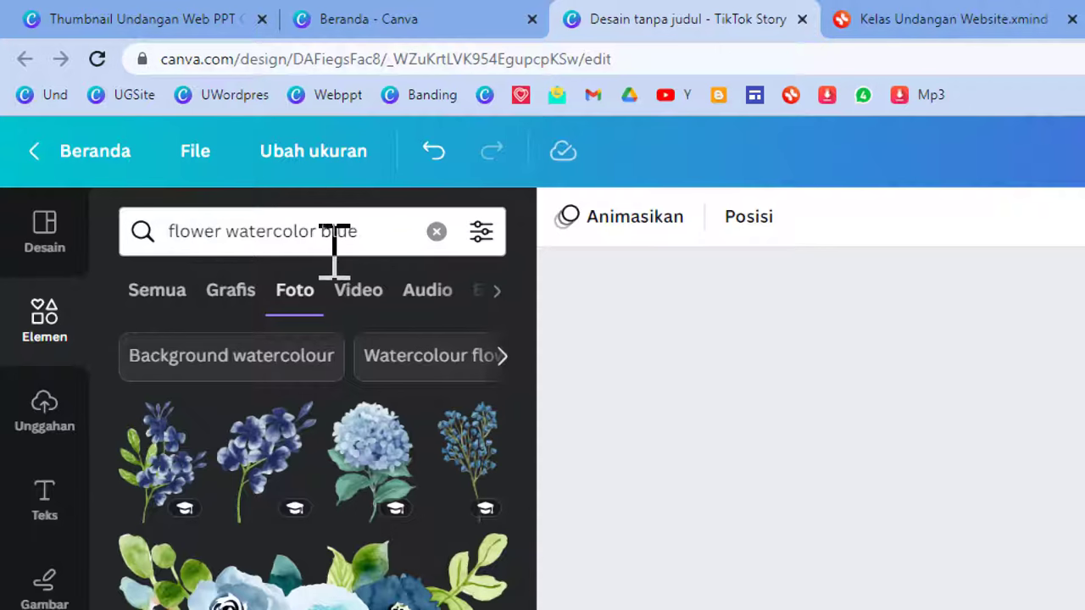
pyautogui.doubleClick(339, 232)
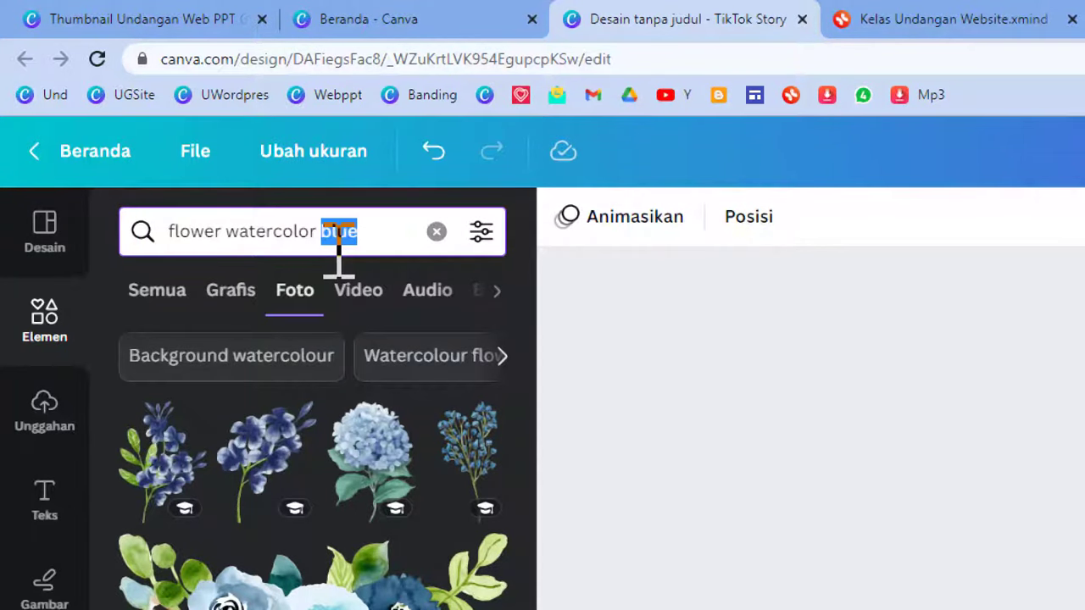
pyautogui.write('green')
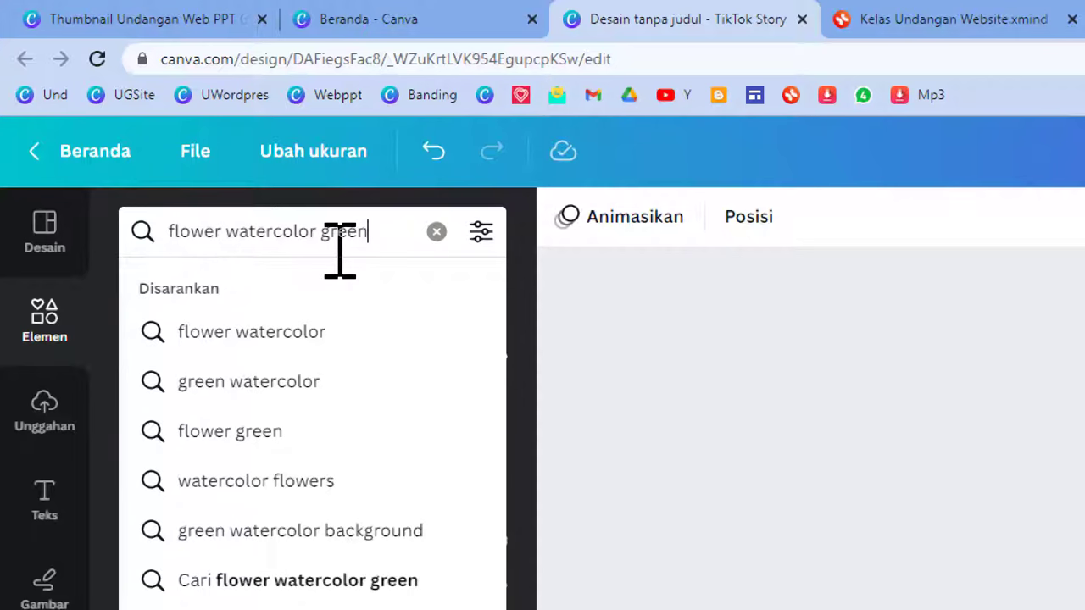
pyautogui.press('Return')
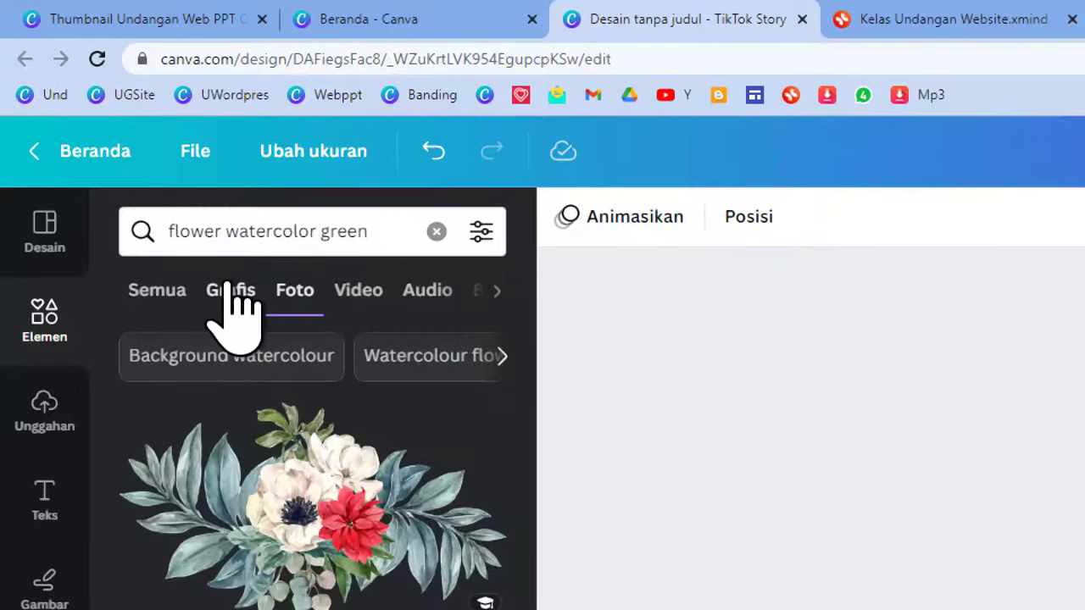
pyautogui.click(230, 291)
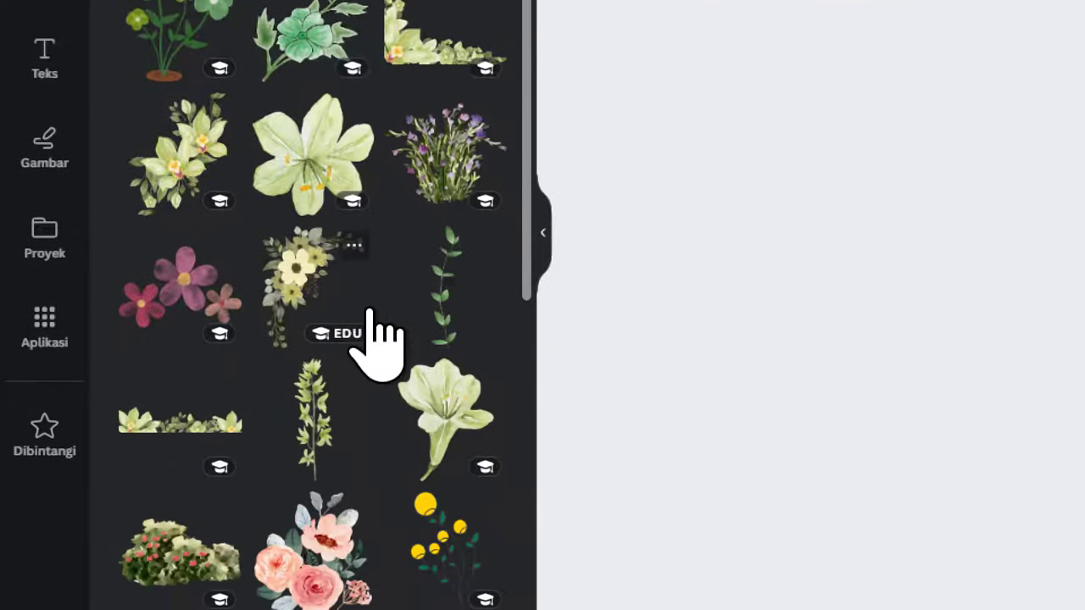
# Step: Add the white rose bouquet with green leaves to the page and show all of its Rekomendasi Ajaib matches
pyautogui.scroll(-6, 308, 352)
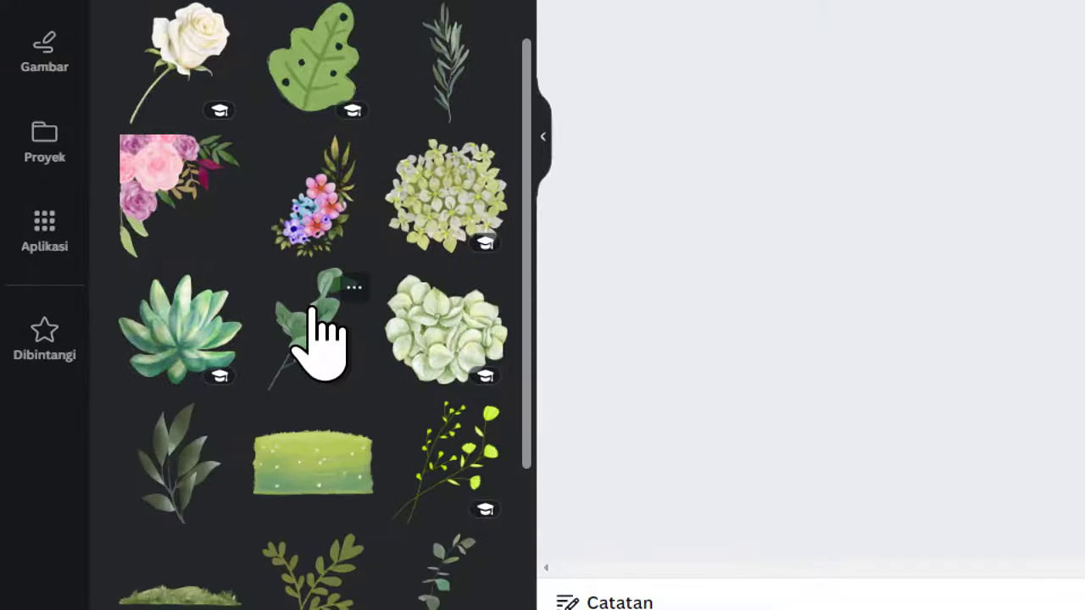
pyautogui.scroll(-5, 317, 339)
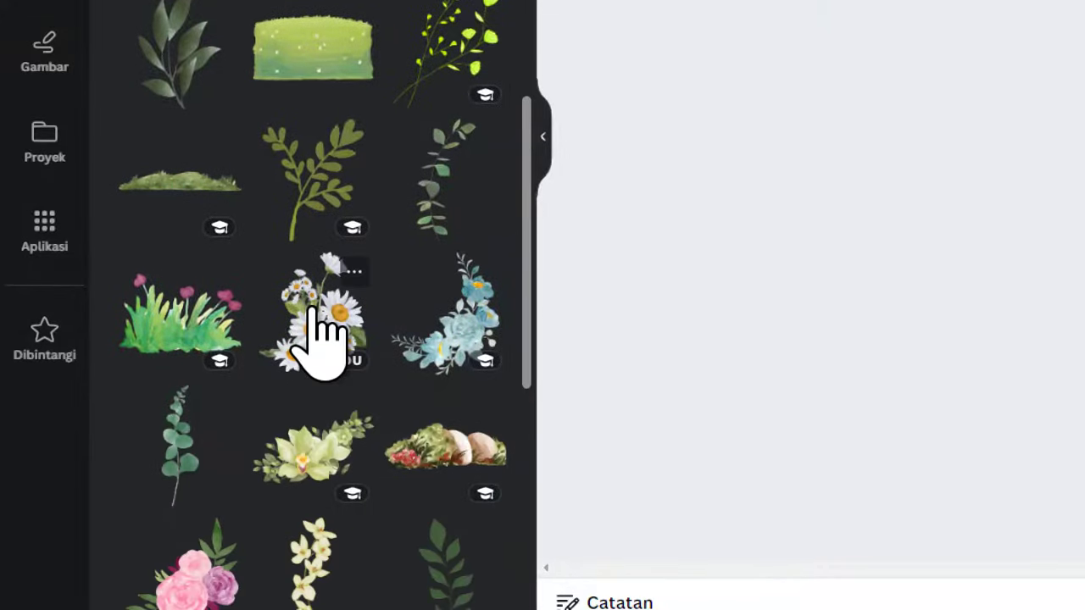
pyautogui.scroll(-3, 318, 339)
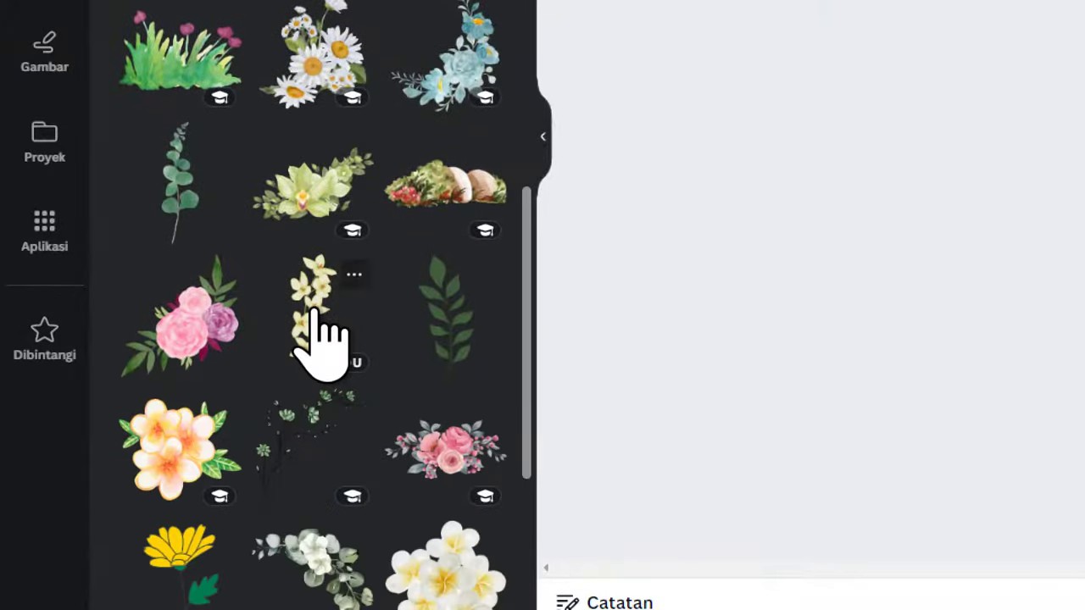
pyautogui.scroll(-3, 318, 339)
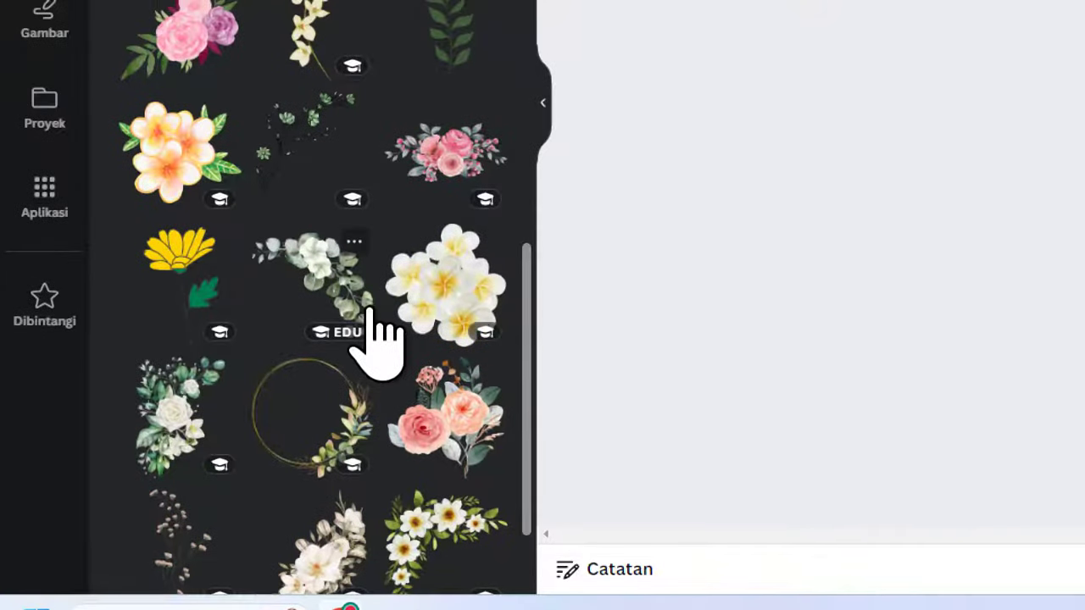
pyautogui.scroll(-1, 378, 335)
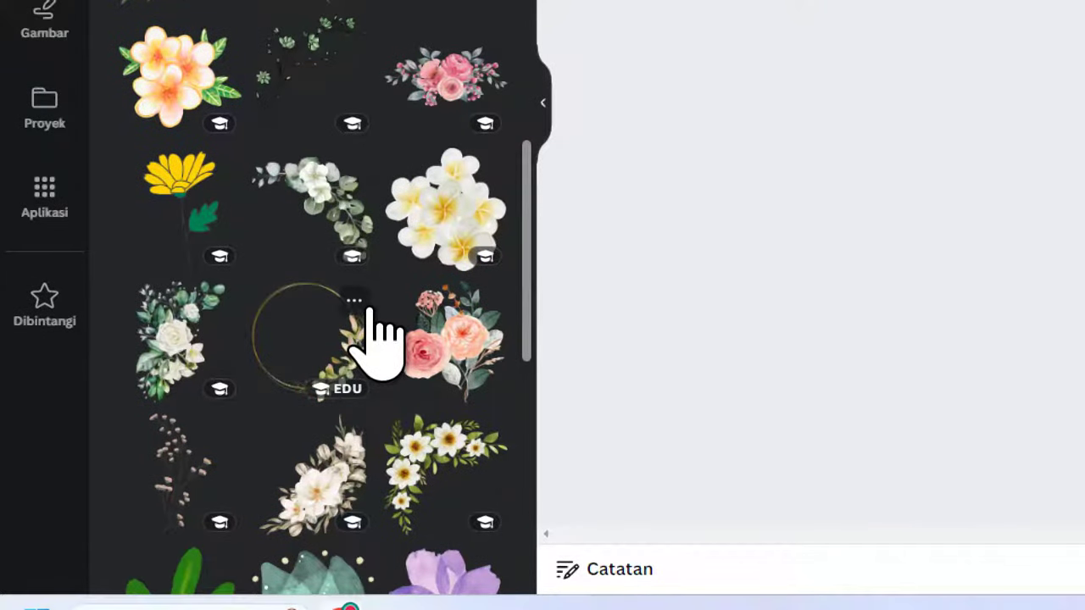
pyautogui.scroll(-1, 377, 335)
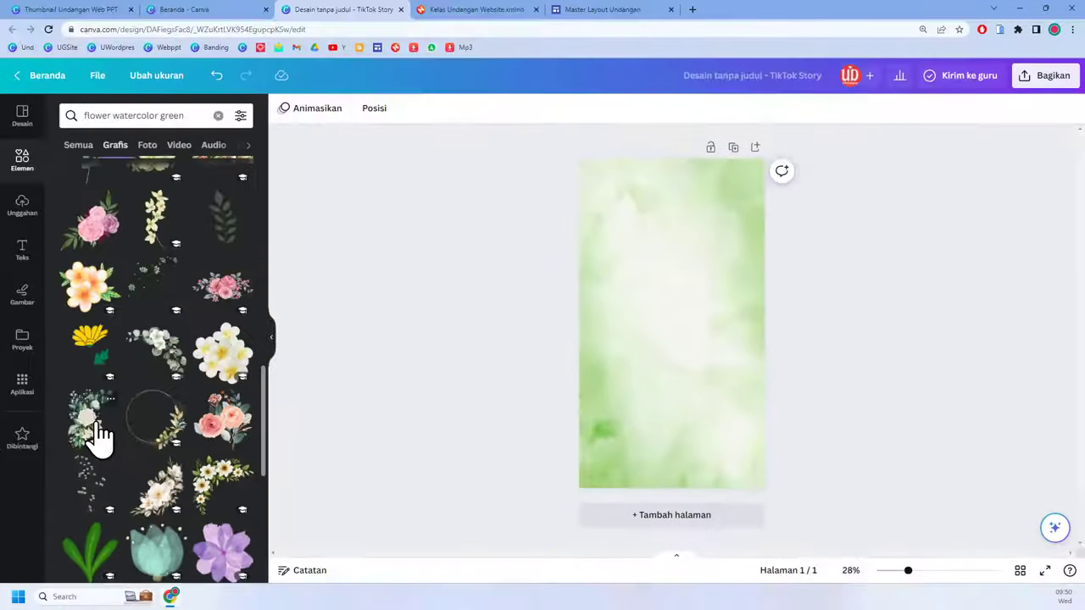
pyautogui.scroll(-1, 97, 431)
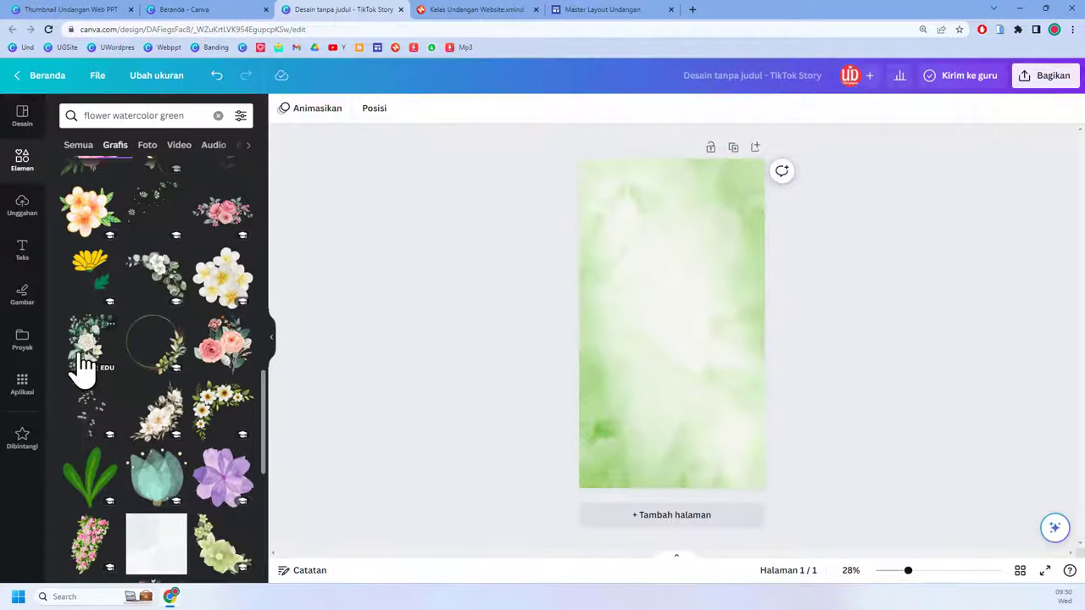
pyautogui.click(82, 363)
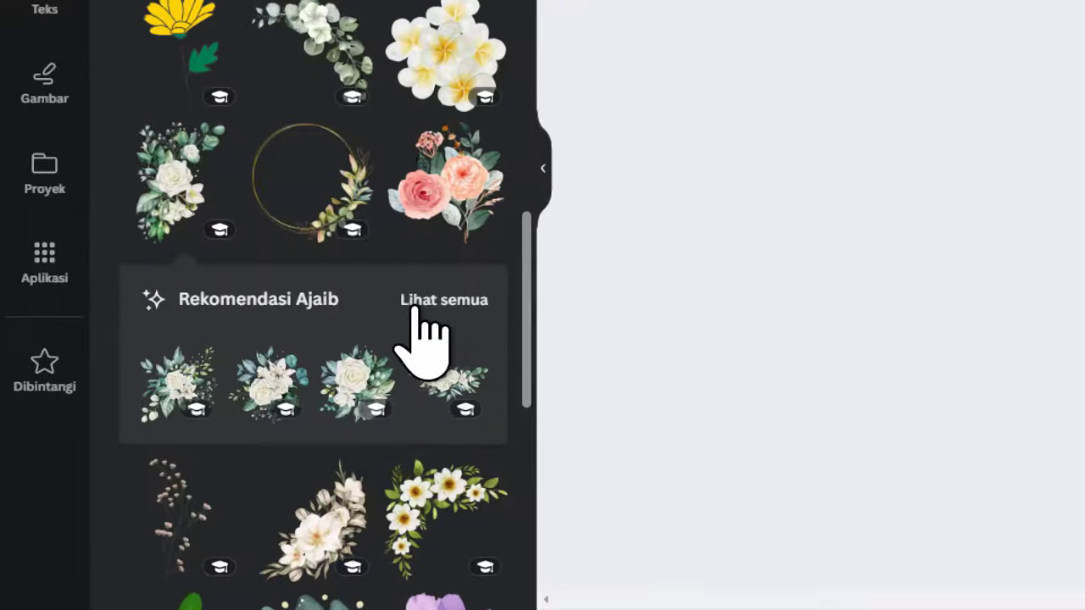
pyautogui.click(414, 307)
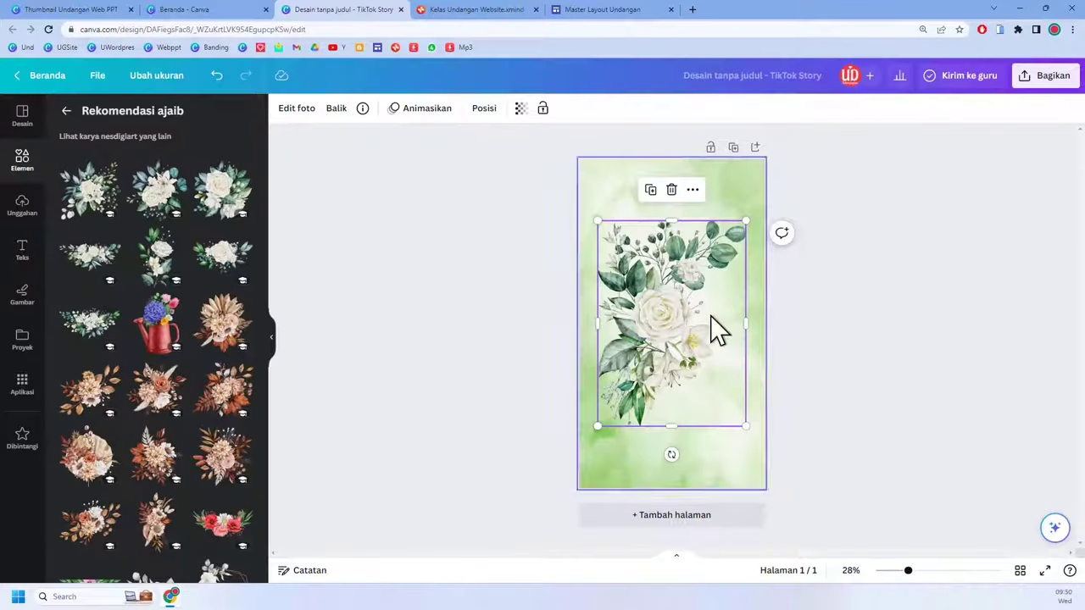
# Step: Replace the bouquet with the wide white floral spray, placing one at the page's top edge and a copy near its bottom
pyautogui.press('Delete')
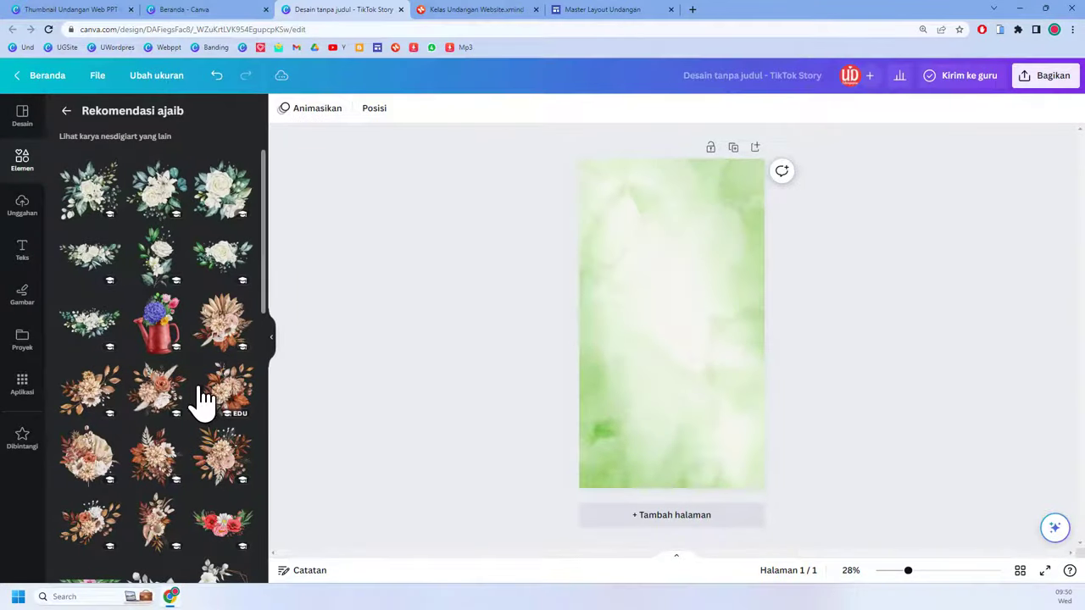
pyautogui.click(98, 343)
pyautogui.moveTo(654, 328); pyautogui.dragTo(693, 416)
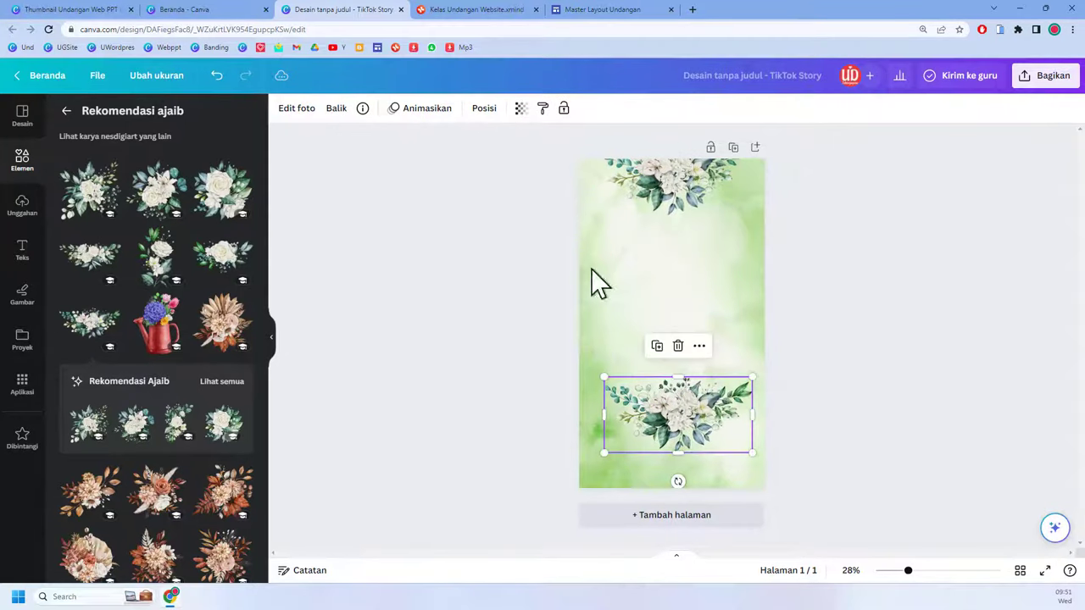
# Step: Flip the lower floral spray both horizontally and vertically
pyautogui.click(336, 109)
pyautogui.click(359, 143)
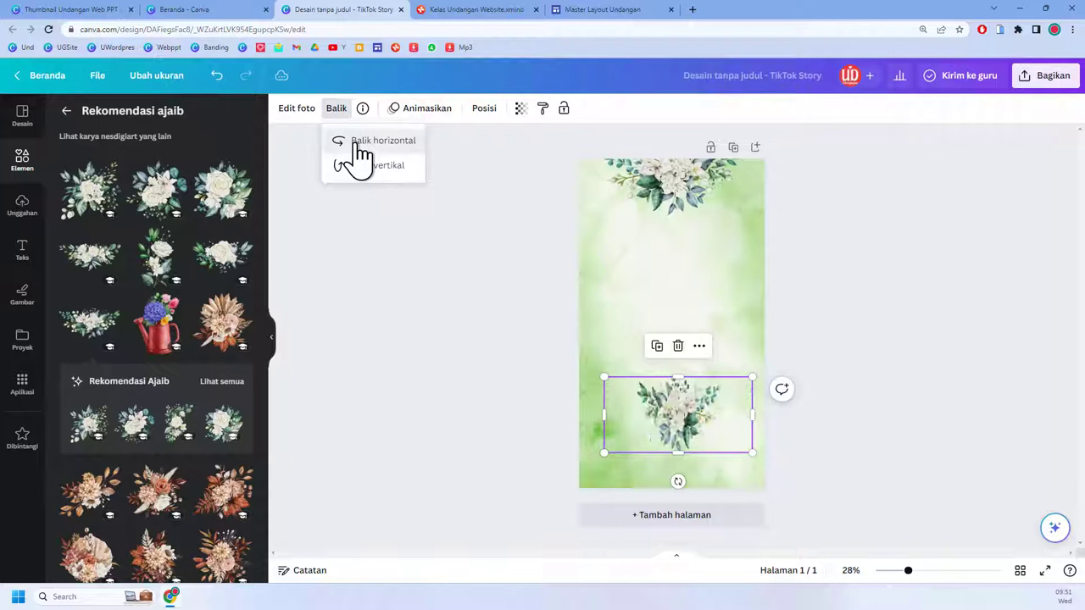
pyautogui.click(369, 176)
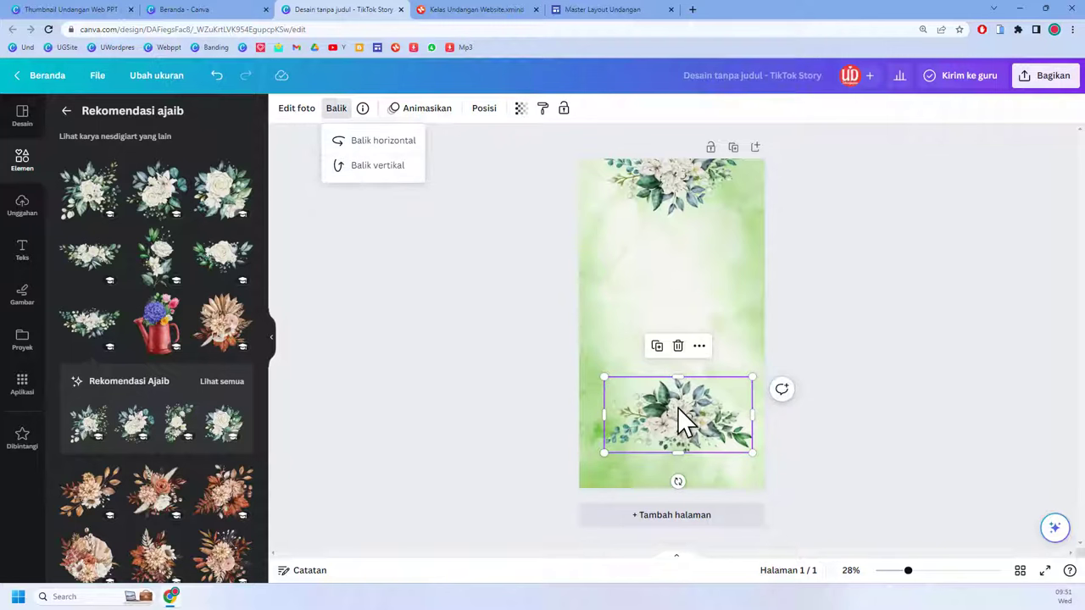
# Step: Move the lower floral spray down so it runs off the page's bottom edge, and duplicate the page
pyautogui.moveTo(678, 410); pyautogui.dragTo(671, 468)
pyautogui.click(856, 298)
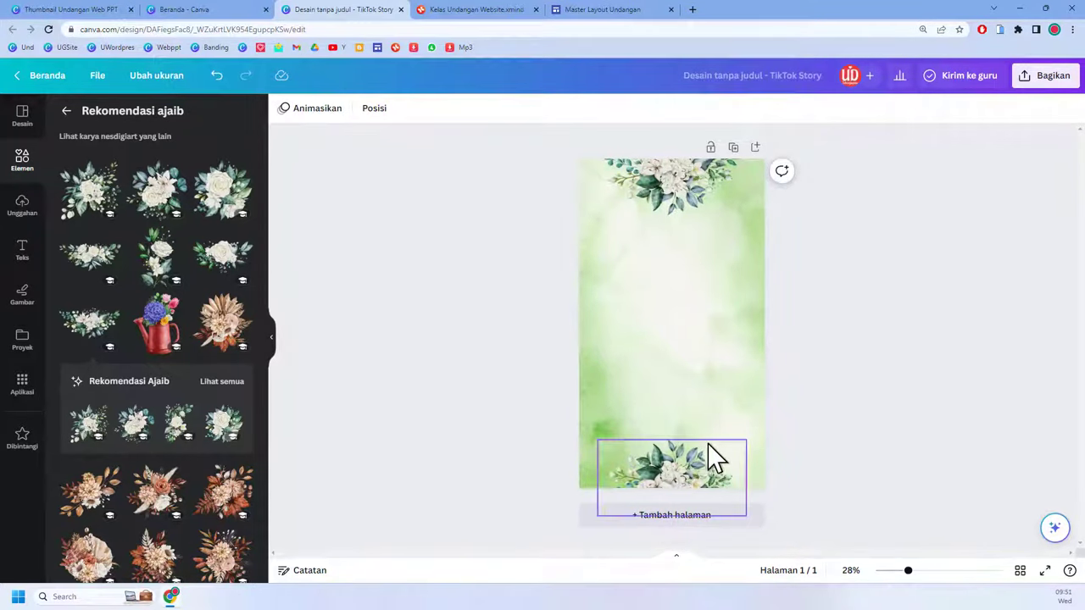
pyautogui.moveTo(695, 473); pyautogui.dragTo(695, 476)
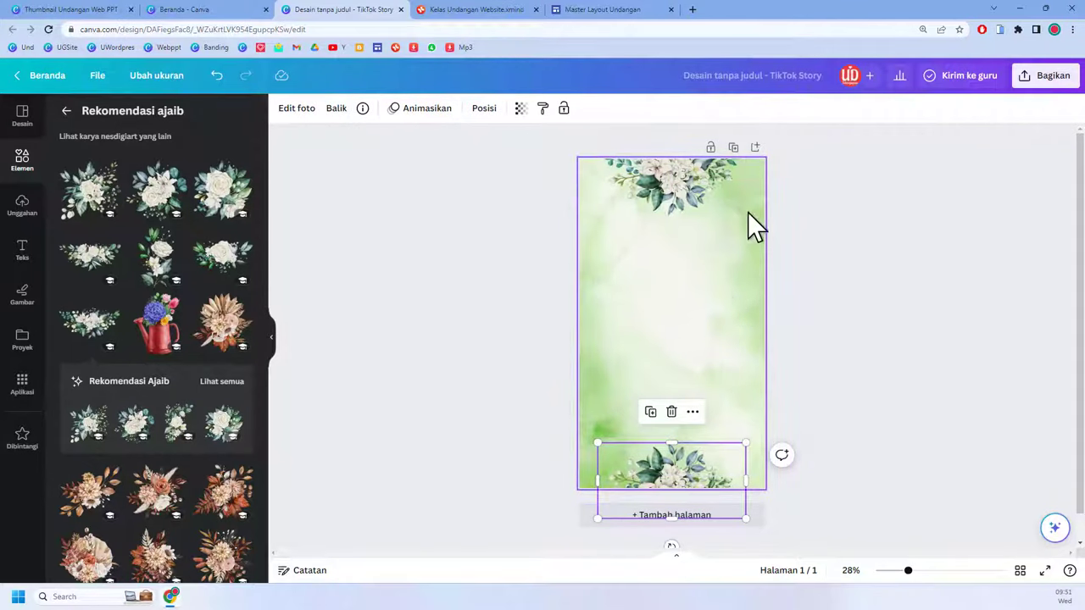
pyautogui.click(734, 150)
pyautogui.scroll(5, 701, 382)
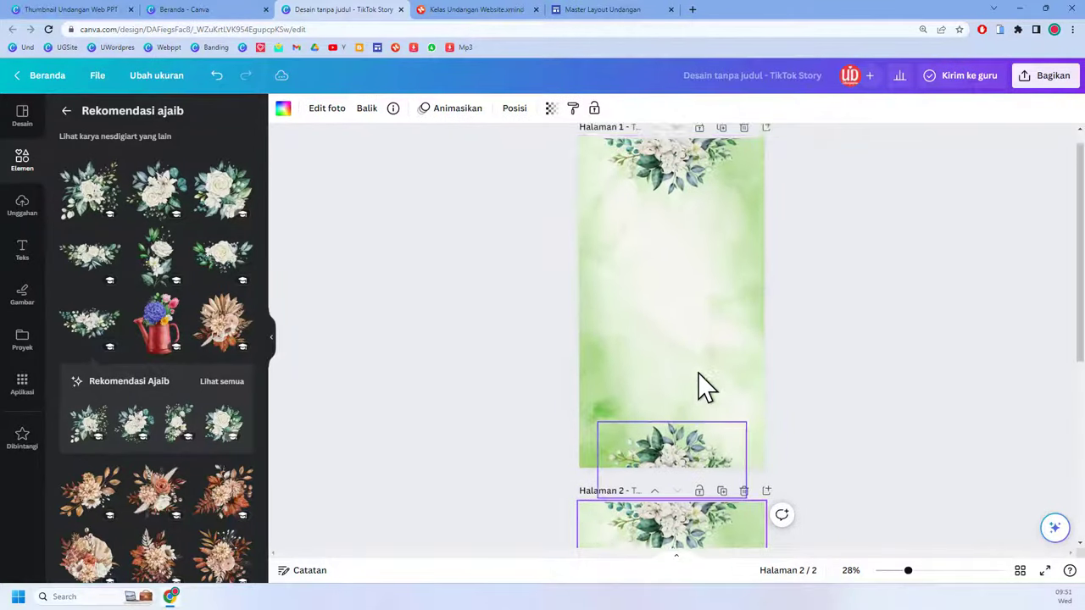
# Step: On page 1, move the upper floral spray to the middle of the page and delete the bottom spray
pyautogui.scroll(1, 698, 382)
pyautogui.click(675, 213)
pyautogui.moveTo(675, 211); pyautogui.dragTo(669, 320)
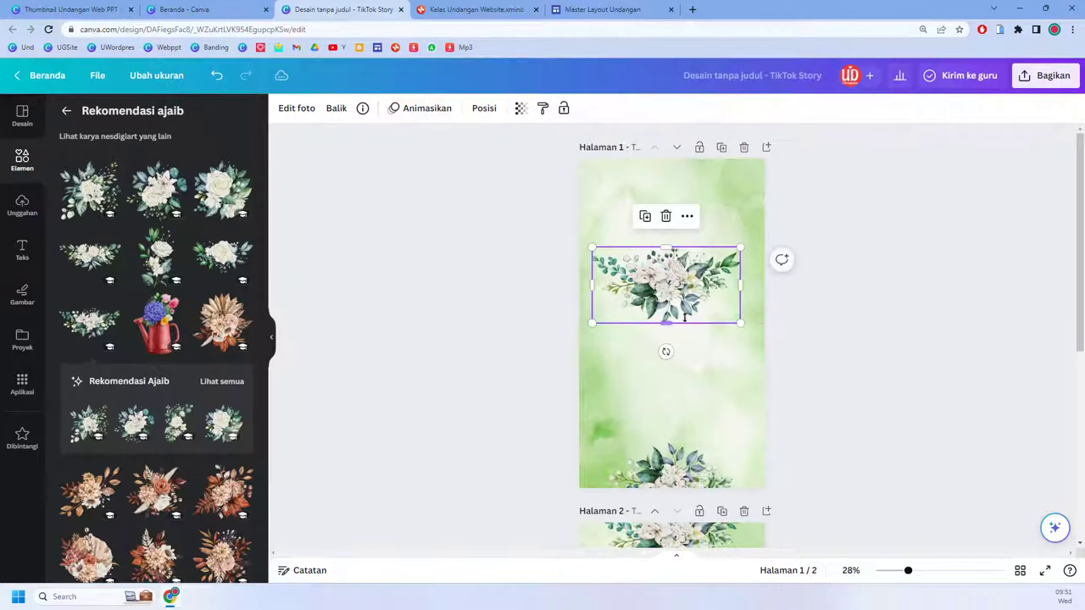
pyautogui.click(688, 472)
pyautogui.press('Delete')
# Step: Rotate the remaining spray a quarter turn and place it across page 1's right edge, with a copy on the left edge
pyautogui.click(657, 280)
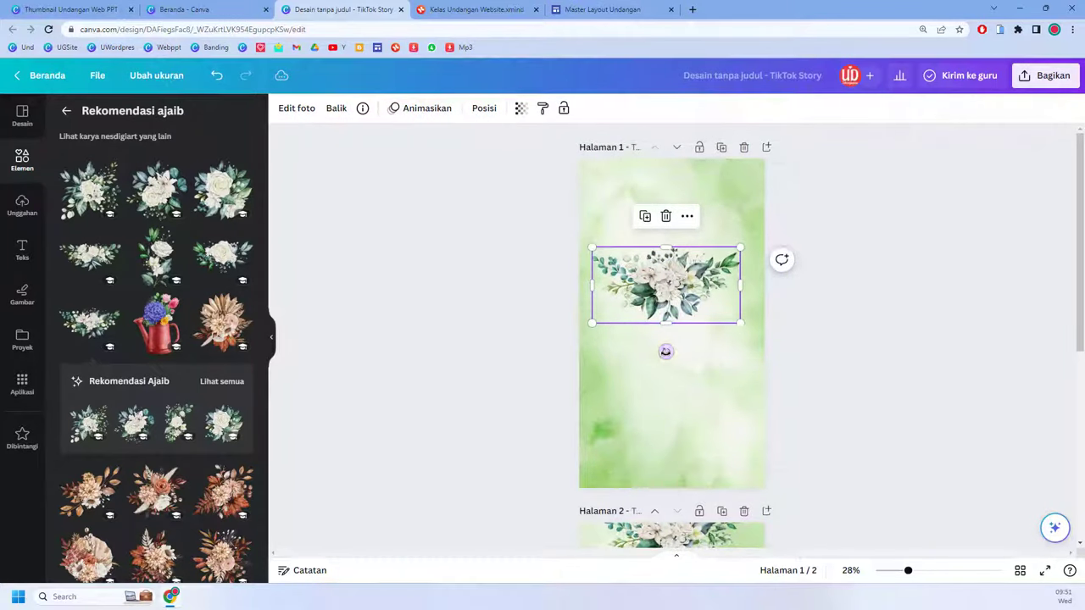
pyautogui.moveTo(667, 351); pyautogui.dragTo(718, 297)
pyautogui.moveTo(660, 280); pyautogui.dragTo(773, 320)
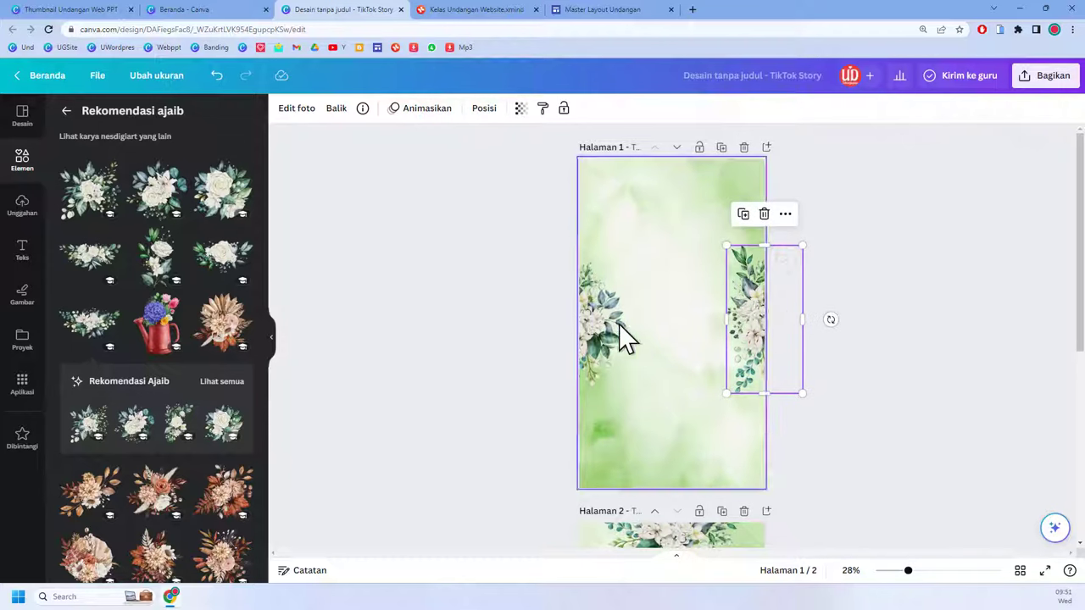
# Step: Flip the left spray vertically and align it level with the right spray, running off the page's left edge
pyautogui.click(615, 332)
pyautogui.click(336, 110)
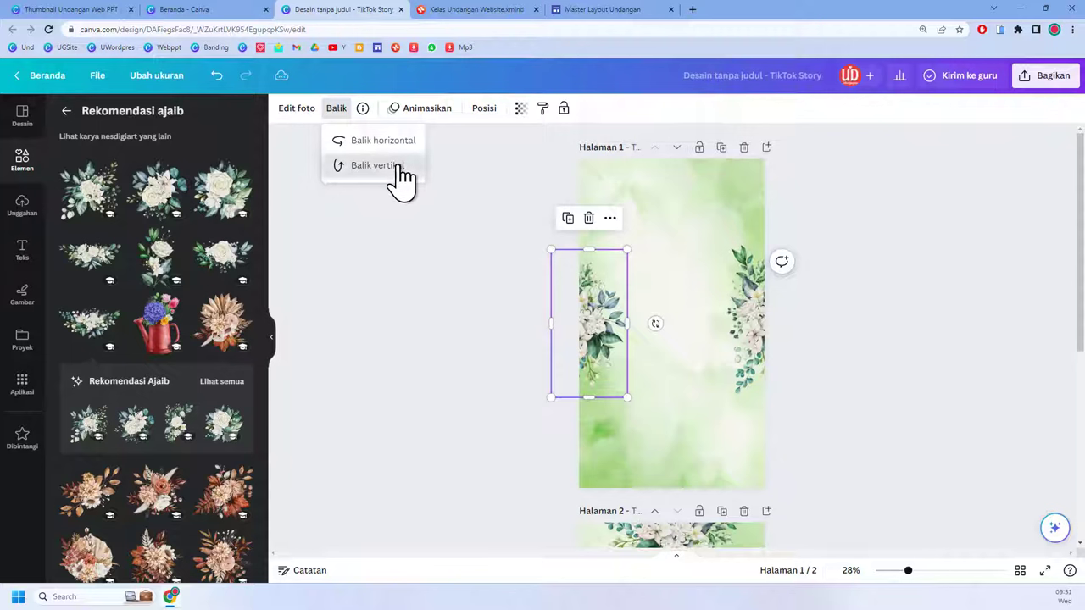
pyautogui.click(400, 176)
pyautogui.moveTo(590, 300); pyautogui.dragTo(586, 309)
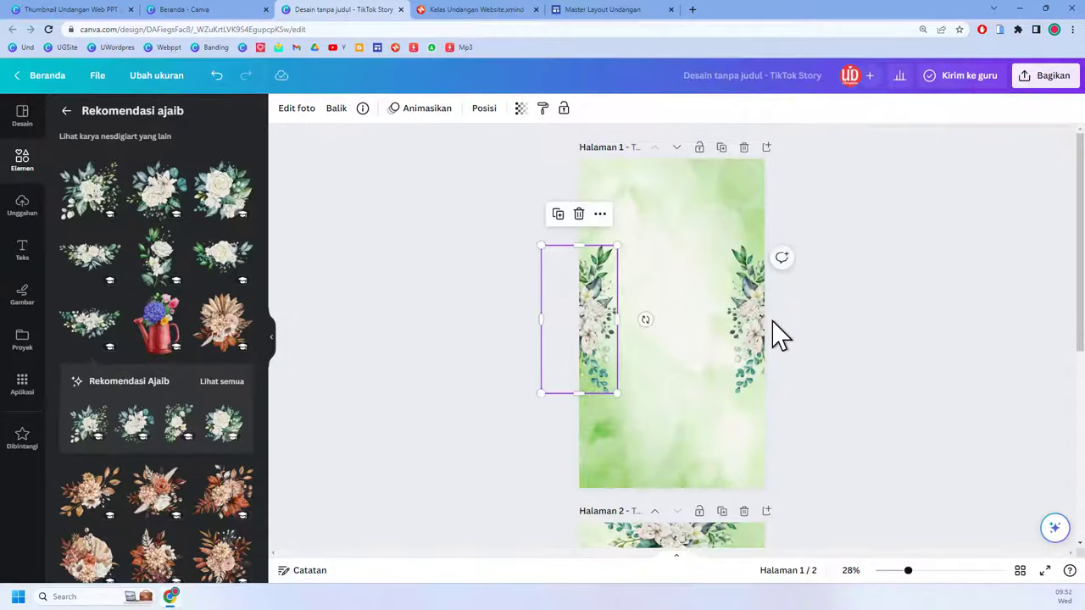
pyautogui.moveTo(775, 334); pyautogui.dragTo(747, 315)
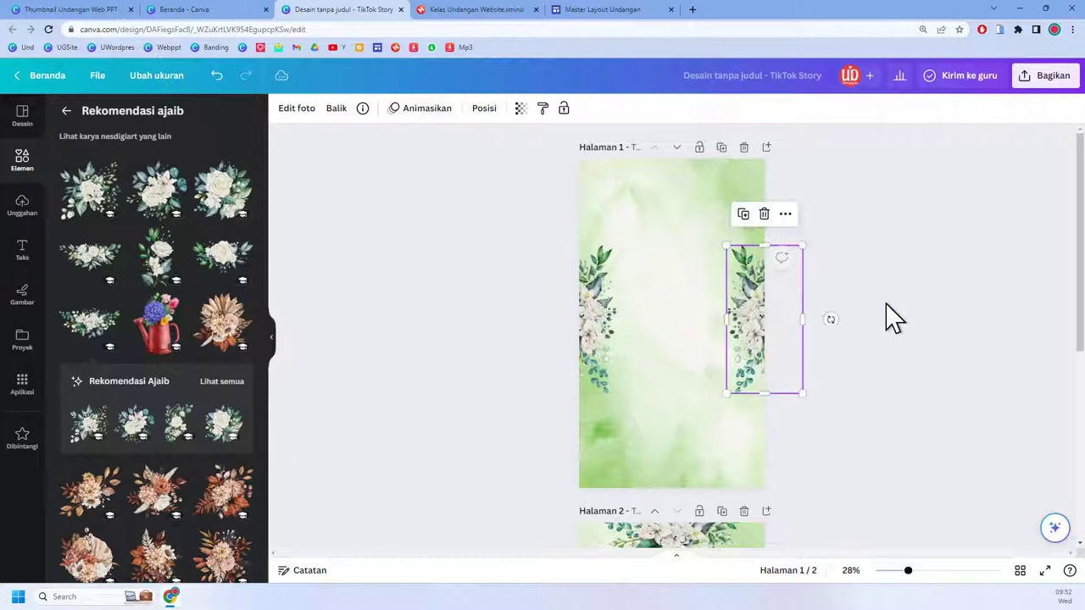
pyautogui.click(914, 310)
# Step: Paste the "Kpd Bpk/Ibu/Saudara/i" invitation text blocks onto page 2, centre them and colour them dark green from the floral photo's palette
pyautogui.scroll(-5, 880, 403)
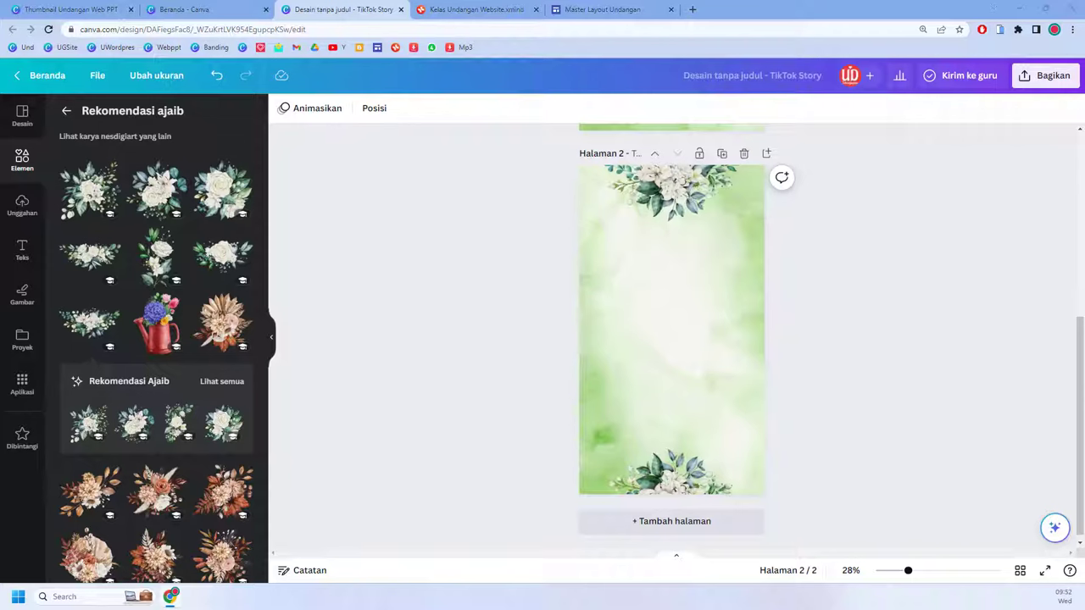
pyautogui.click(646, 348)
pyautogui.hotkey('ctrl', 'v')
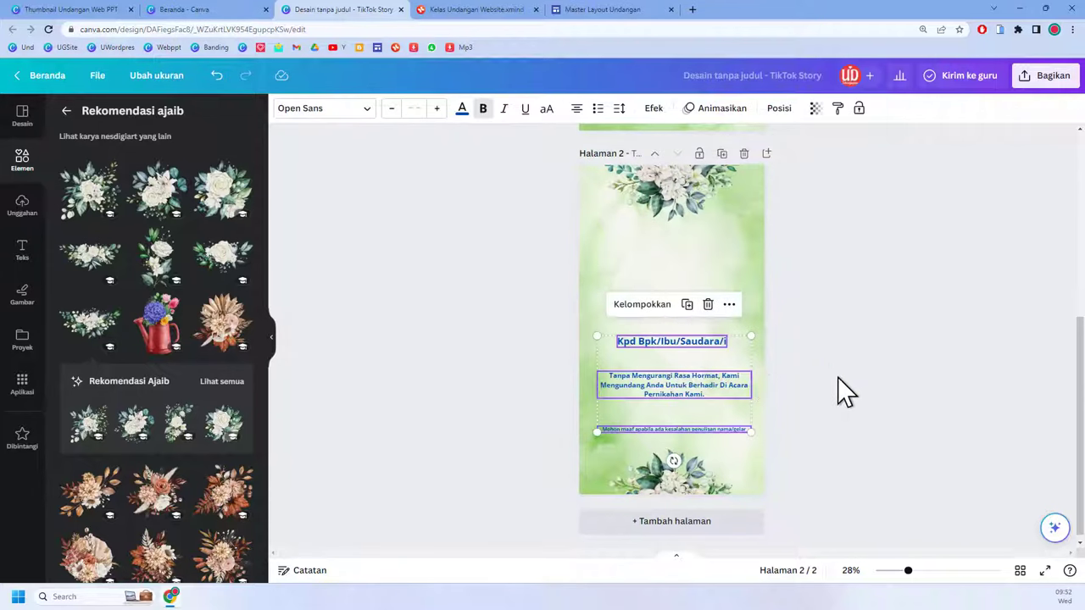
pyautogui.moveTo(690, 392); pyautogui.dragTo(682, 380)
pyautogui.click(462, 110)
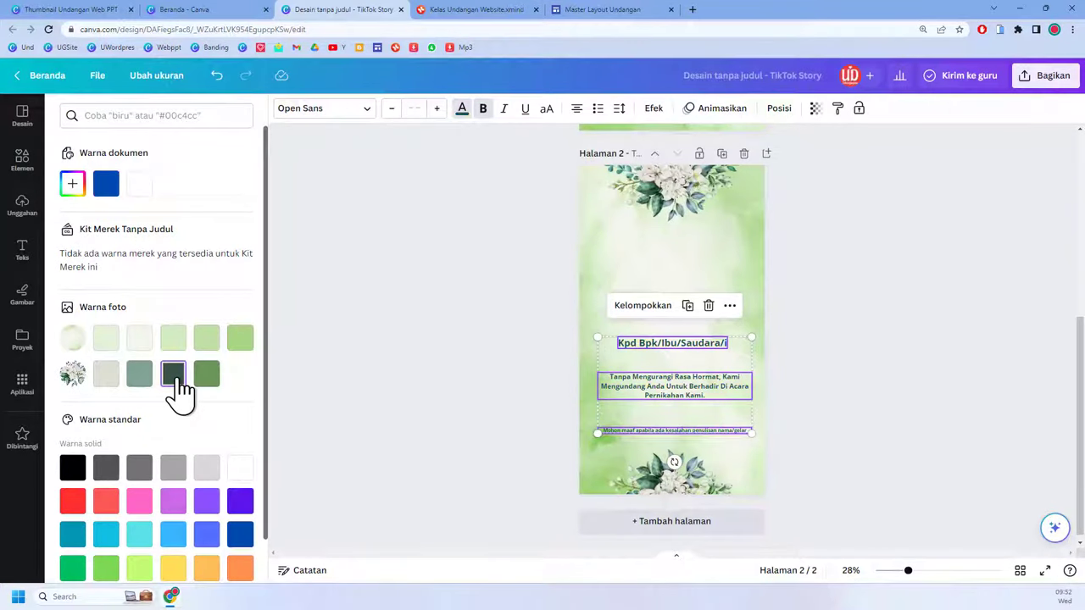
pyautogui.click(853, 327)
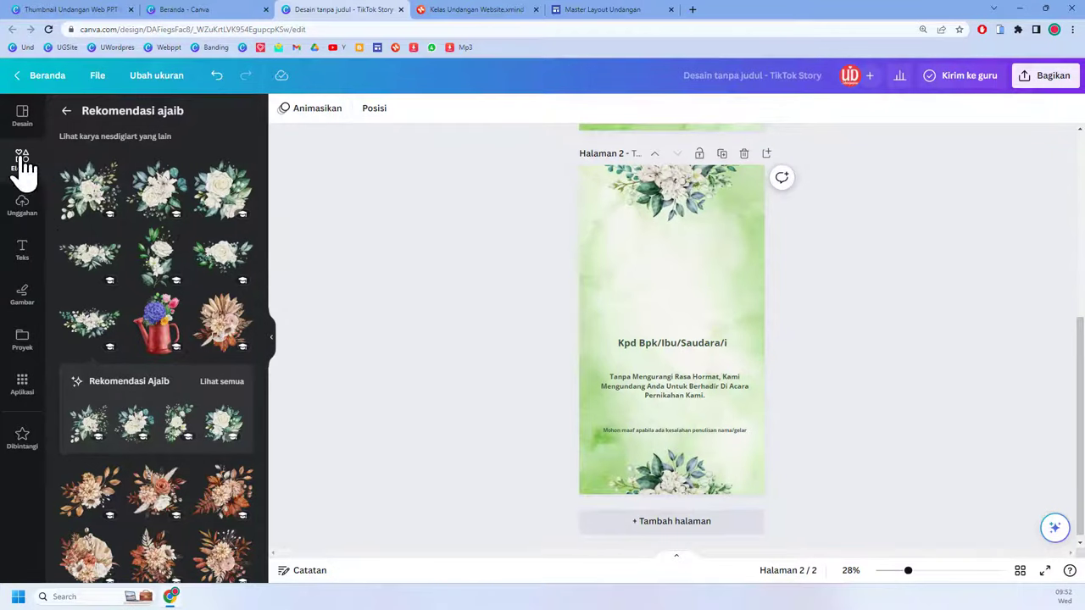
# Step: Clear the "flower watercolor green" element search and show all of the Bingkai frames
pyautogui.click(66, 113)
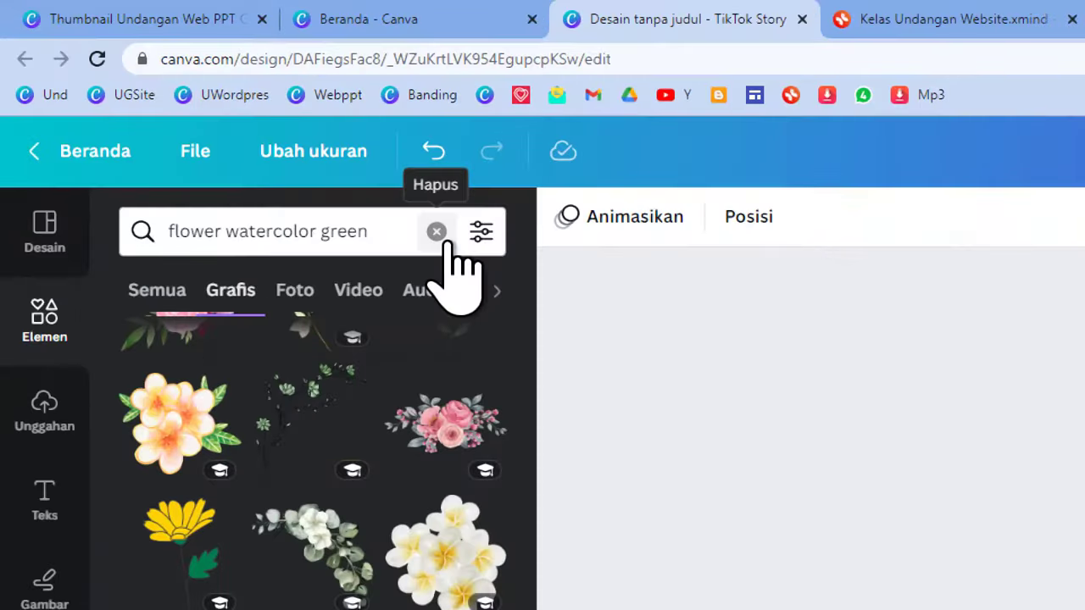
pyautogui.click(447, 241)
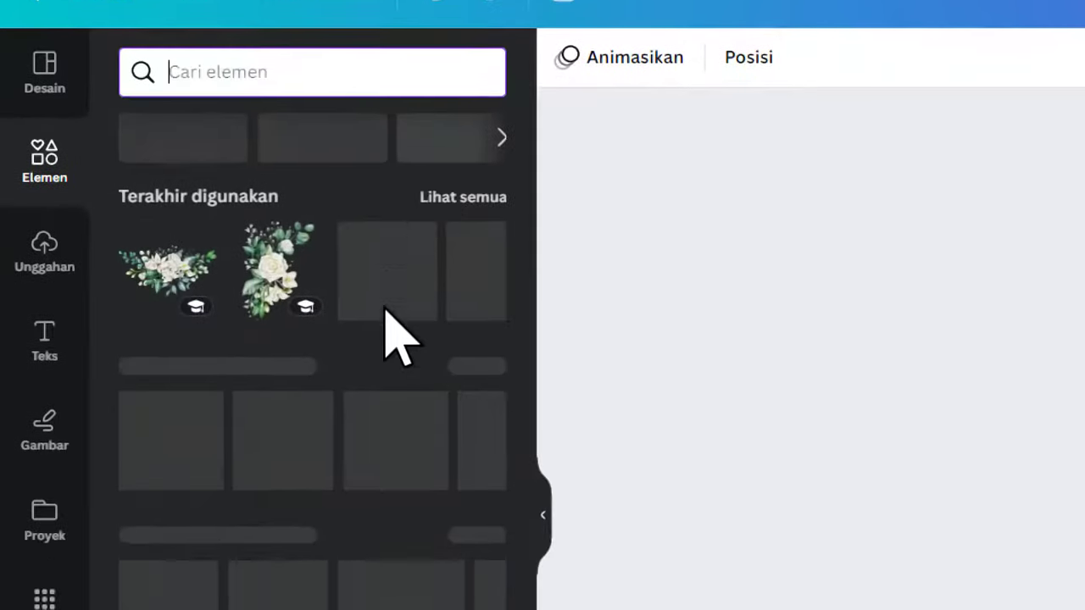
pyautogui.scroll(-2, 387, 327)
pyautogui.scroll(-9, 390, 331)
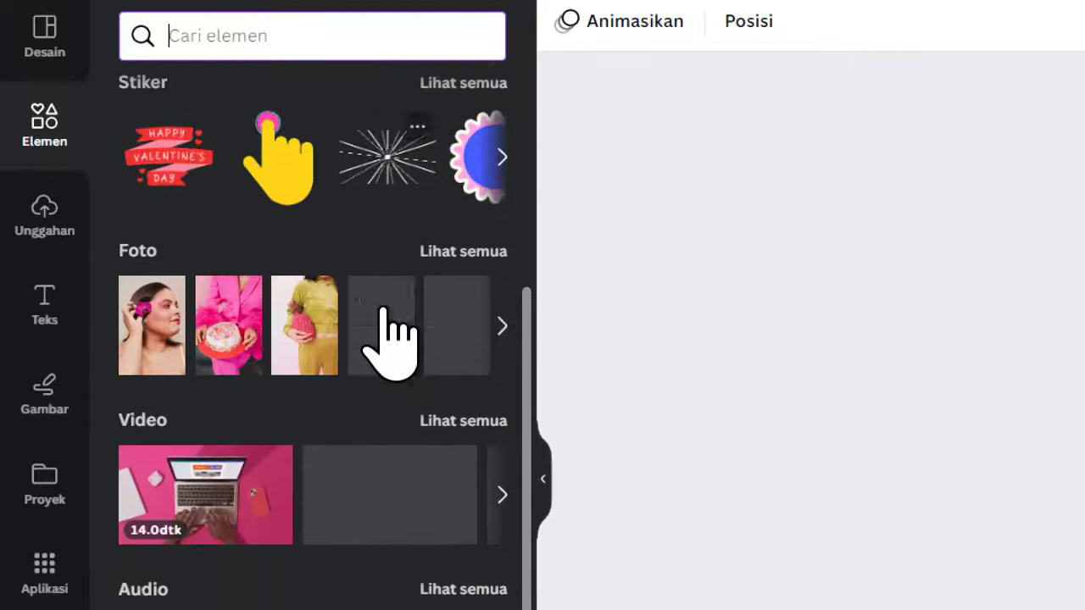
pyautogui.scroll(-6, 390, 340)
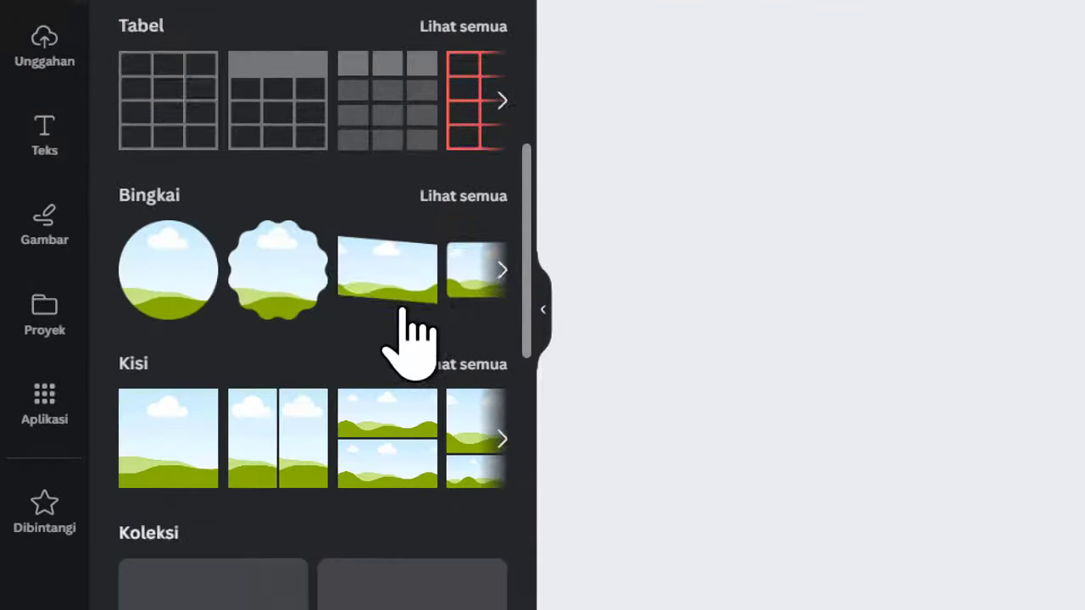
pyautogui.scroll(-2, 402, 310)
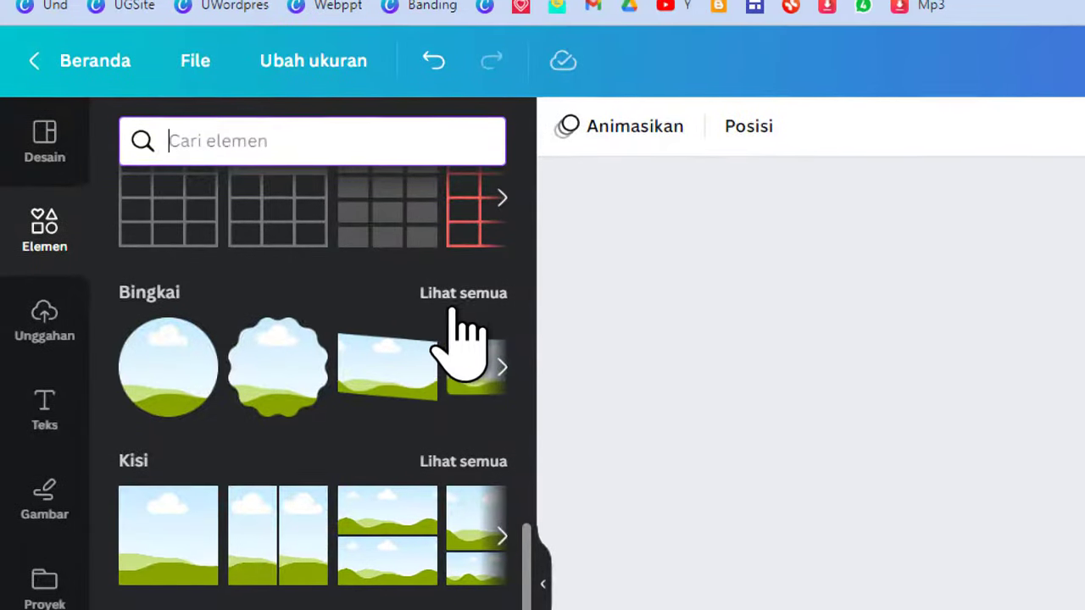
pyautogui.click(458, 297)
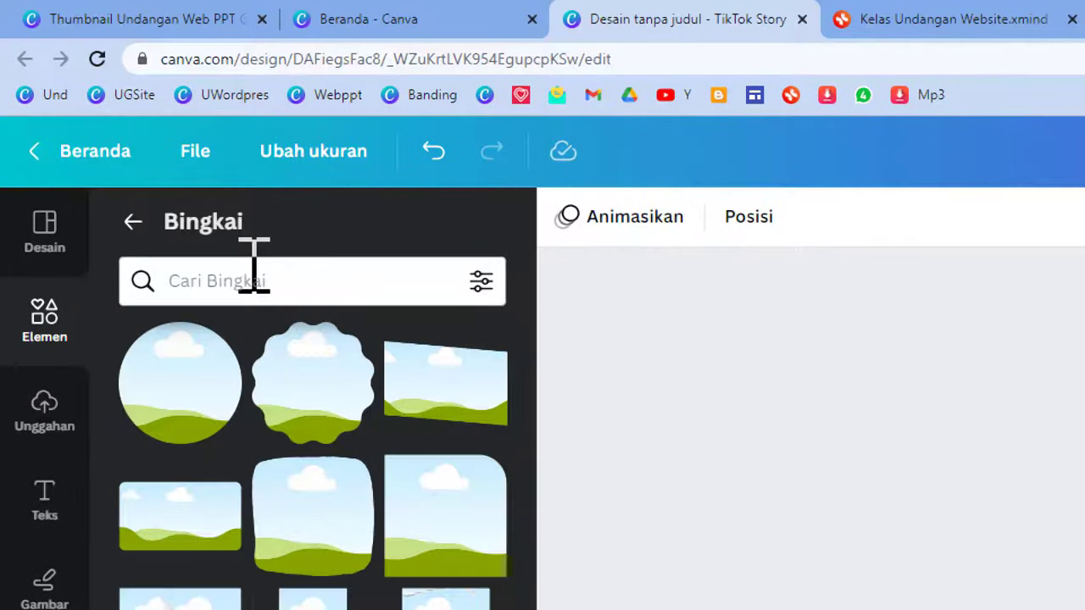
# Step: Search the frames for "love" and clear the search
pyautogui.click(253, 269)
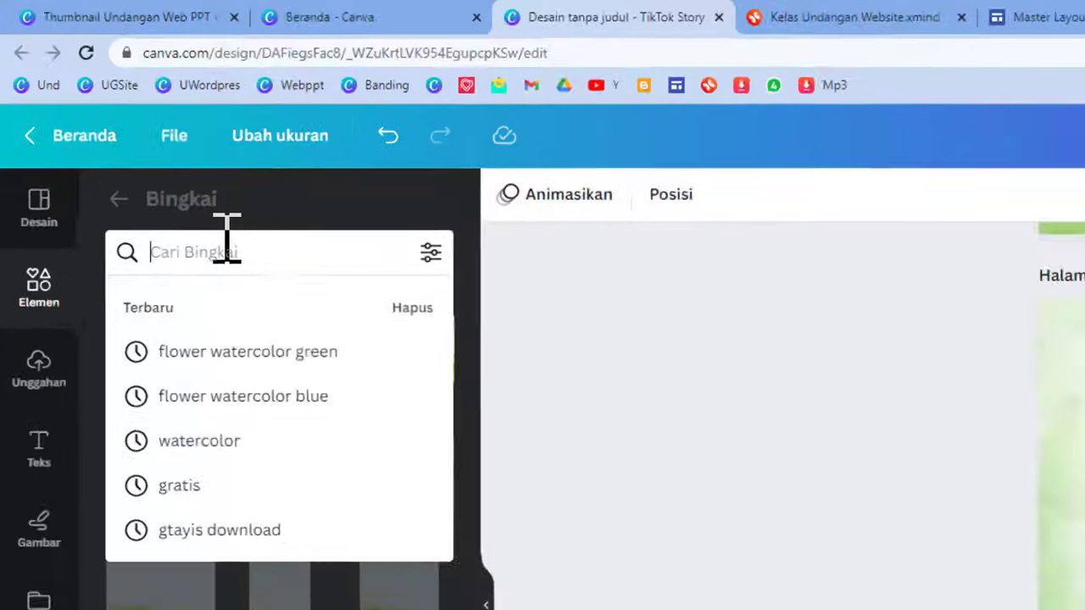
pyautogui.write('love')
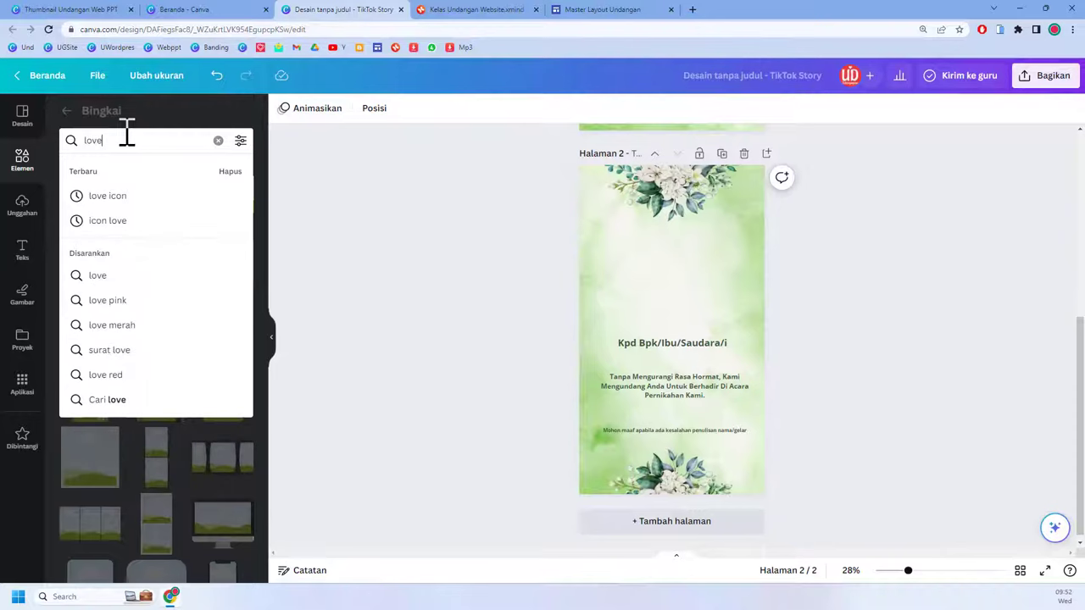
pyautogui.press('Return')
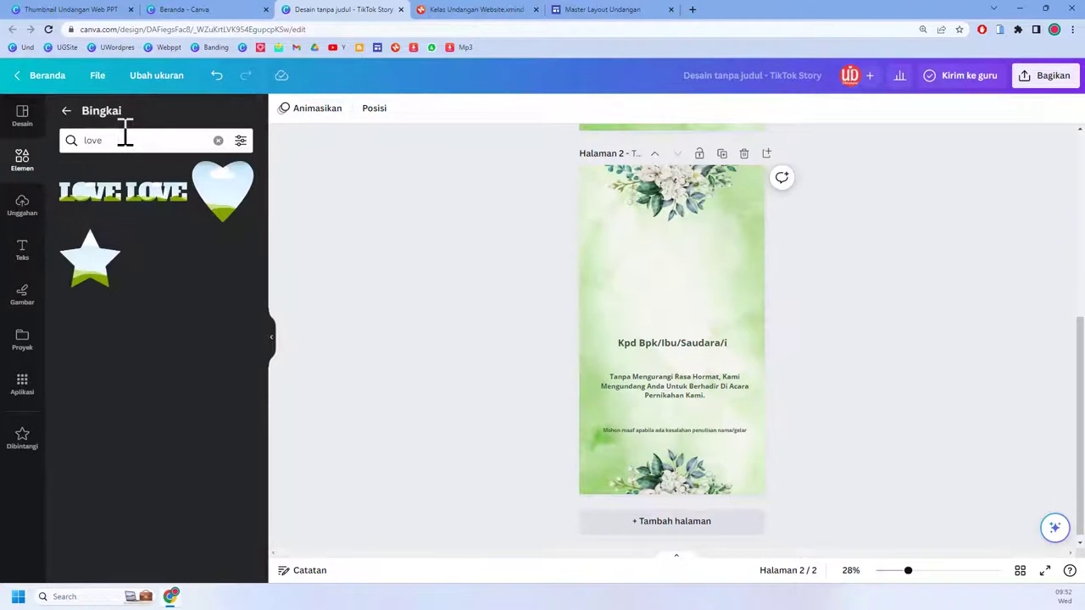
pyautogui.click(218, 141)
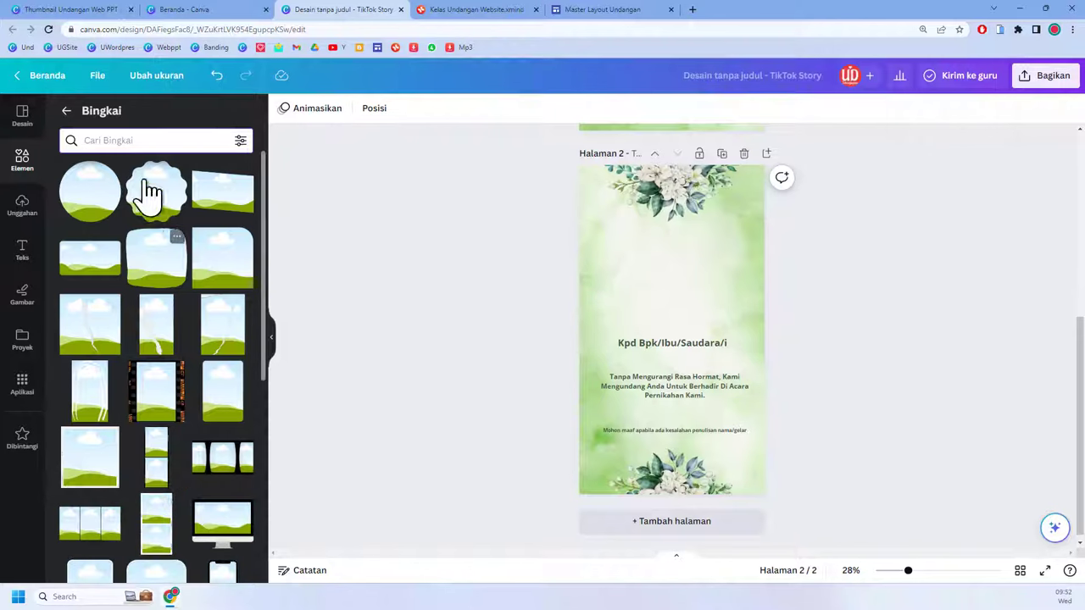
# Step: Search the frames for "circle frame" and place the bordered circular frame above the "Kpd Bpk/Ibu/Saudara/i" text on page 2
pyautogui.write('circ')
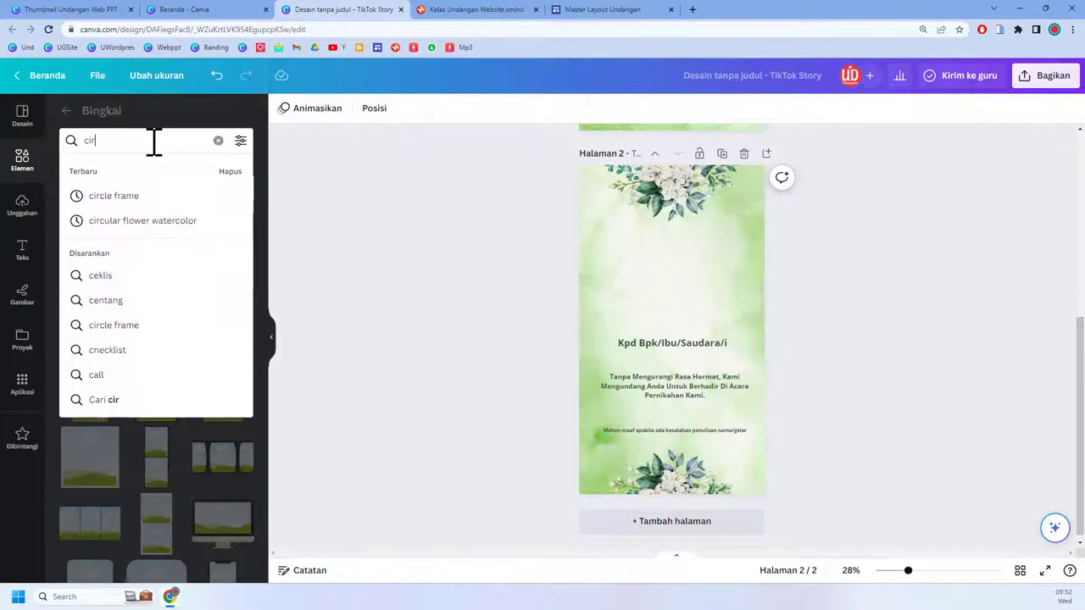
pyautogui.click(167, 202)
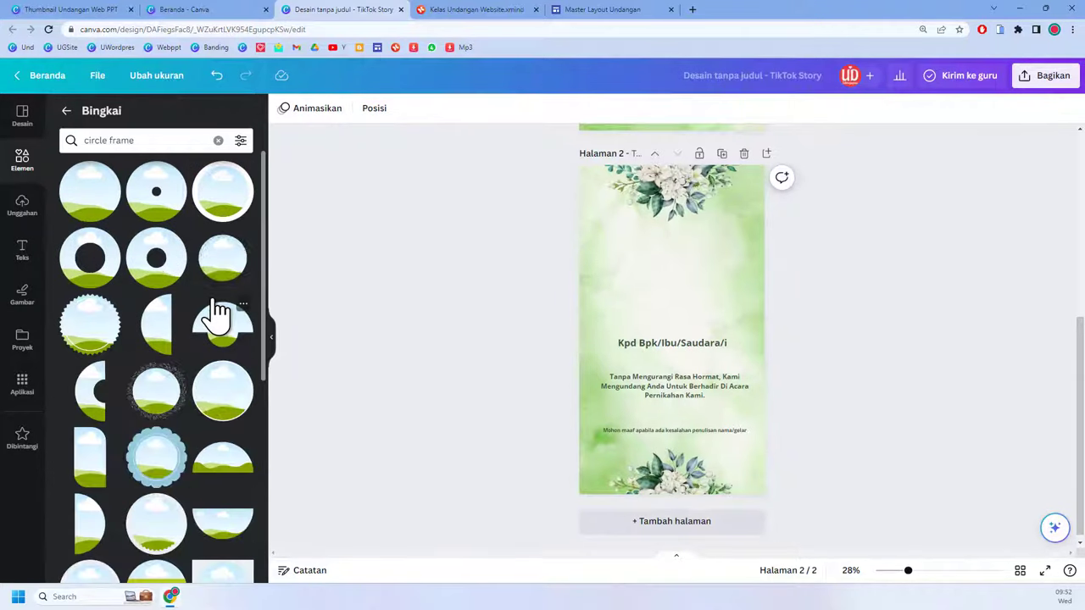
pyautogui.scroll(-2, 218, 380)
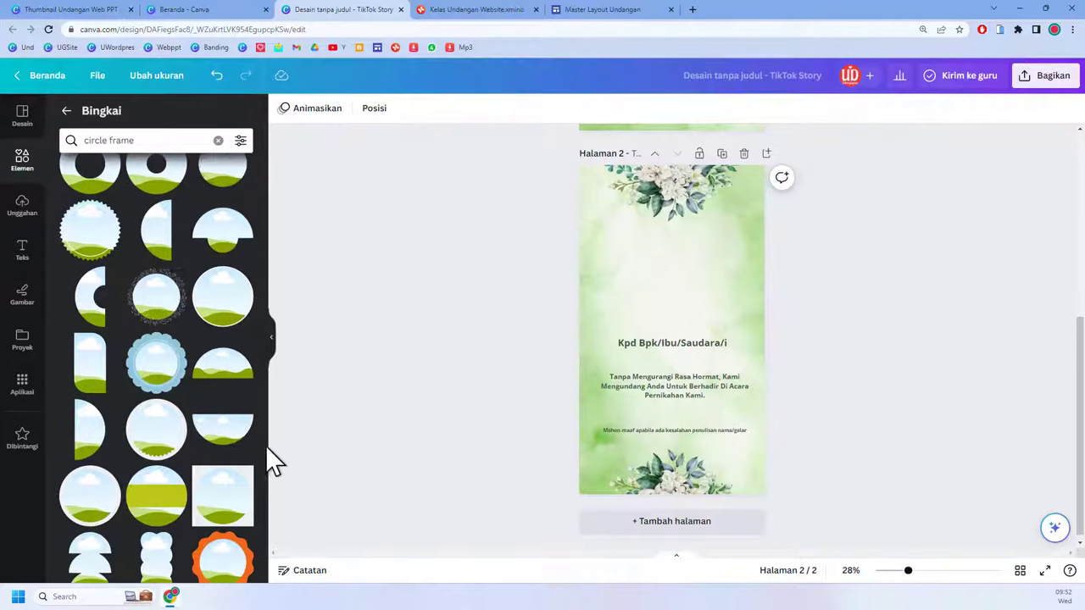
pyautogui.scroll(-1, 89, 452)
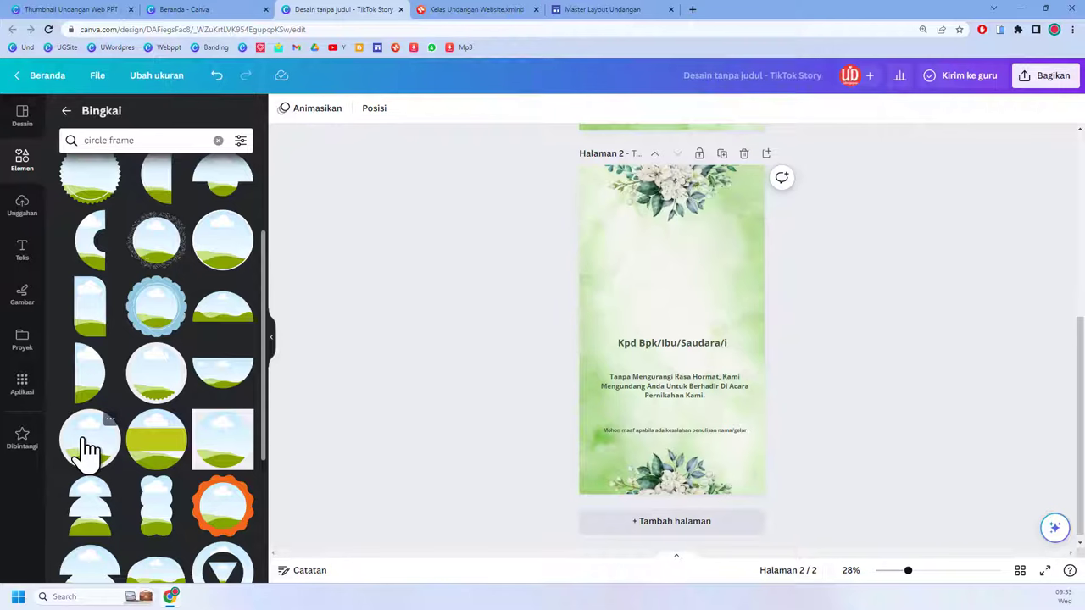
pyautogui.click(89, 450)
pyautogui.moveTo(690, 322); pyautogui.dragTo(688, 254)
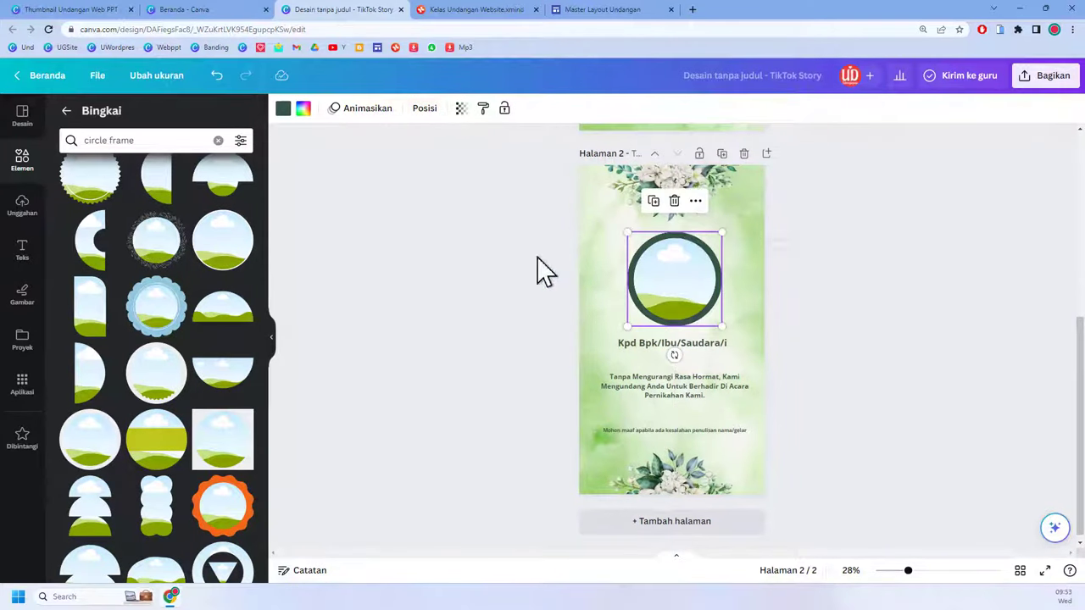
# Step: Fill the circle frame with the starred wedding couple photo, then enlarge and reposition the photo so the couple is centred
pyautogui.click(29, 443)
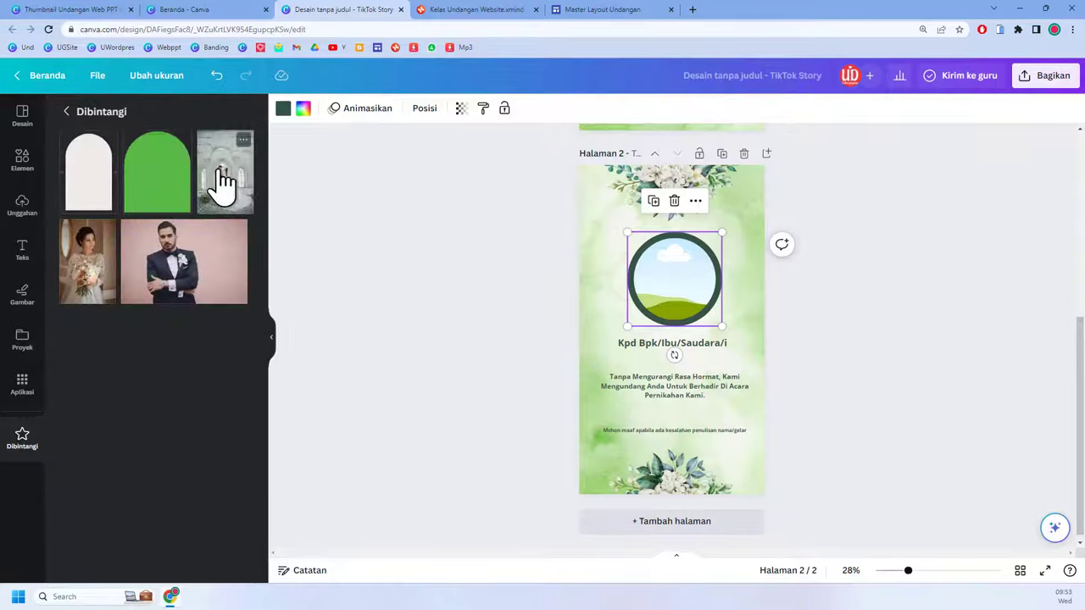
pyautogui.moveTo(222, 174); pyautogui.dragTo(664, 280)
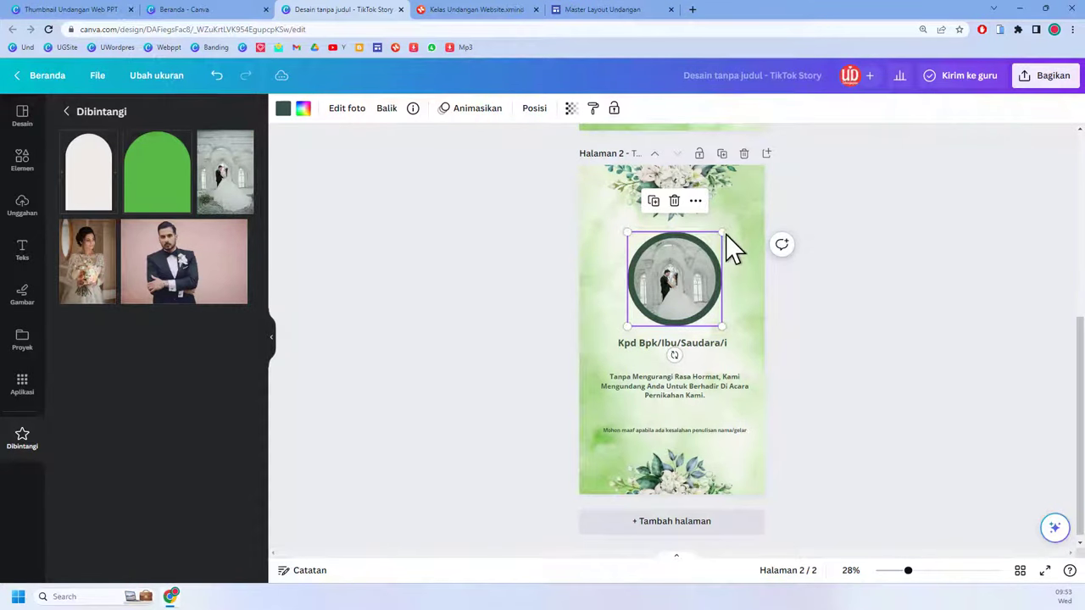
pyautogui.doubleClick(690, 291)
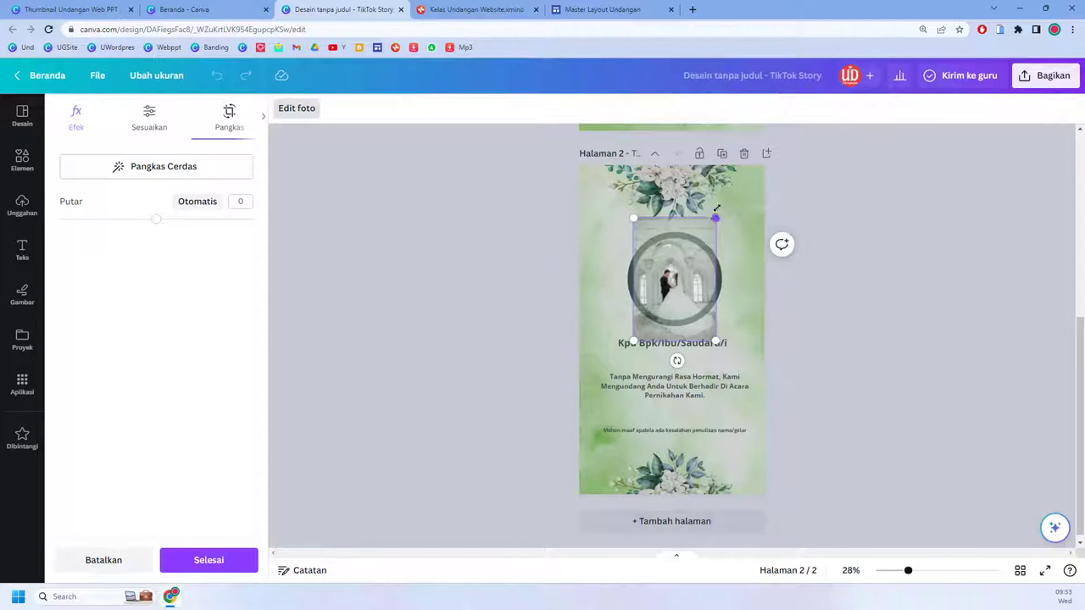
pyautogui.moveTo(717, 214); pyautogui.dragTo(751, 158)
pyautogui.moveTo(760, 194); pyautogui.dragTo(727, 265)
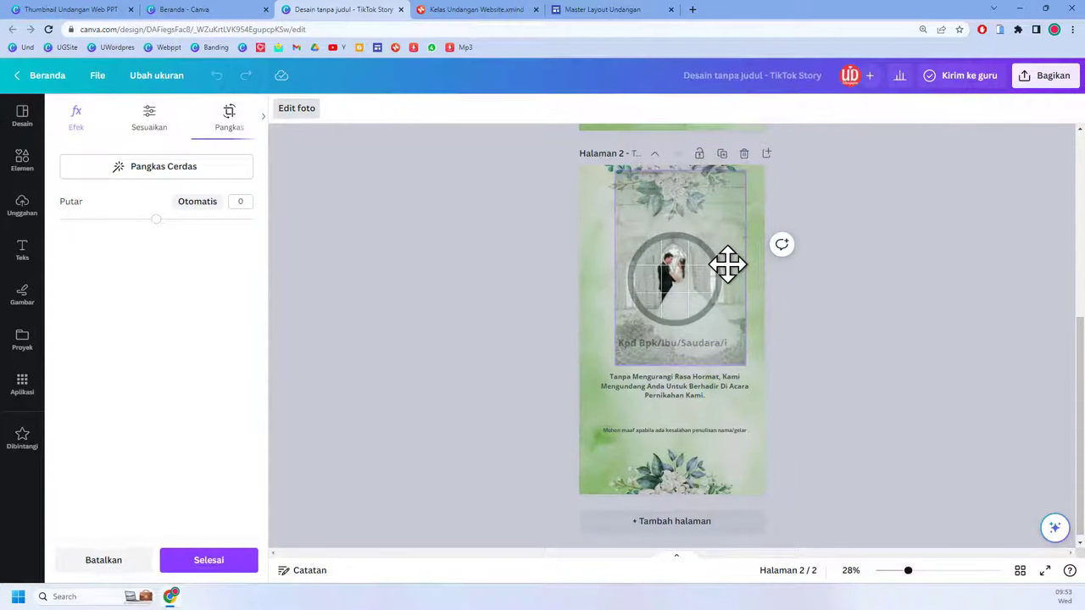
pyautogui.moveTo(744, 365); pyautogui.dragTo(734, 336)
pyautogui.click(180, 563)
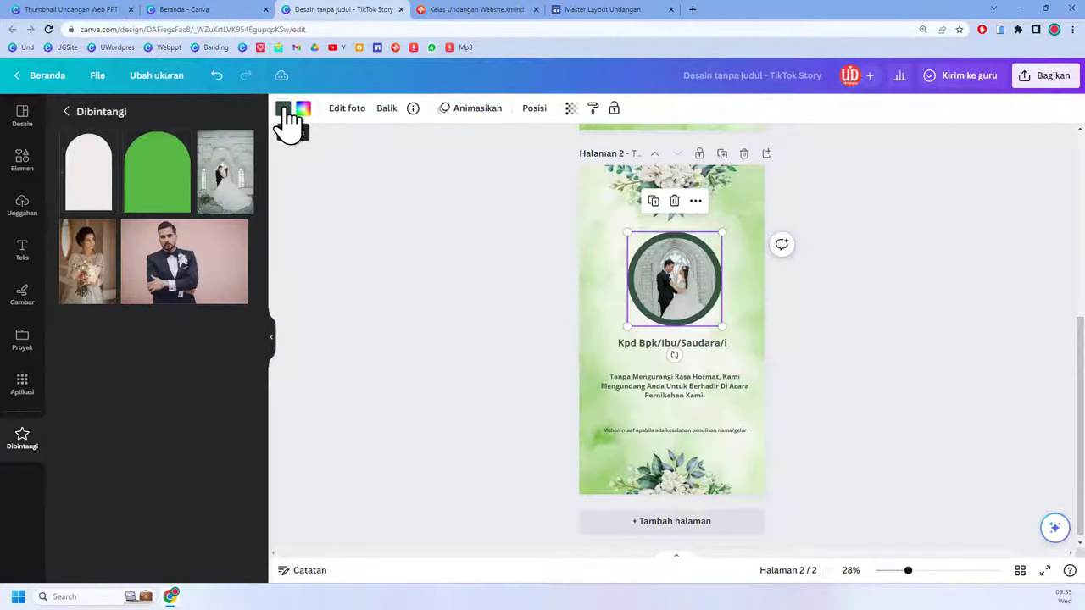
# Step: Recolour the circle frame's border to the medium green from the floral photo's palette
pyautogui.click(285, 110)
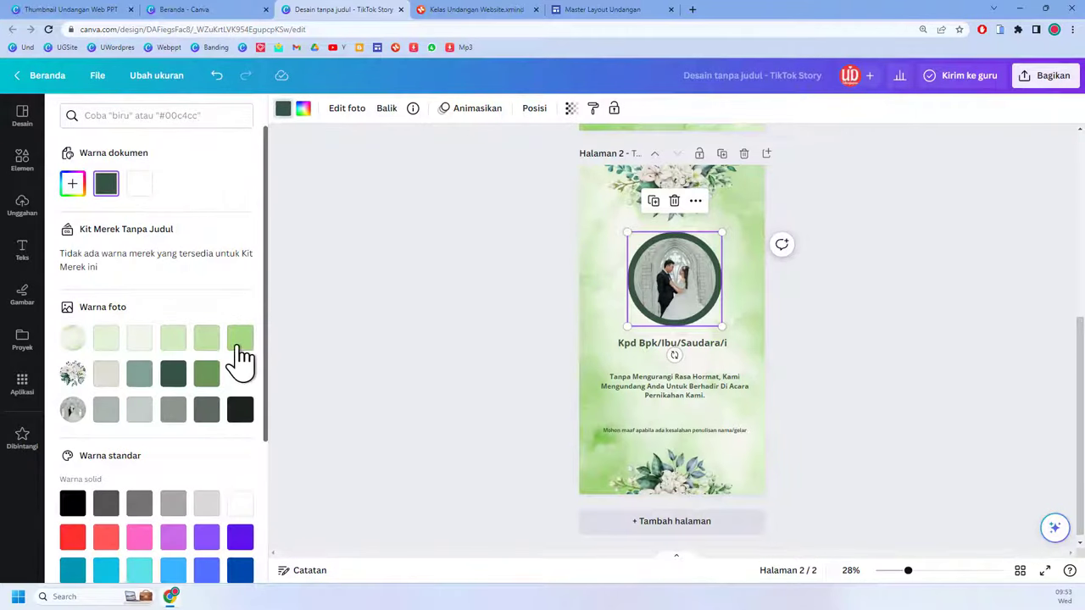
pyautogui.click(240, 339)
pyautogui.click(207, 374)
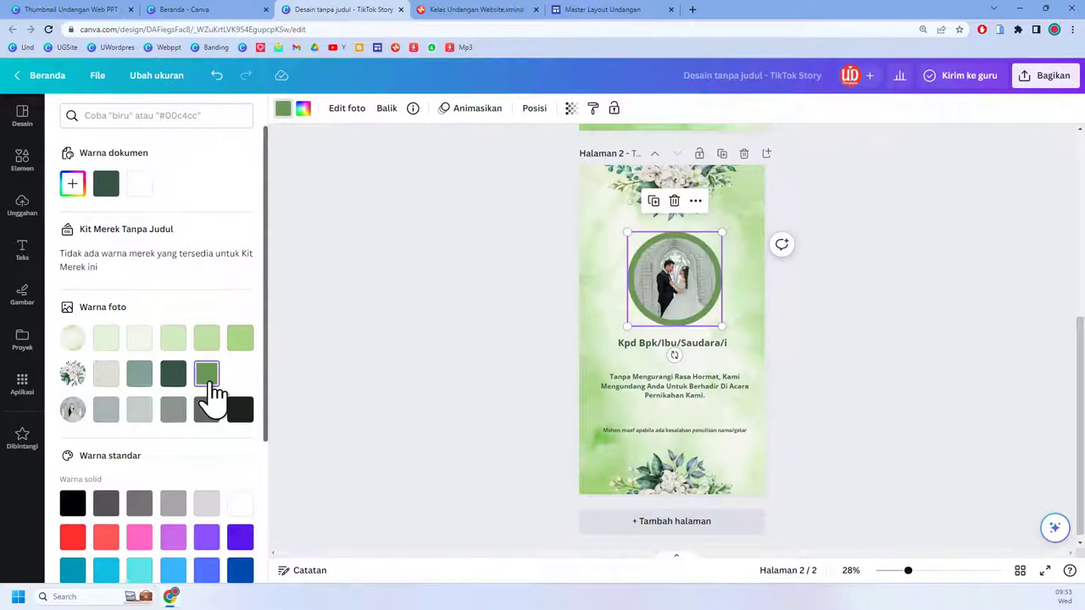
# Step: Recolour the circle frame's border to the light green from the watercolor background photo's palette
pyautogui.click(240, 341)
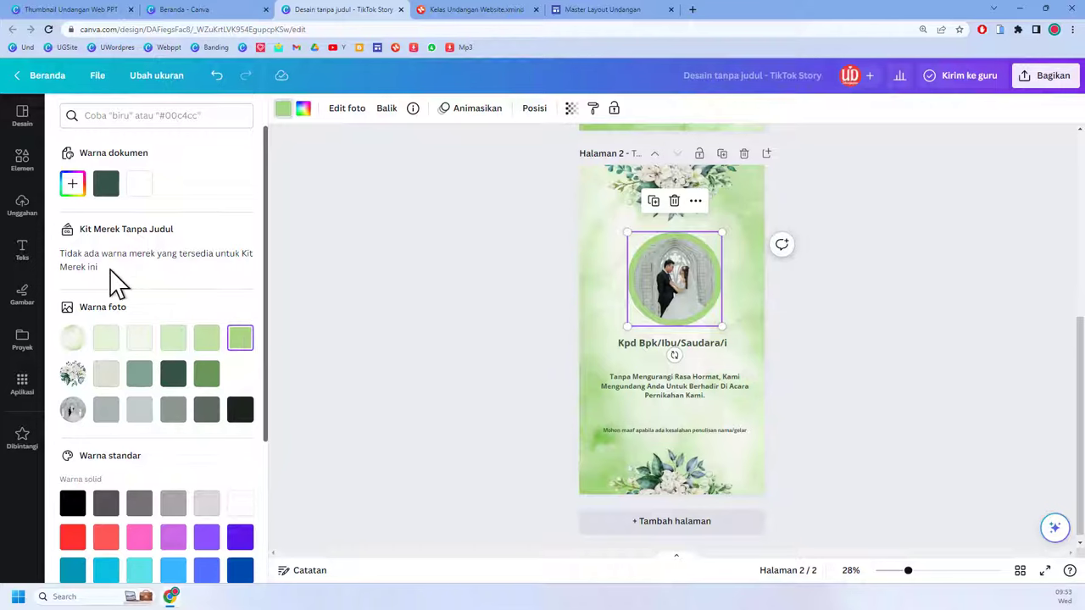
# Step: Duplicate the lower floral decoration on page 2, shrink the copy and place it over the circle frame's bottom edge
pyautogui.click(704, 475)
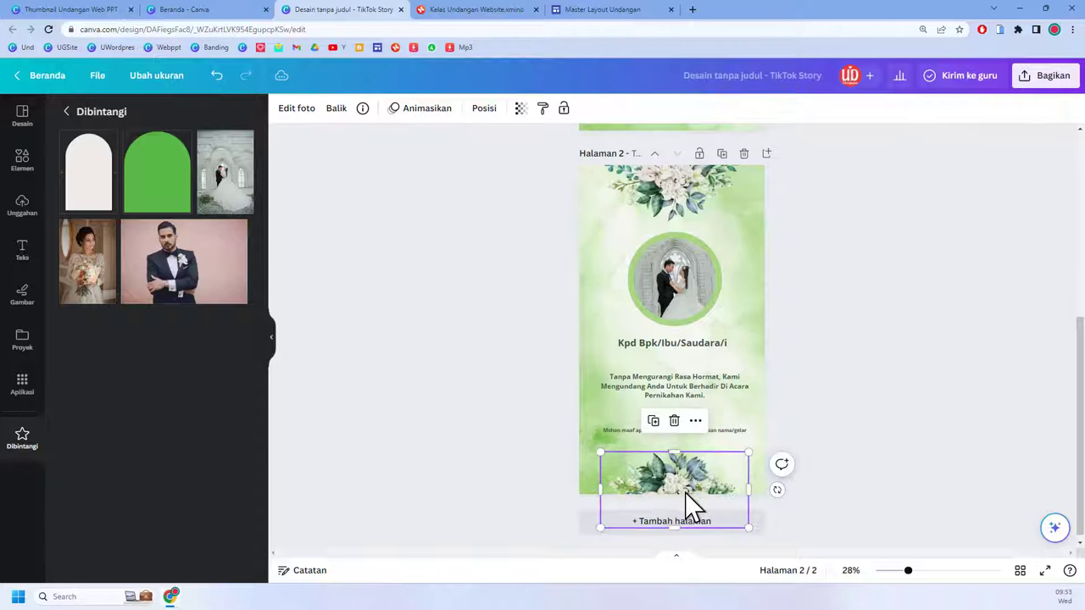
pyautogui.moveTo(688, 491); pyautogui.dragTo(678, 284)
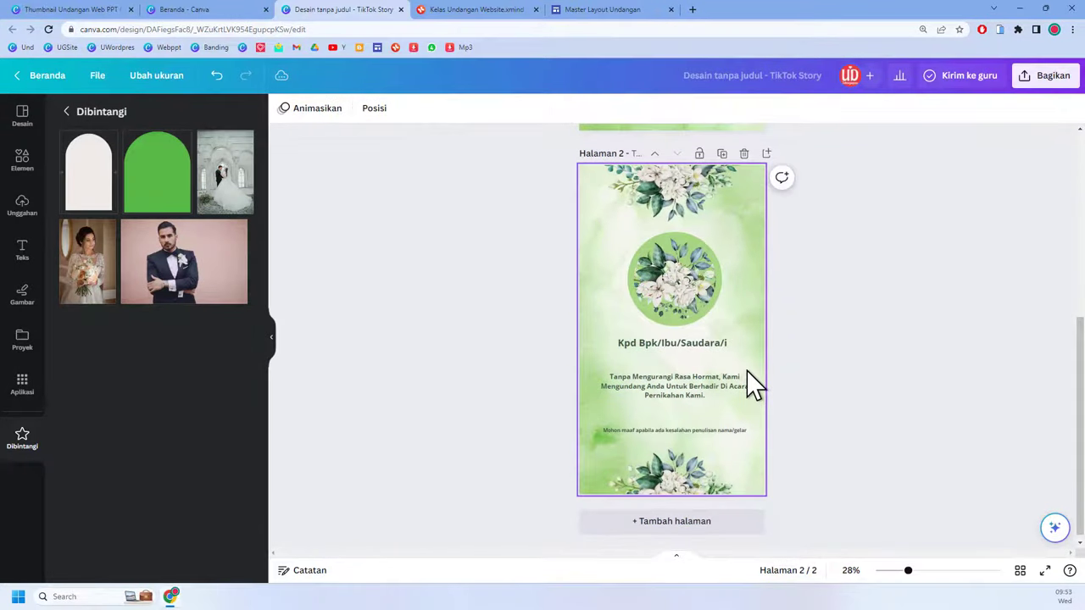
pyautogui.hotkey('ctrl', 'z')
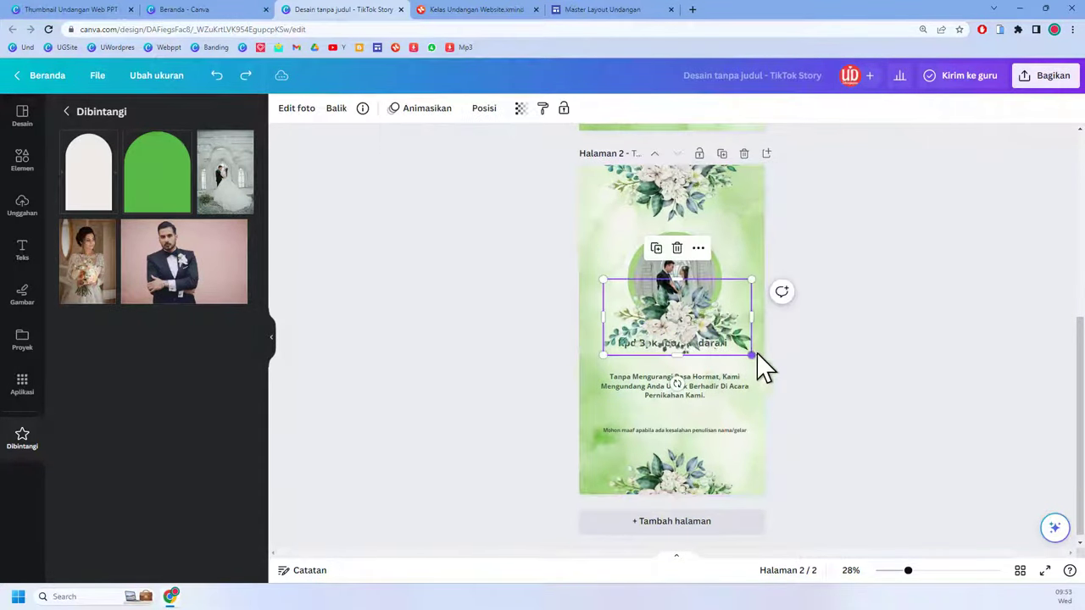
pyautogui.moveTo(750, 355); pyautogui.dragTo(671, 323)
pyautogui.click(870, 364)
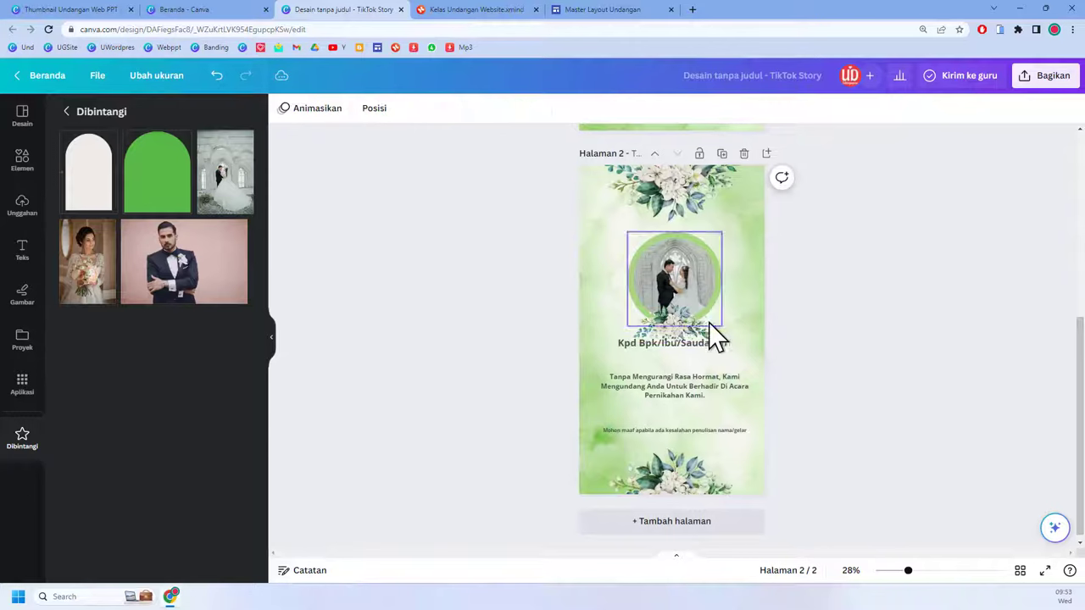
pyautogui.click(709, 336)
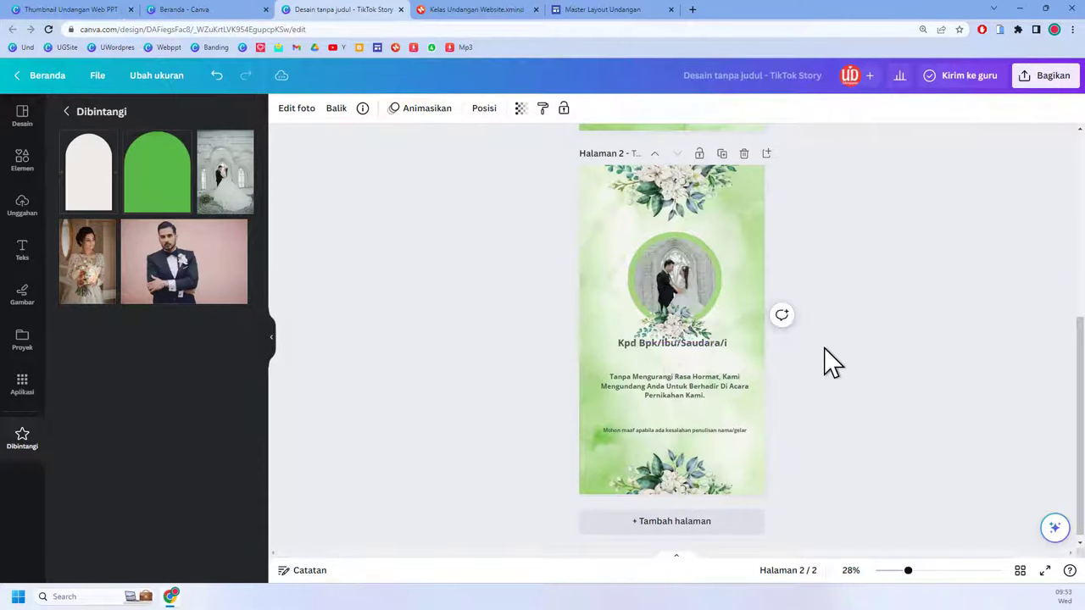
# Step: Move the "Kpd Bpk/Ibu/Saudara/i", invitation and "Mohon maaf" texts on page 2 slightly lower, clearing the flowers under the photo
pyautogui.click(729, 357)
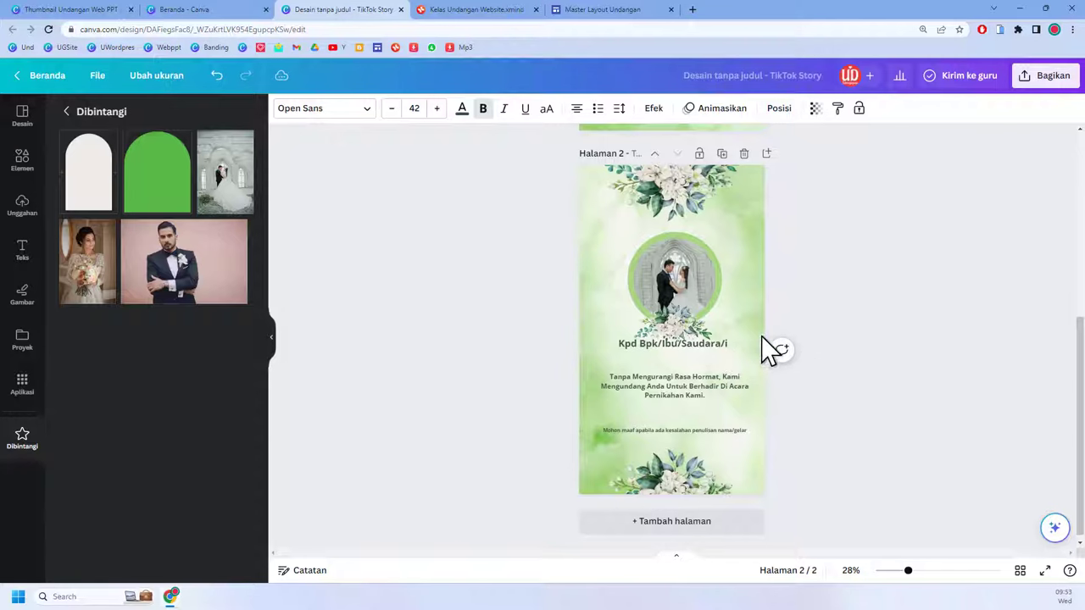
pyautogui.scroll(5, 767, 350)
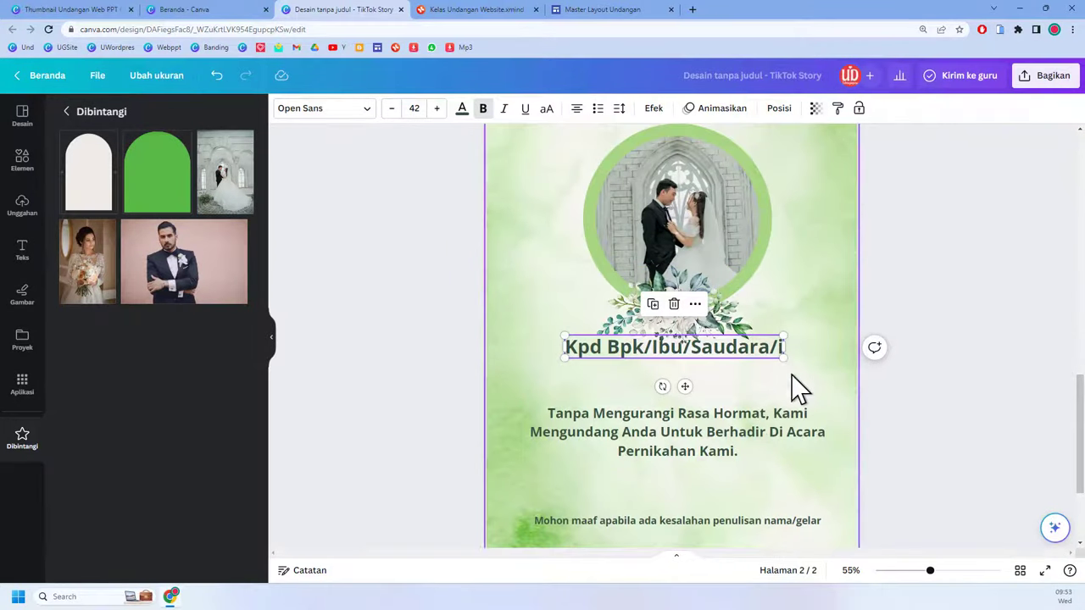
pyautogui.scroll(-1, 772, 462)
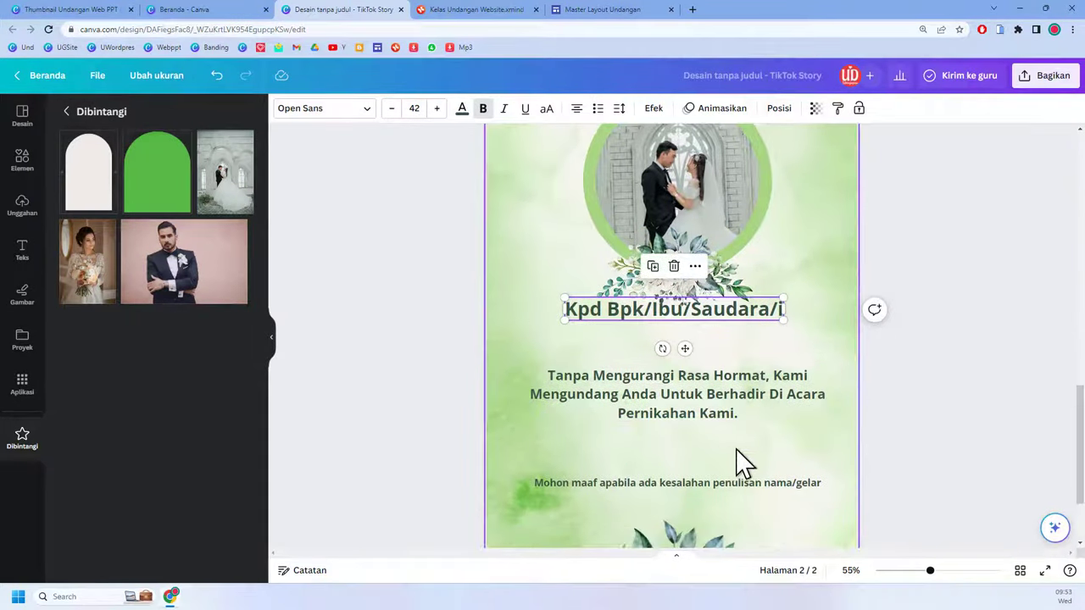
pyautogui.moveTo(749, 483); pyautogui.dragTo(751, 494)
pyautogui.moveTo(738, 418)
pyautogui.mouseDown()
pyautogui.moveTo(737, 405)
pyautogui.moveTo(737, 415)
pyautogui.mouseUp()
pyautogui.moveTo(744, 310); pyautogui.dragTo(744, 329)
pyautogui.scroll(2, 697, 339)
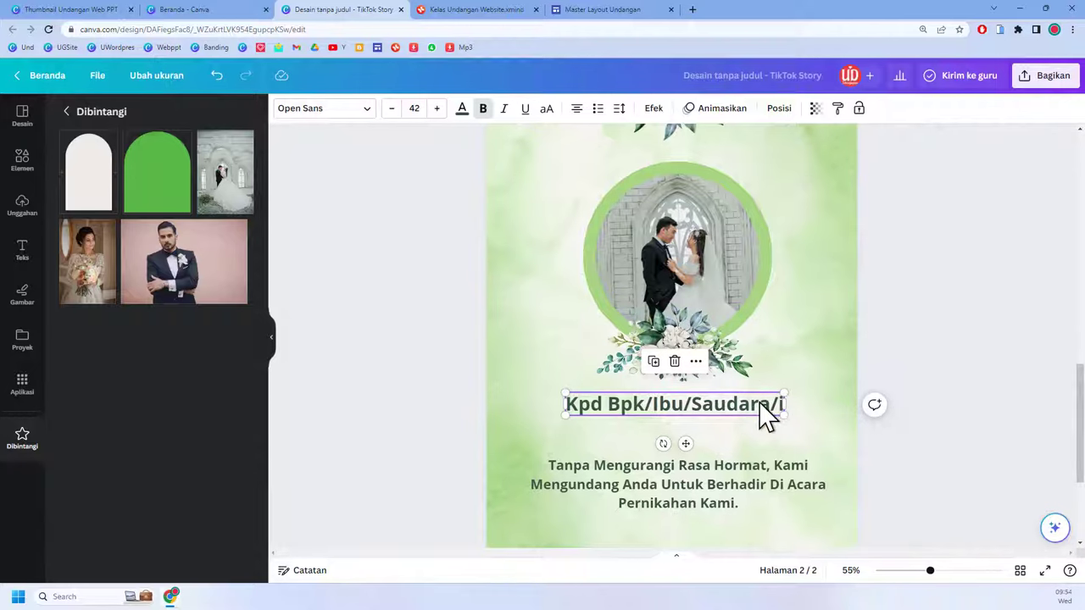
# Step: Show both pages in grid view and rename the design "Cover UGS 4"
pyautogui.click(1019, 572)
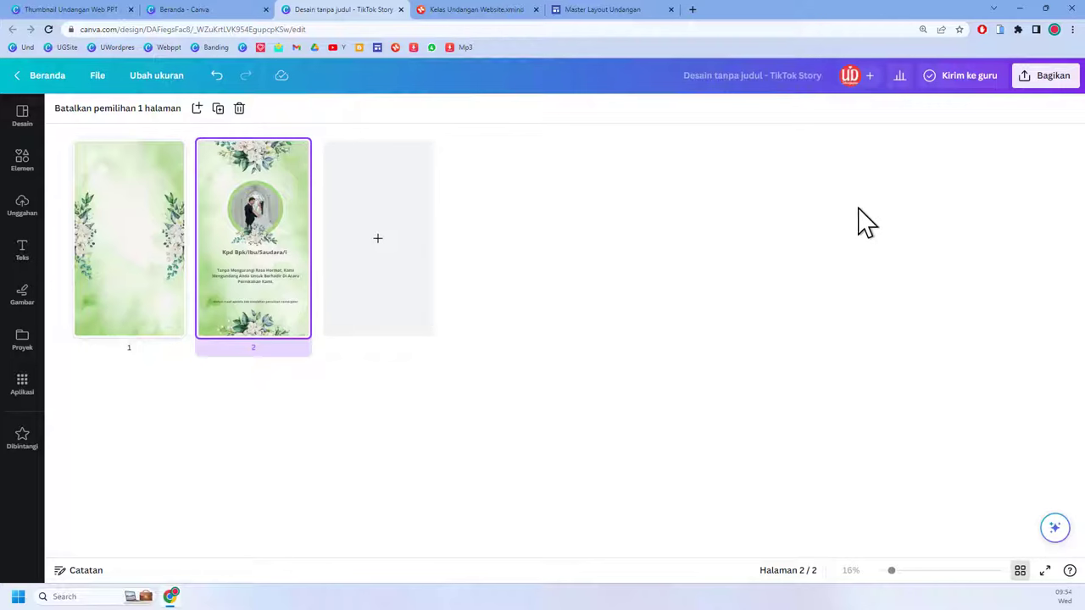
pyautogui.click(227, 10)
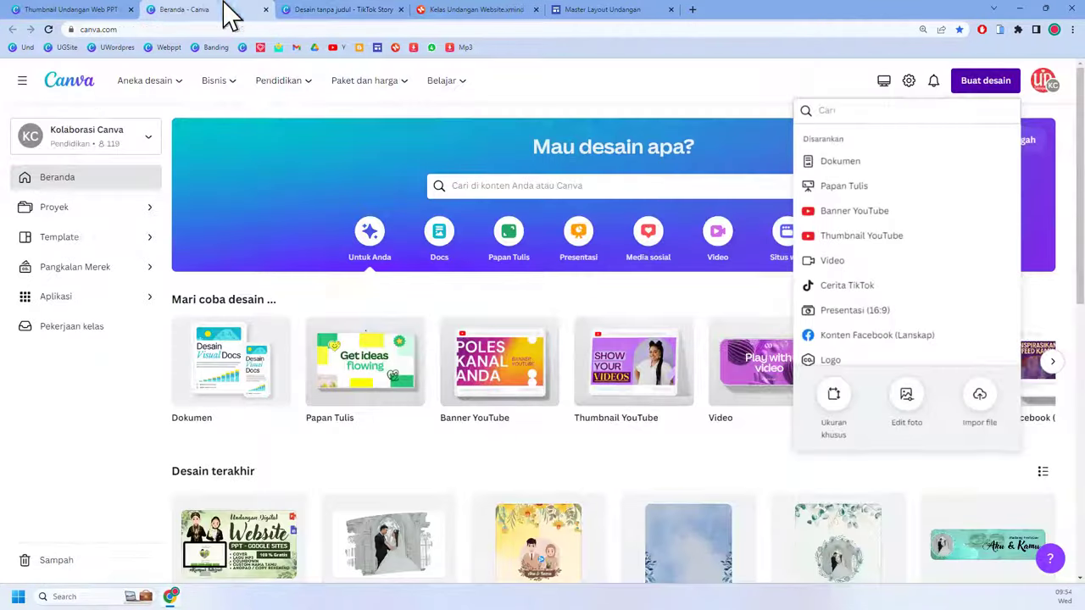
pyautogui.scroll(-1, 479, 500)
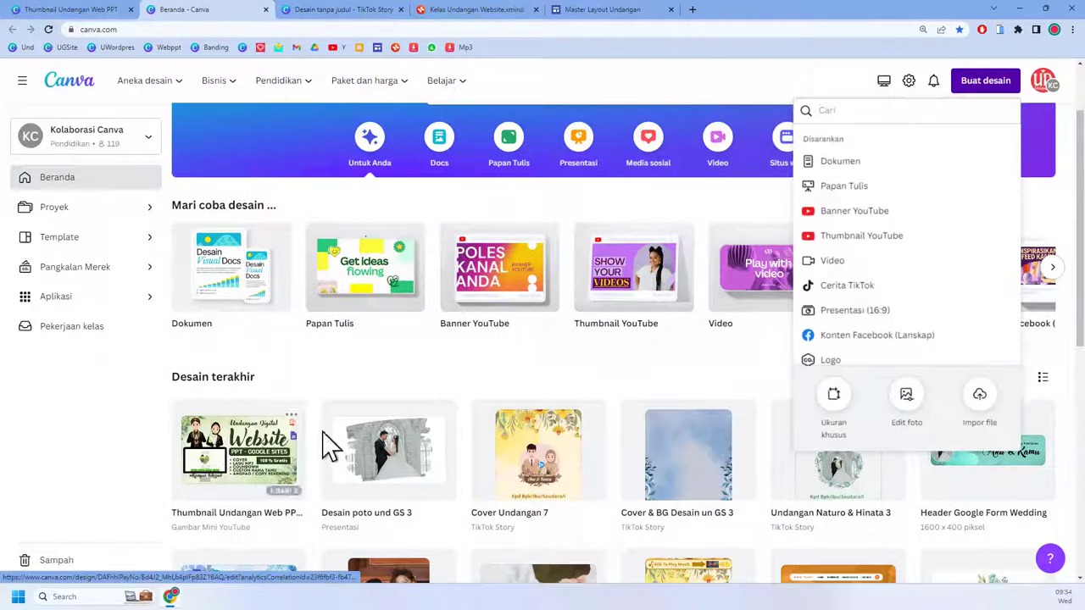
pyautogui.click(356, 12)
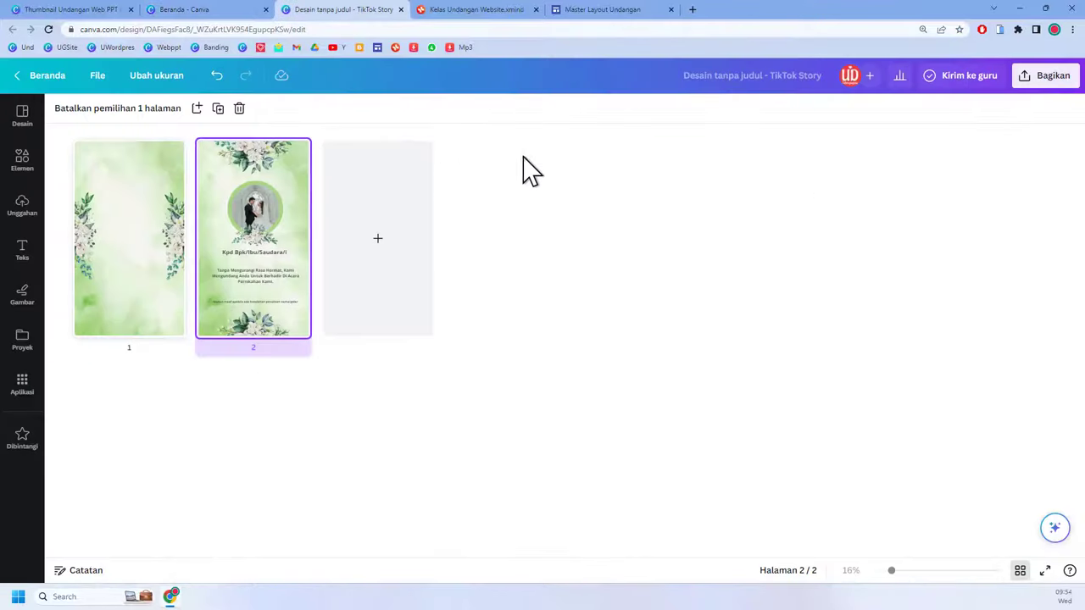
pyautogui.write('C')
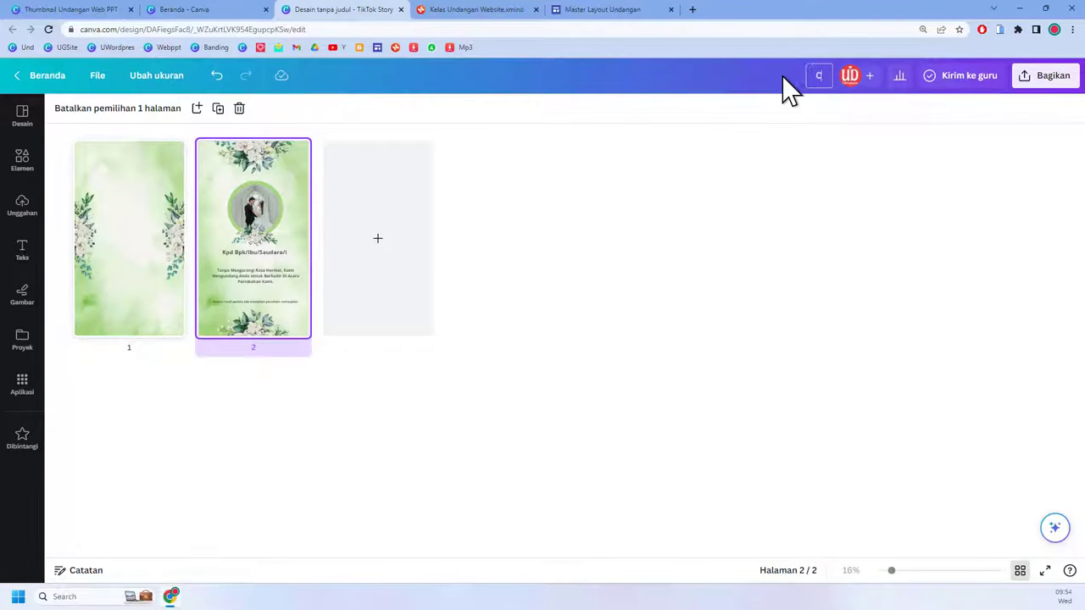
pyautogui.write('over UGS 4')
# Step: Download all pages of the design as JPG files
pyautogui.click(1041, 77)
pyautogui.click(936, 391)
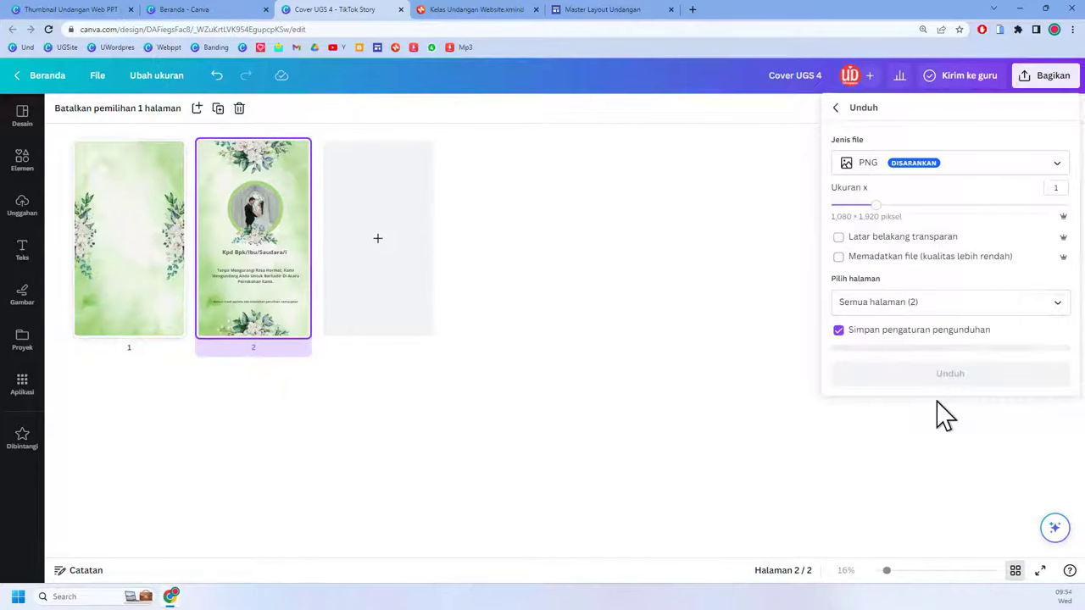
pyautogui.click(931, 170)
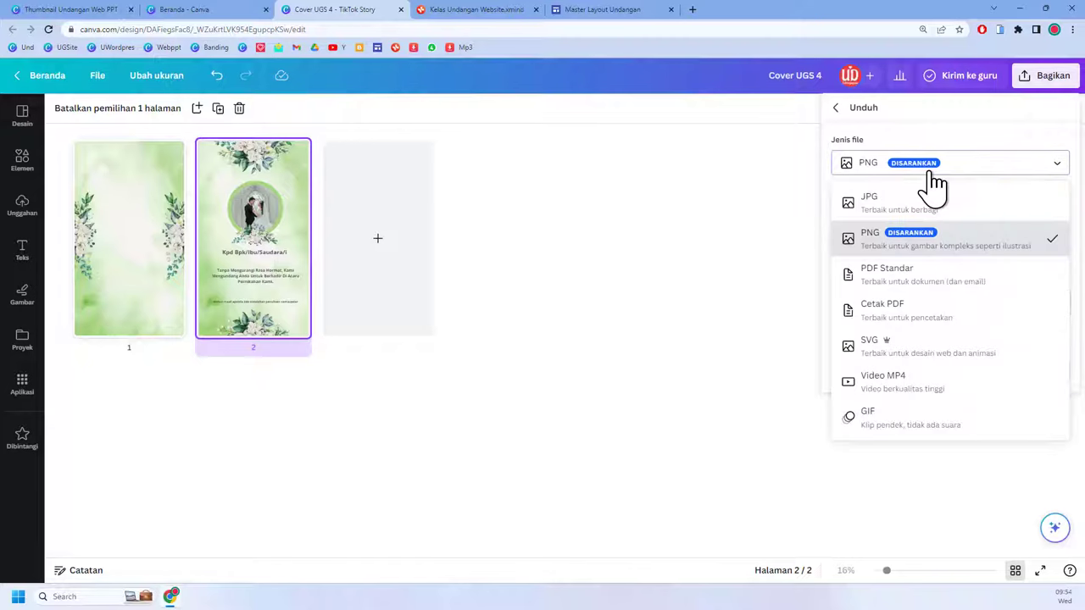
pyautogui.click(926, 201)
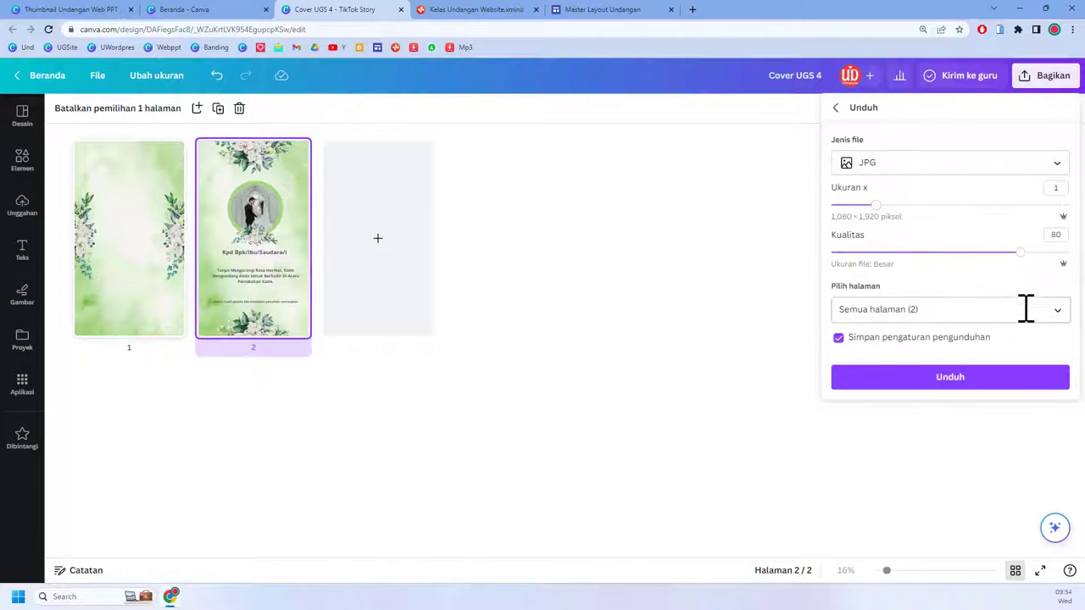
pyautogui.click(969, 385)
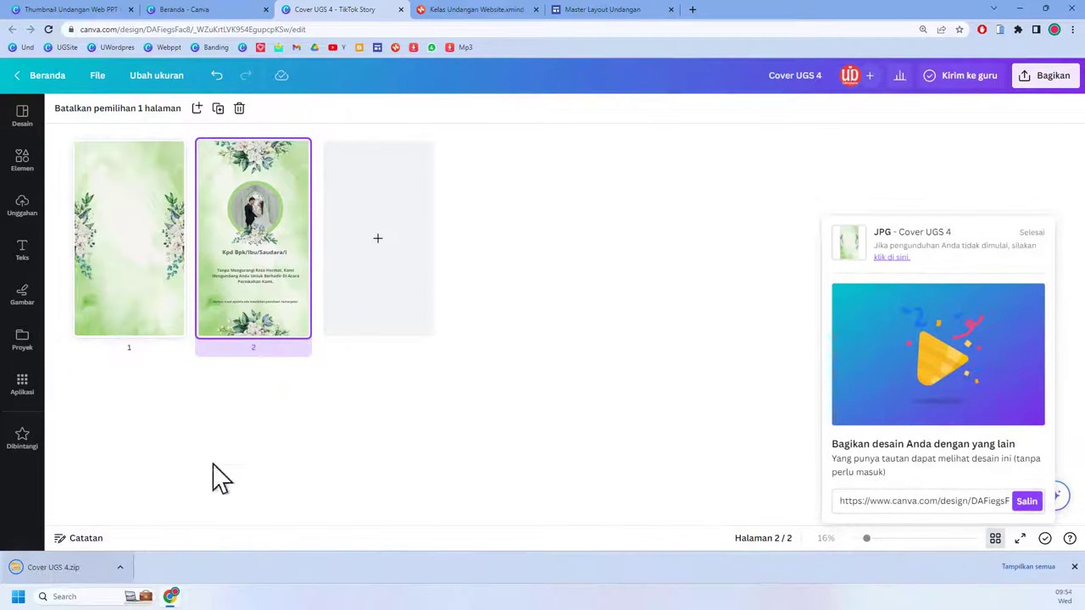
# Step: Create a new blank Presentation (16:9) design from the home page and switch to it
pyautogui.click(193, 12)
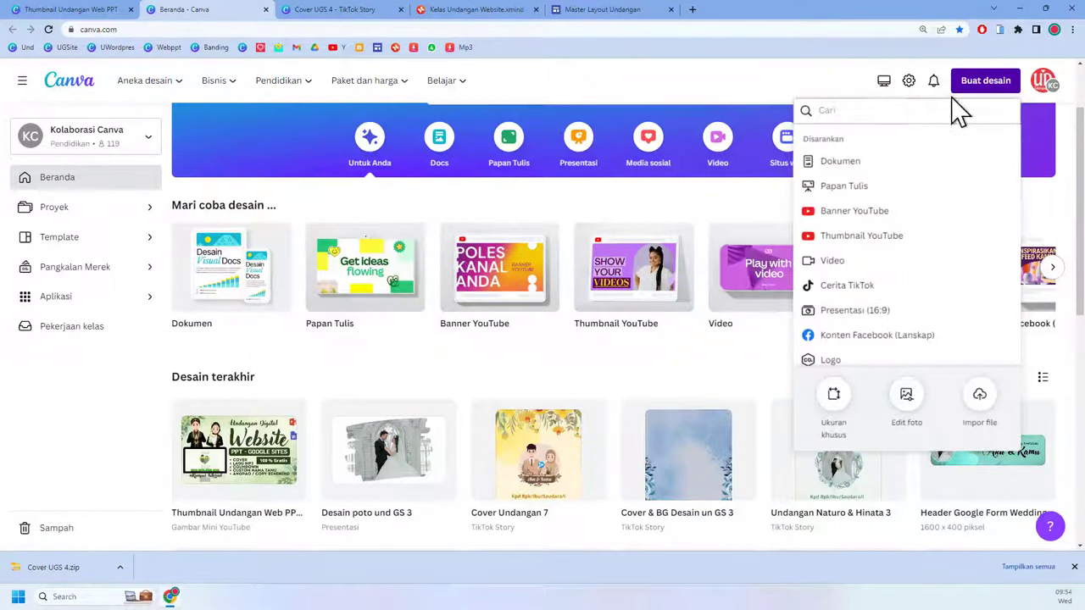
pyautogui.click(984, 93)
pyautogui.click(985, 94)
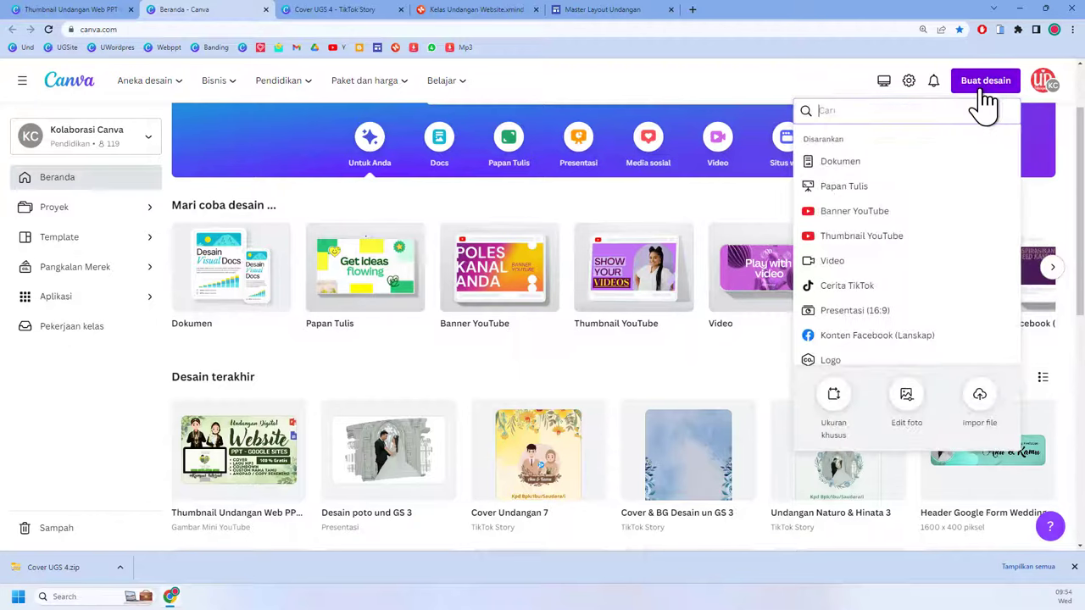
pyautogui.scroll(-1, 898, 272)
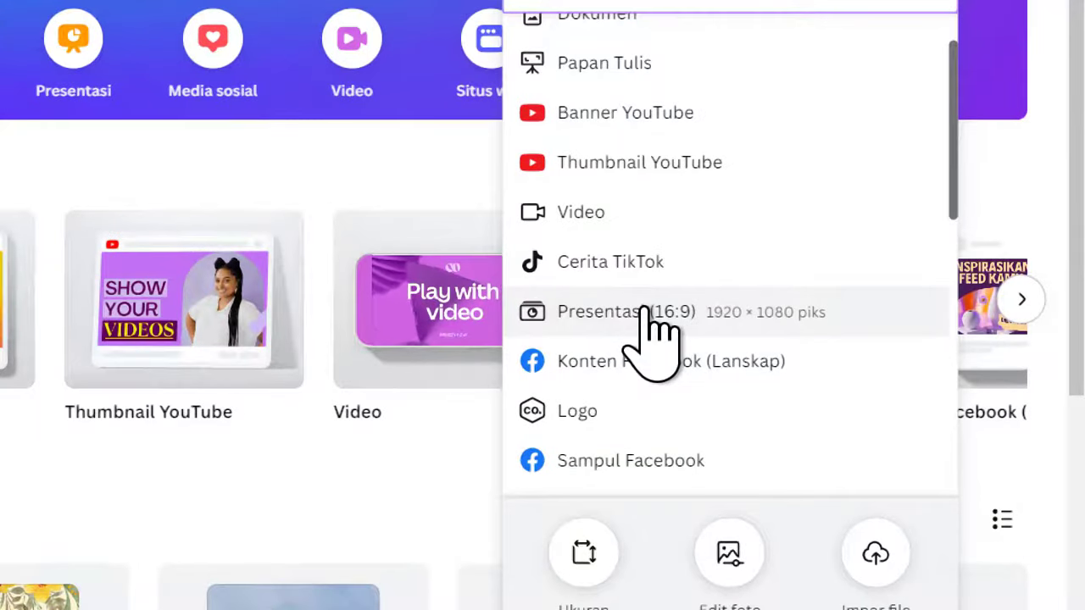
pyautogui.click(866, 283)
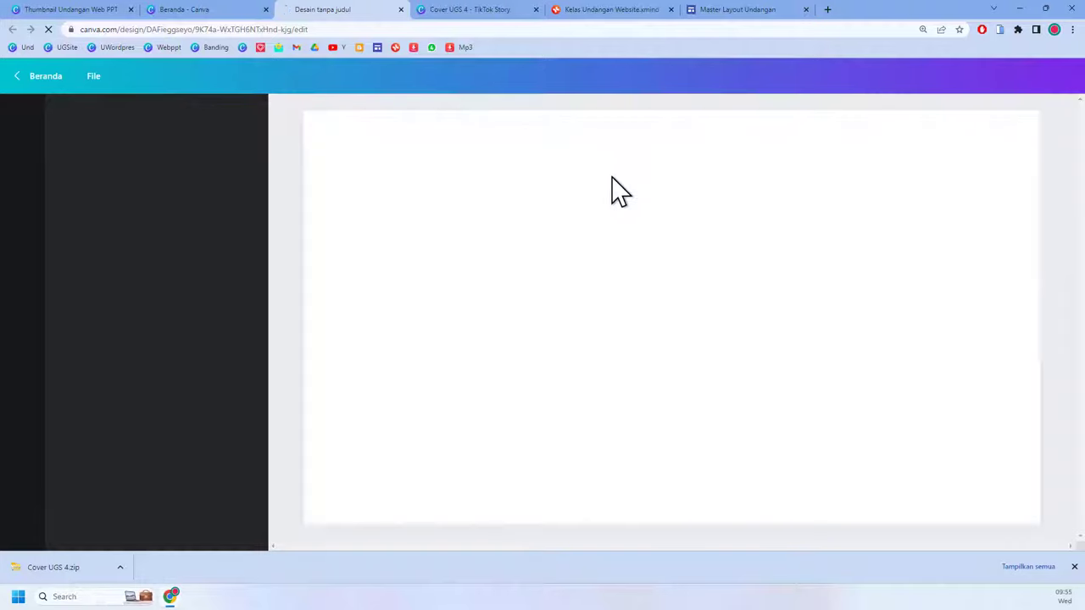
pyautogui.click(199, 12)
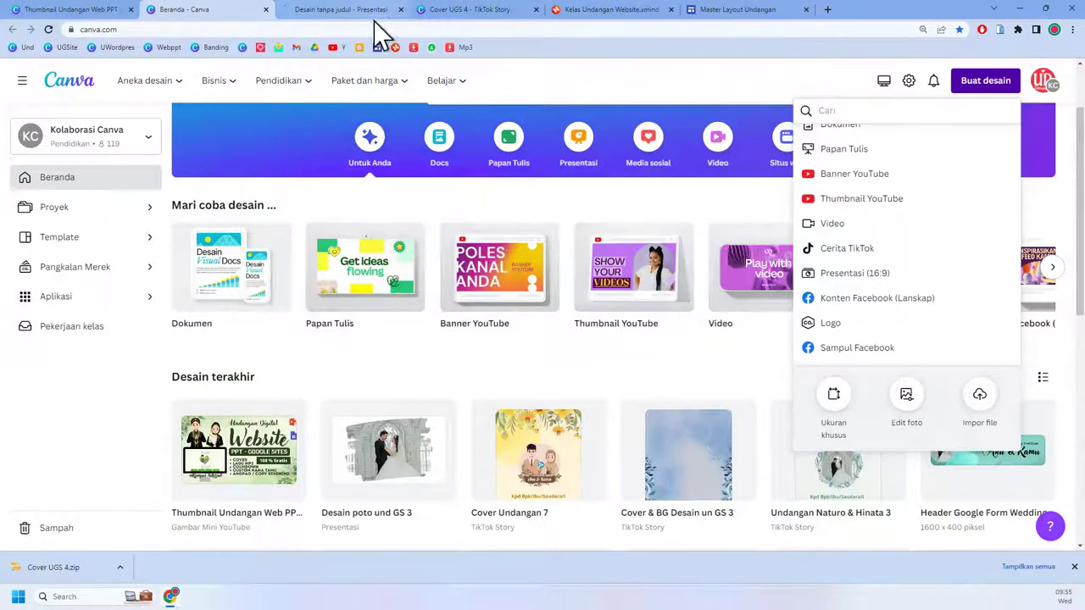
pyautogui.click(314, 9)
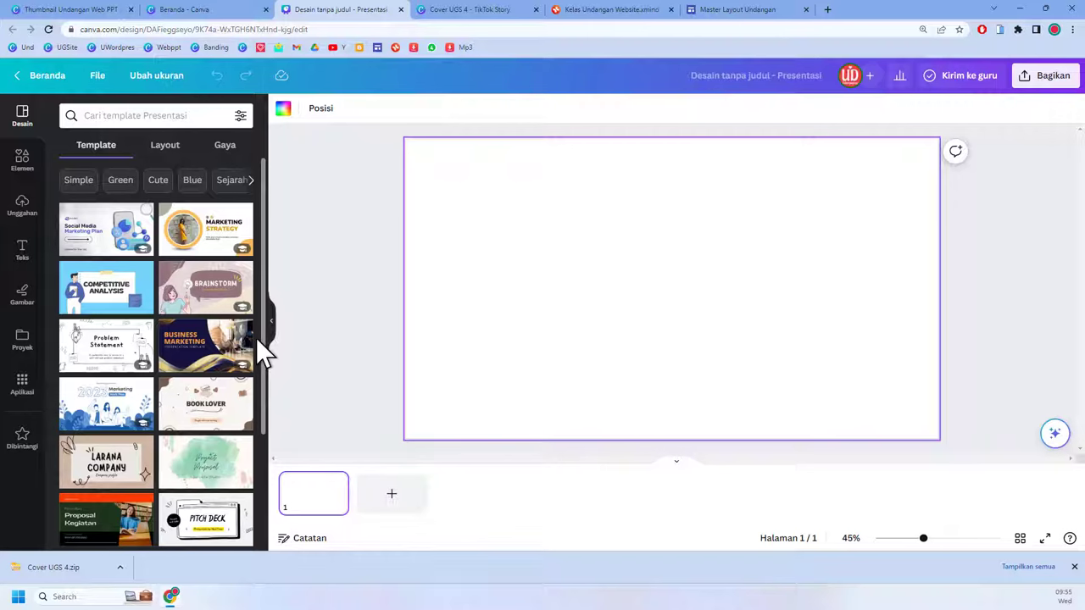
# Step: Browse the full collection of frames and add the torn-paper-edge frame to the blank presentation page
pyautogui.click(22, 163)
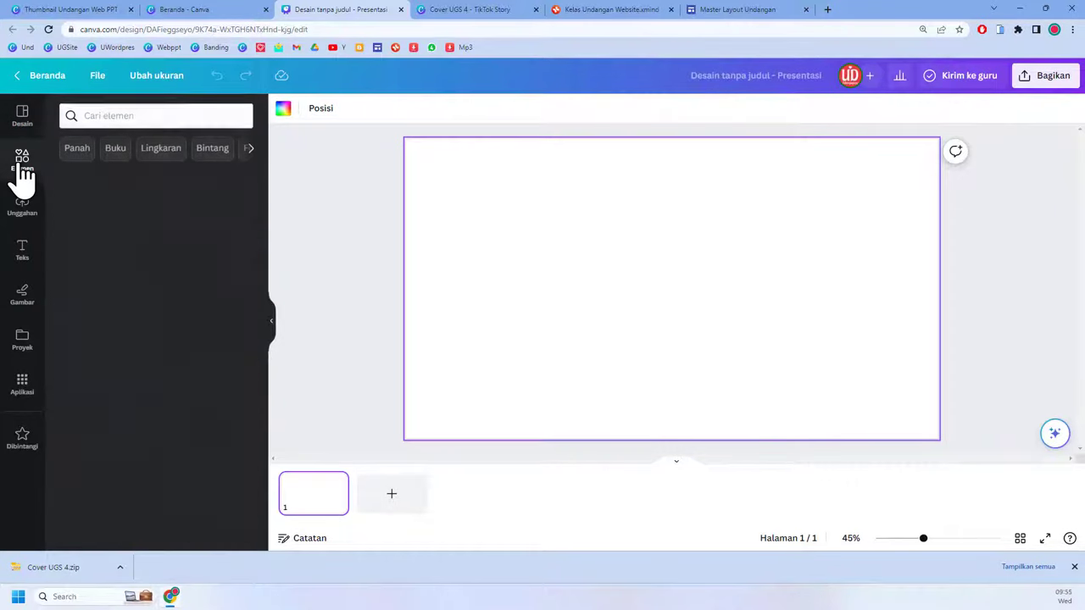
pyautogui.scroll(-5, 169, 344)
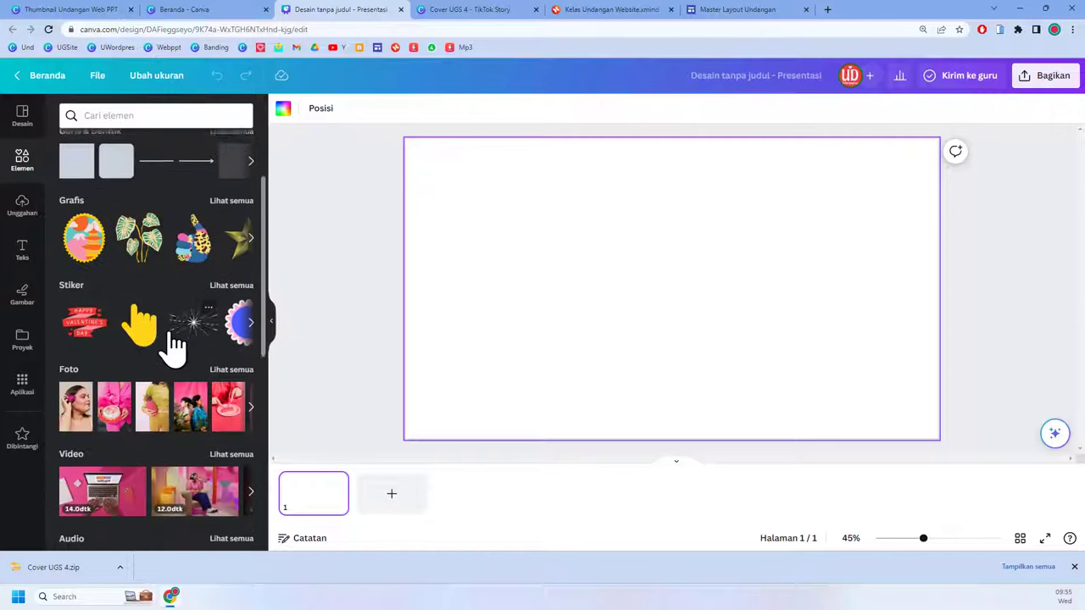
pyautogui.scroll(-6, 169, 333)
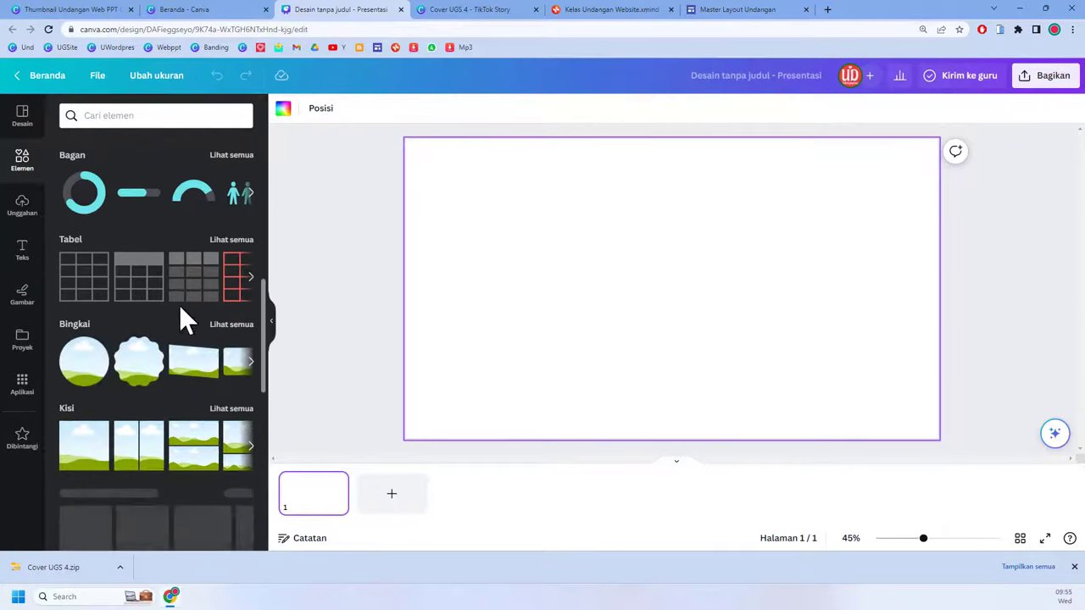
pyautogui.scroll(-1, 182, 321)
pyautogui.click(226, 288)
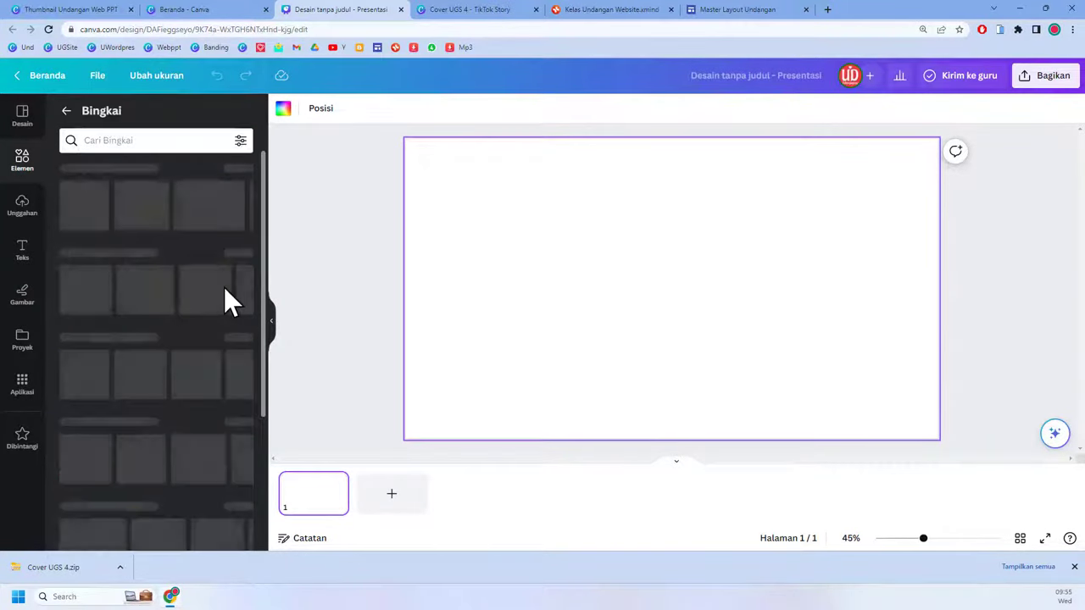
pyautogui.scroll(-2, 226, 288)
pyautogui.scroll(-3, 226, 298)
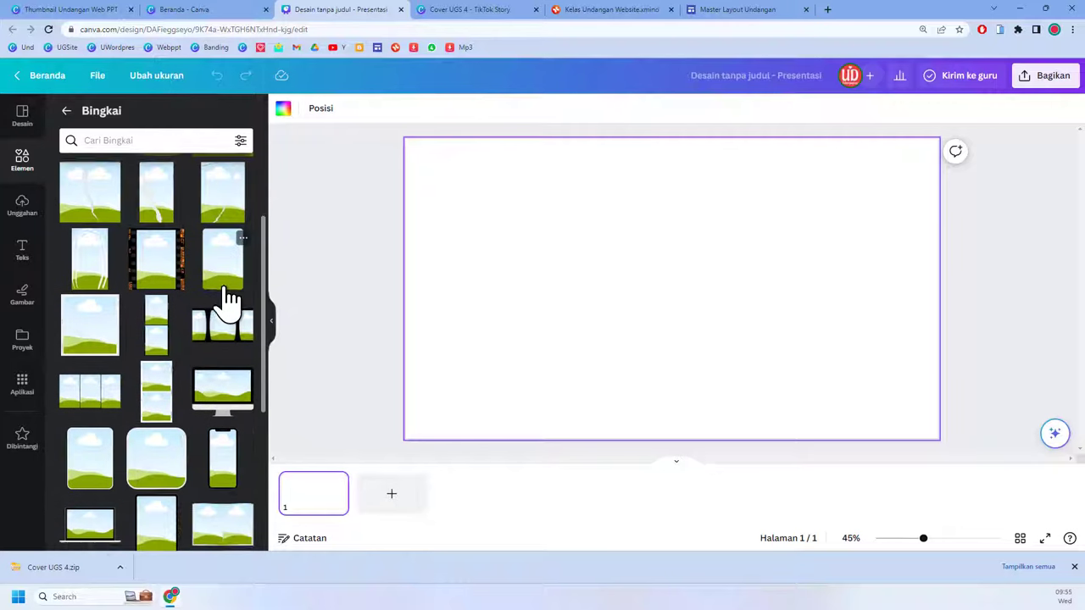
pyautogui.scroll(-3, 225, 299)
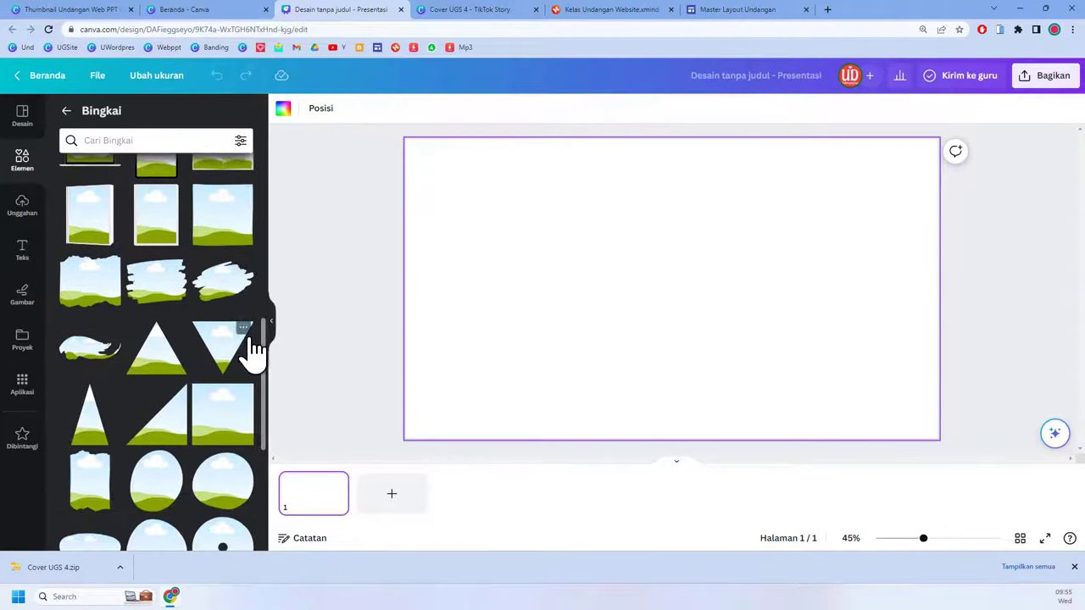
pyautogui.scroll(-1, 72, 318)
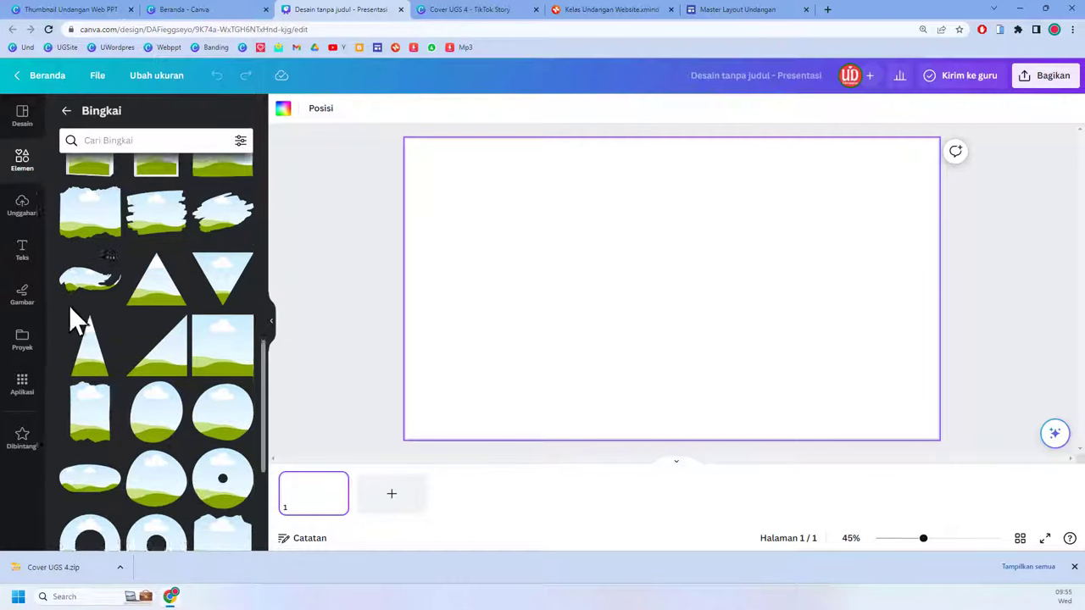
pyautogui.scroll(1, 106, 306)
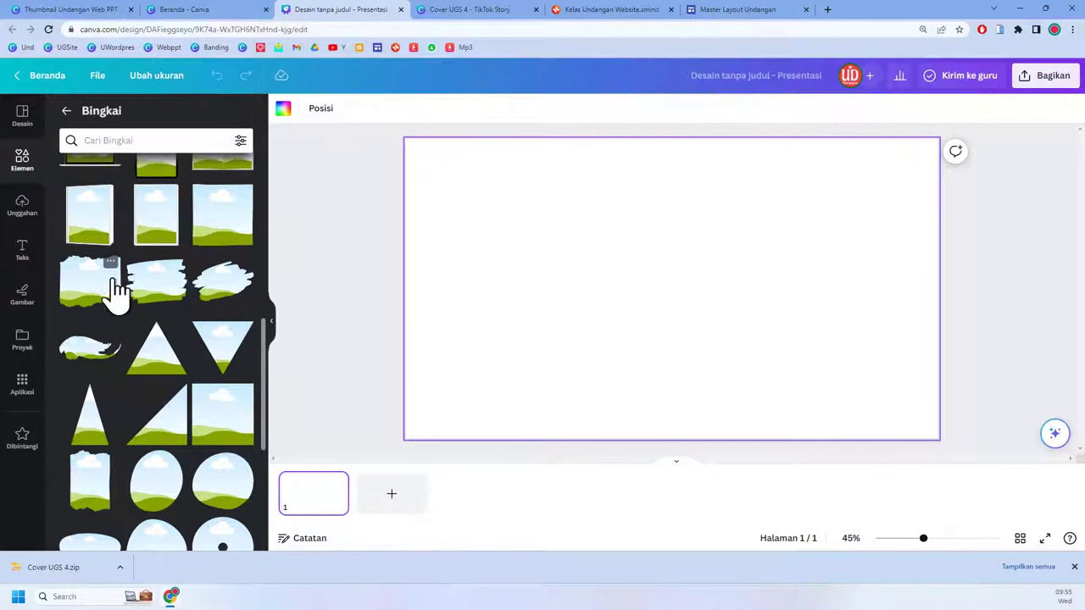
pyautogui.click(116, 288)
# Step: Enlarge the torn-edge frame to nearly the full page height and centre it on the page
pyautogui.moveTo(703, 311); pyautogui.dragTo(600, 246)
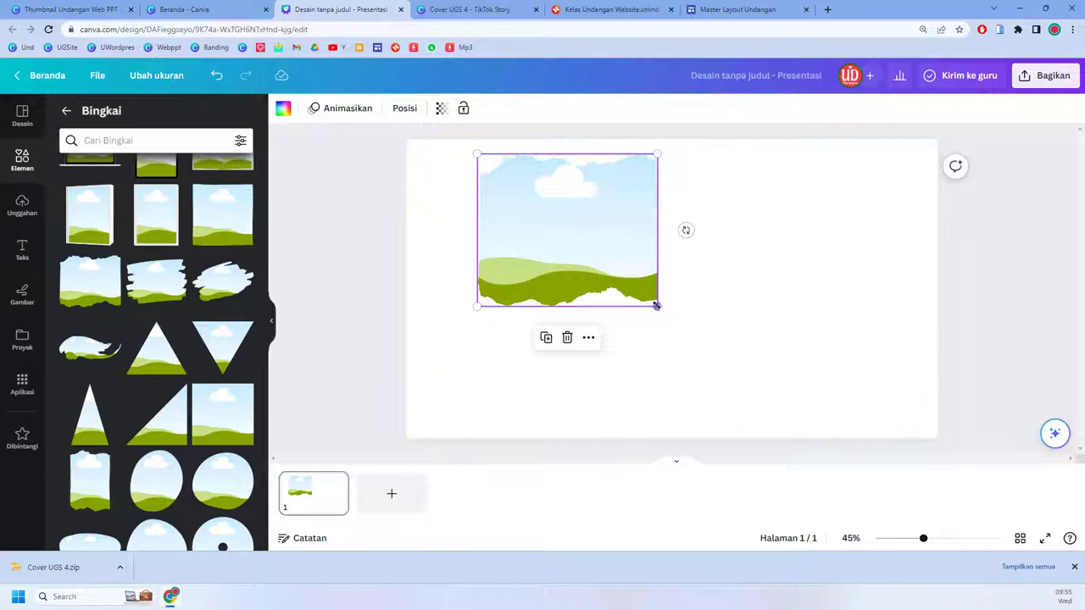
pyautogui.moveTo(656, 305); pyautogui.dragTo(811, 436)
pyautogui.moveTo(690, 334); pyautogui.dragTo(710, 315)
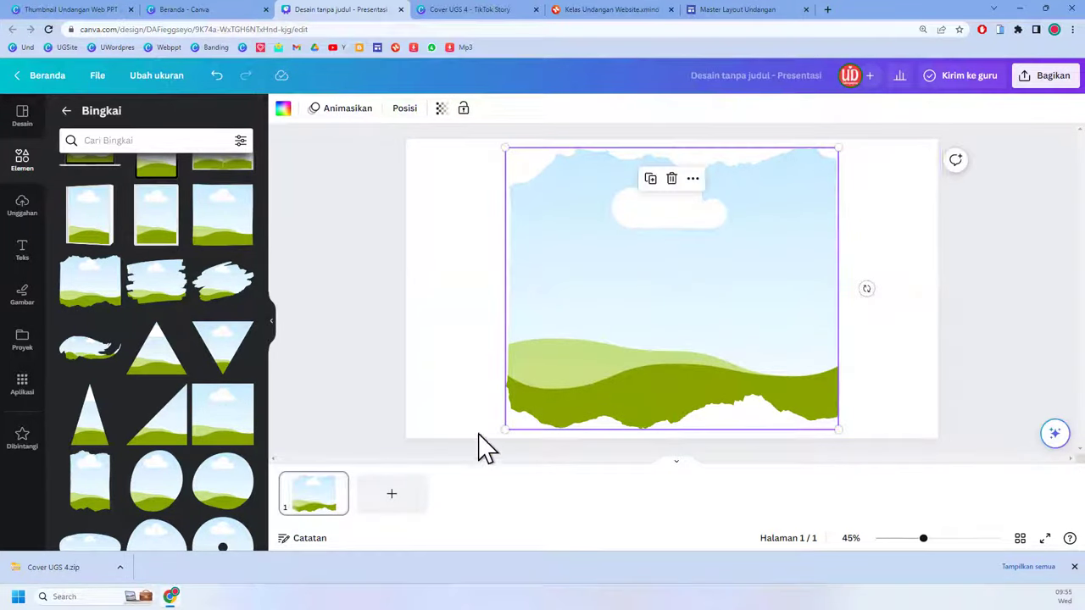
# Step: Enlarge the torn-edge frame slightly further so it almost fills the page height, keeping it centred on the page
pyautogui.moveTo(503, 431); pyautogui.dragTo(499, 435)
pyautogui.moveTo(564, 387); pyautogui.dragTo(564, 388)
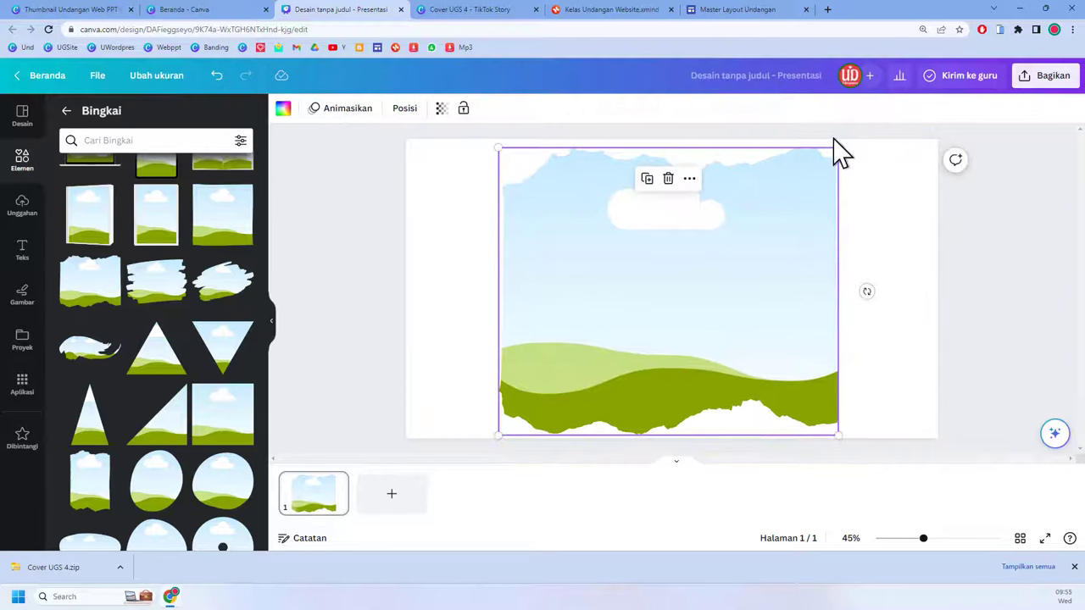
pyautogui.moveTo(837, 147); pyautogui.dragTo(843, 142)
pyautogui.moveTo(754, 237); pyautogui.dragTo(758, 238)
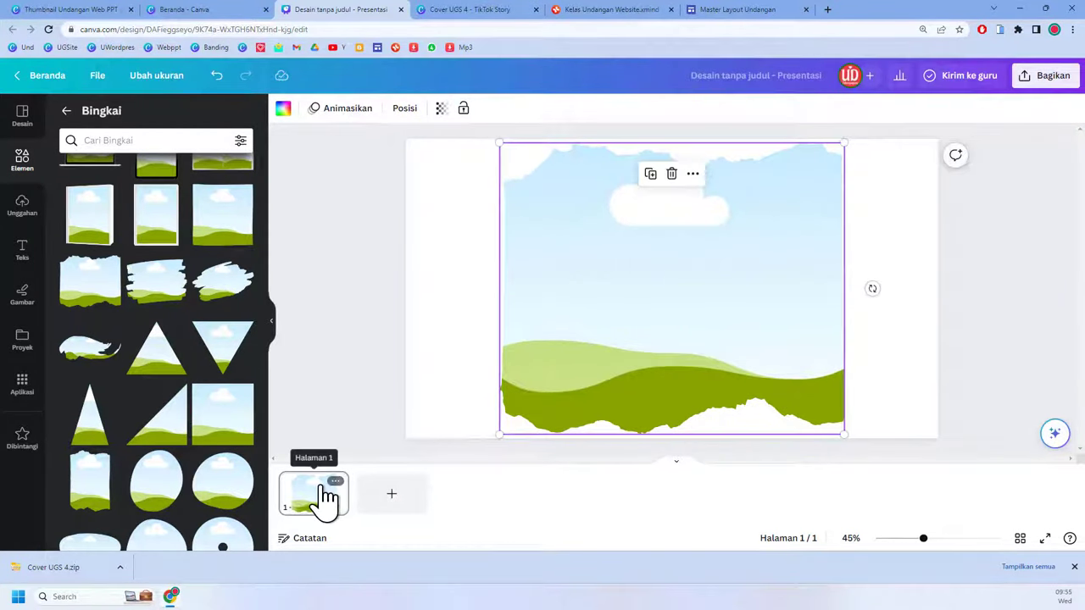
# Step: Fill the torn-edge frame with the starred wedding couple photo and enlarge the photo inside the frame around the couple
pyautogui.click(17, 445)
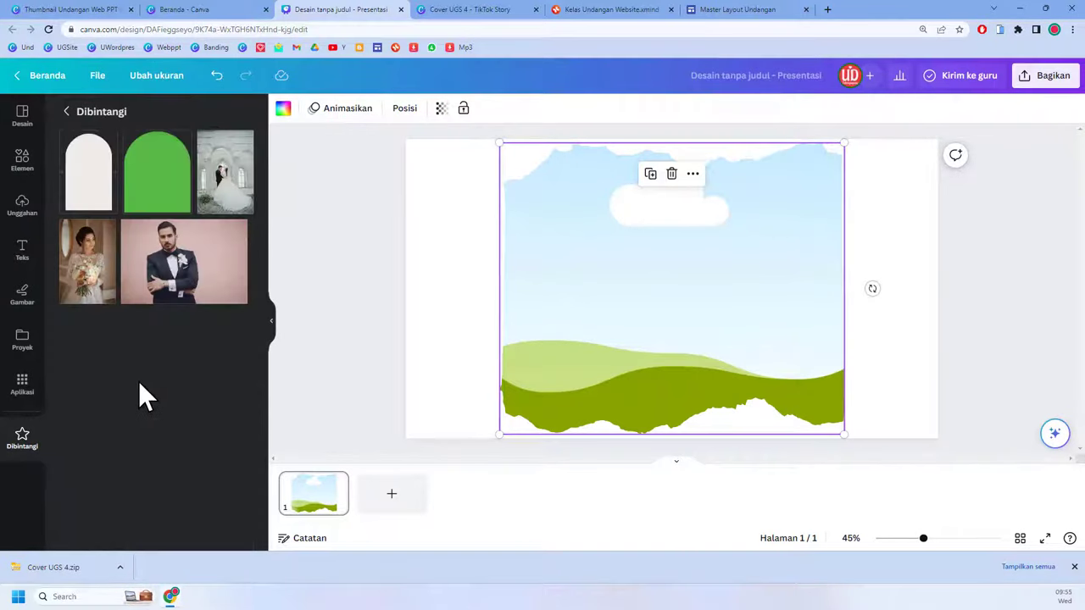
pyautogui.moveTo(225, 182); pyautogui.dragTo(717, 331)
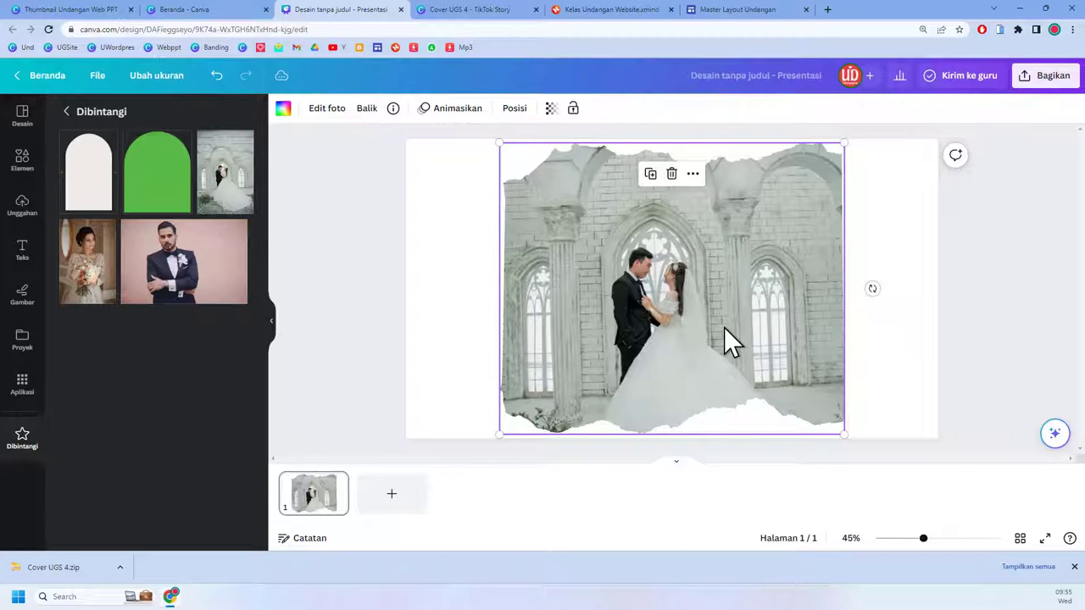
pyautogui.doubleClick(725, 329)
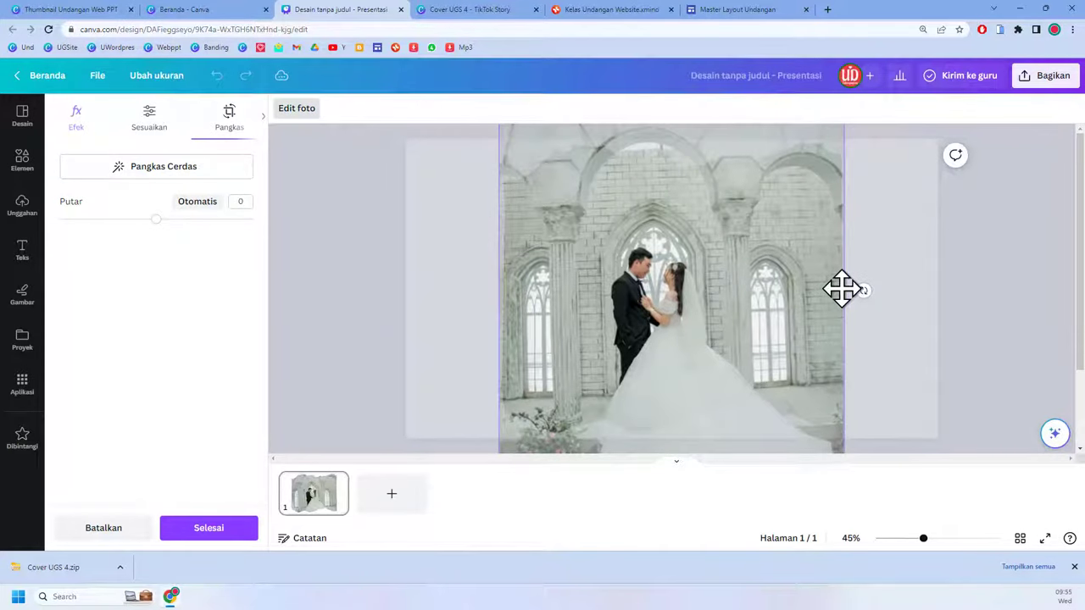
pyautogui.scroll(-3, 842, 290)
pyautogui.scroll(-3, 835, 206)
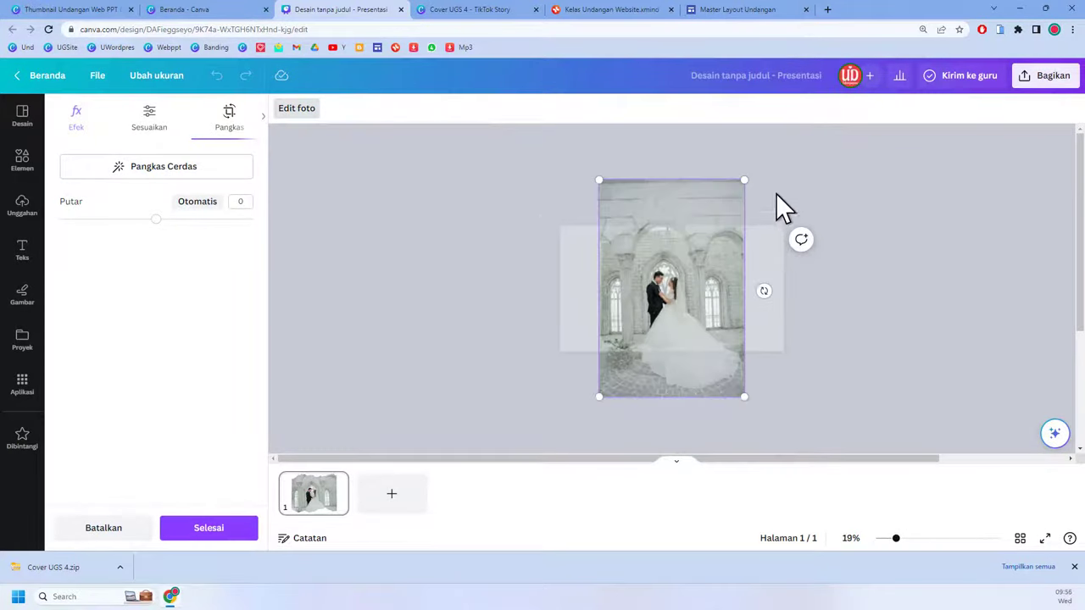
pyautogui.moveTo(744, 179); pyautogui.dragTo(789, 127)
pyautogui.moveTo(743, 296); pyautogui.dragTo(723, 325)
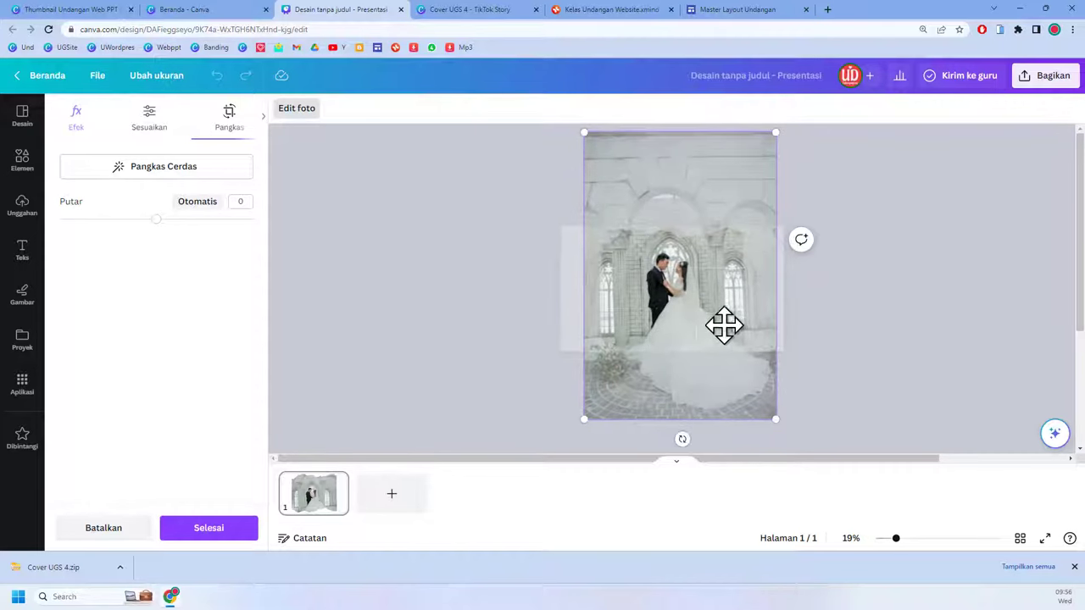
pyautogui.click(225, 534)
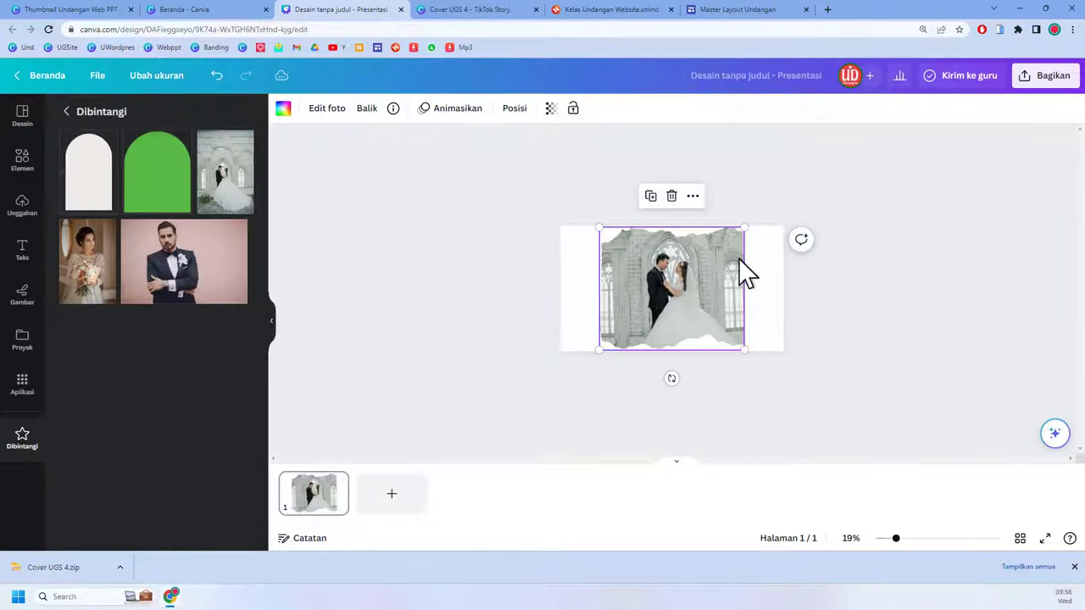
pyautogui.click(802, 342)
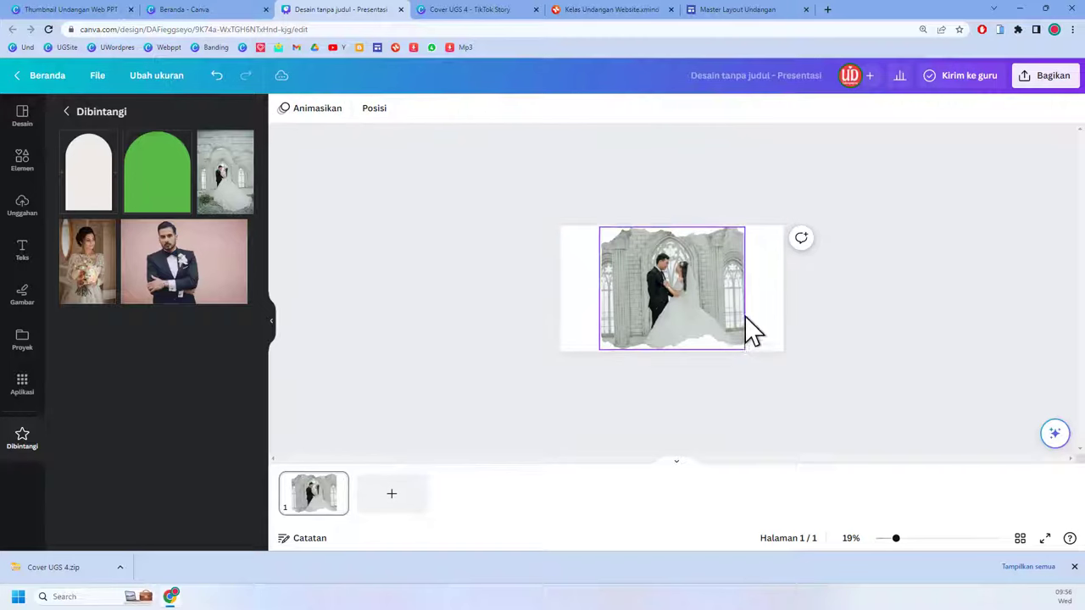
# Step: Duplicate page 1 and replace the framed photo on the copy with the starred groom portrait
pyautogui.scroll(2, 713, 305)
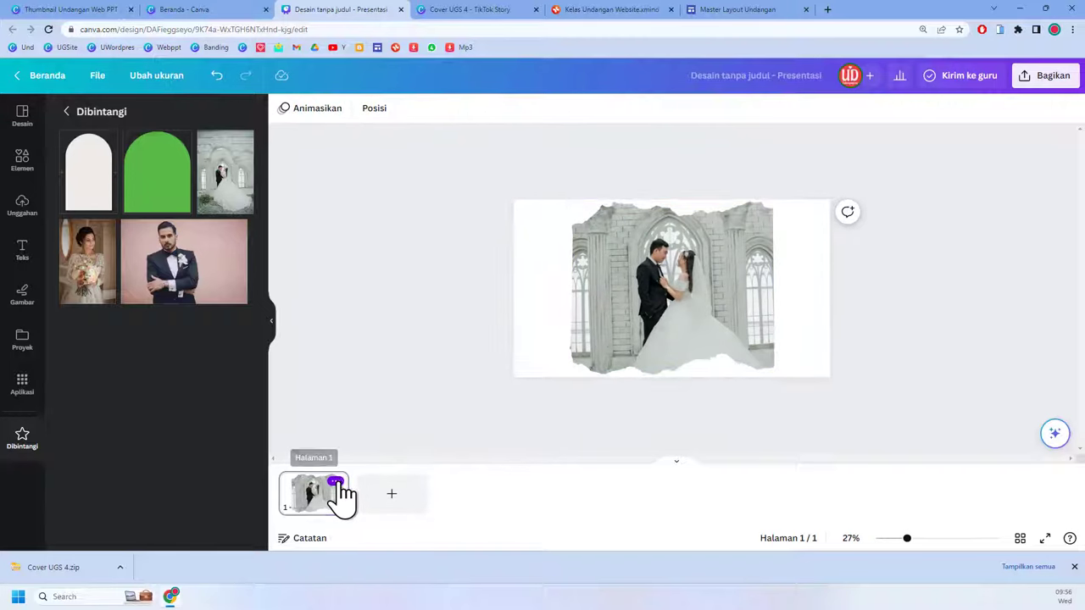
pyautogui.click(336, 483)
pyautogui.click(426, 282)
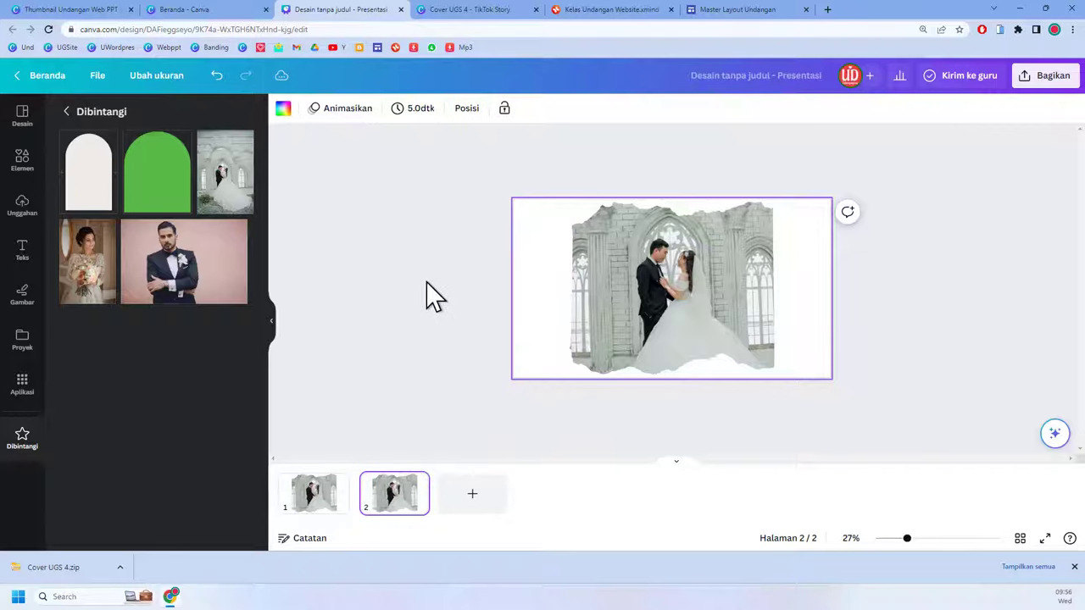
pyautogui.moveTo(138, 280); pyautogui.dragTo(593, 276)
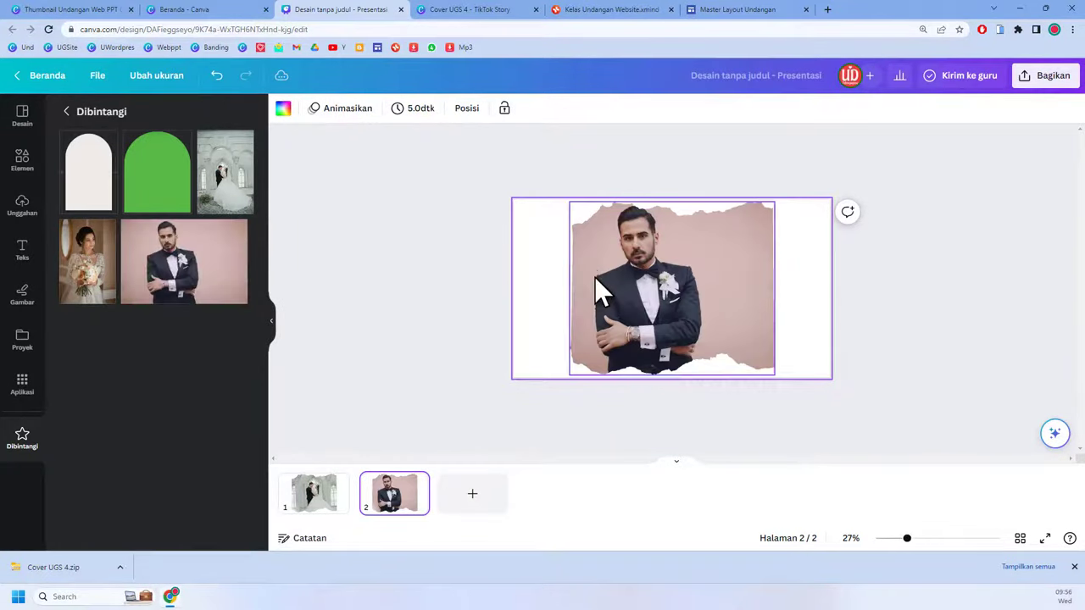
# Step: Reposition and enlarge the groom photo inside its frame so his head and chest fill the centre
pyautogui.doubleClick(675, 266)
pyautogui.moveTo(659, 269); pyautogui.dragTo(695, 285)
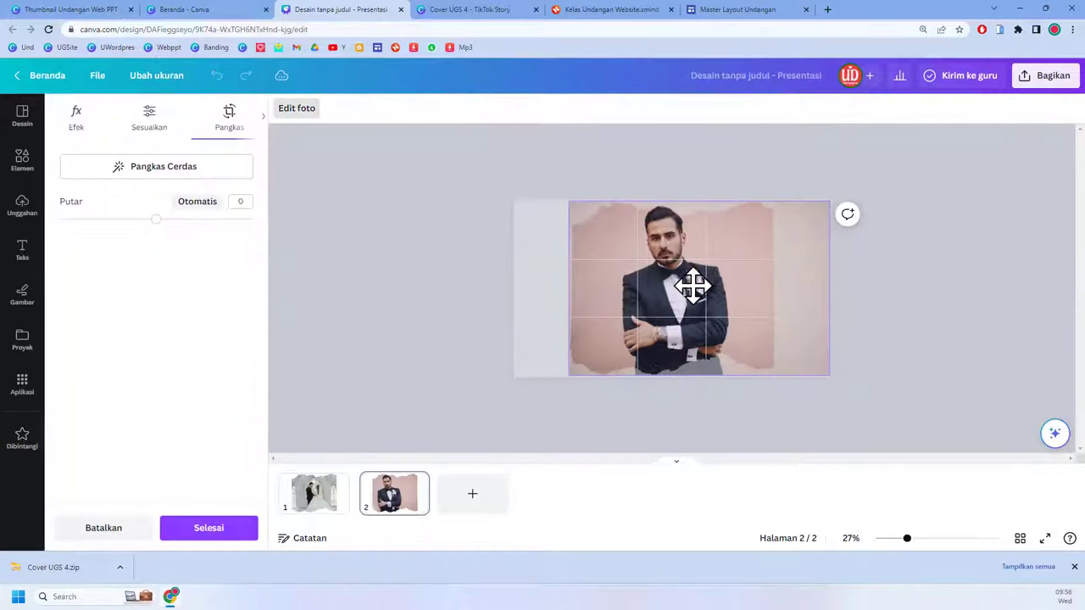
pyautogui.moveTo(829, 376); pyautogui.dragTo(798, 390)
pyautogui.click(214, 529)
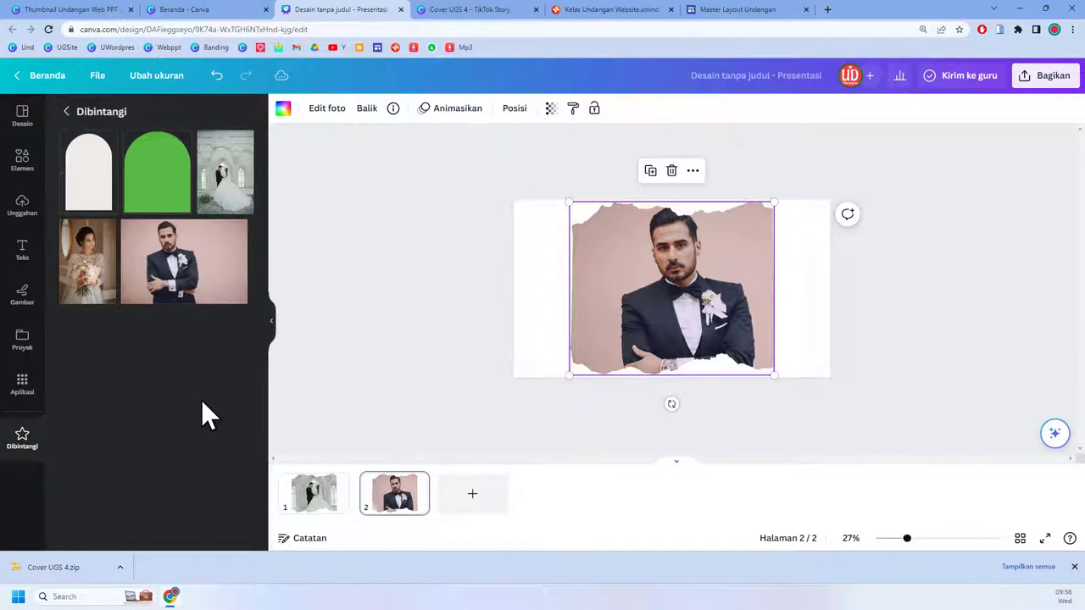
# Step: Duplicate page 2 and replace the framed photo on the copy with the starred bride portrait
pyautogui.click(416, 482)
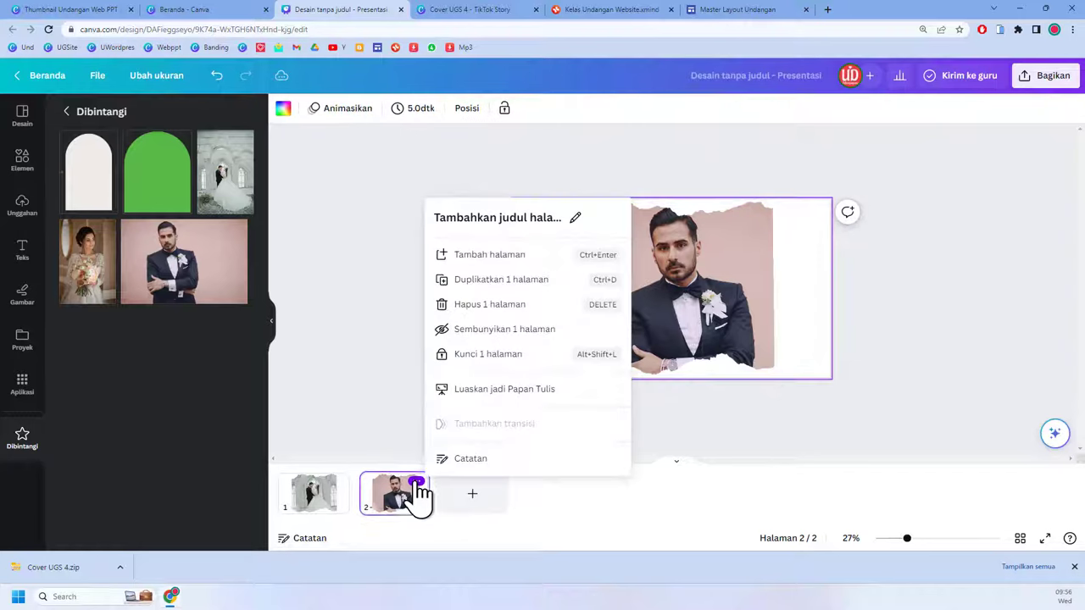
pyautogui.click(489, 282)
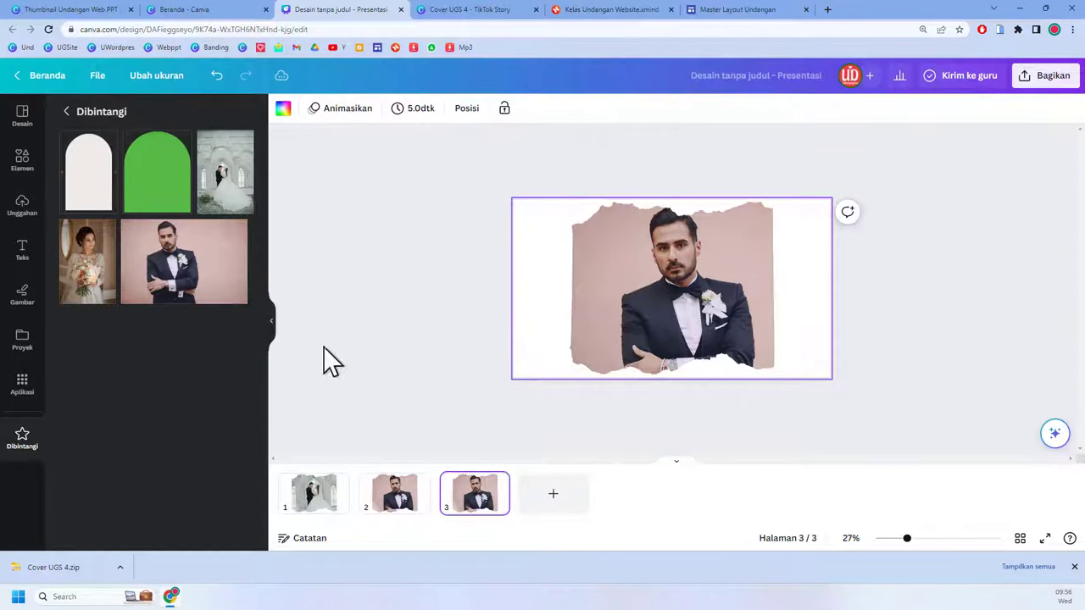
pyautogui.moveTo(93, 284); pyautogui.dragTo(639, 301)
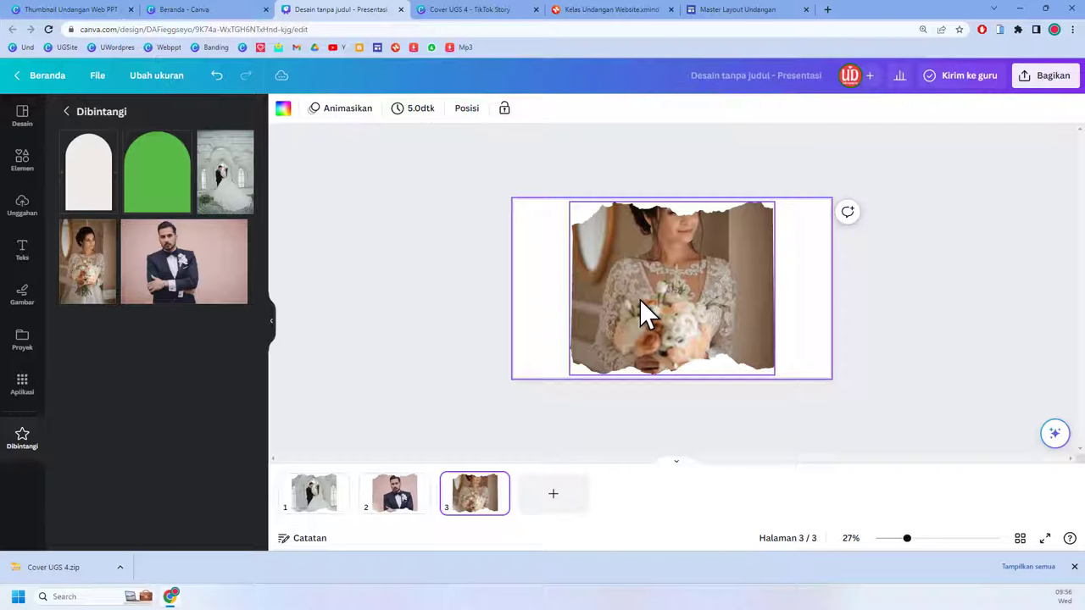
# Step: Shift the bride photo down inside its frame so her whole face is shown
pyautogui.doubleClick(726, 234)
pyautogui.moveTo(724, 243); pyautogui.dragTo(720, 318)
pyautogui.click(235, 530)
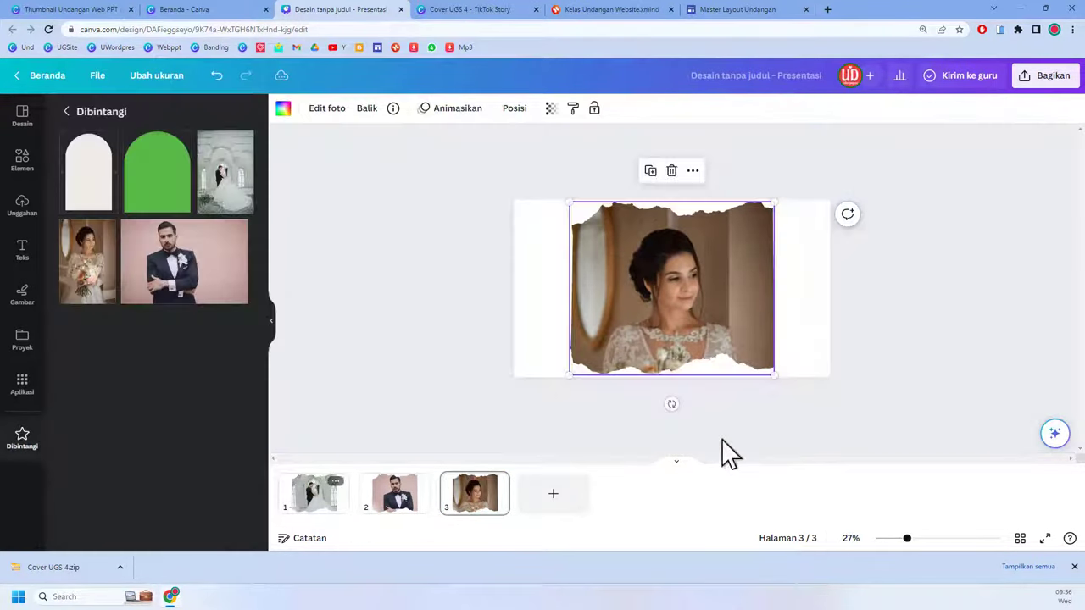
pyautogui.click(960, 343)
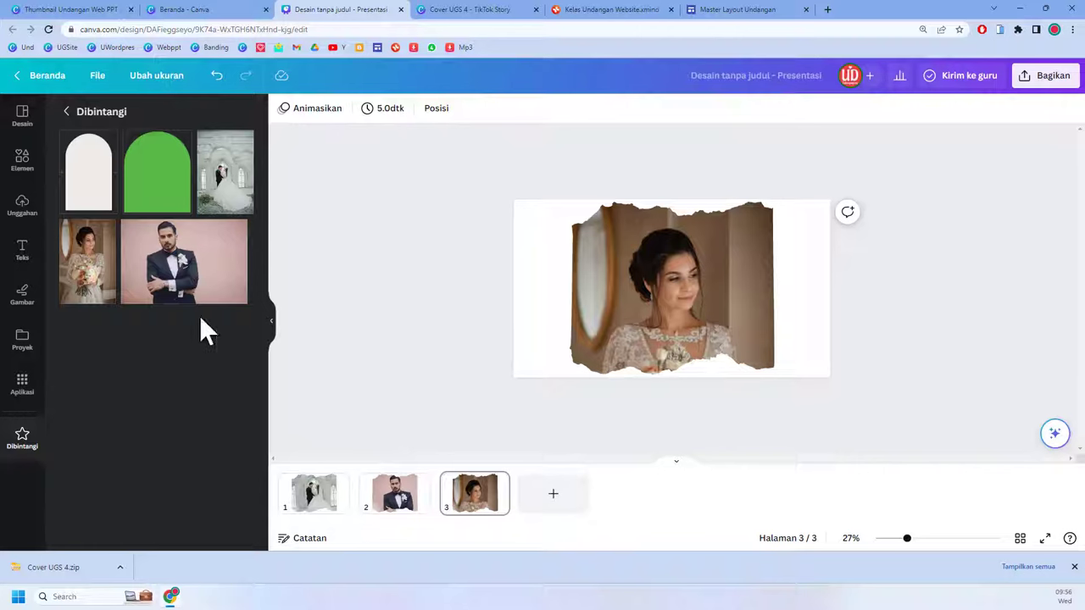
# Step: Add pages 4 and 5 with the uploaded garden couple photo and wooden-house couple photo as full-page backgrounds
pyautogui.click(21, 205)
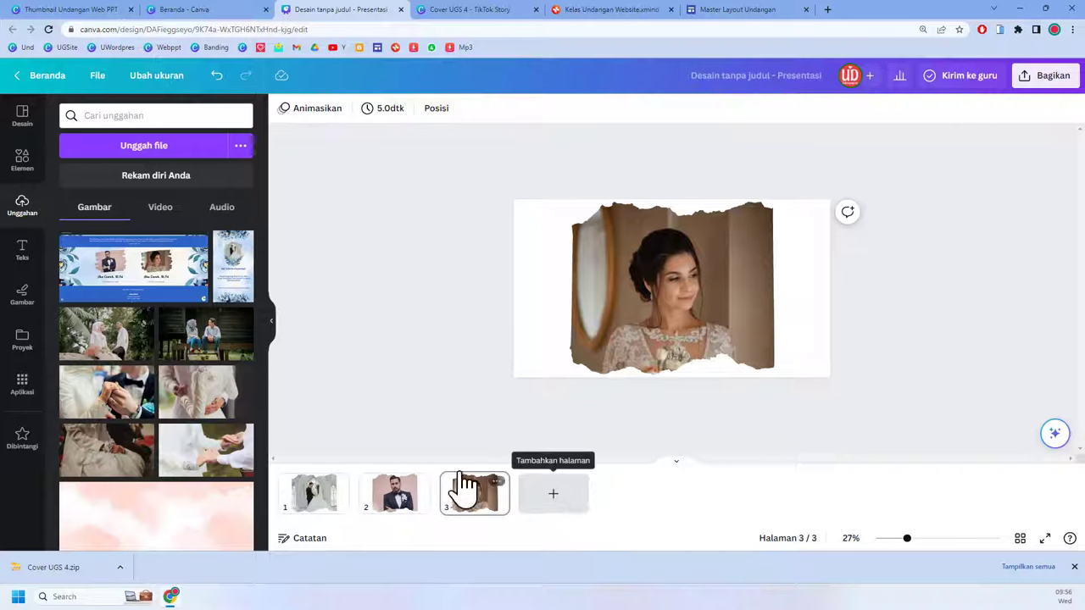
pyautogui.click(557, 499)
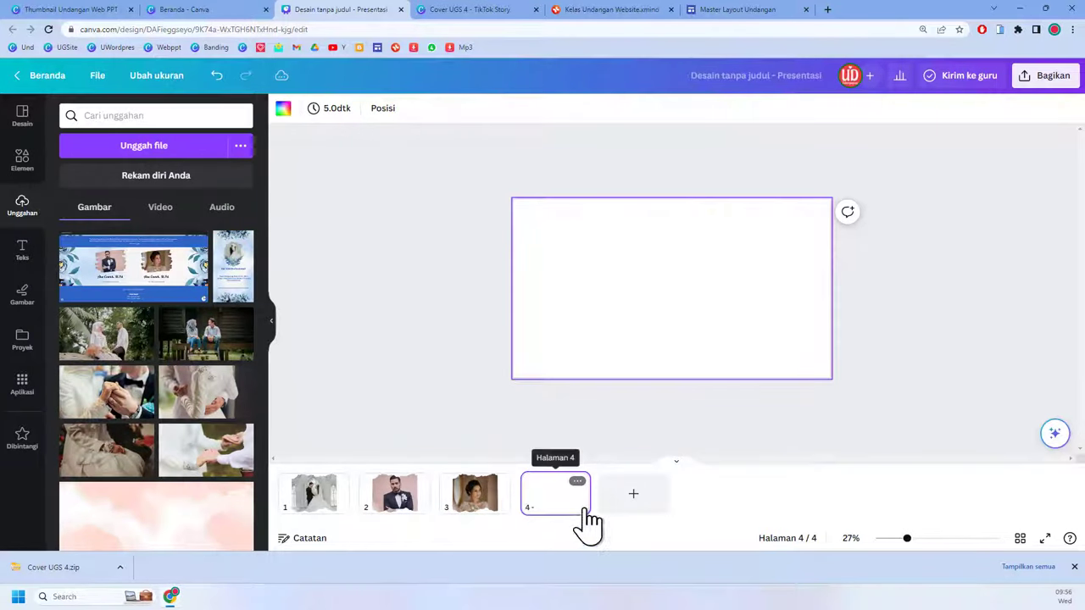
pyautogui.moveTo(97, 339); pyautogui.dragTo(515, 238)
pyautogui.click(627, 507)
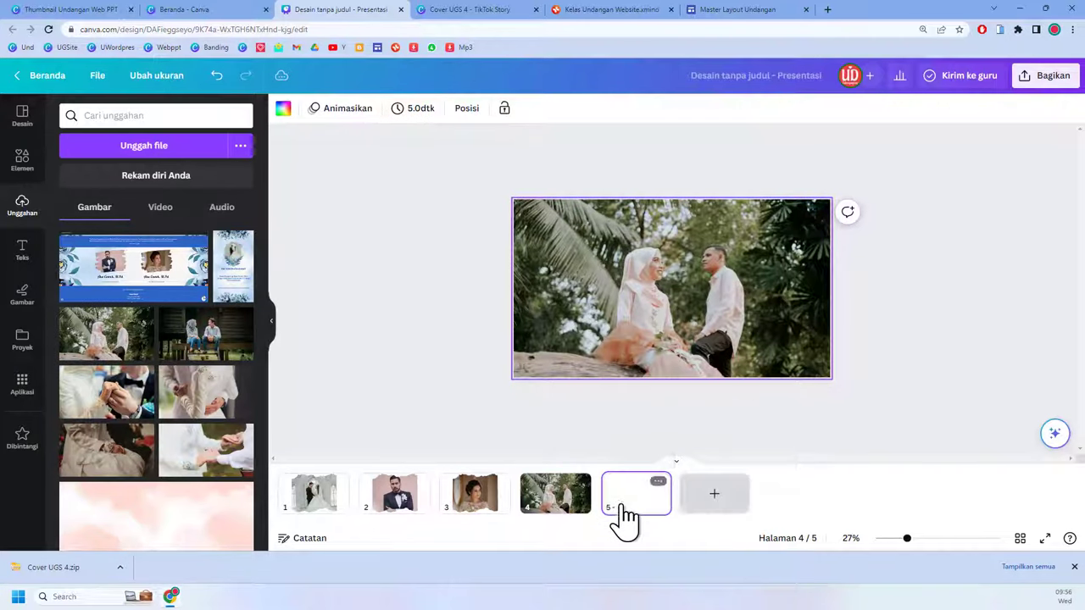
pyautogui.moveTo(188, 356); pyautogui.dragTo(523, 234)
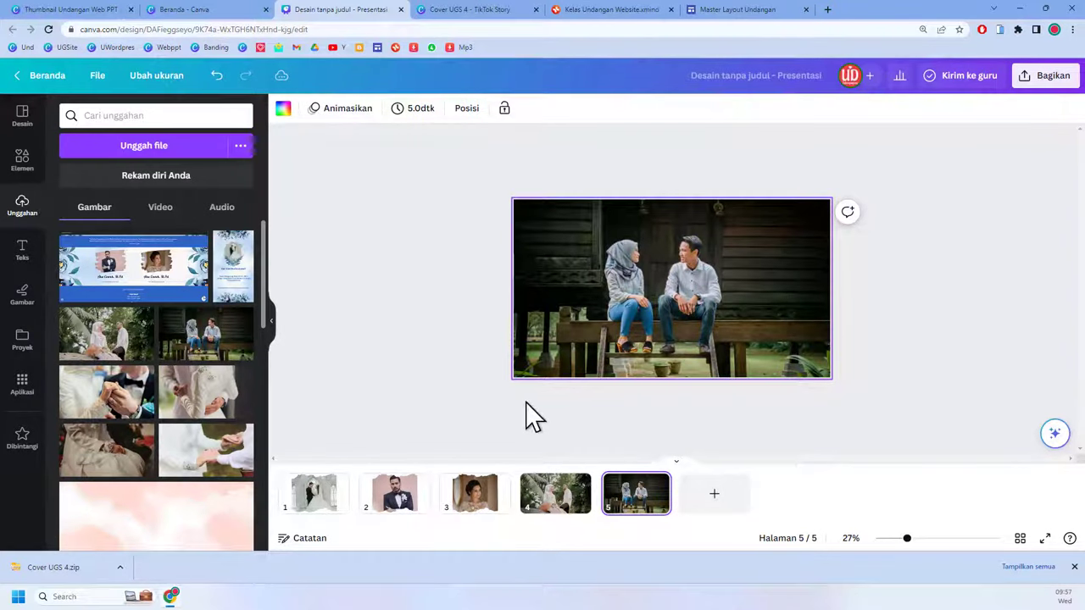
# Step: Add pages 6 and 7 with the uploaded bow-tie groom's hands photo and embracing couple photo as full-page backgrounds
pyautogui.click(714, 495)
pyautogui.moveTo(116, 403); pyautogui.dragTo(517, 235)
pyautogui.click(818, 509)
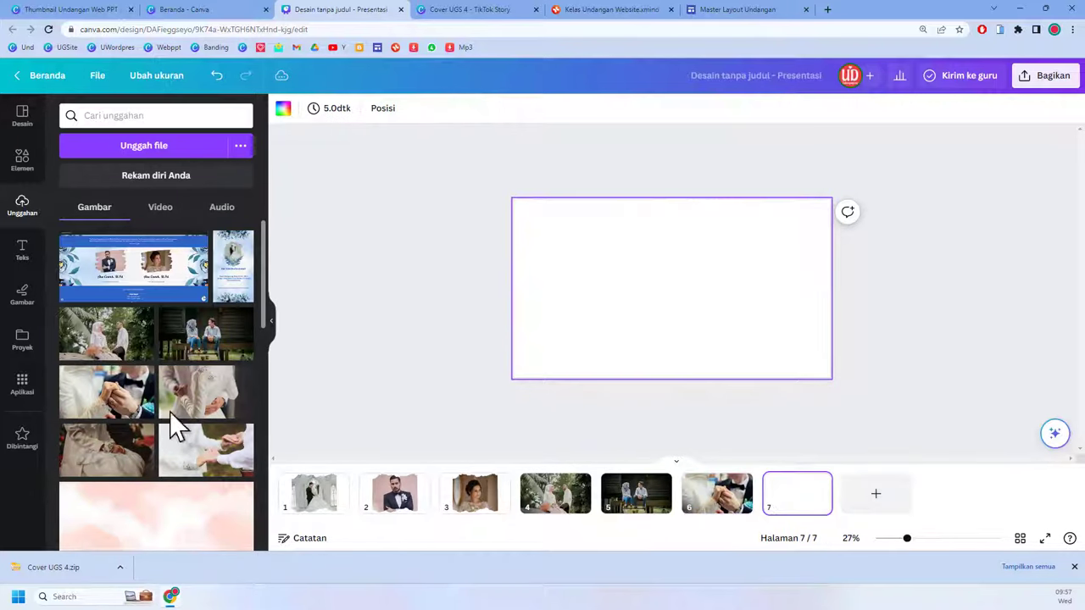
pyautogui.moveTo(178, 407); pyautogui.dragTo(523, 254)
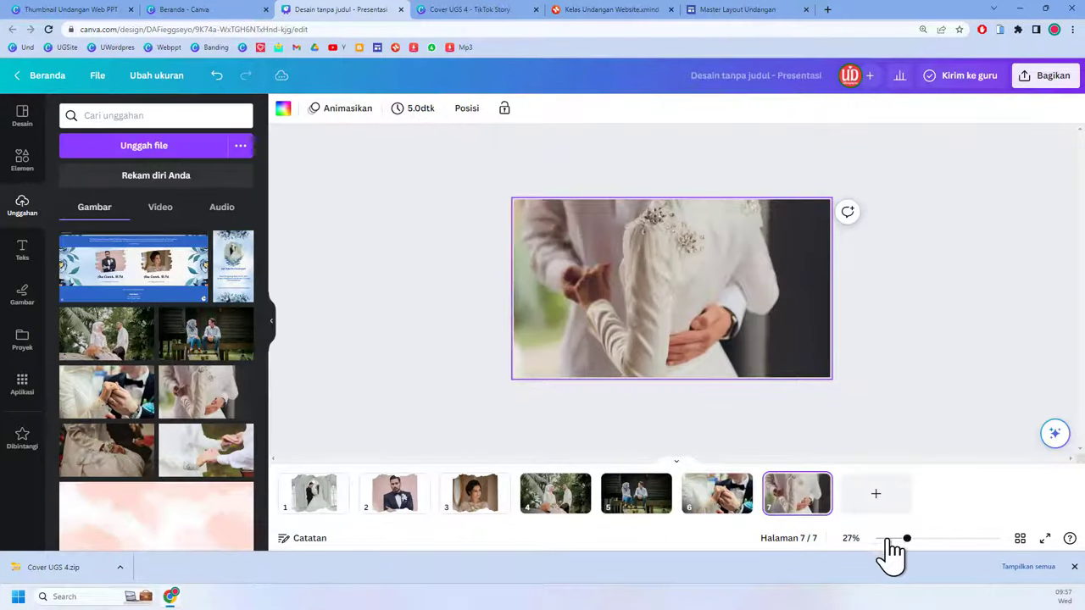
# Step: Add pages 8 and 9 with the uploaded dark seated-hands photo and outdoor holding-hands photo as full-page backgrounds
pyautogui.click(876, 495)
pyautogui.moveTo(72, 460); pyautogui.dragTo(519, 291)
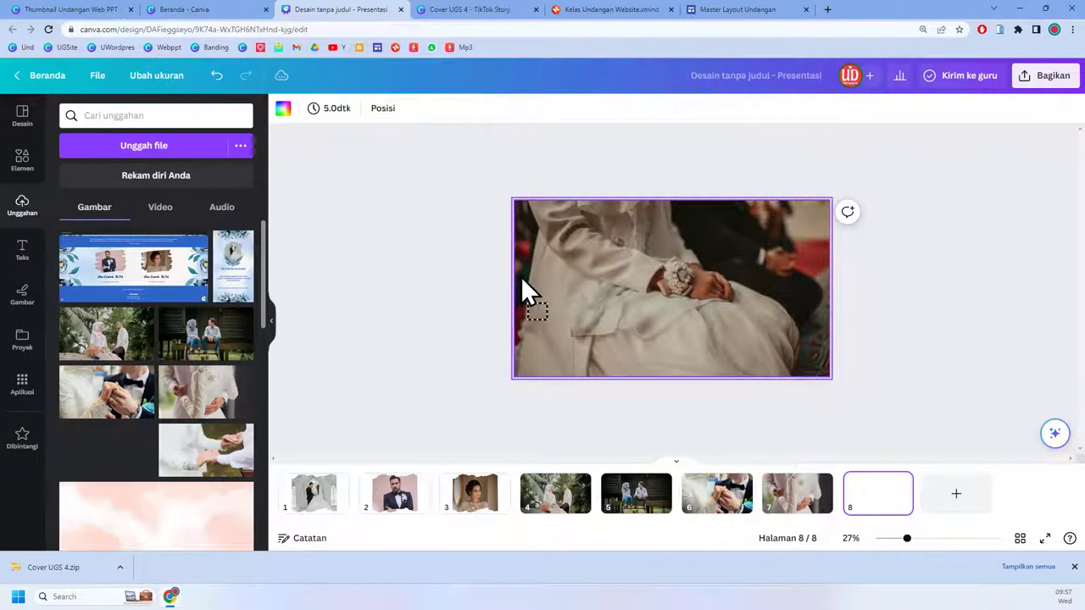
pyautogui.click(956, 493)
pyautogui.moveTo(229, 470); pyautogui.dragTo(520, 231)
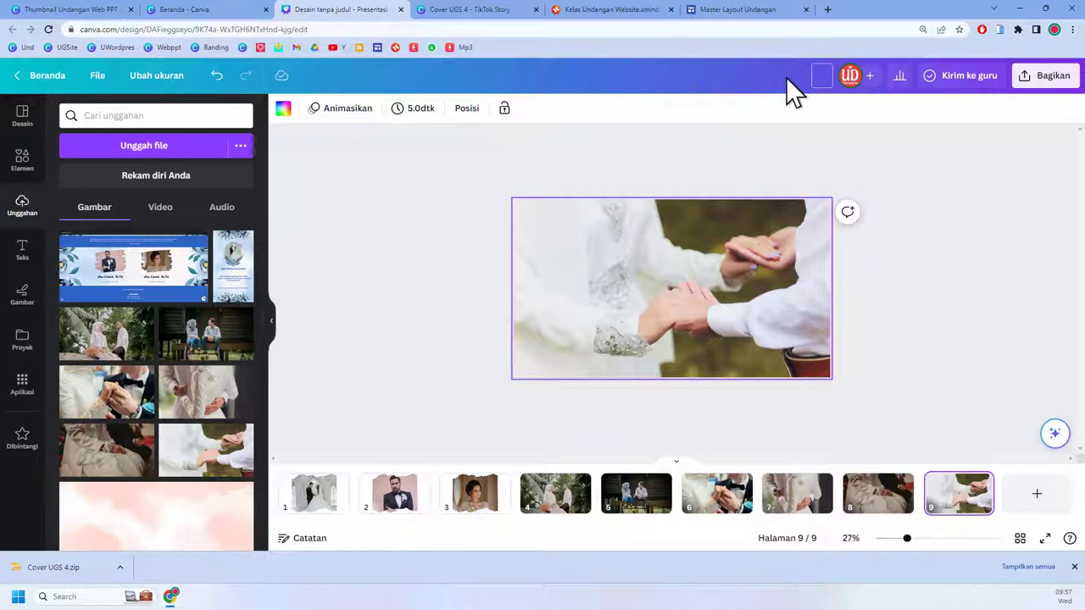
# Step: Name the design "Galeri UGS 4"
pyautogui.write('Galeri UGS 4')
pyautogui.click(929, 250)
# Step: Set the design's PNG download to size 0.5 (960 × 540 pixels) with a transparent background
pyautogui.click(1046, 76)
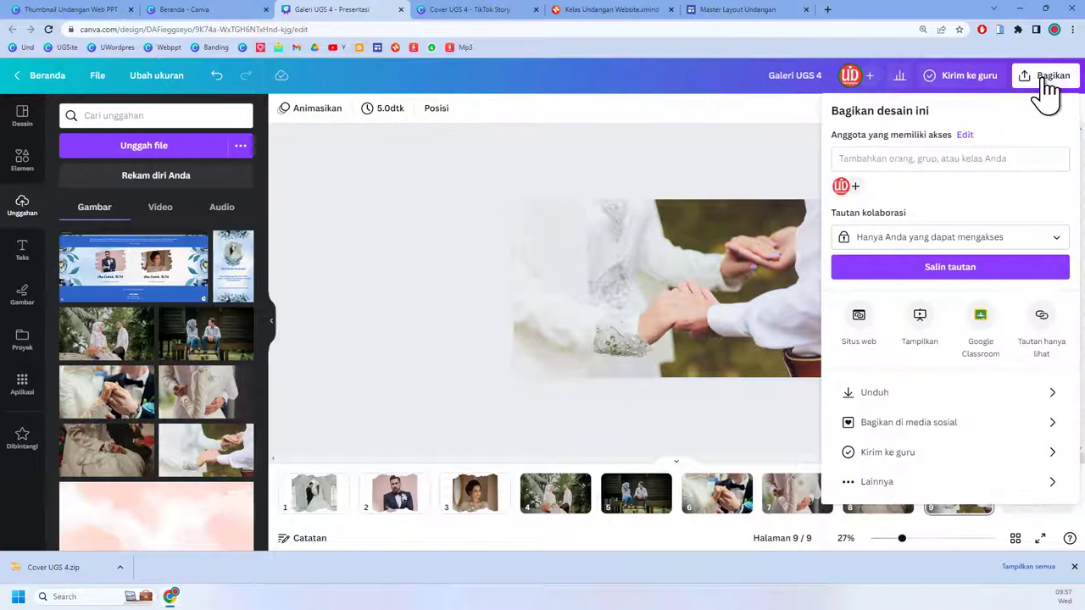
pyautogui.click(981, 396)
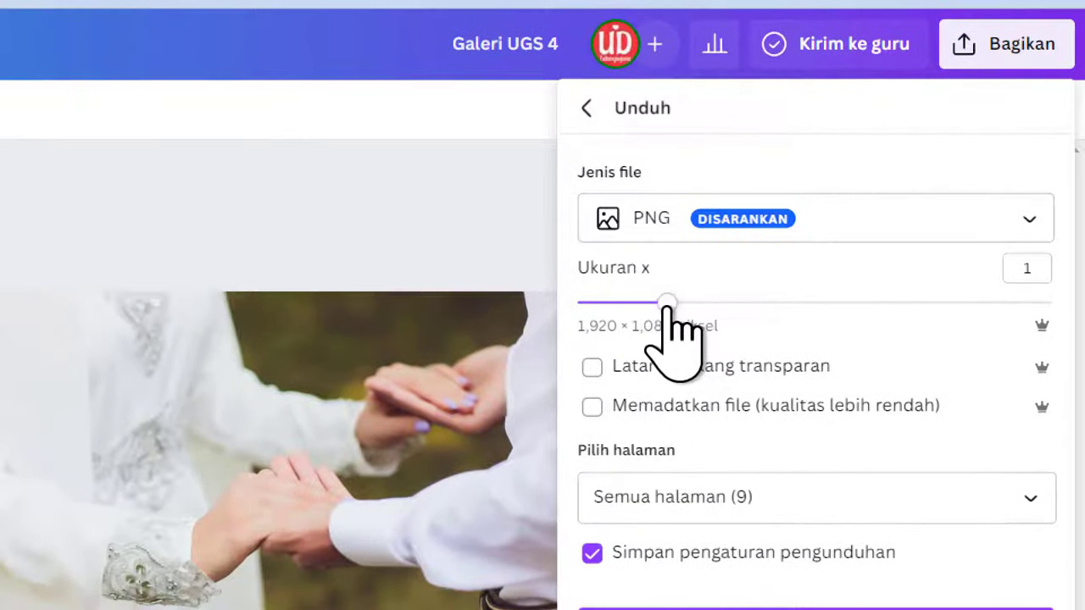
pyautogui.moveTo(667, 386); pyautogui.dragTo(623, 385)
pyautogui.moveTo(622, 309); pyautogui.dragTo(551, 312)
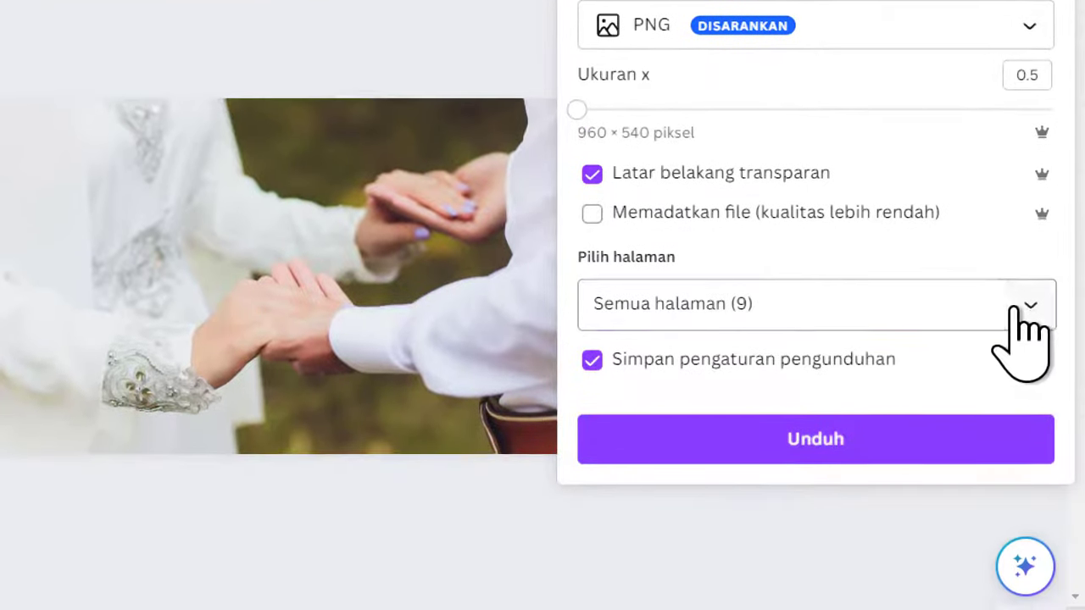
# Step: Limit the PNG download to pages 1, 2 and 3 instead of all pages
pyautogui.click(1018, 307)
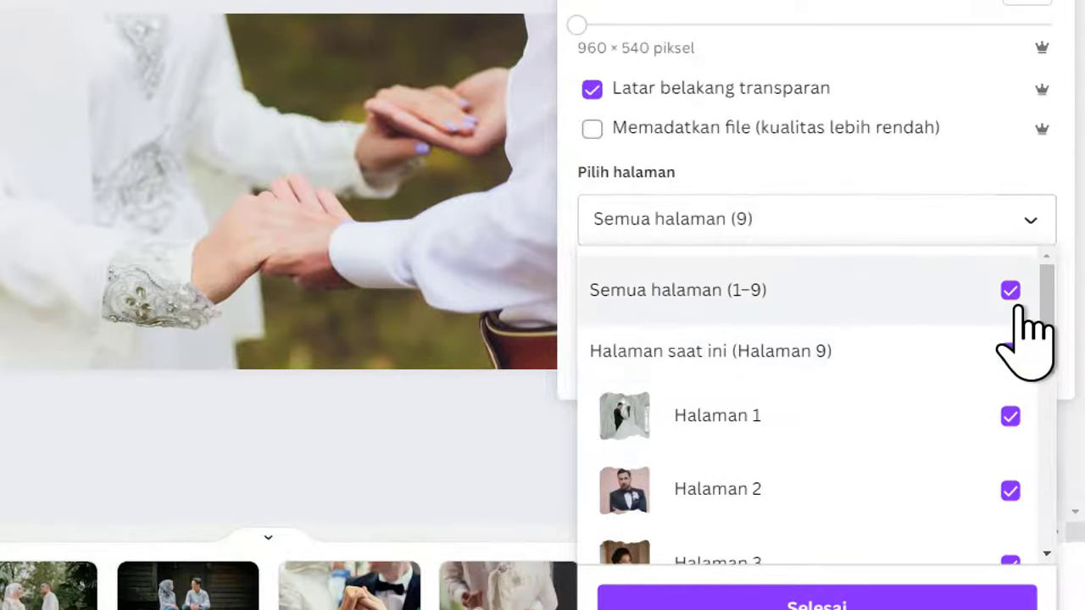
pyautogui.click(1010, 306)
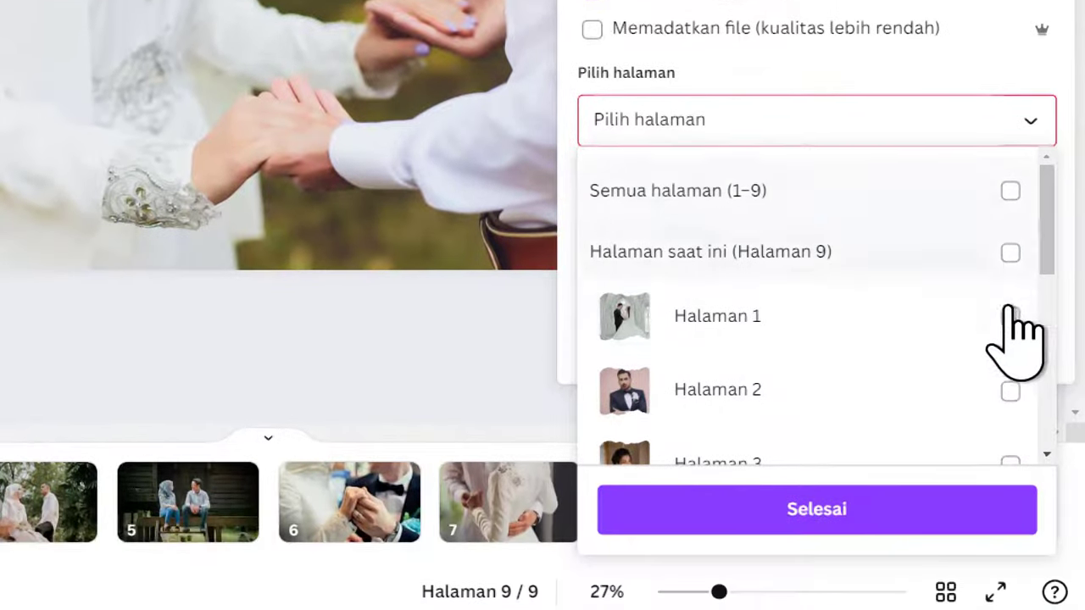
pyautogui.scroll(-1, 1017, 307)
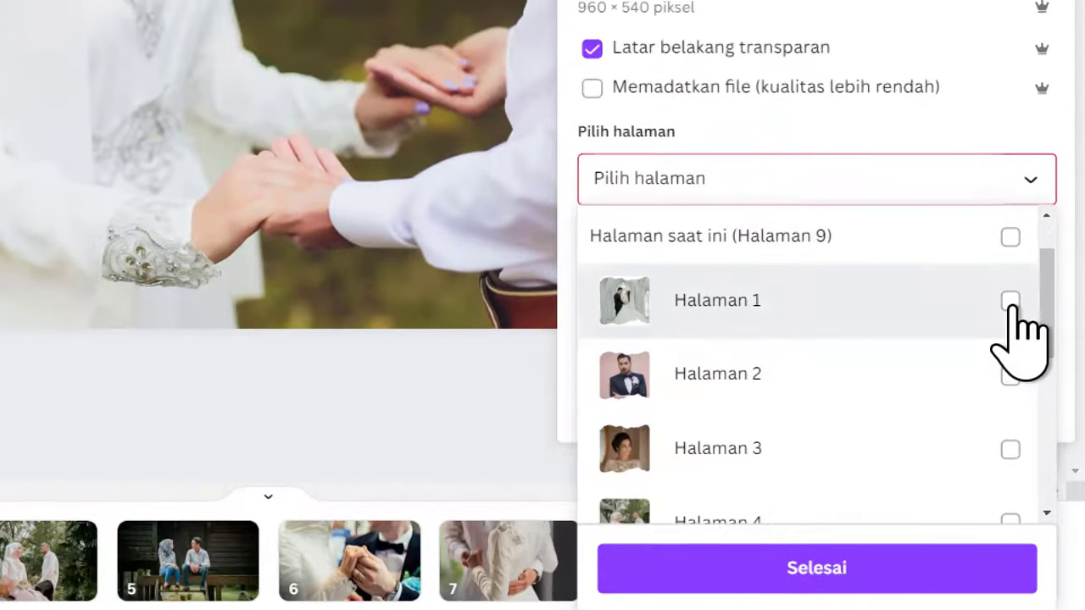
pyautogui.click(1013, 216)
pyautogui.click(1013, 311)
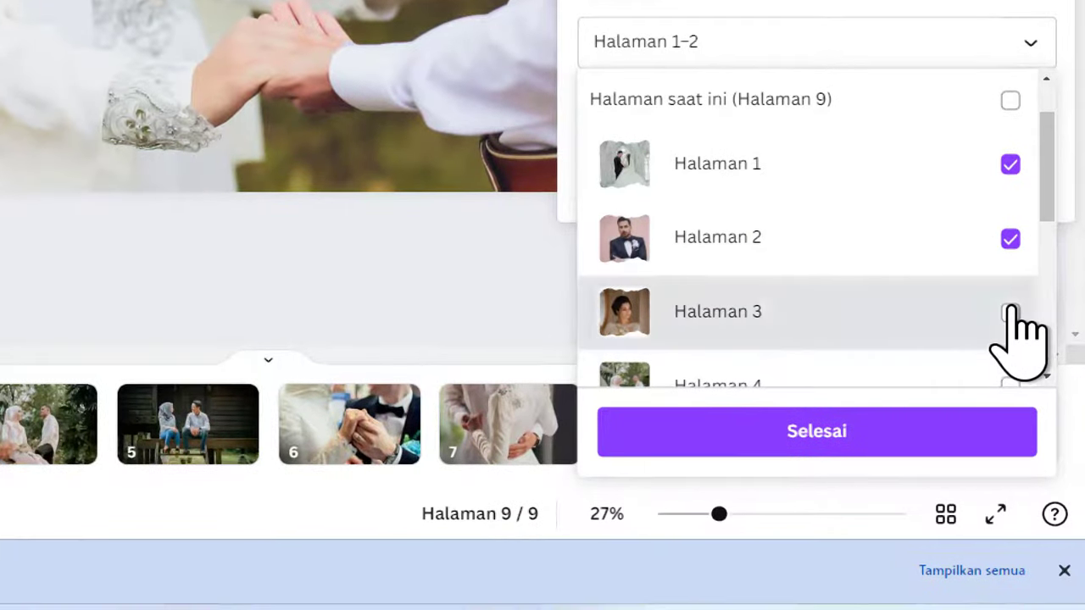
pyautogui.click(1016, 384)
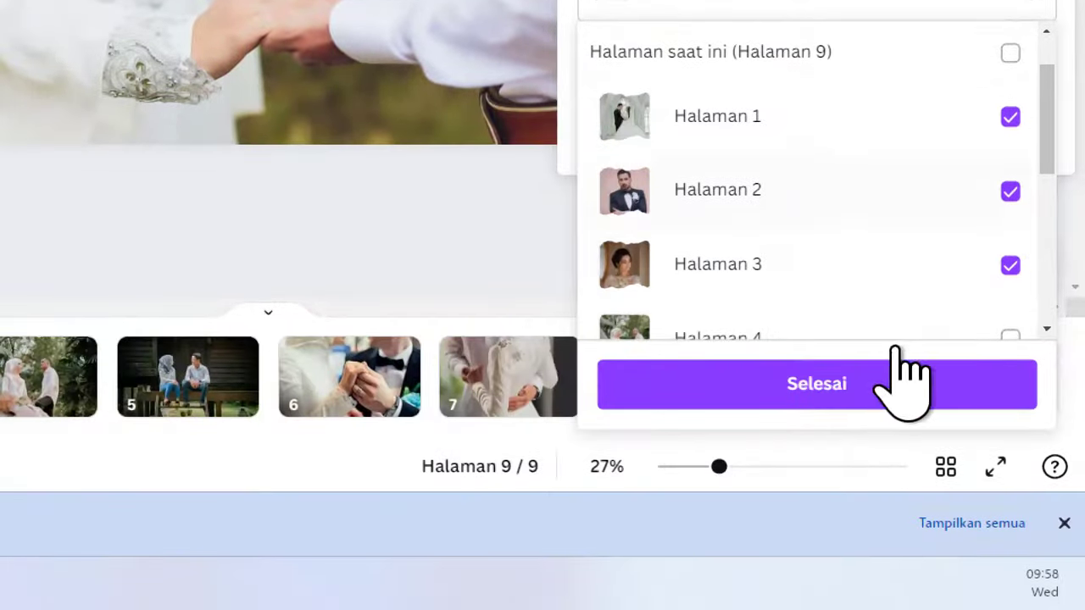
# Step: Confirm the selection of pages 1–3 and download them as transparent PNG images
pyautogui.click(859, 397)
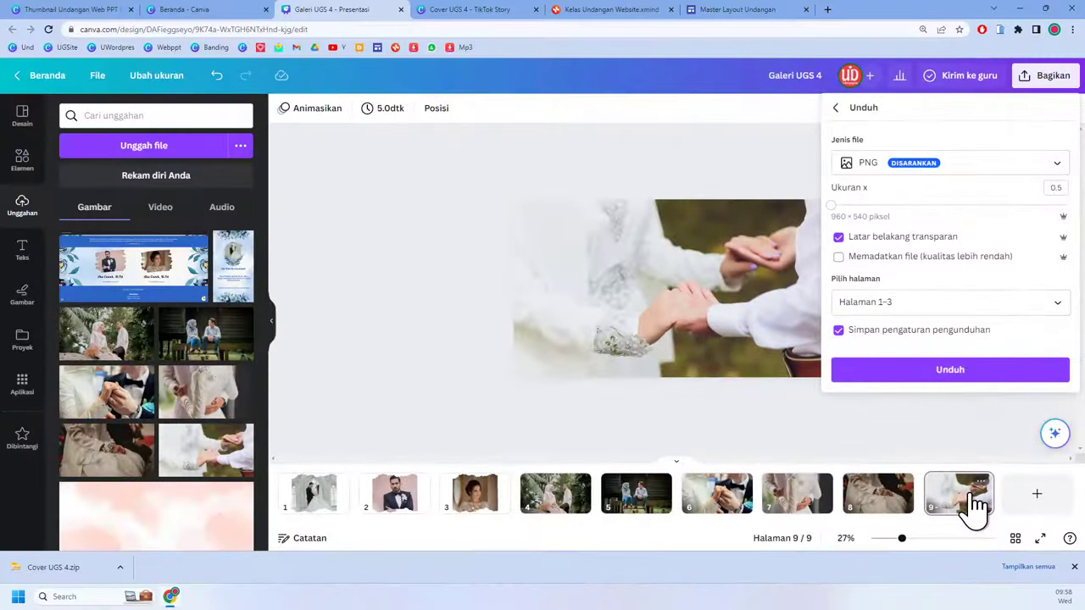
pyautogui.click(978, 375)
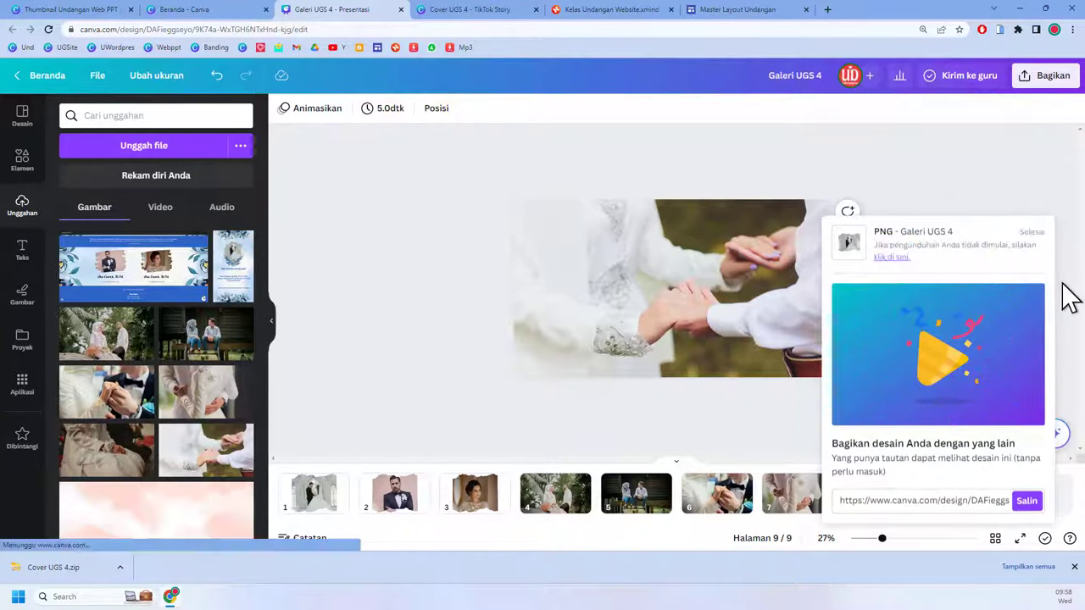
# Step: Reopen the design's download settings and change the file type to JPG
pyautogui.click(1059, 85)
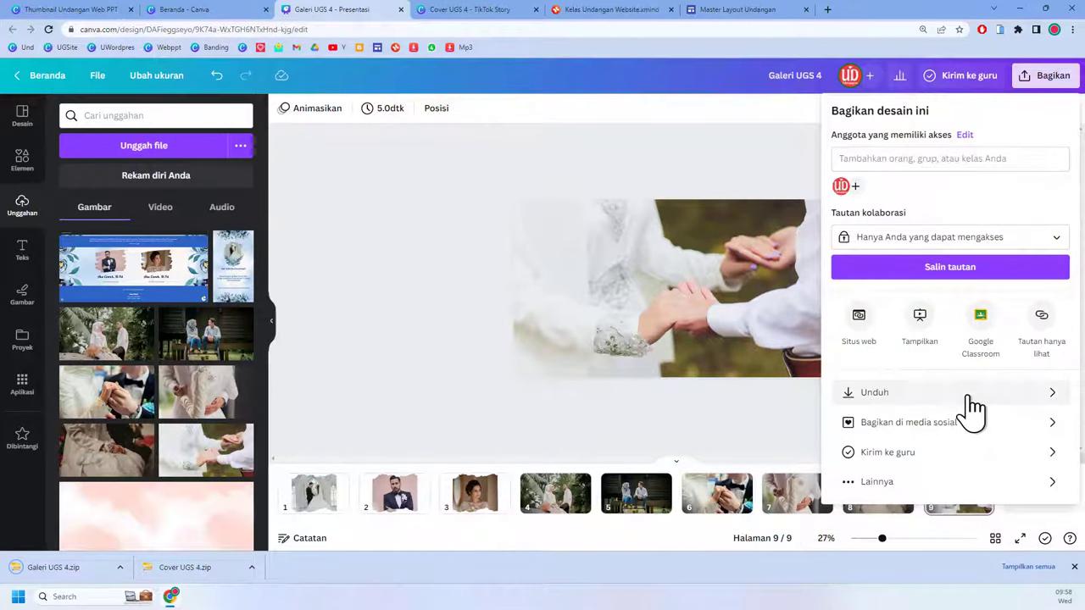
pyautogui.click(972, 398)
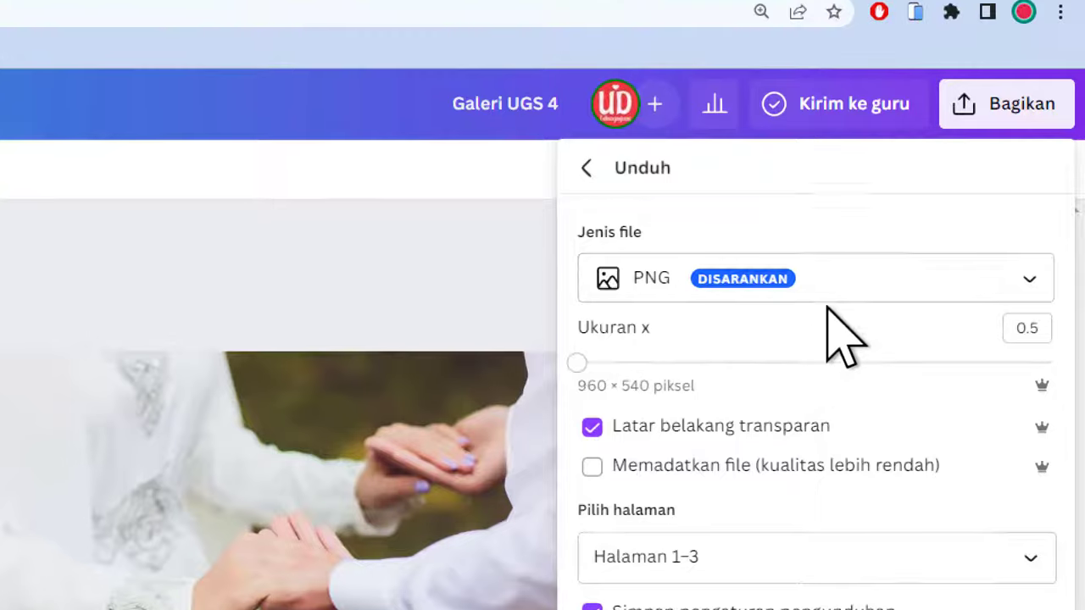
pyautogui.click(831, 278)
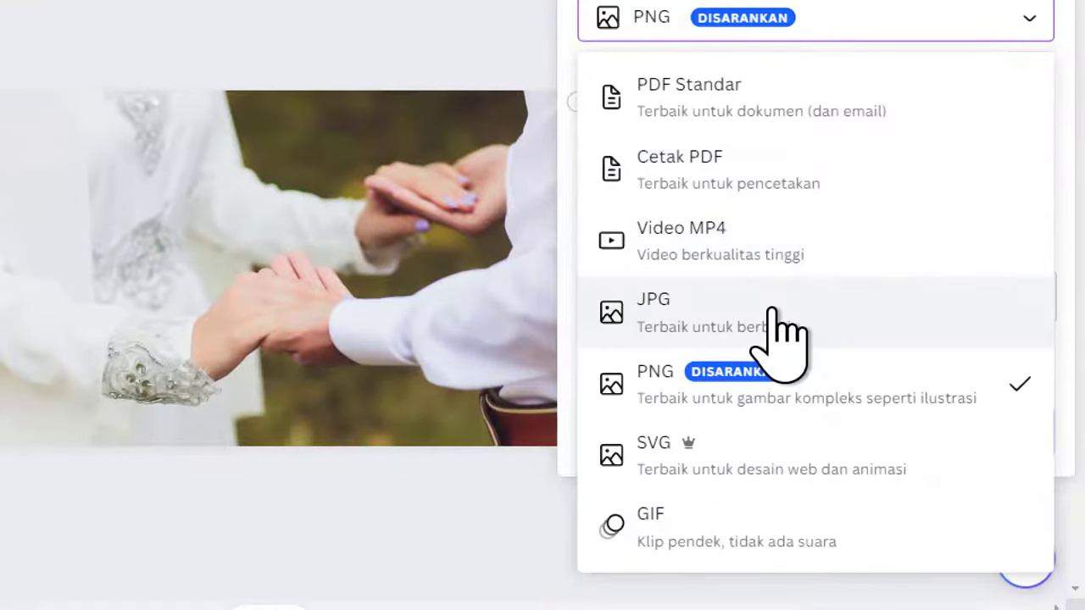
pyautogui.click(775, 322)
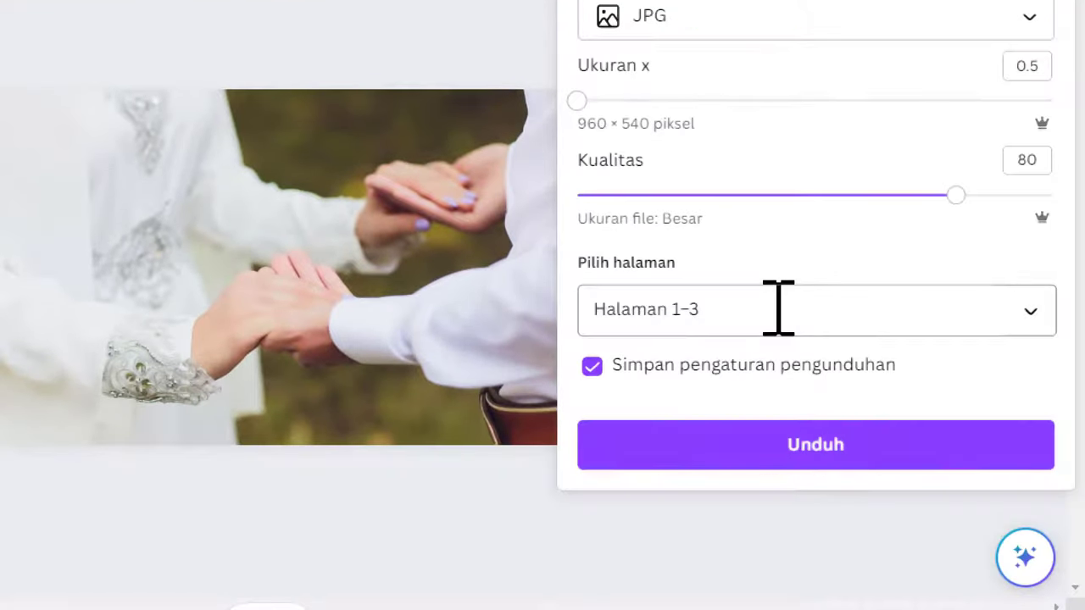
# Step: Limit the JPG download to pages 4–9 by selecting all pages and excluding pages 1, 2 and 3, and download the images
pyautogui.click(1033, 285)
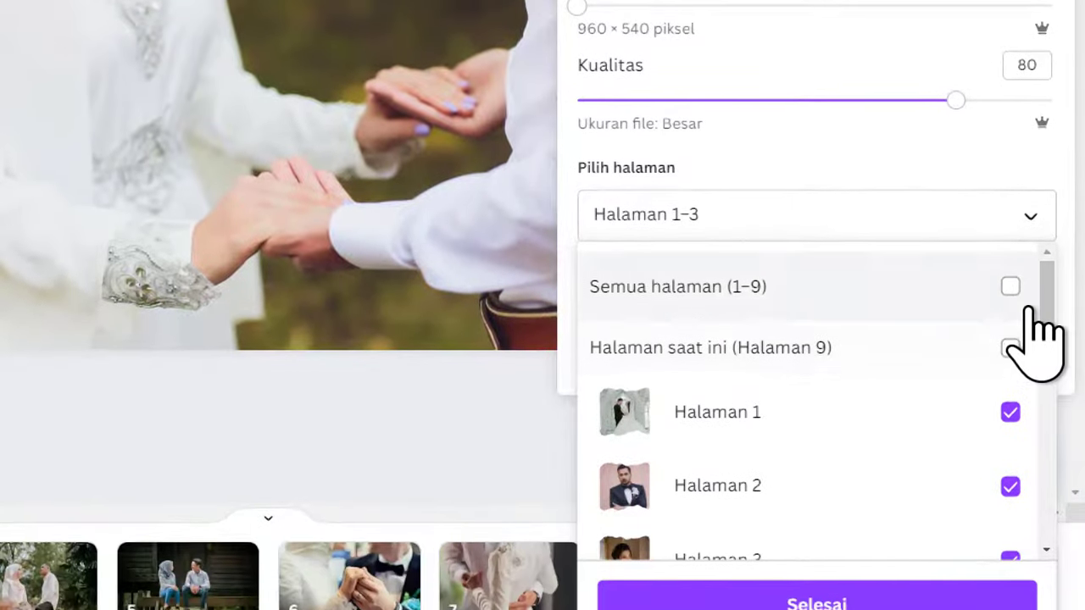
pyautogui.click(1027, 295)
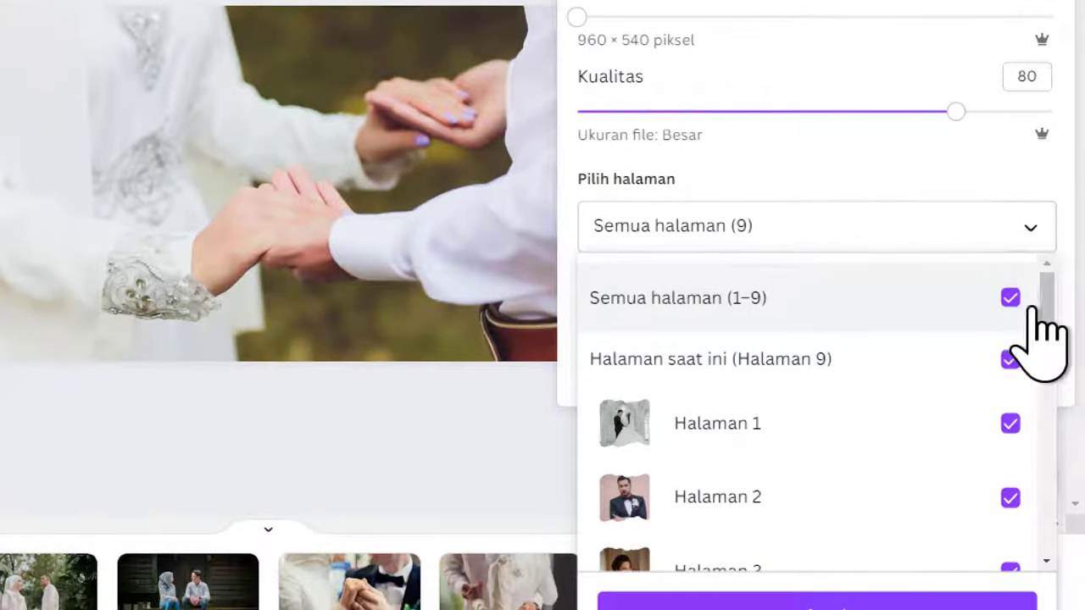
pyautogui.scroll(-2, 1043, 337)
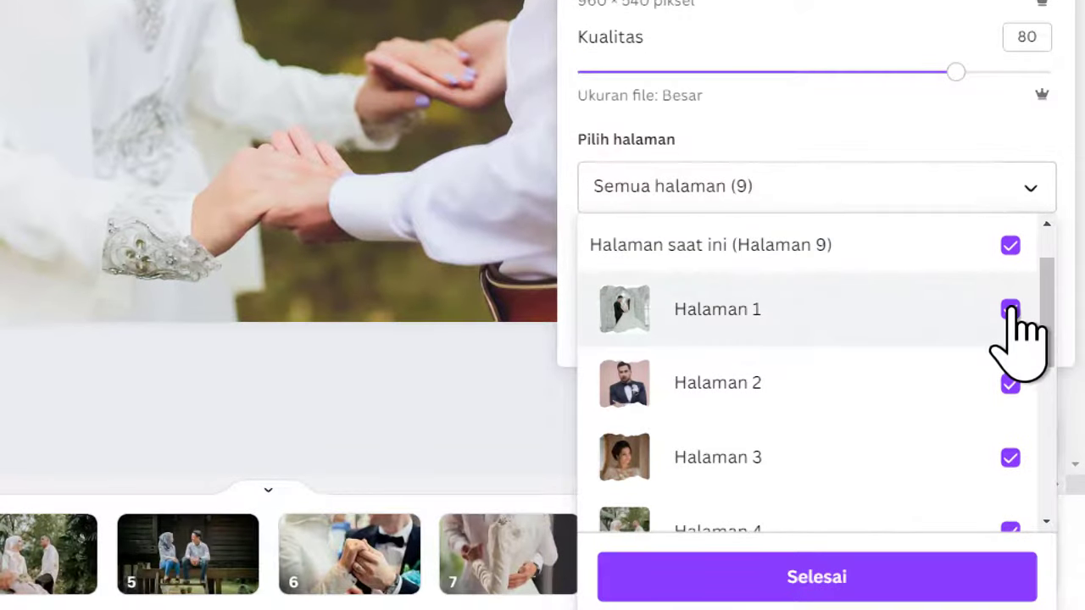
pyautogui.click(1011, 309)
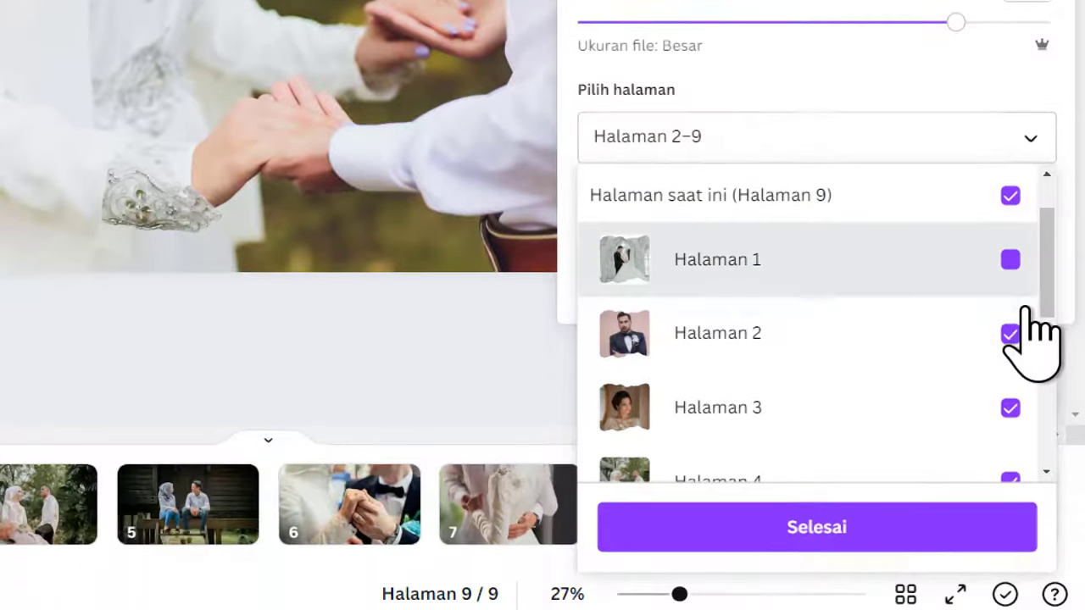
pyautogui.click(1011, 383)
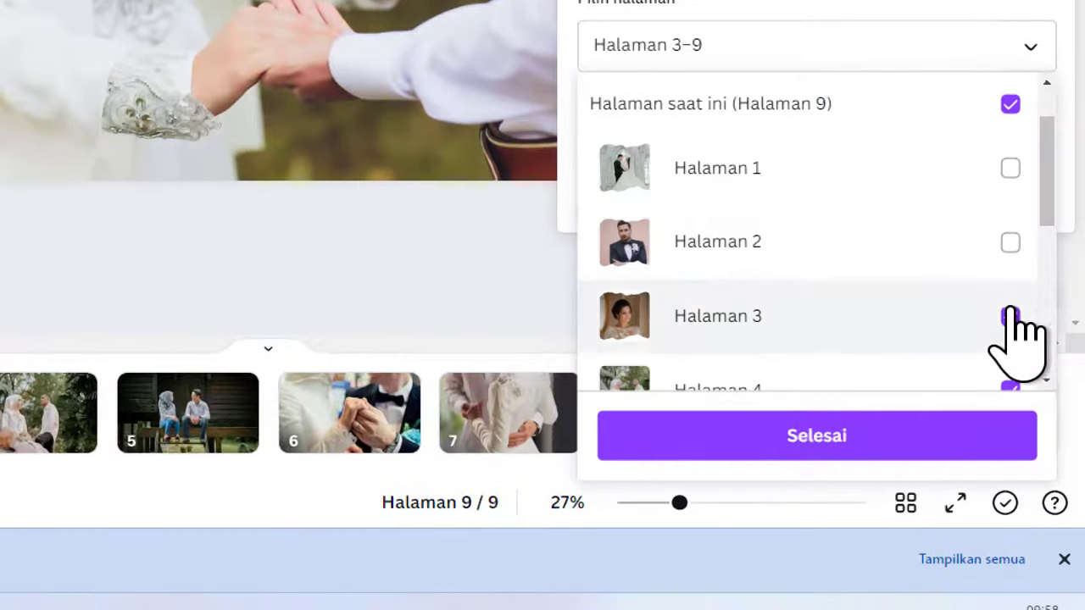
pyautogui.click(1011, 315)
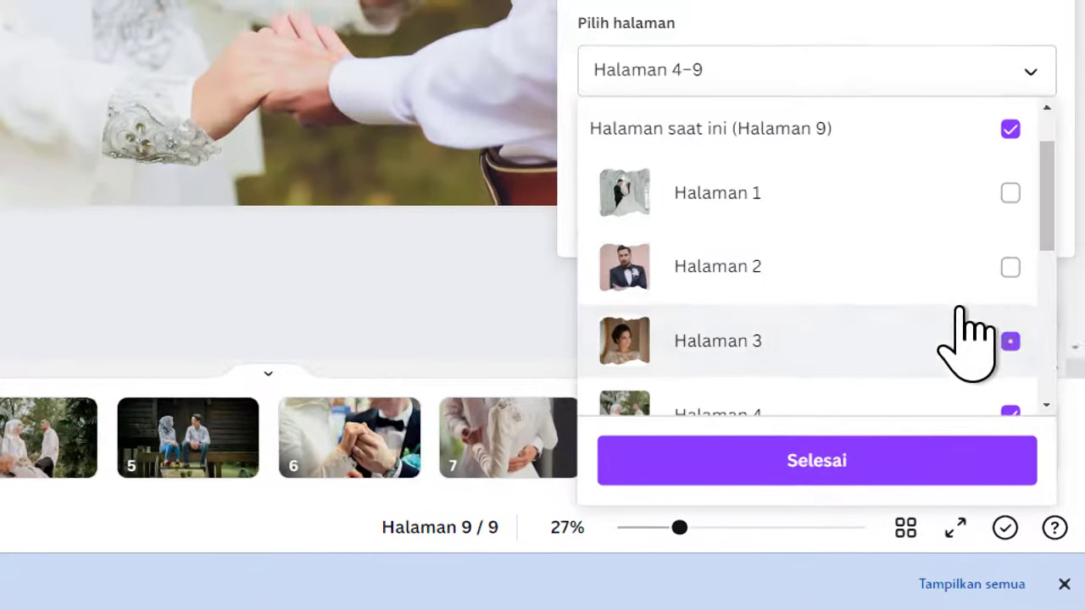
pyautogui.scroll(-3, 945, 314)
pyautogui.scroll(-3, 946, 313)
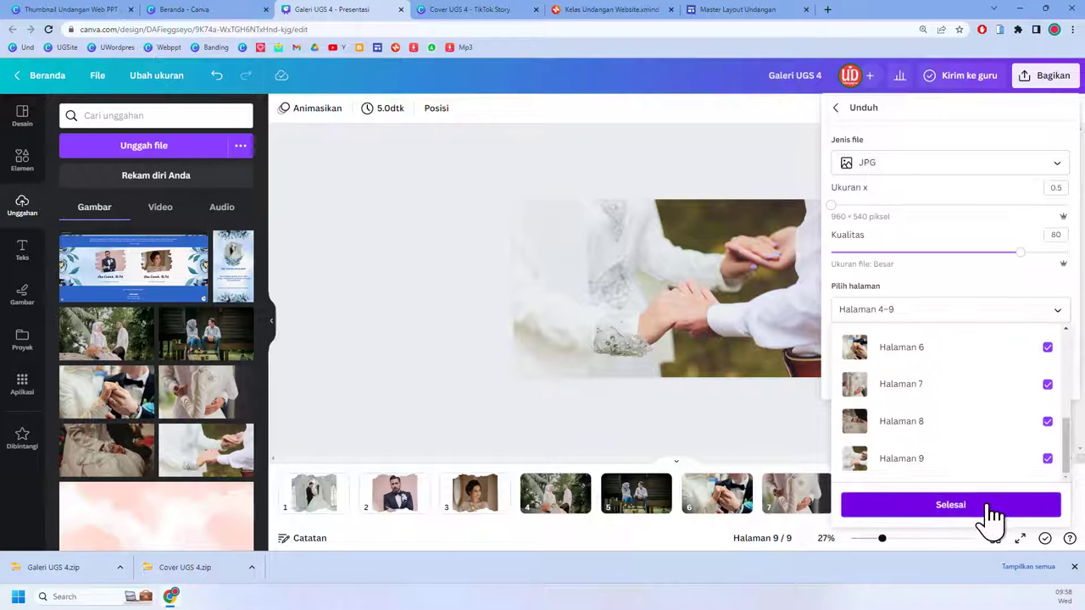
pyautogui.click(954, 509)
pyautogui.click(944, 377)
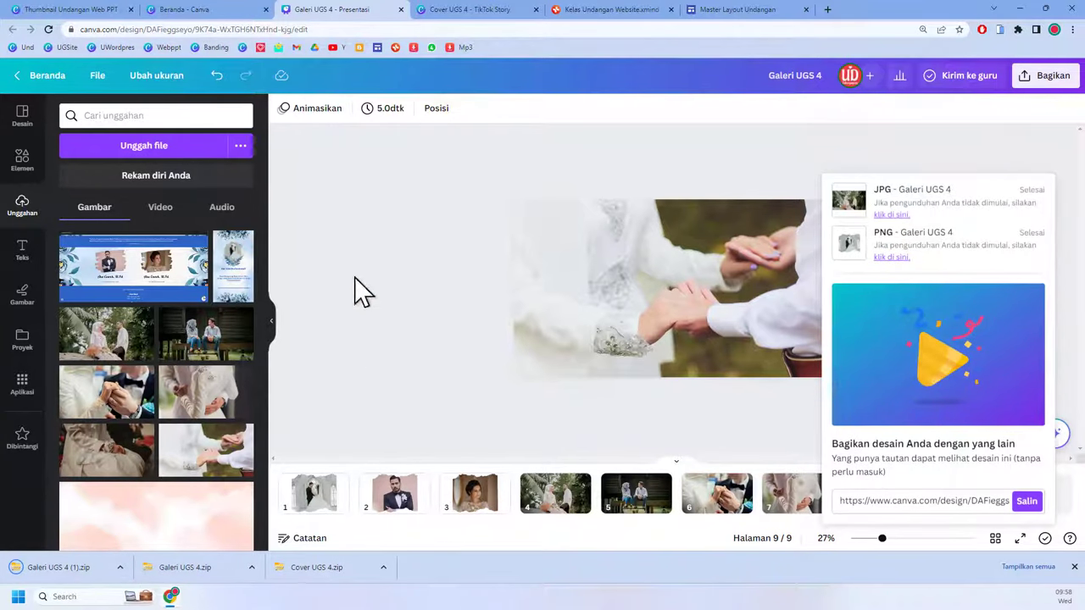
# Step: Consult the class outline in XMind and switch to the Master Layout Undangan page in Google Sites
pyautogui.click(585, 11)
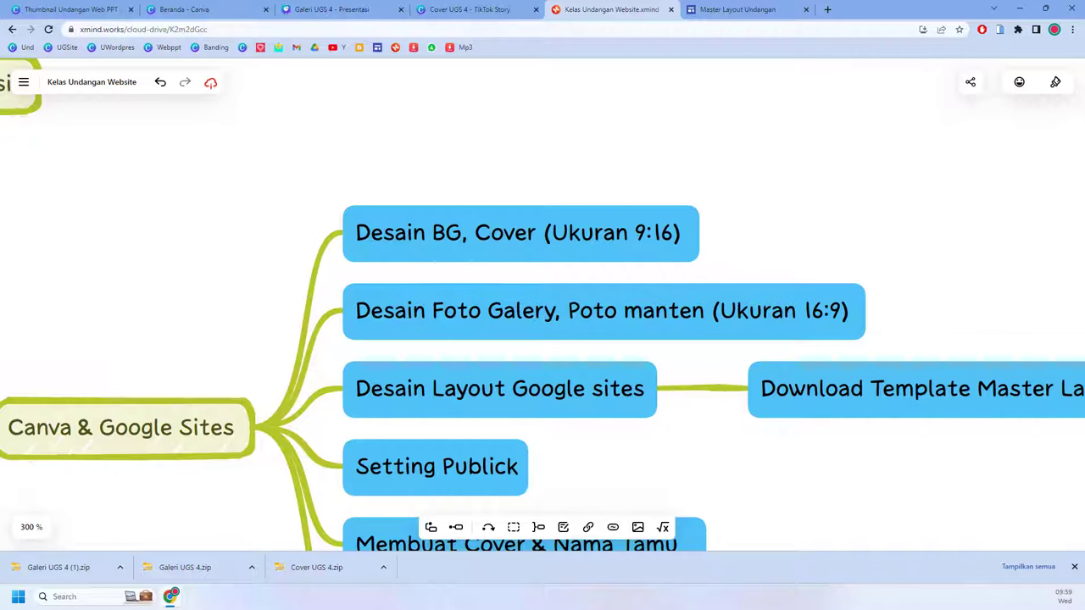
pyautogui.hotkey('ctrl', 'Tab')
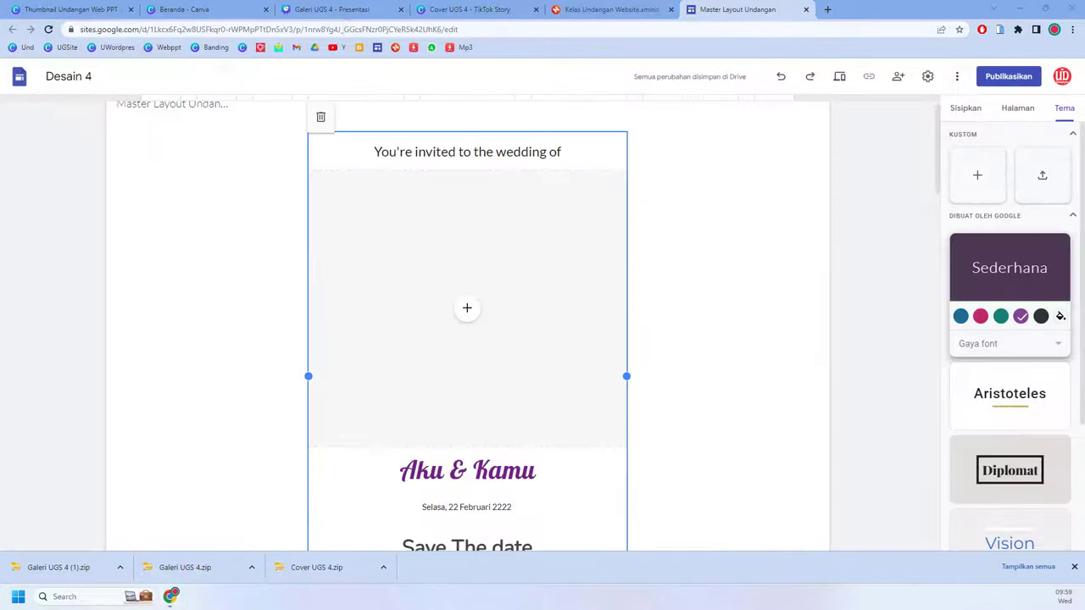
pyautogui.click(517, 13)
pyautogui.click(767, 14)
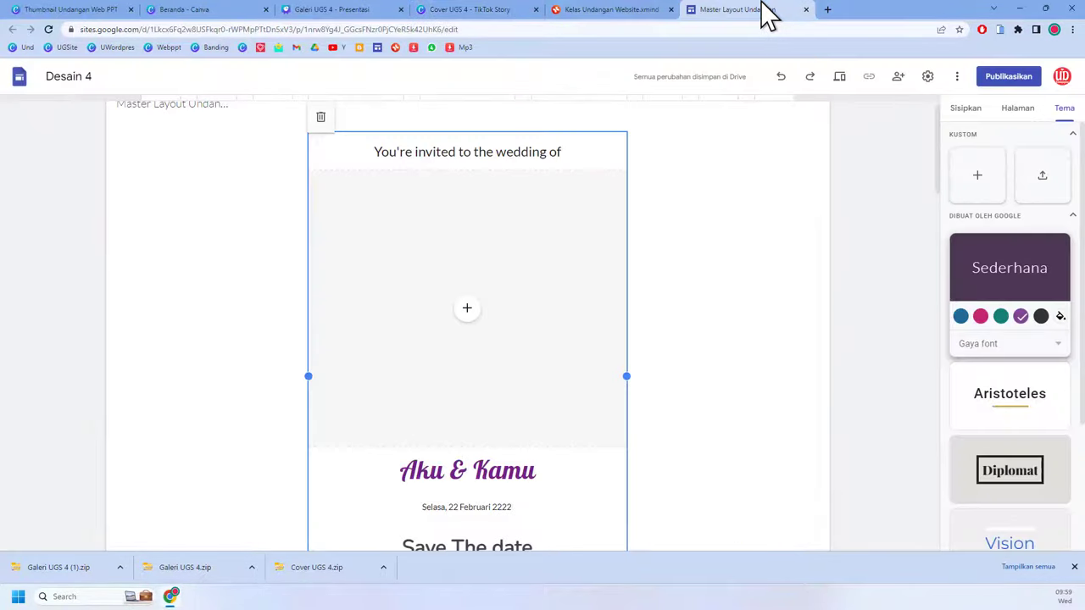
# Step: Examine the invitation layout's opening photo placeholder, countdown, verse band and the bride and groom sections
pyautogui.scroll(-3, 642, 405)
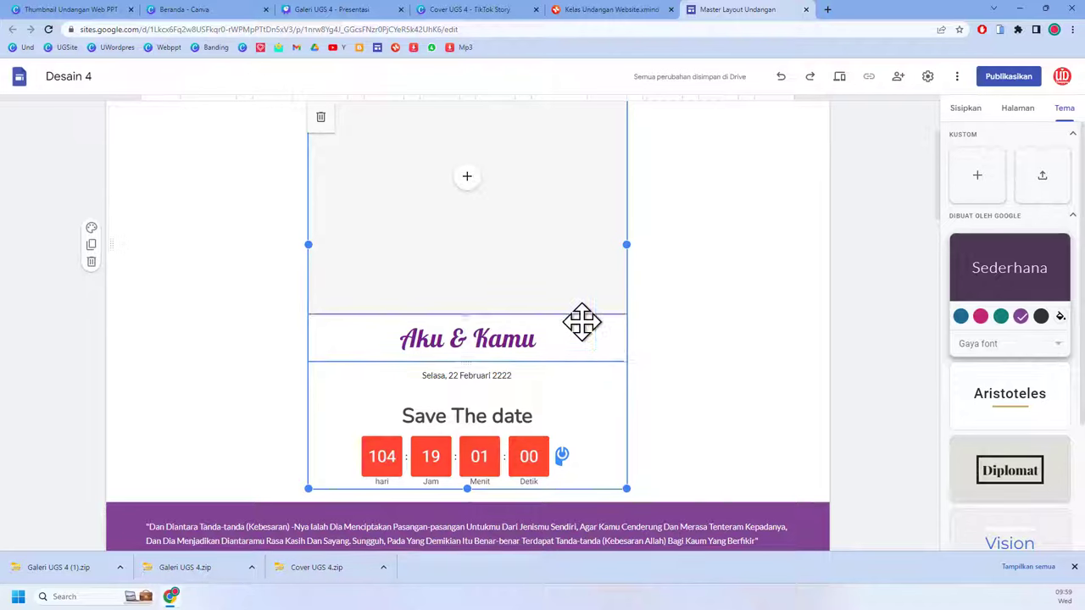
pyautogui.scroll(-1, 607, 363)
pyautogui.scroll(-3, 609, 362)
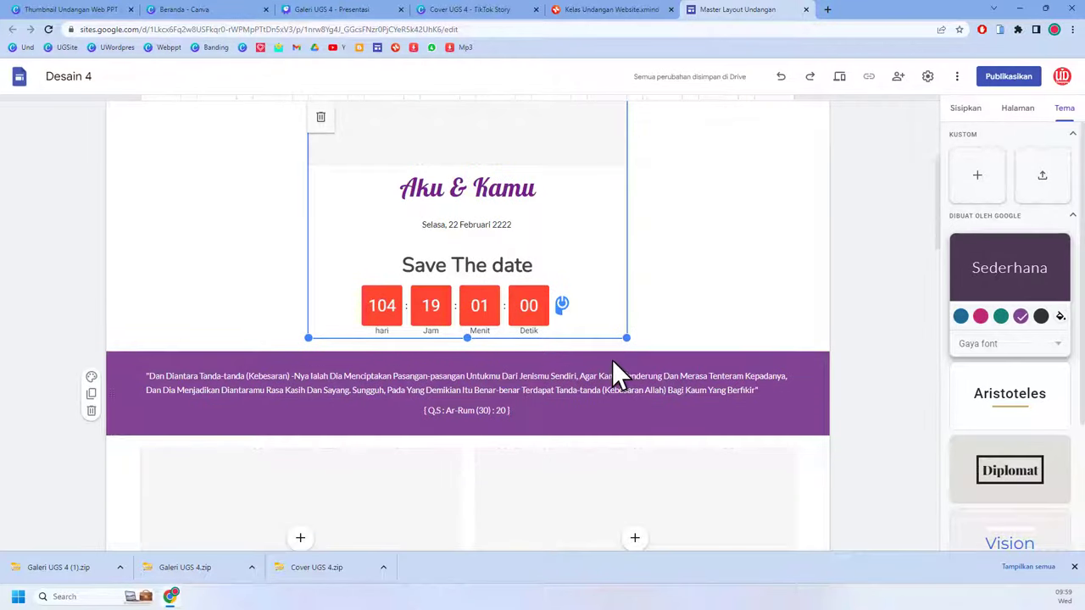
pyautogui.scroll(2, 612, 360)
pyautogui.scroll(-2, 612, 360)
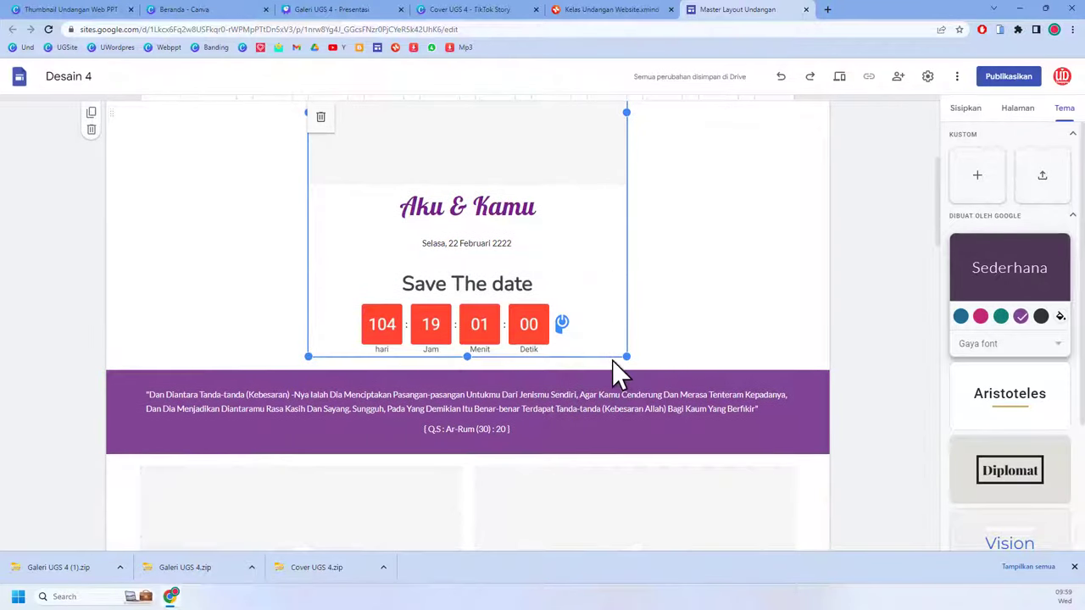
pyautogui.scroll(-3, 612, 360)
pyautogui.scroll(-2, 612, 361)
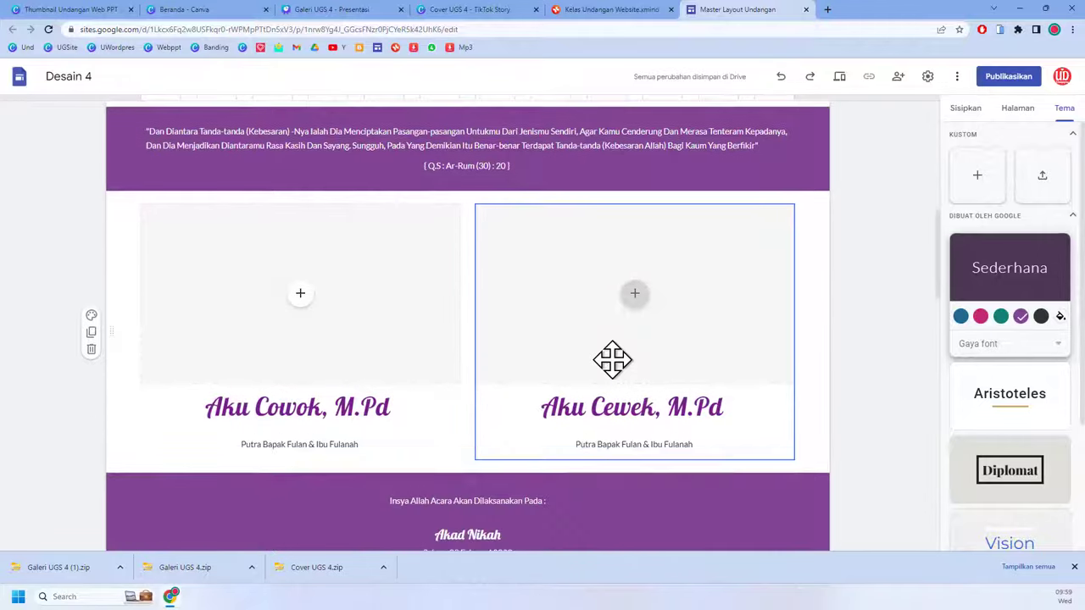
pyautogui.scroll(3, 613, 359)
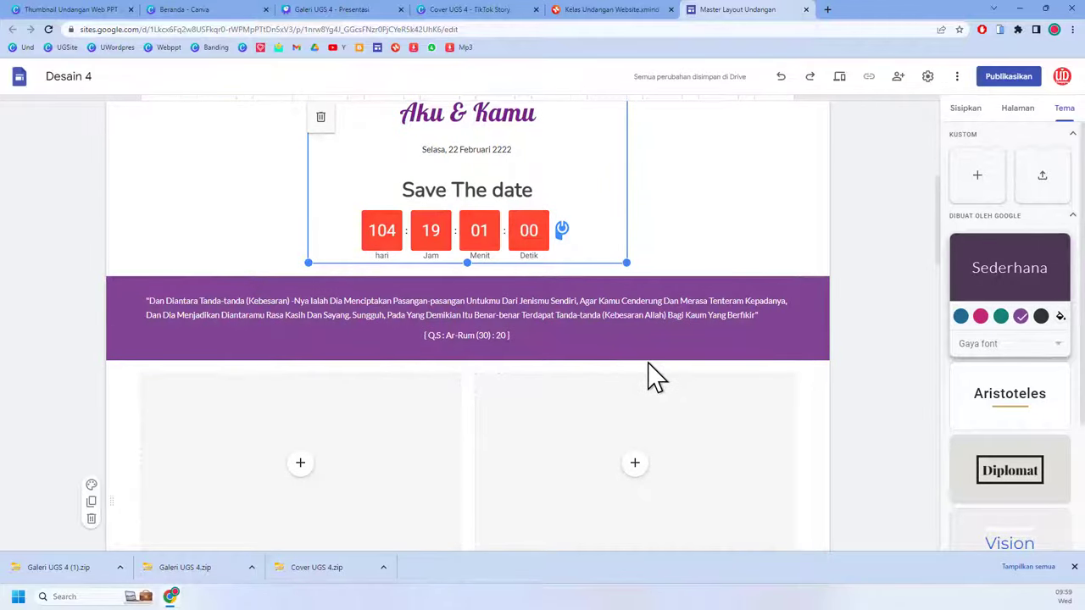
pyautogui.scroll(6, 650, 369)
pyautogui.scroll(1, 652, 378)
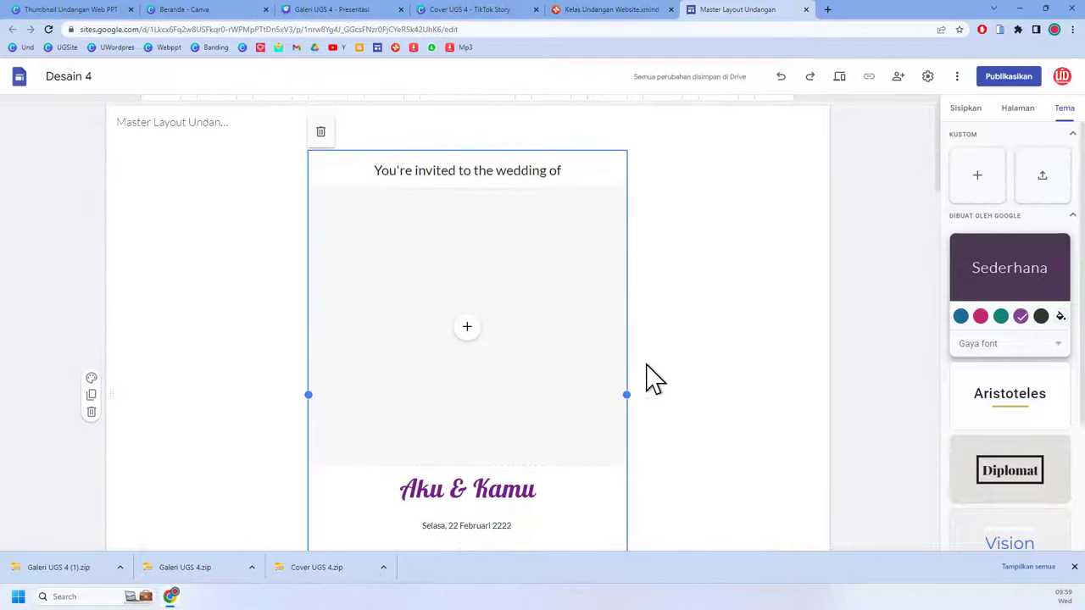
pyautogui.scroll(-5, 653, 379)
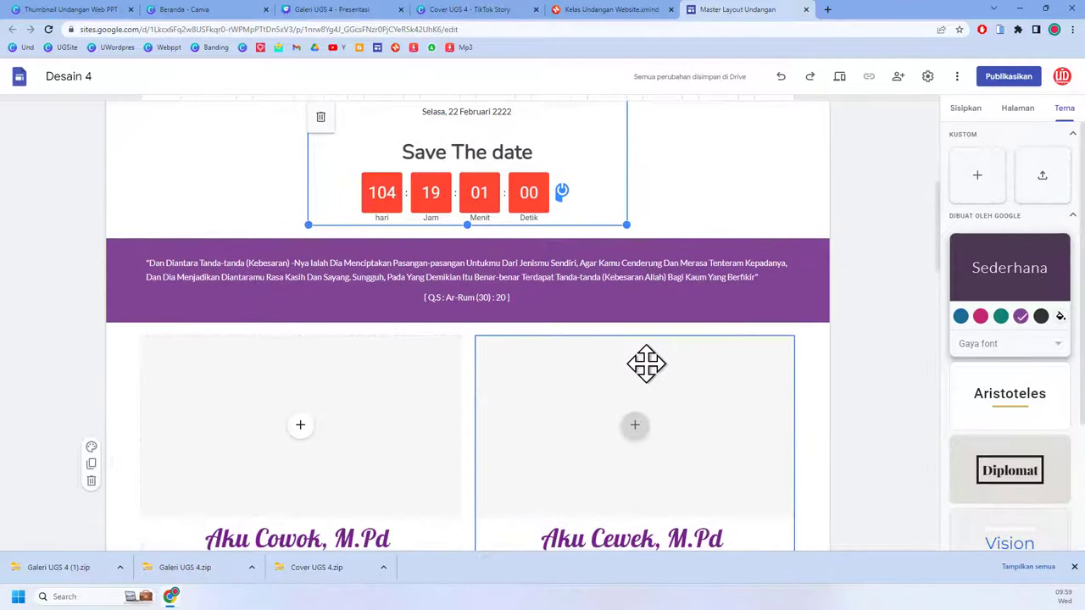
pyautogui.scroll(2, 653, 379)
pyautogui.scroll(3, 653, 379)
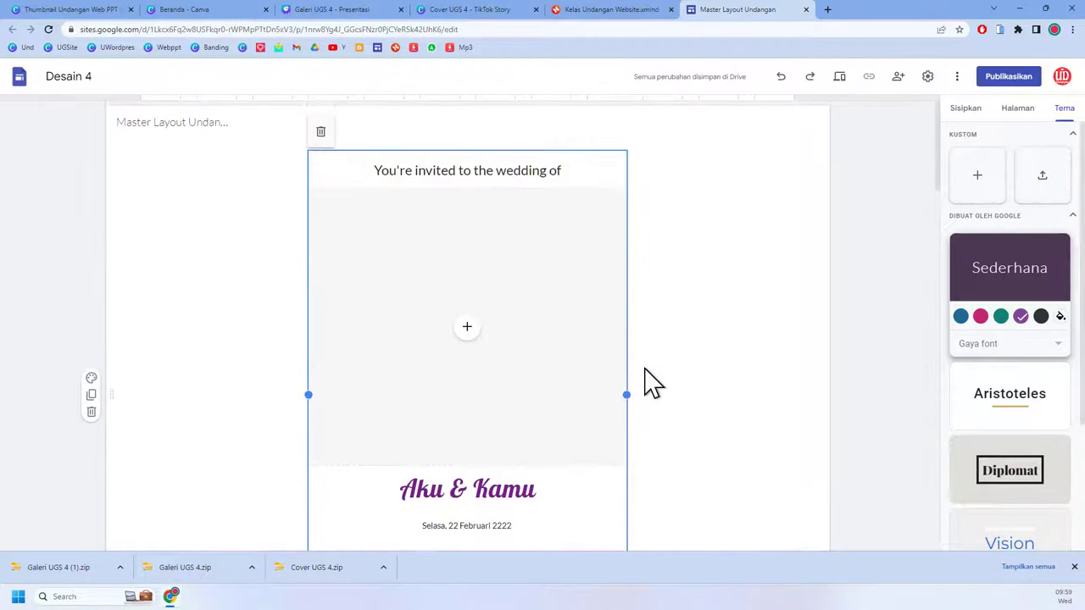
pyautogui.scroll(-1, 710, 290)
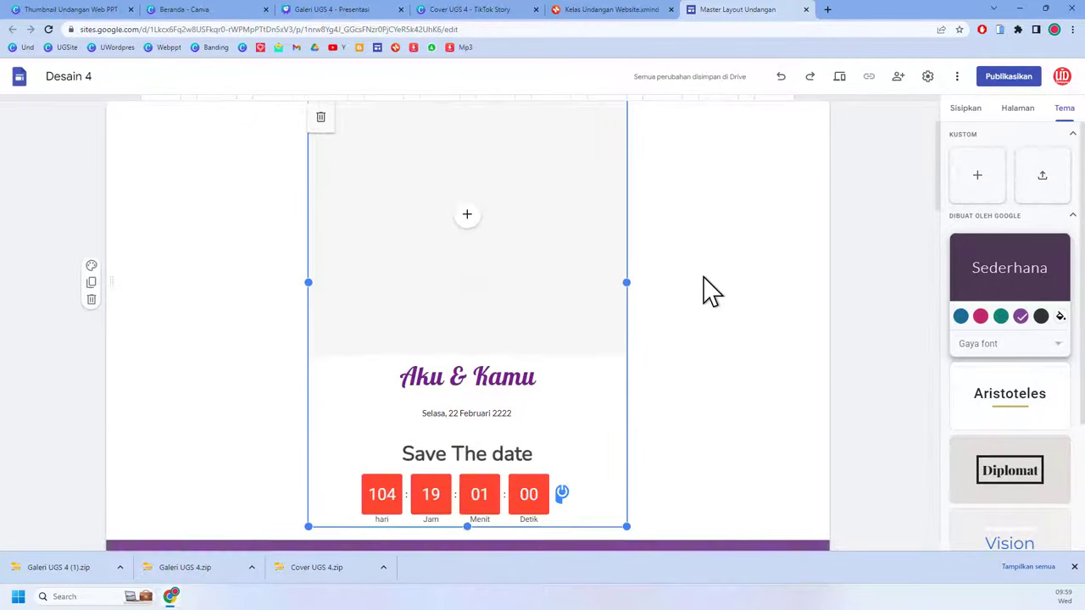
# Step: Examine the layout's photo placeholders and the event details, Denah Lokasi map, Galery, Wedding Gif and RSVP / Doa sections
pyautogui.click(467, 234)
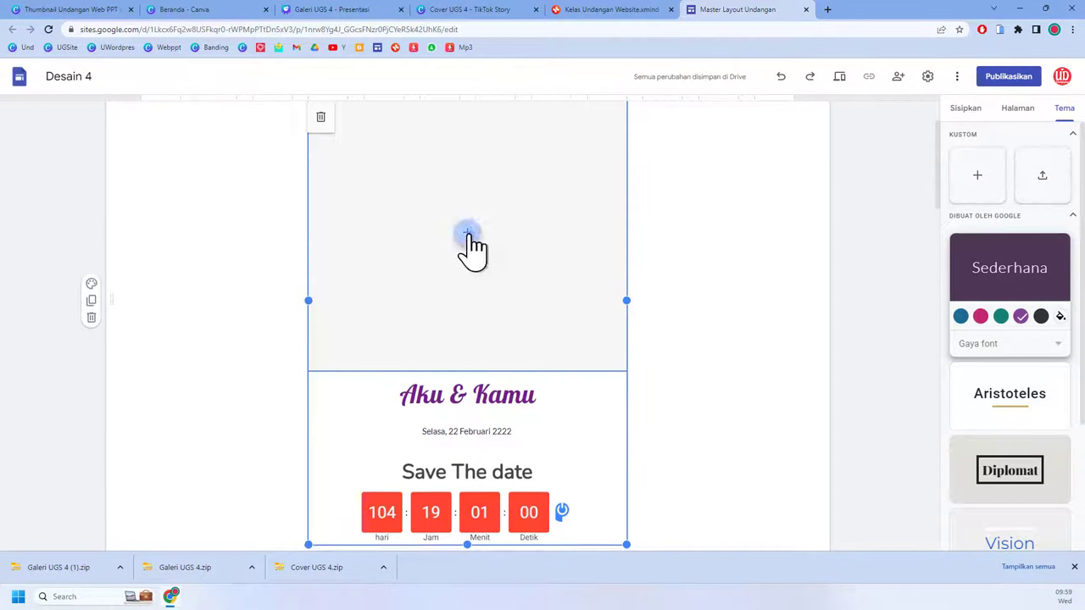
pyautogui.scroll(-3, 470, 234)
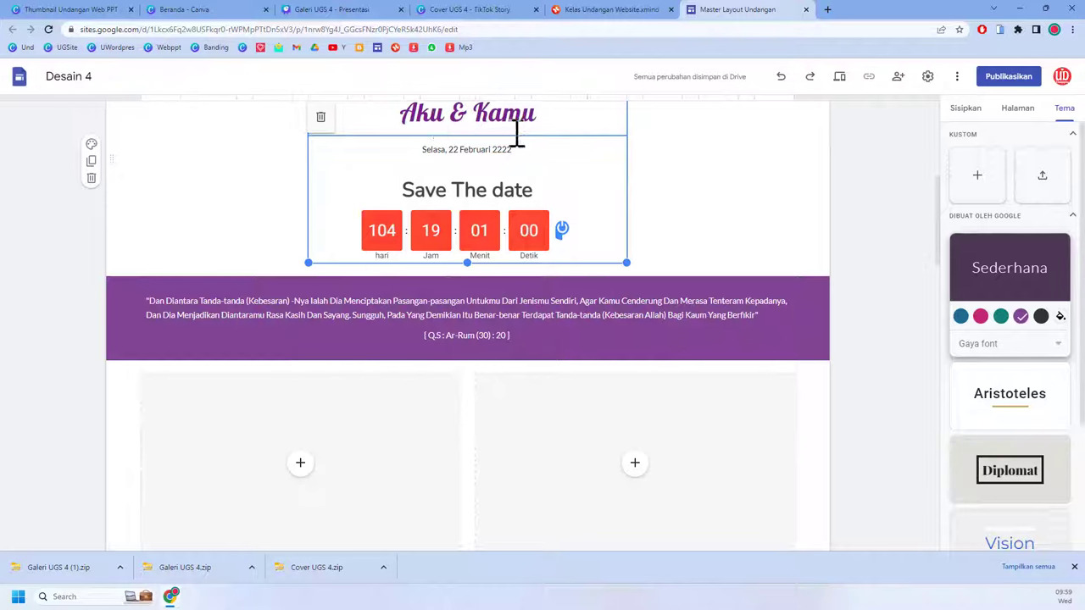
pyautogui.scroll(-2, 501, 324)
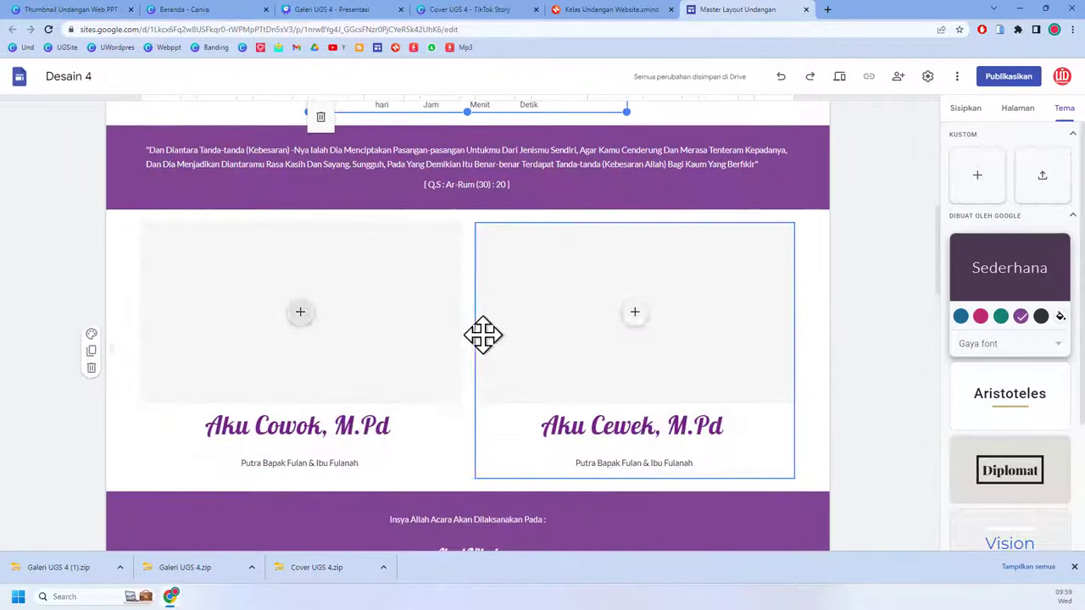
pyautogui.scroll(-6, 483, 335)
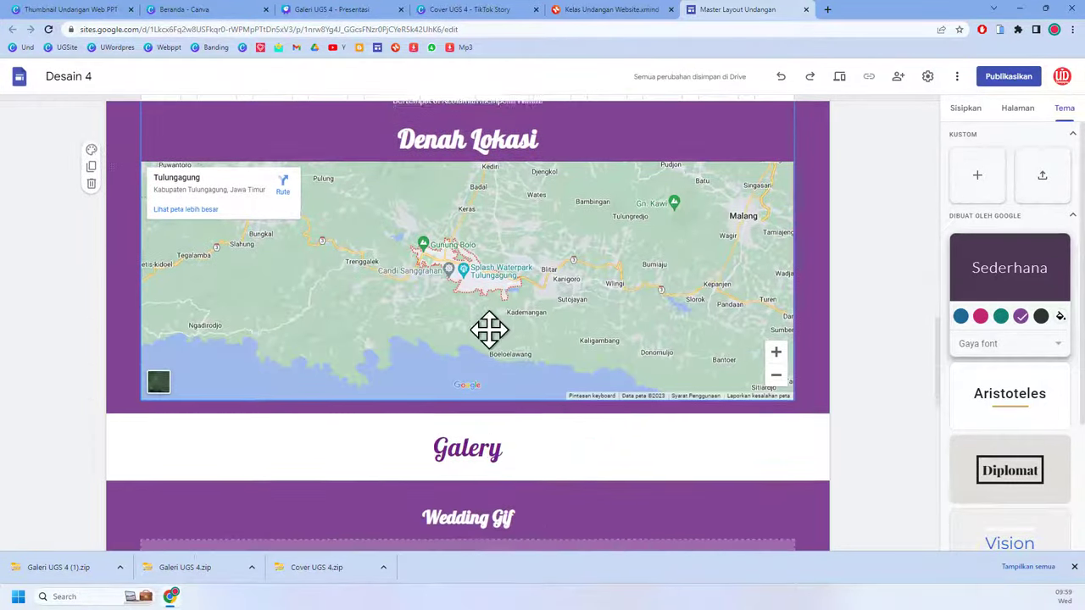
pyautogui.scroll(-5, 489, 329)
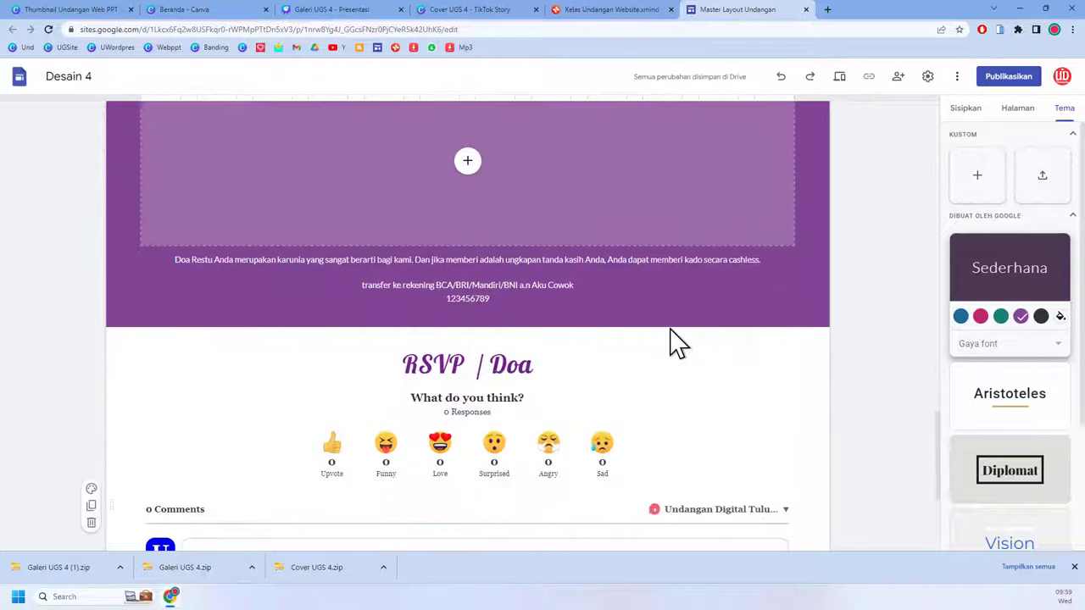
pyautogui.scroll(2, 673, 365)
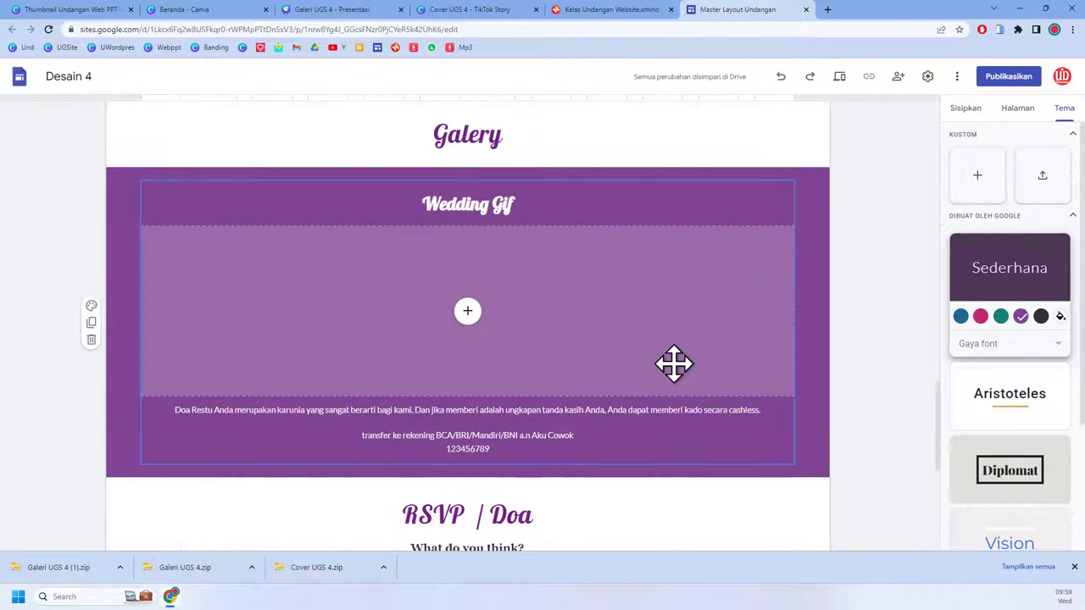
pyautogui.scroll(1, 674, 364)
pyautogui.scroll(-4, 674, 365)
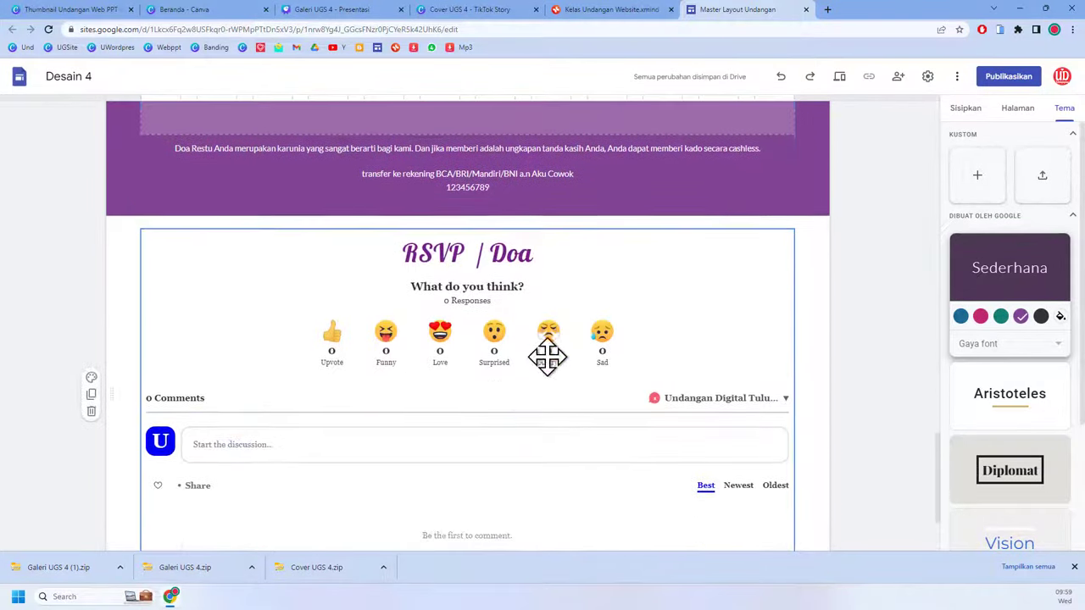
pyautogui.scroll(6, 494, 356)
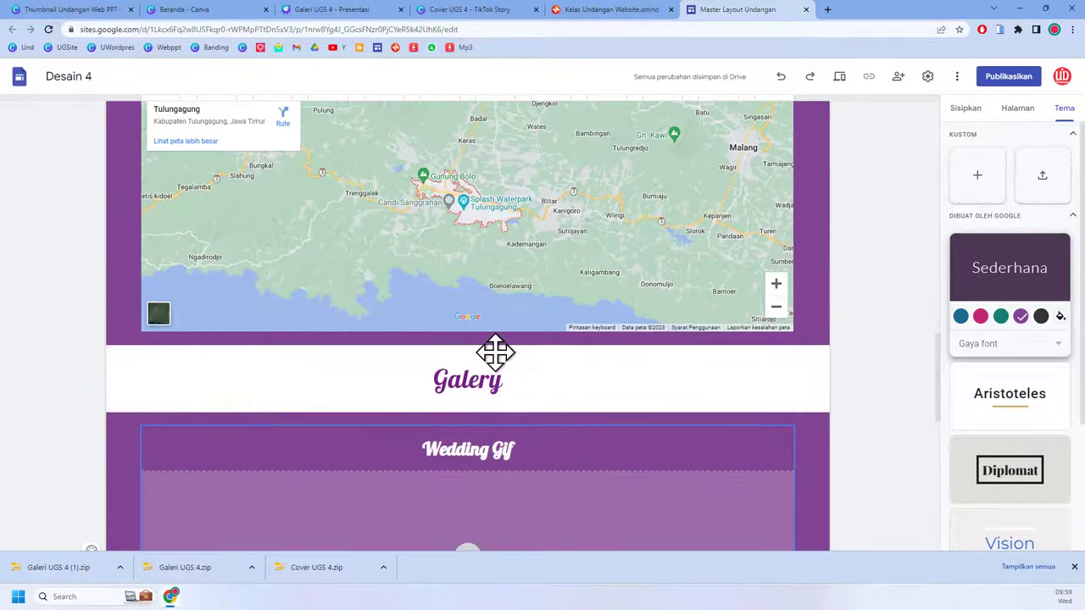
pyautogui.scroll(5, 494, 352)
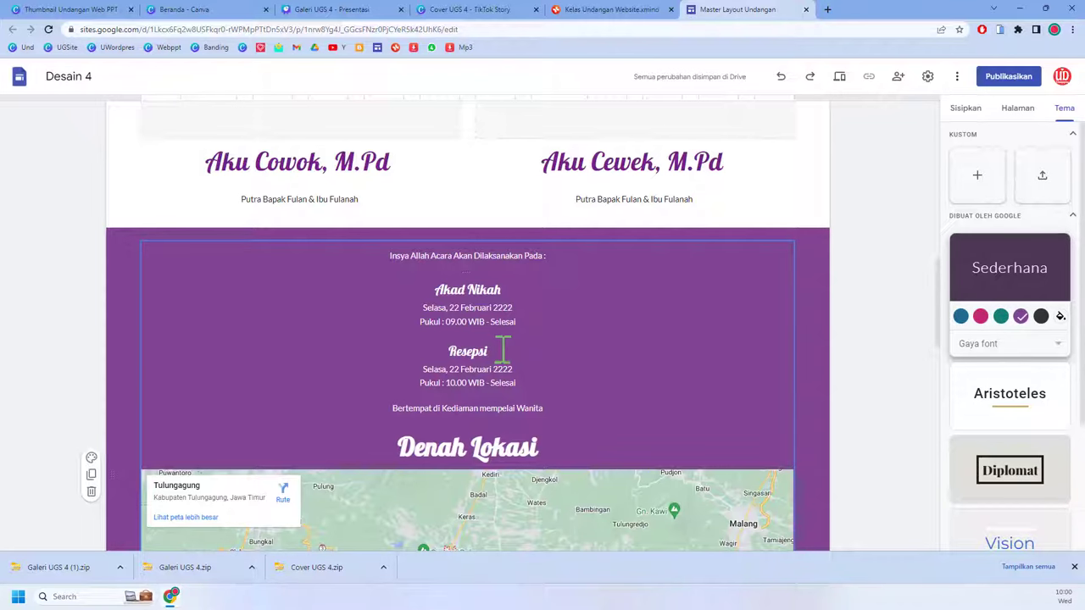
# Step: Rename the site title in the page header to "Desain 4"
pyautogui.scroll(3, 503, 348)
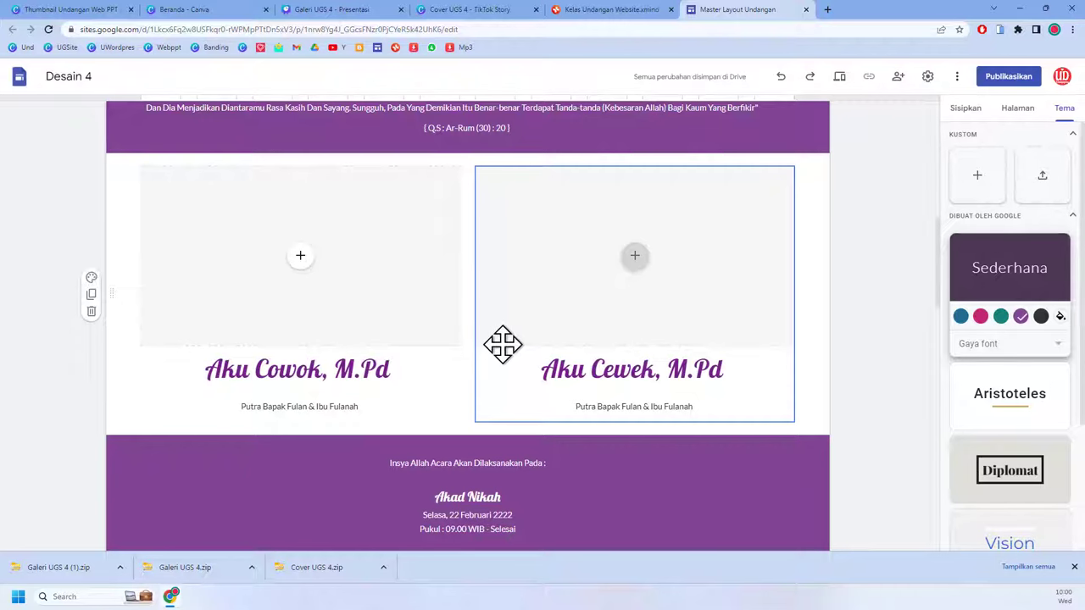
pyautogui.scroll(5, 502, 343)
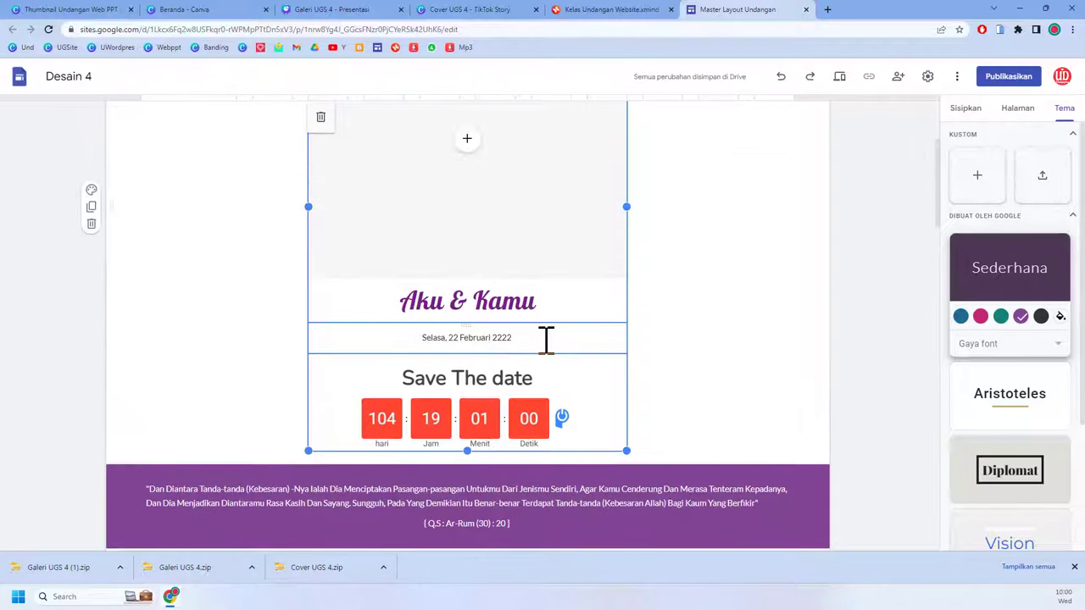
pyautogui.scroll(2, 551, 337)
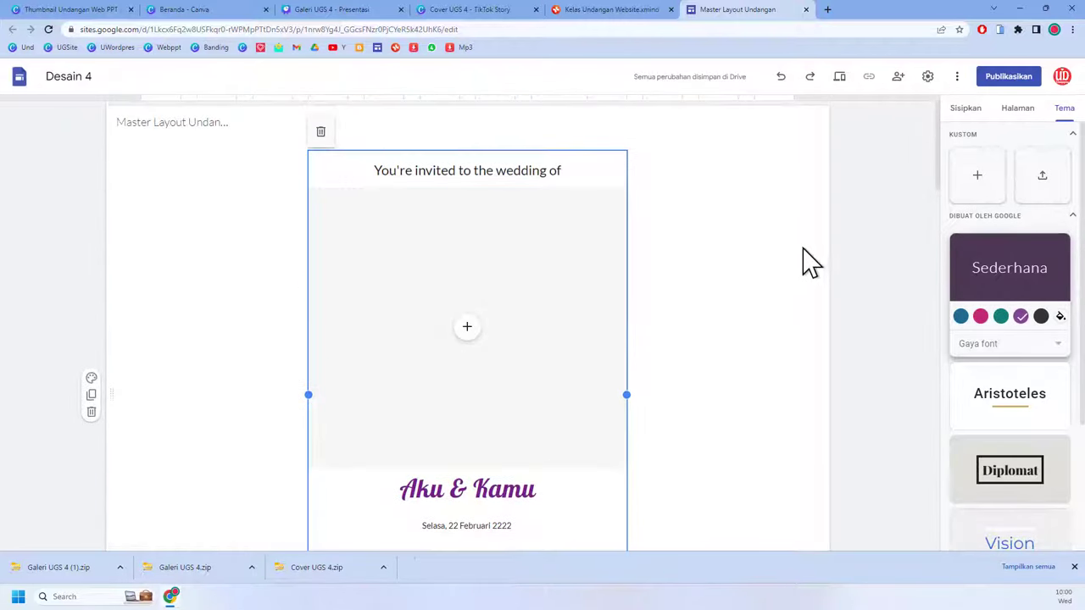
pyautogui.click(197, 118)
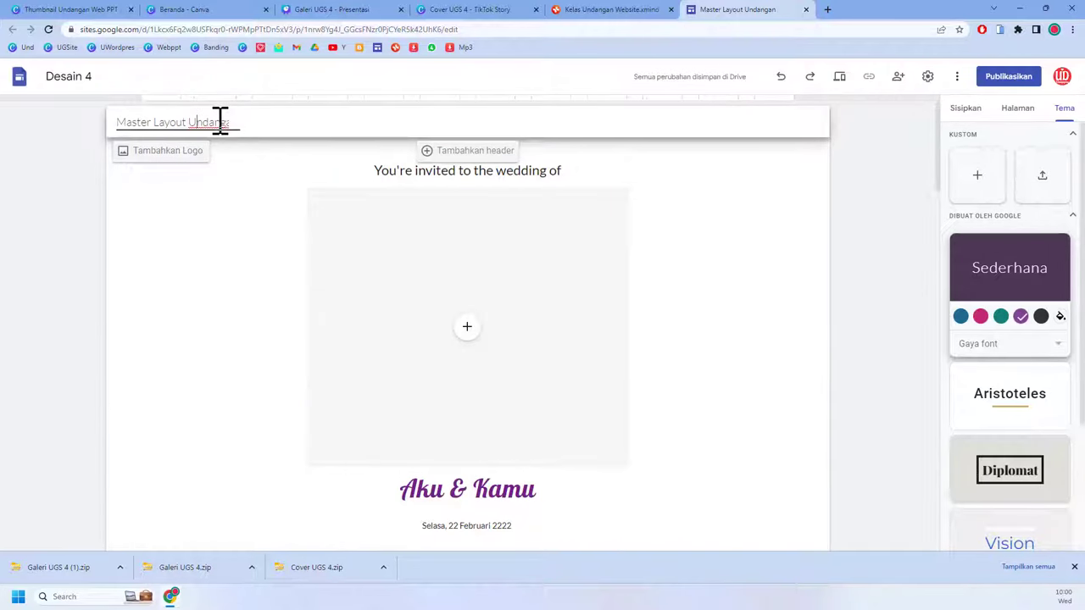
pyautogui.tripleClick(221, 121)
pyautogui.write('Des')
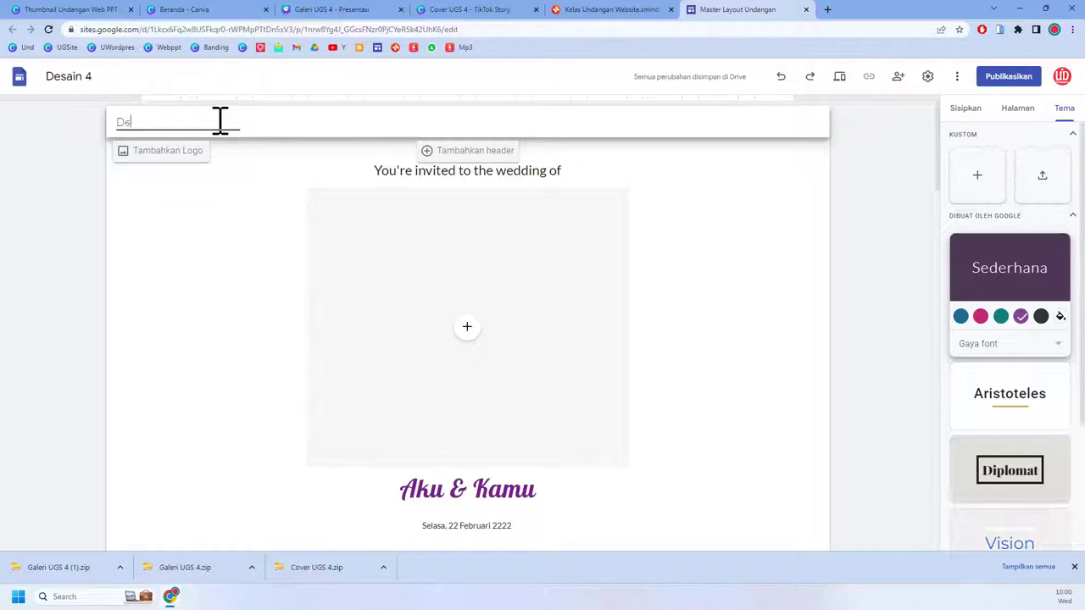
pyautogui.write('ain 4')
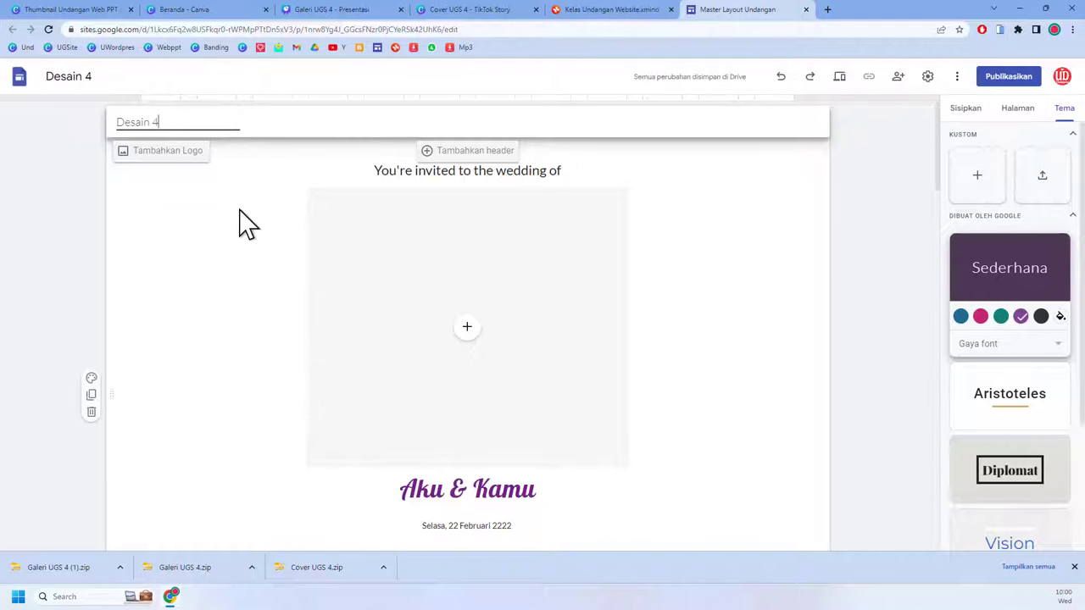
pyautogui.click(217, 255)
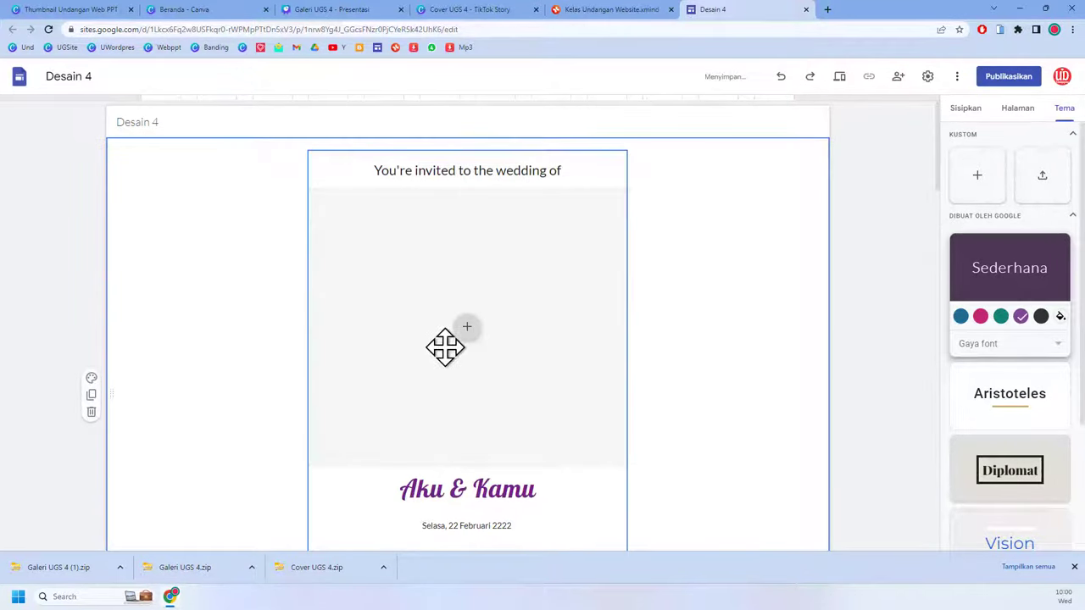
# Step: Open the section colour options for the opening section with the photo placeholder and countdown
pyautogui.scroll(-3, 557, 414)
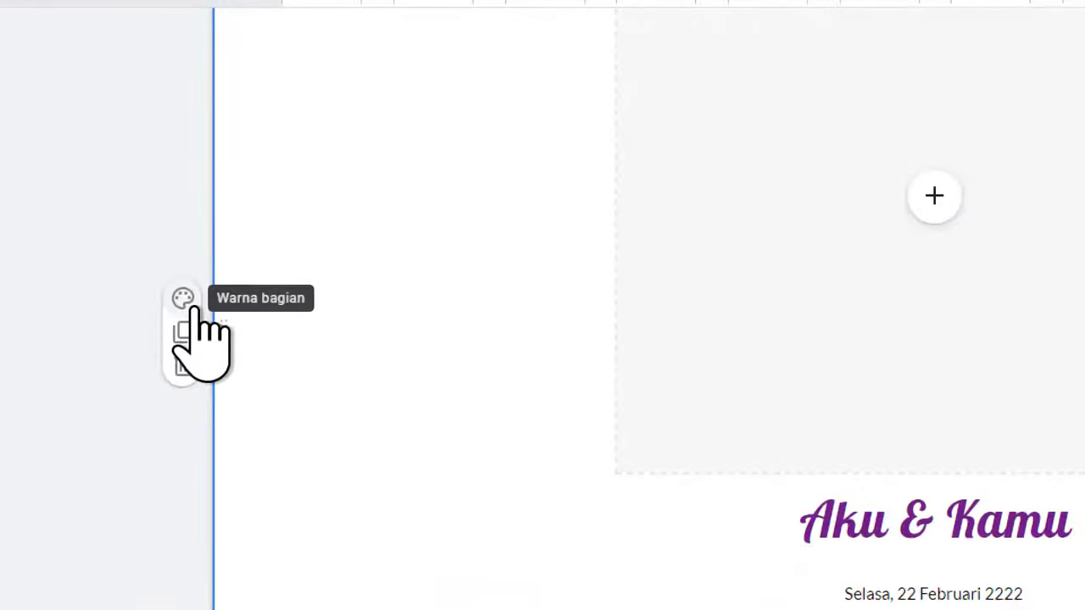
pyautogui.click(191, 303)
pyautogui.moveTo(373, 310)
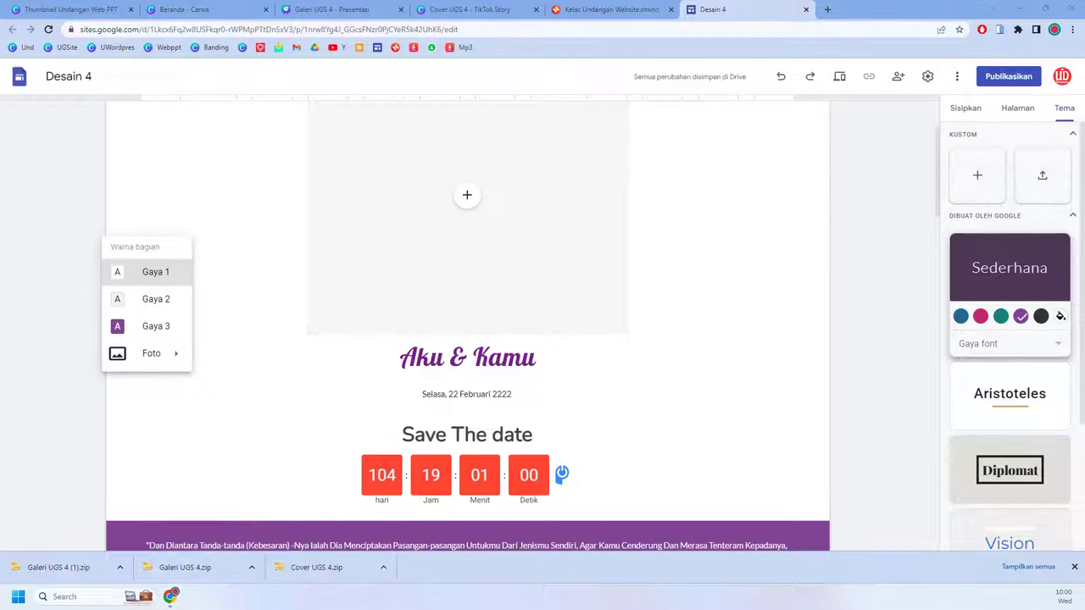
# Step: Switch to the Downloads folder in File Explorer and create a new folder named "UGS Desain 4"
pyautogui.press('super+e')
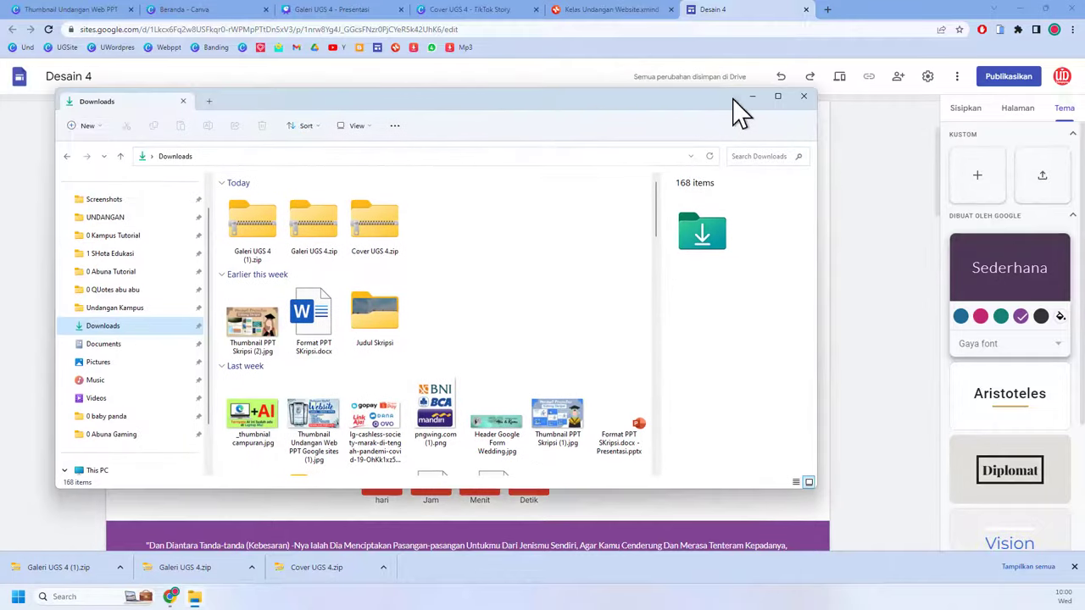
pyautogui.click(778, 97)
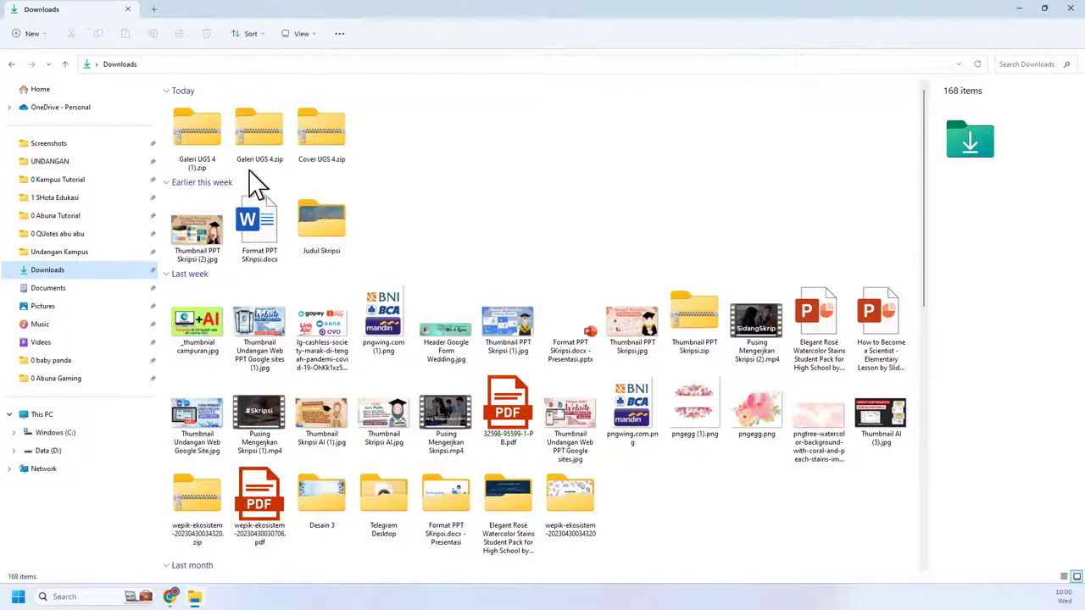
pyautogui.rightClick(488, 136)
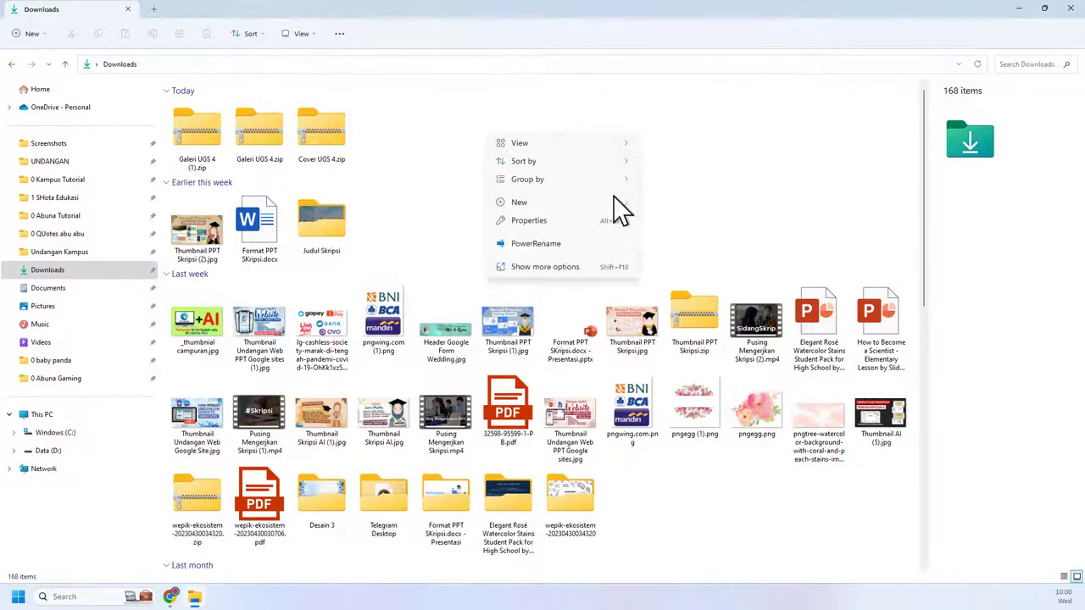
pyautogui.moveTo(623, 207)
pyautogui.click(666, 206)
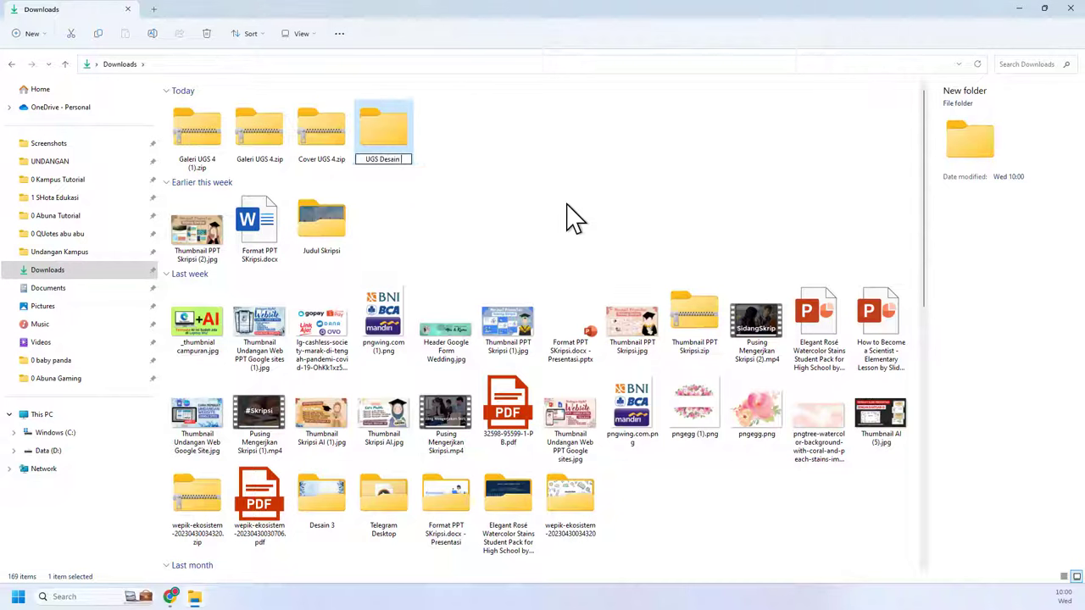
pyautogui.press('Return')
# Step: Move Galeri UGS 4 (1).zip, Galeri UGS 4.zip and Cover UGS 4.zip into the UGS Desain 4 folder
pyautogui.click(308, 145)
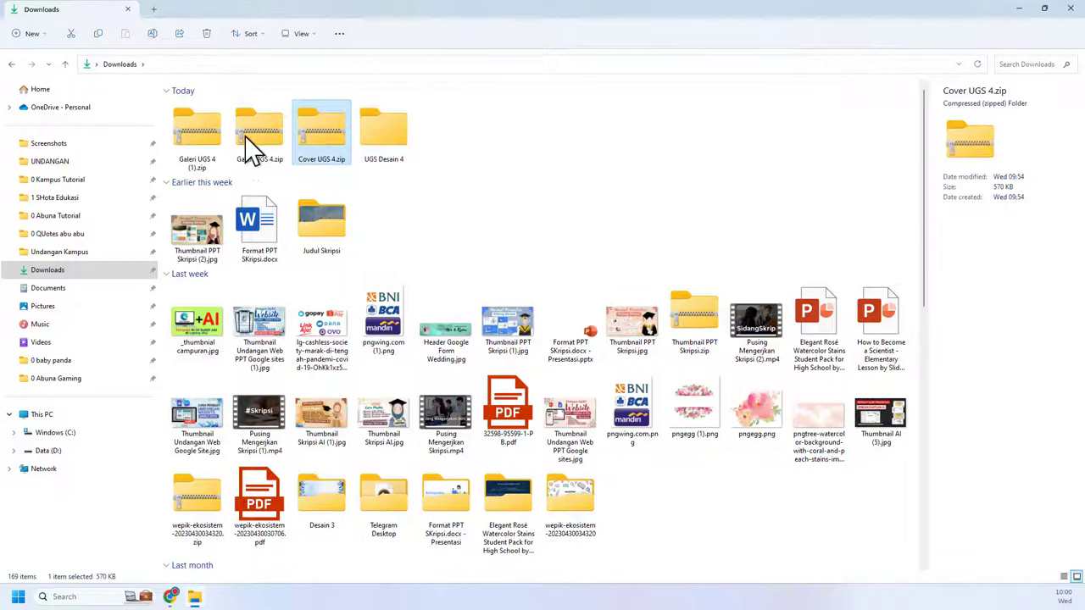
pyautogui.keyDown('shift'); pyautogui.click(209, 137); pyautogui.keyUp('shift')
pyautogui.moveTo(305, 152); pyautogui.dragTo(376, 165)
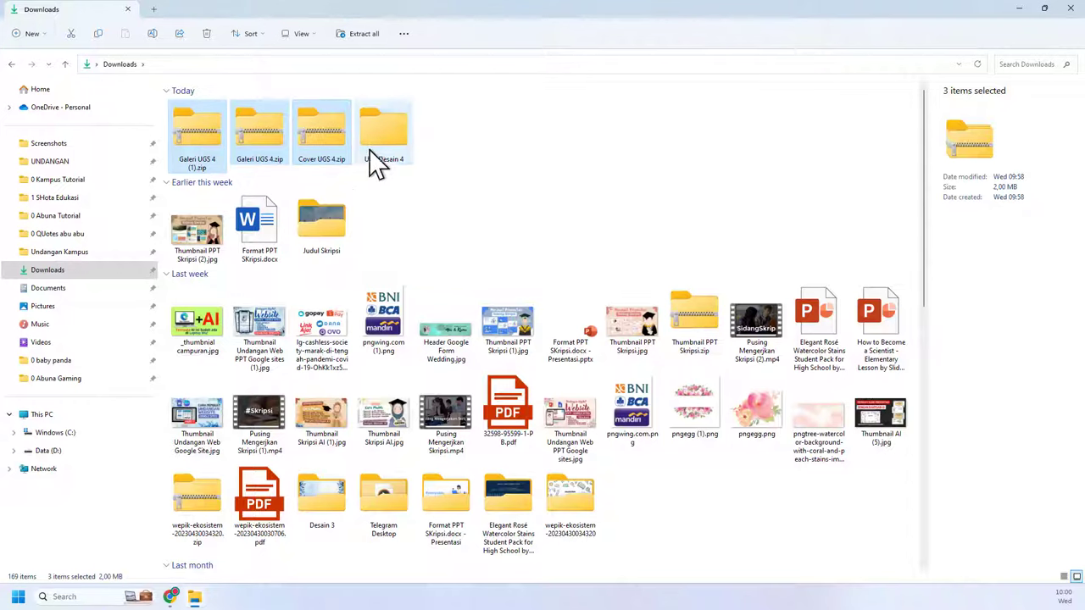
# Step: Open the UGS Desain 4 folder in thumbnail view and extract all three zip archives directly into it
pyautogui.doubleClick(180, 141)
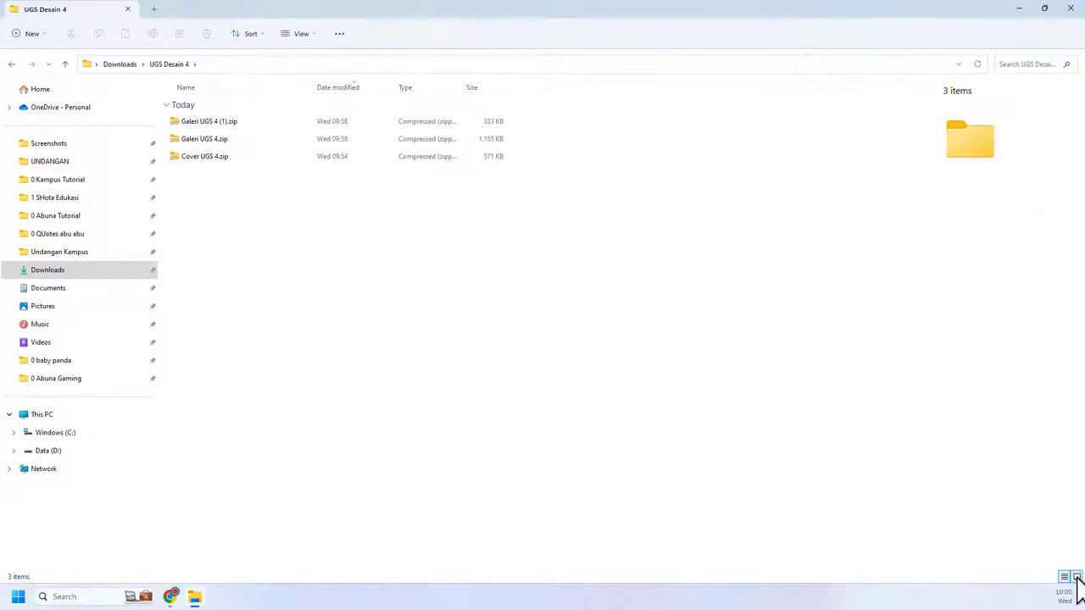
pyautogui.click(1077, 576)
pyautogui.moveTo(448, 200); pyautogui.dragTo(198, 133)
pyautogui.rightClick(198, 133)
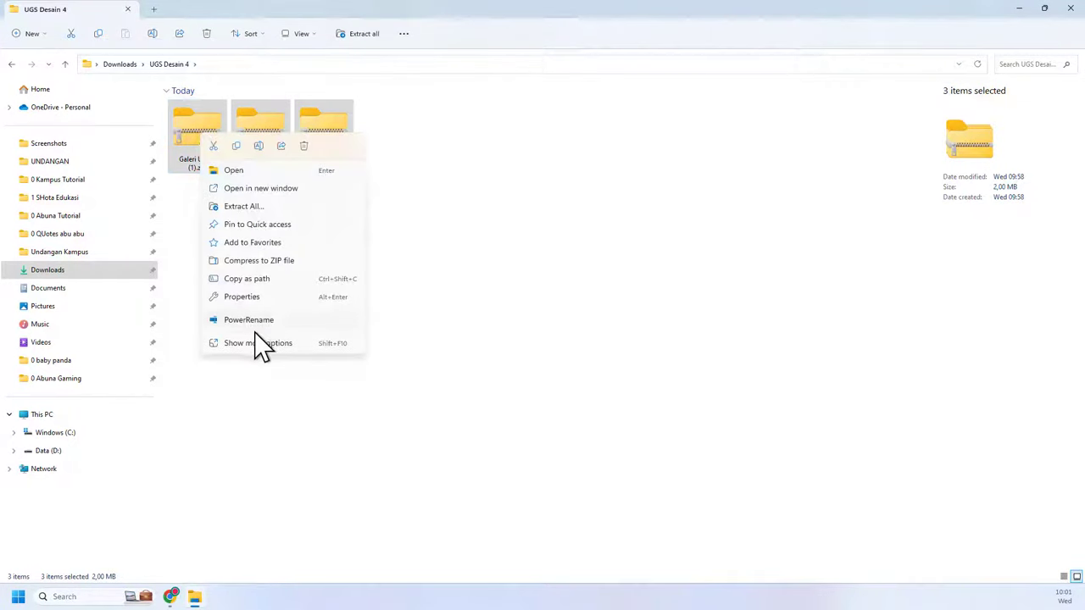
pyautogui.click(261, 345)
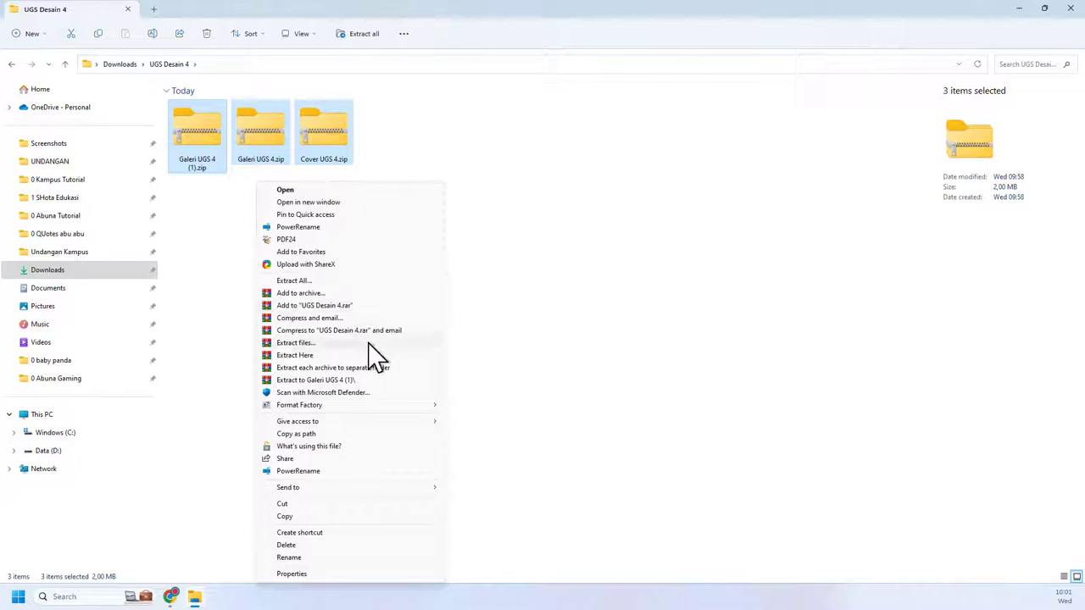
pyautogui.click(296, 367)
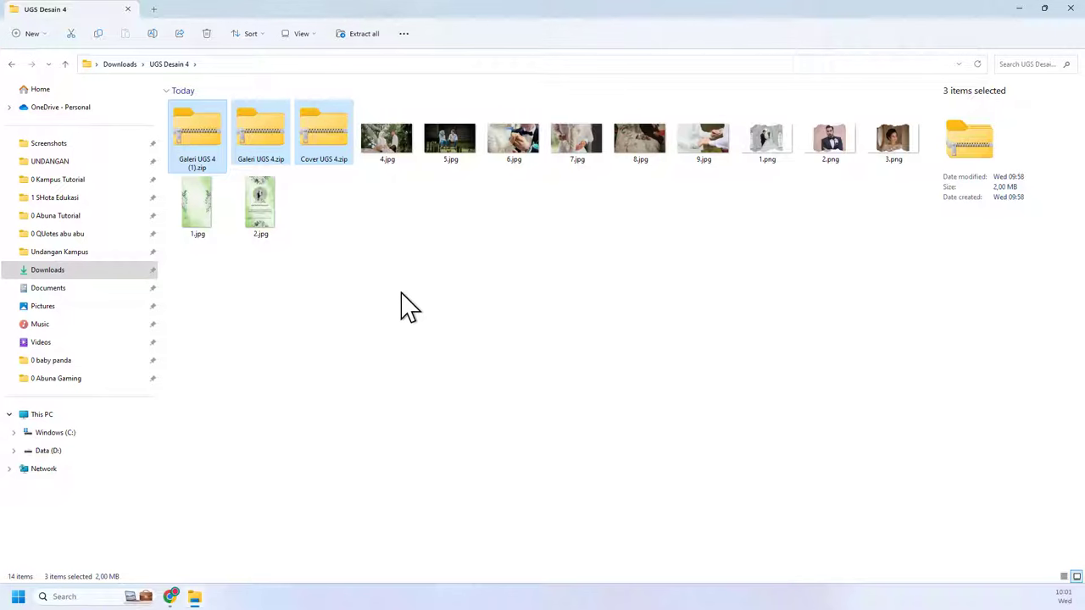
# Step: Group the files in the UGS Desain 4 folder by type
pyautogui.rightClick(596, 221)
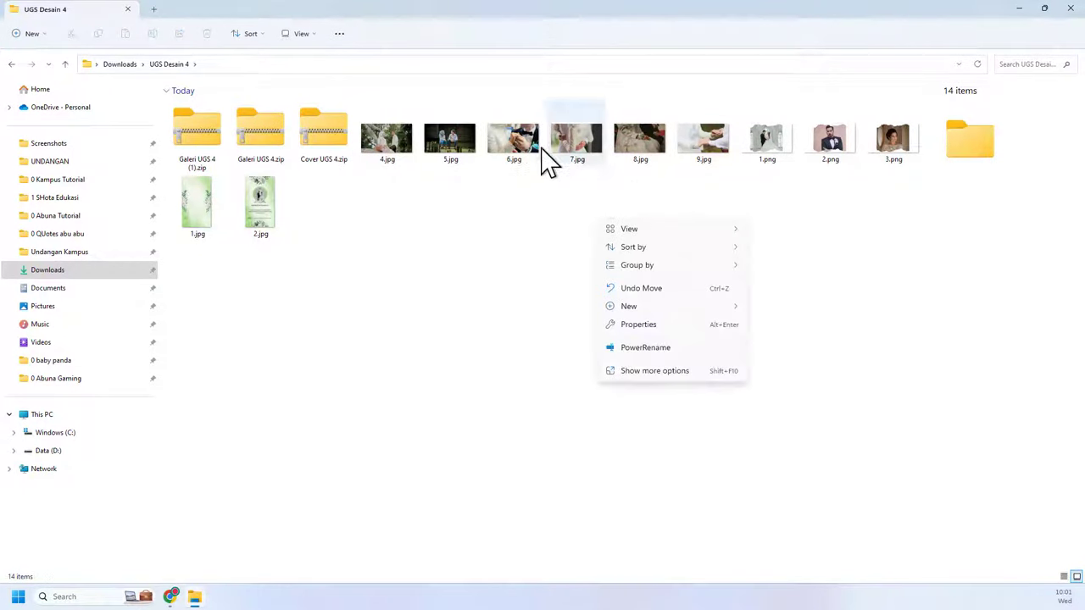
pyautogui.moveTo(720, 269)
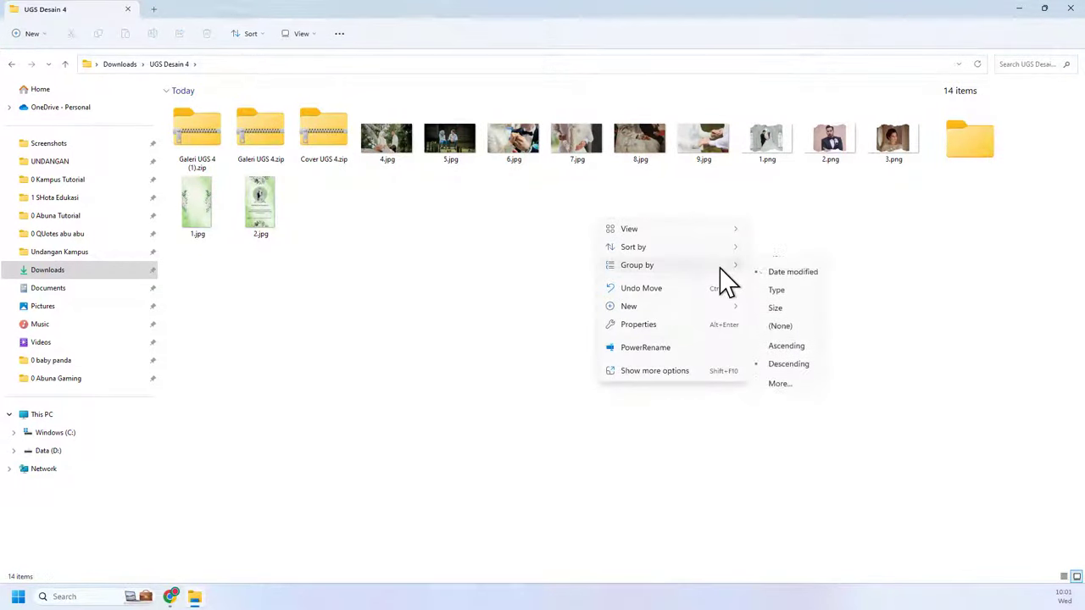
pyautogui.click(804, 303)
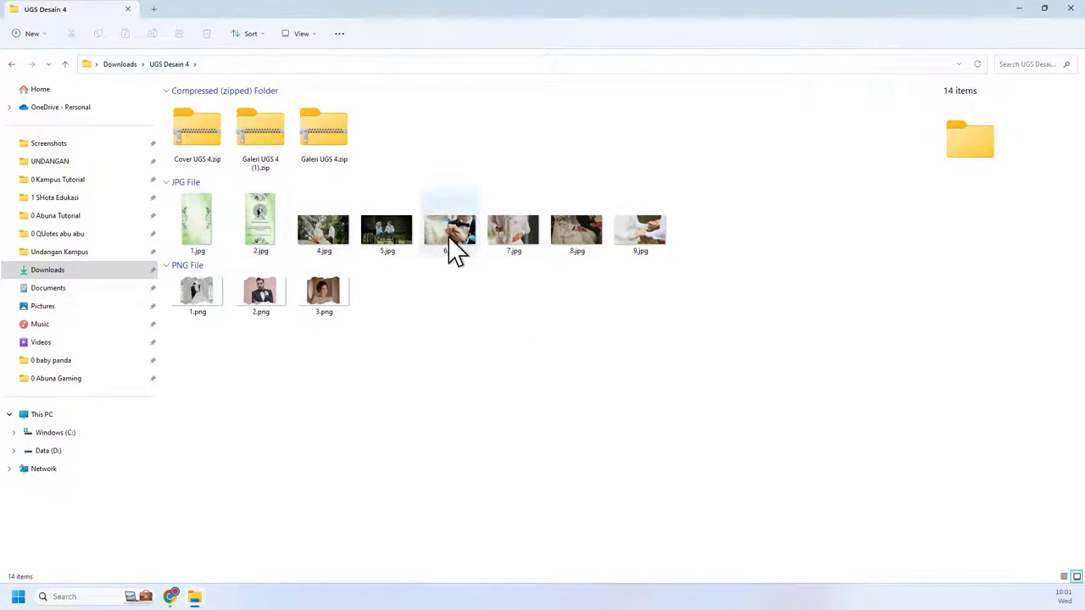
# Step: Switch back to Google Sites and upload 1.jpg from the UGS Desain 4 folder as the opening section's background photo
pyautogui.click(169, 598)
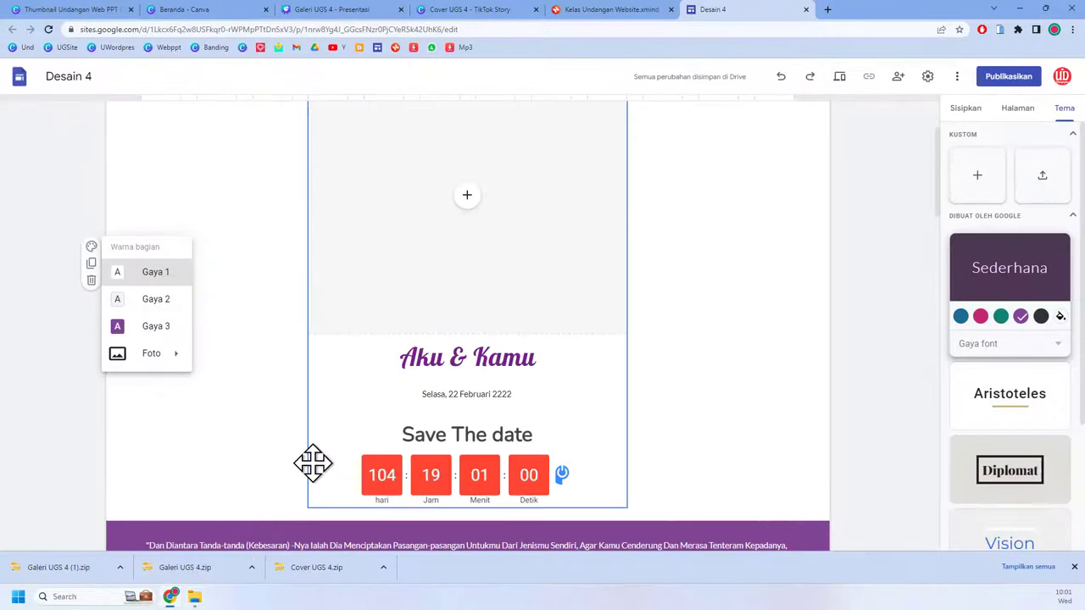
pyautogui.moveTo(178, 364)
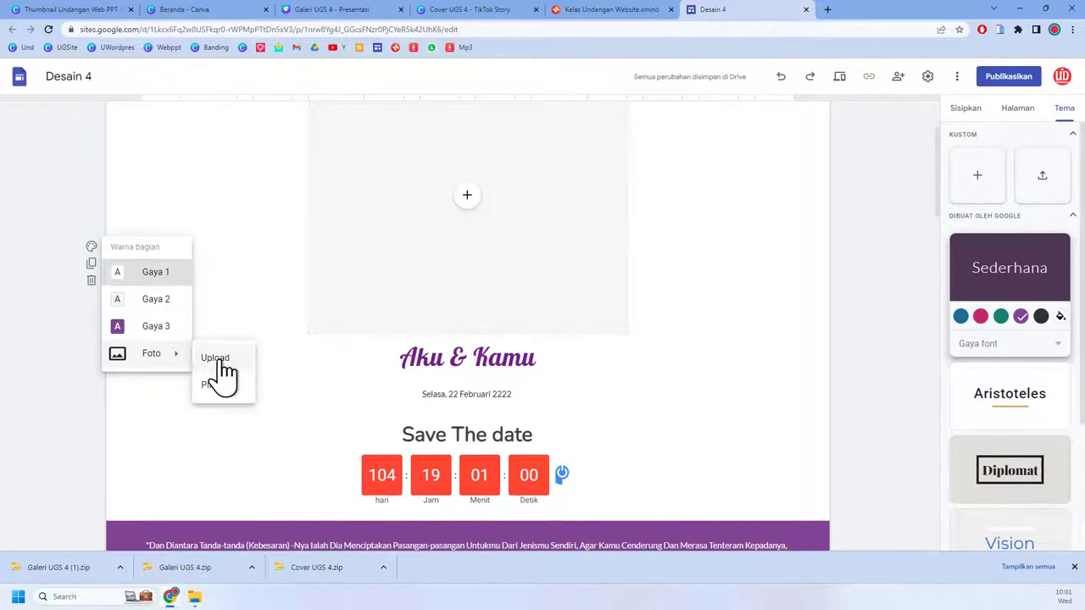
pyautogui.click(216, 363)
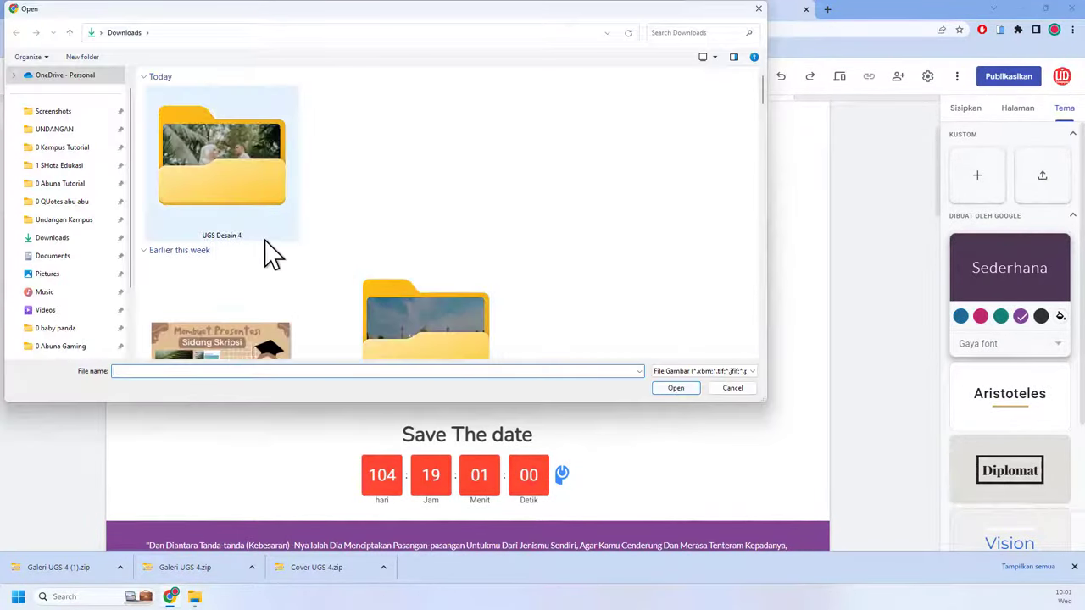
pyautogui.click(83, 237)
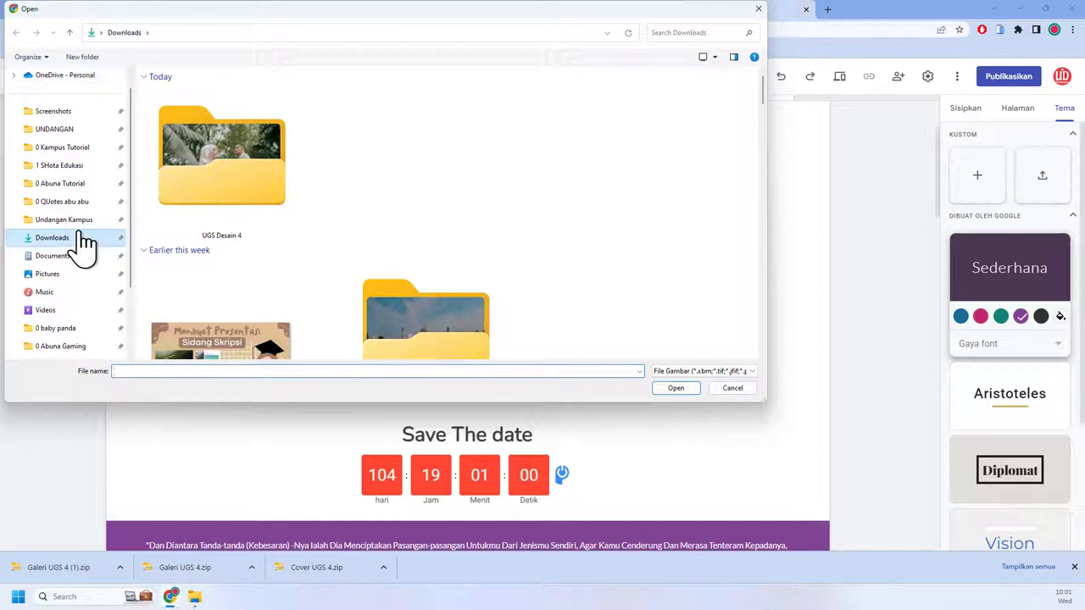
pyautogui.doubleClick(261, 168)
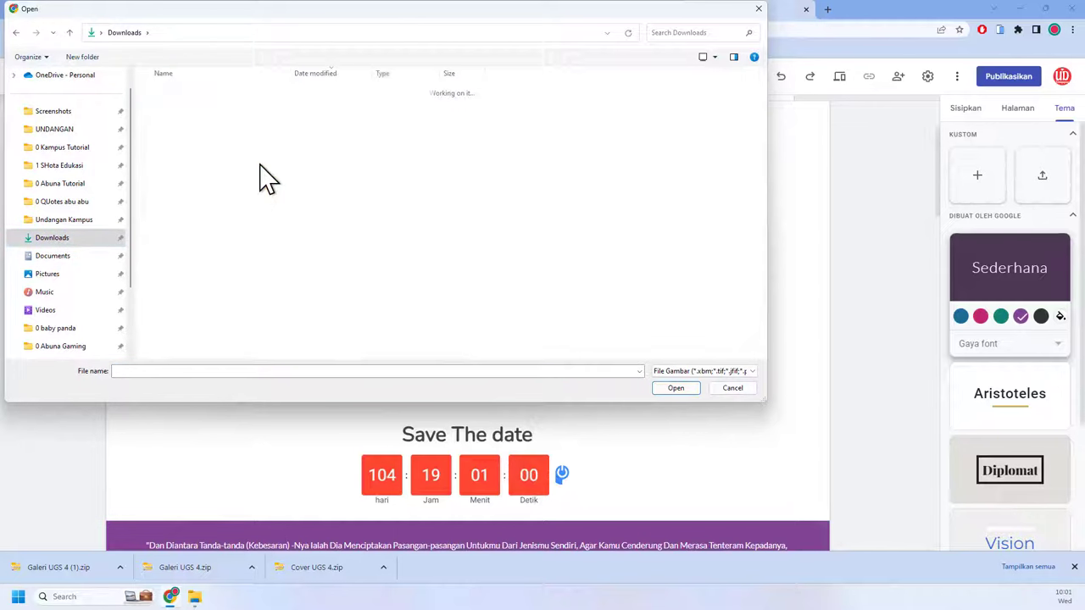
pyautogui.click(715, 58)
pyautogui.click(750, 36)
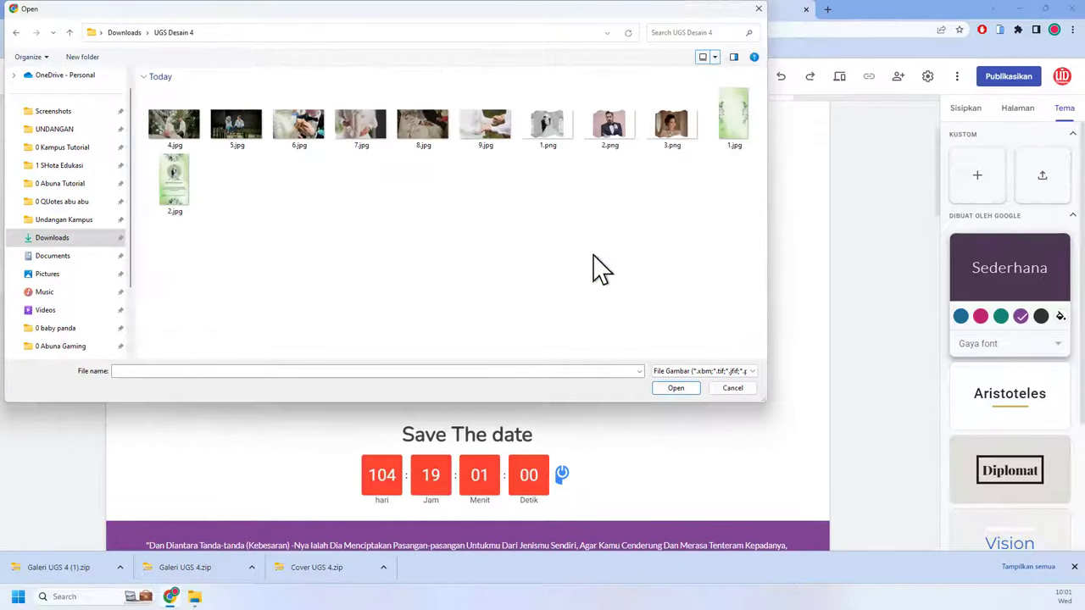
pyautogui.click(746, 152)
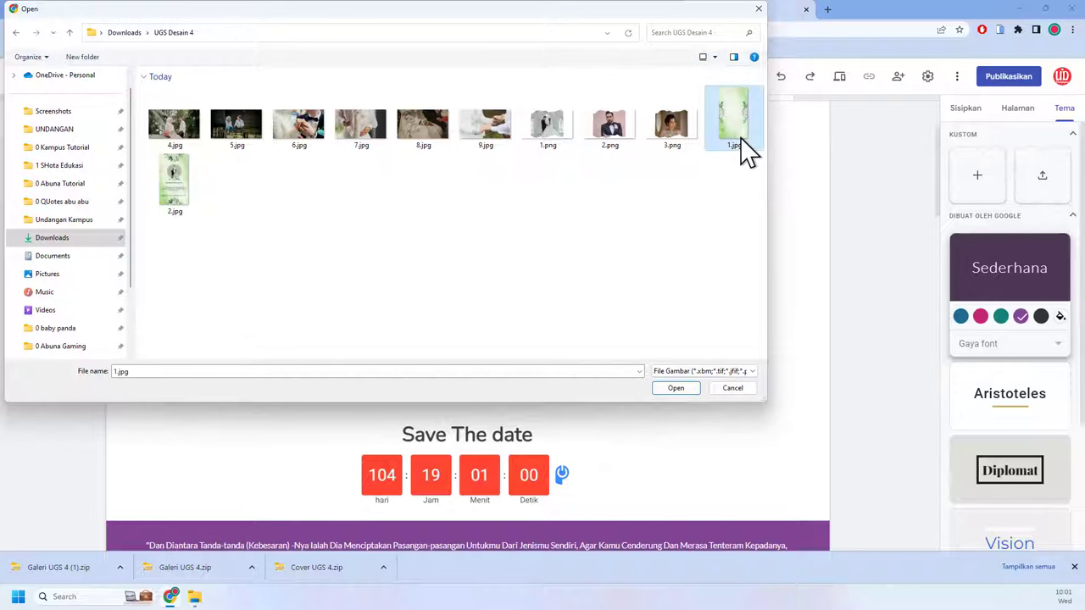
pyautogui.click(675, 388)
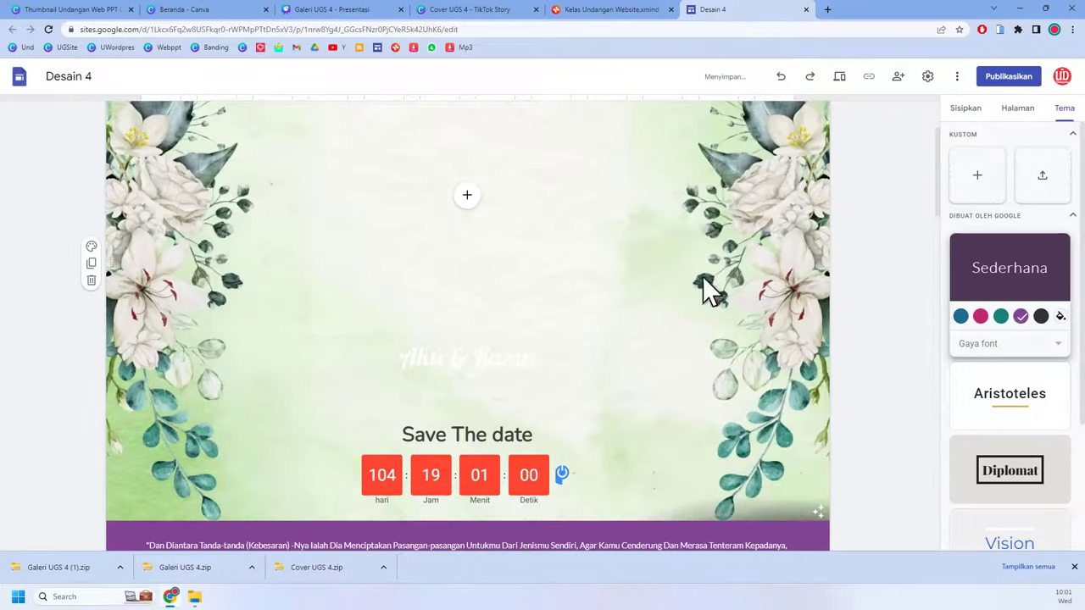
# Step: Examine the opening section's floral background around the couple's names and countdown, down to the verse band
pyautogui.scroll(2, 458, 274)
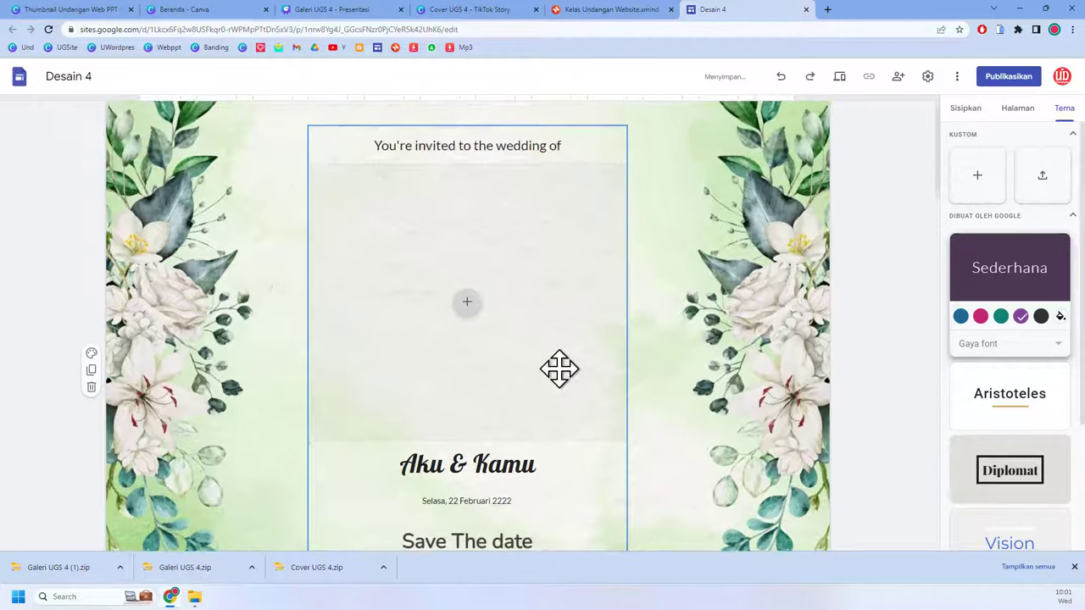
pyautogui.scroll(-3, 561, 380)
pyautogui.scroll(1, 561, 379)
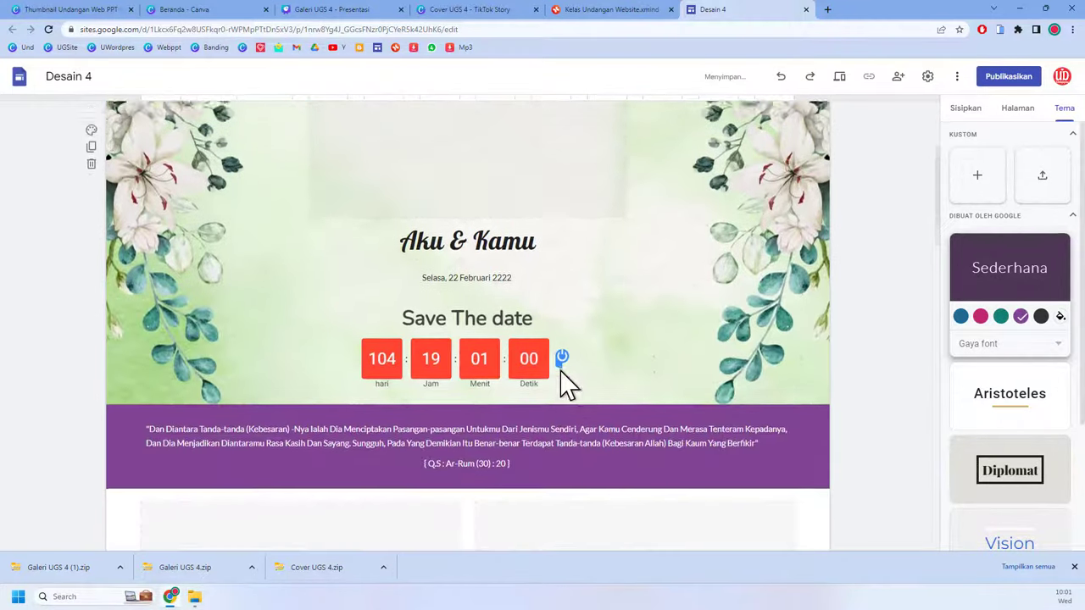
pyautogui.scroll(-2, 330, 393)
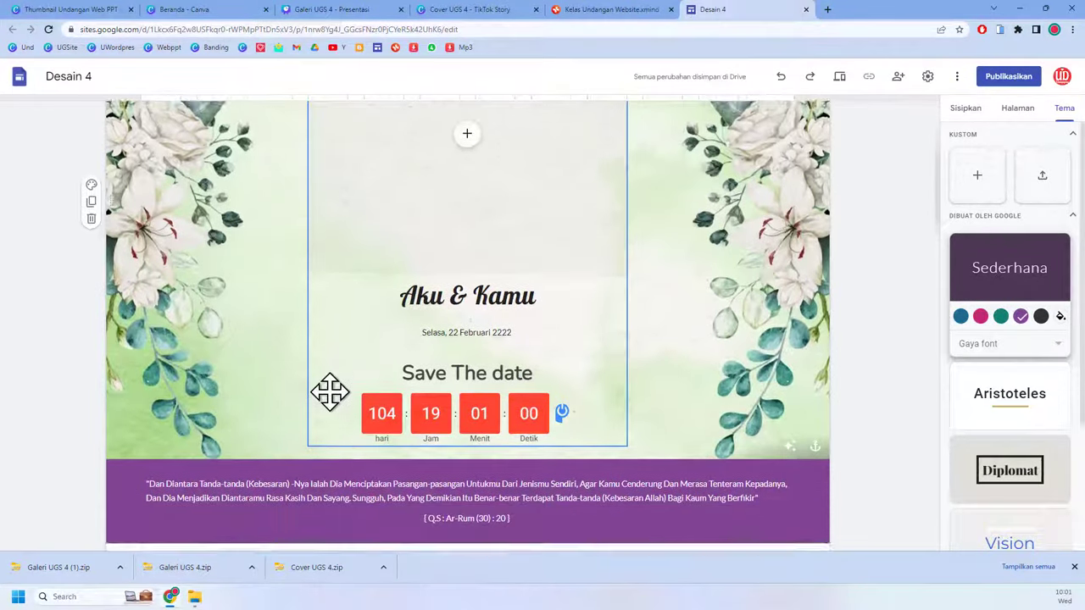
pyautogui.click(331, 393)
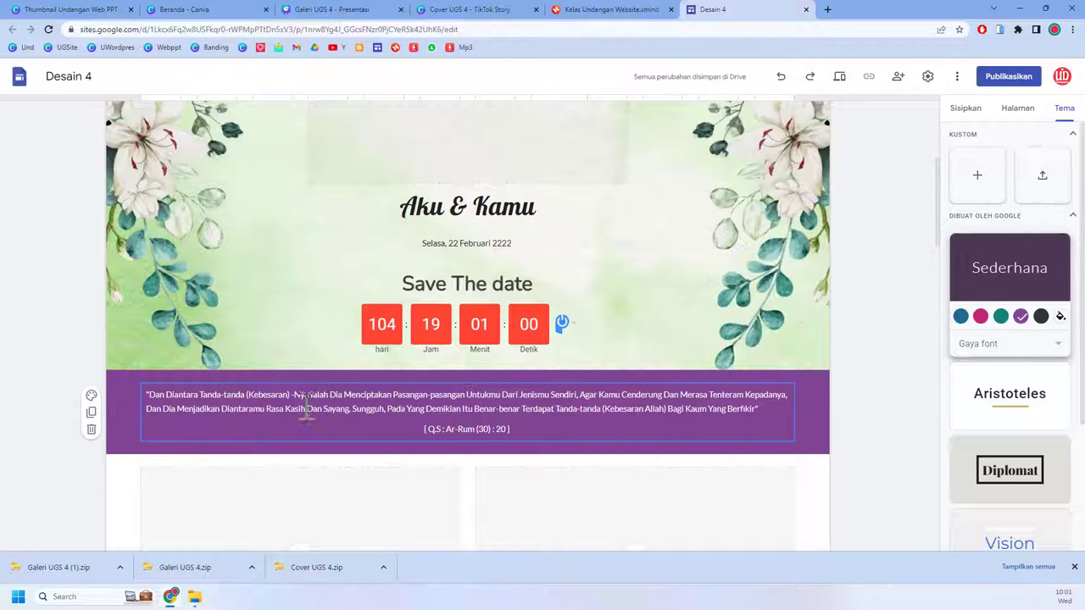
pyautogui.click(312, 127)
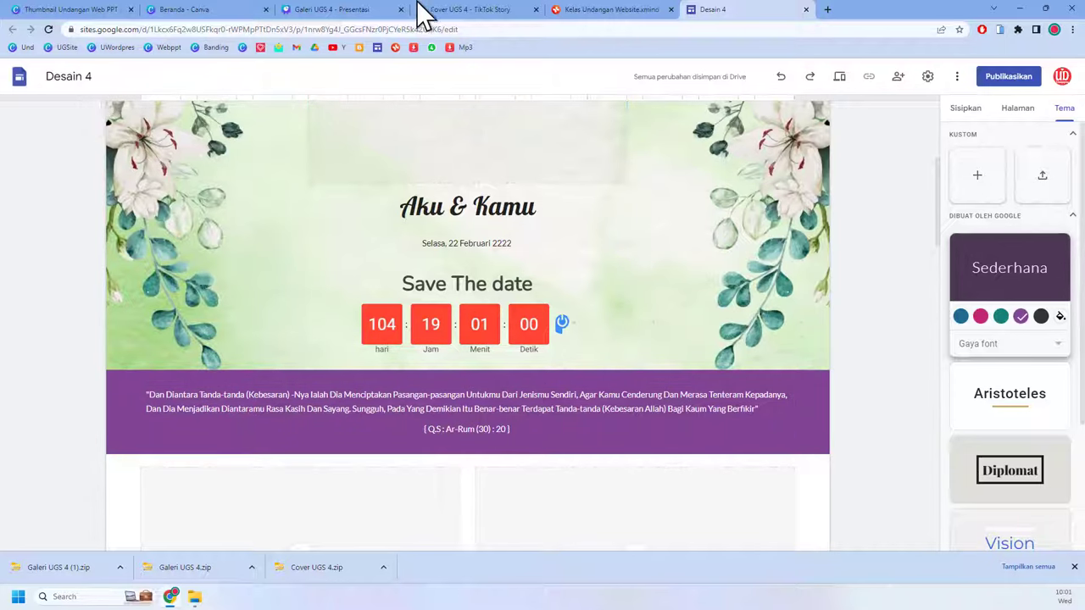
# Step: Switch to the Cover UGS 4 design in Canva and copy the hex colour #375444 of page 2's "Kpd Bpk/Ibu/Saudara/i" text
pyautogui.click(467, 12)
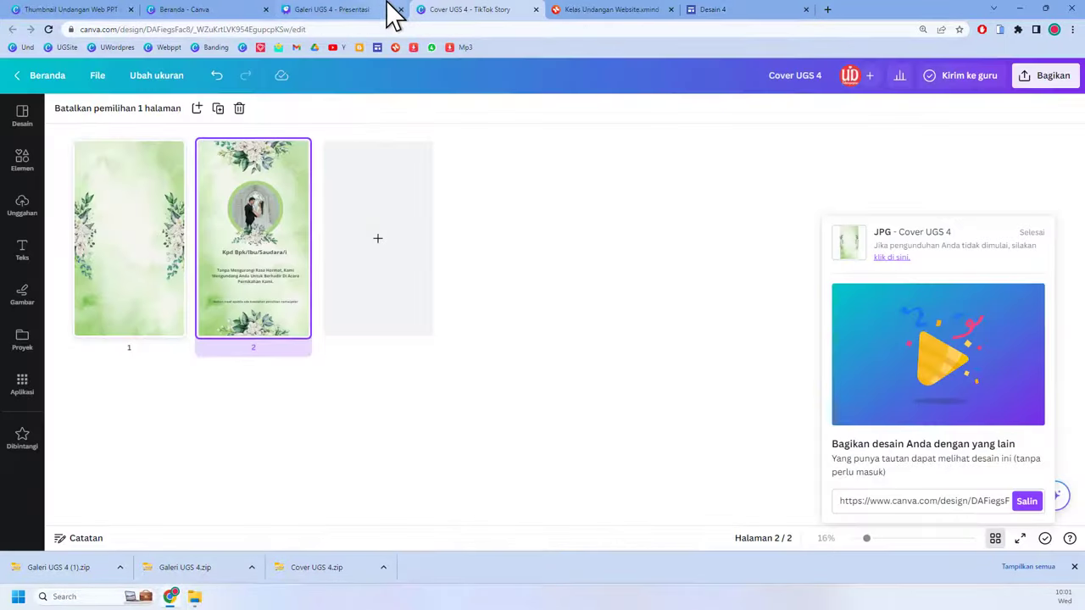
pyautogui.doubleClick(268, 210)
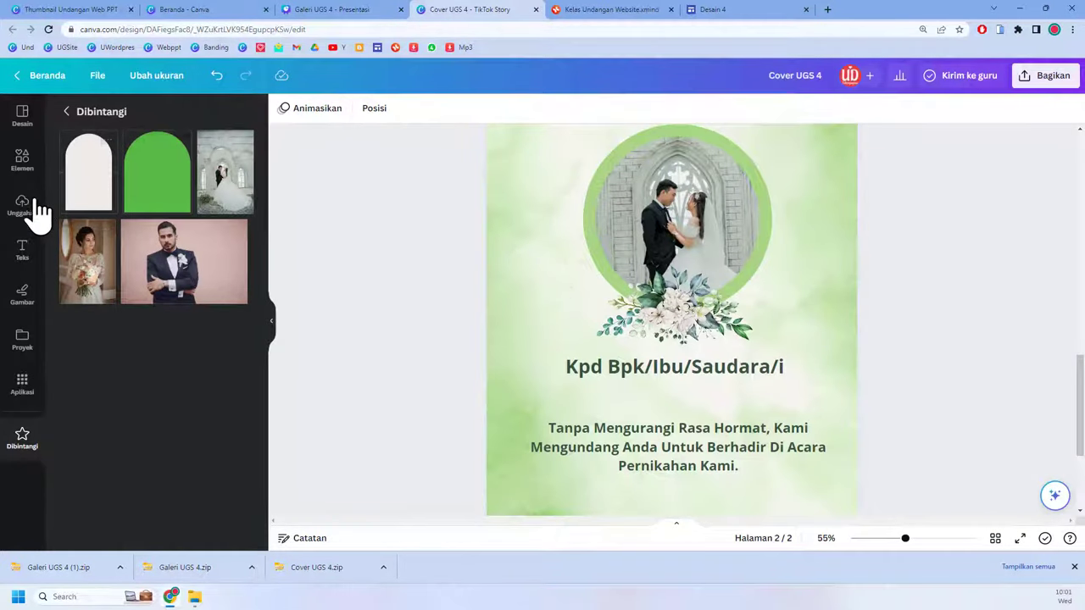
pyautogui.scroll(3, 657, 400)
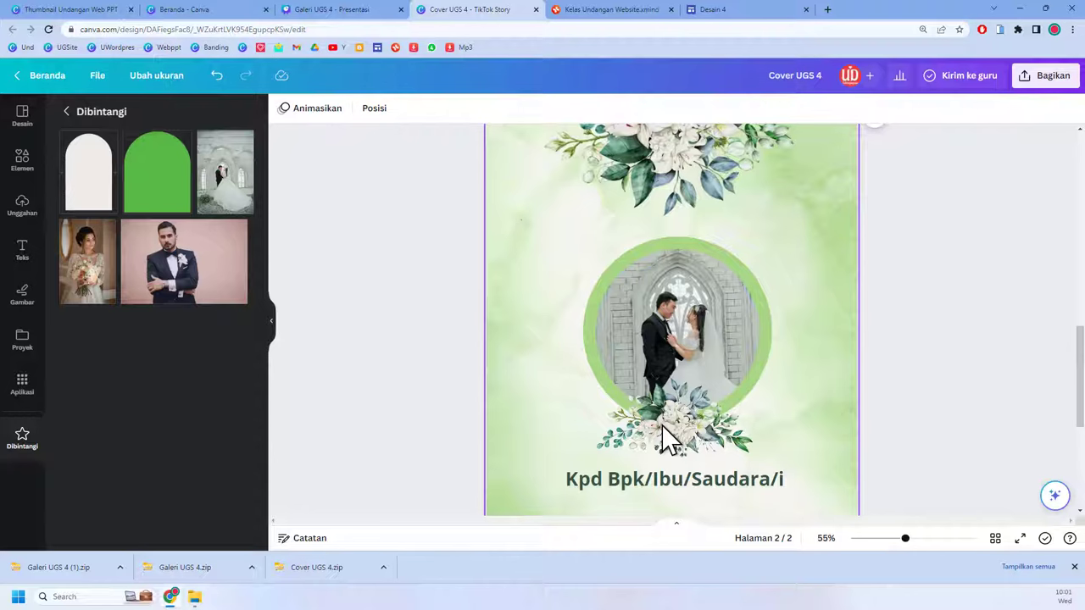
pyautogui.click(666, 482)
pyautogui.click(462, 111)
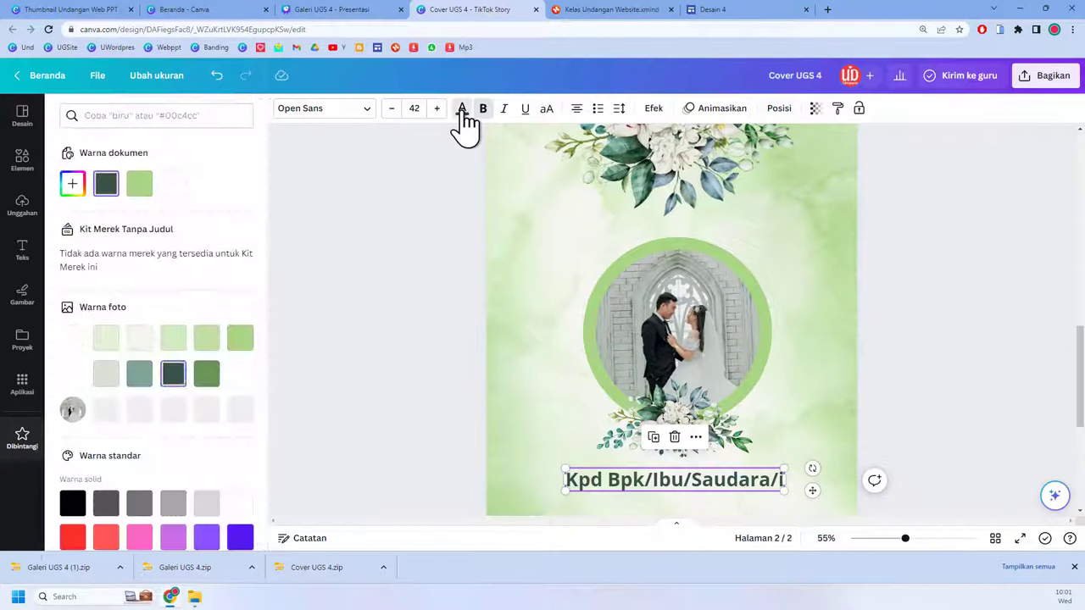
pyautogui.click(78, 185)
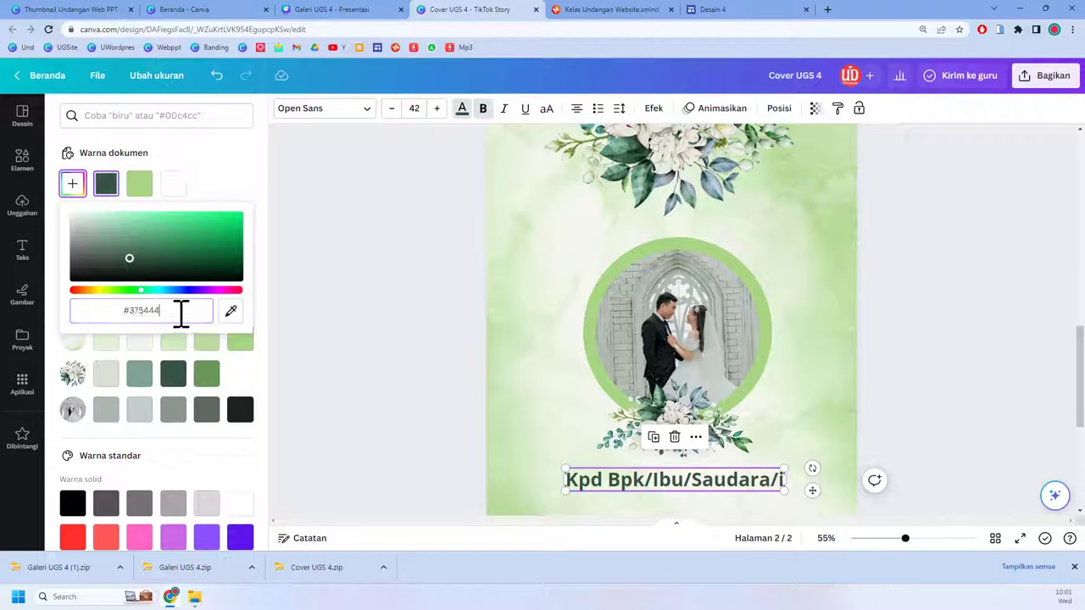
pyautogui.moveTo(179, 312); pyautogui.dragTo(114, 312)
pyautogui.hotkey('ctrl', 'c')
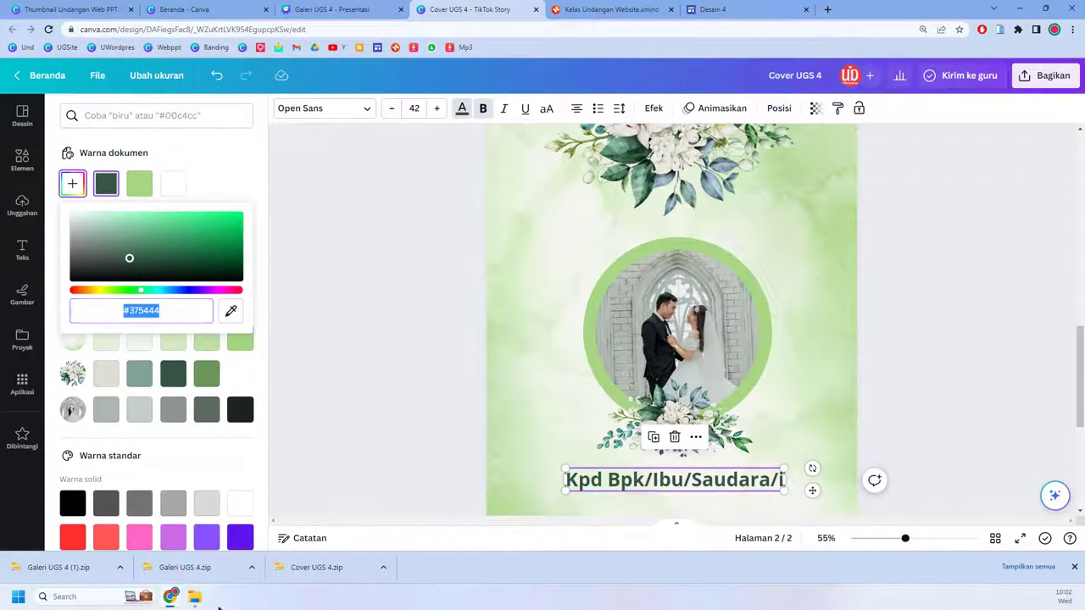
pyautogui.click(168, 600)
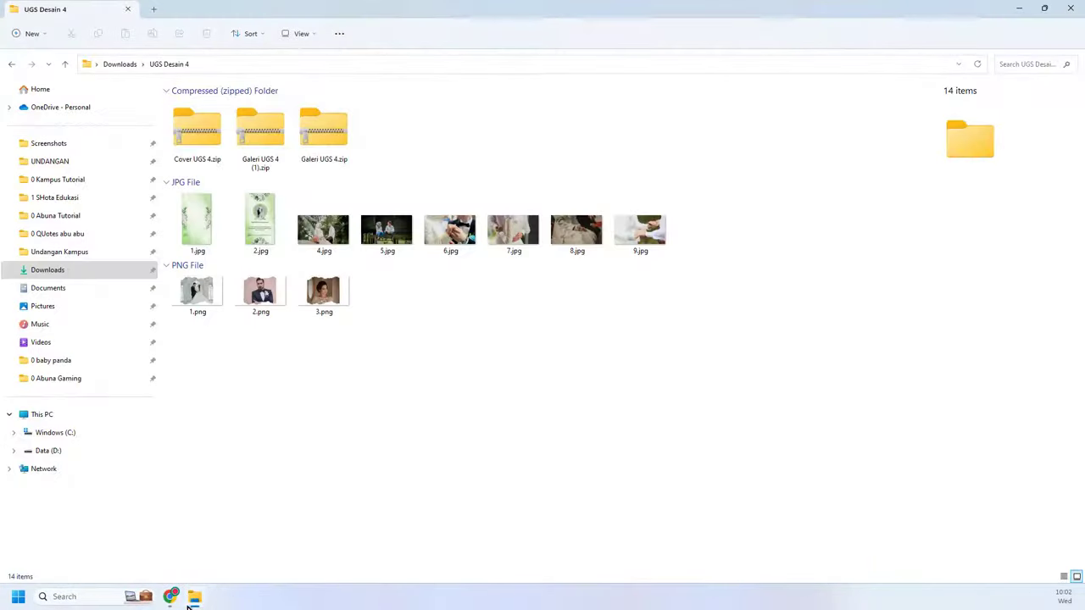
pyautogui.click(170, 597)
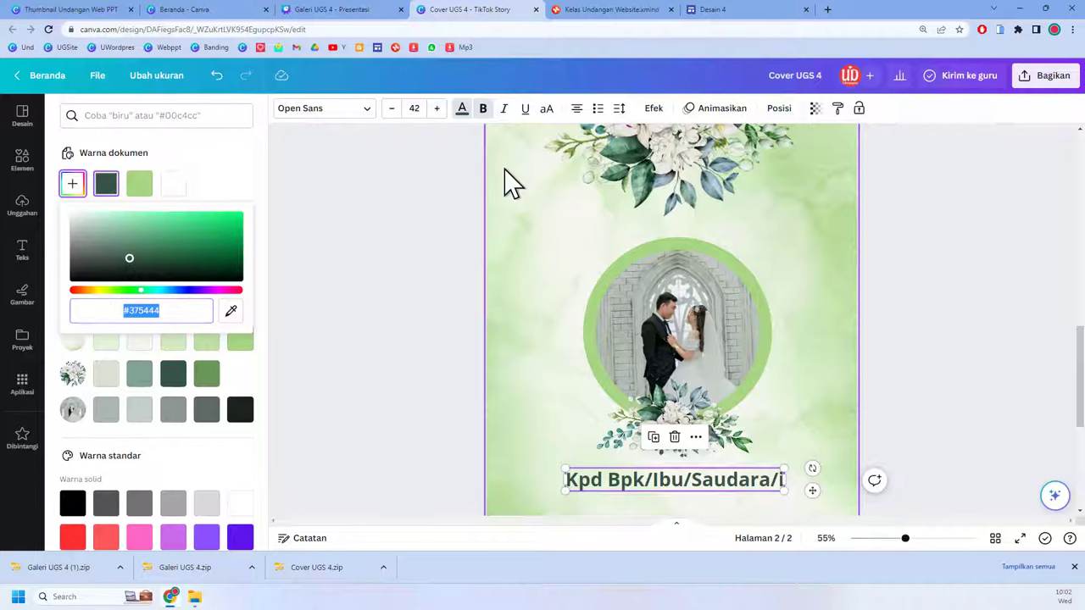
# Step: Switch back to the Desain 4 site and set the Sederhana theme's custom colour to #375444
pyautogui.click(694, 10)
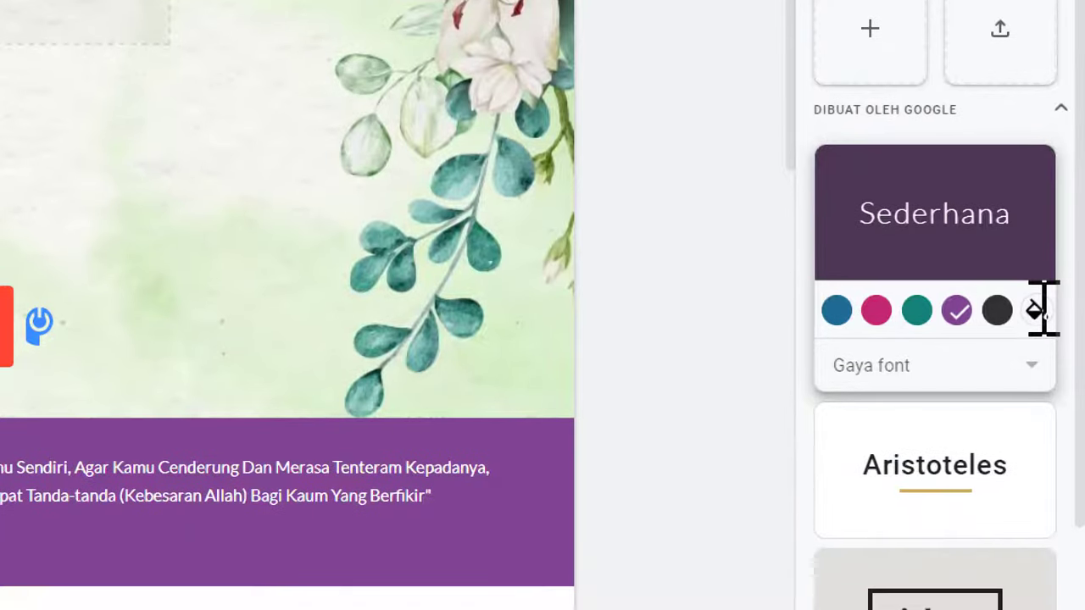
pyautogui.click(1036, 310)
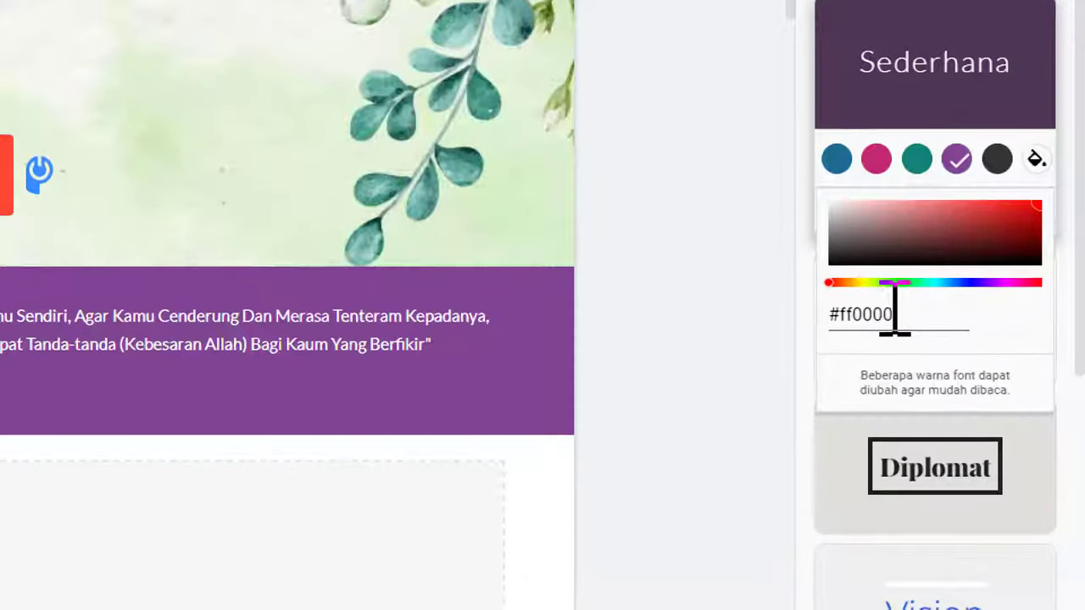
pyautogui.moveTo(894, 313); pyautogui.dragTo(838, 315)
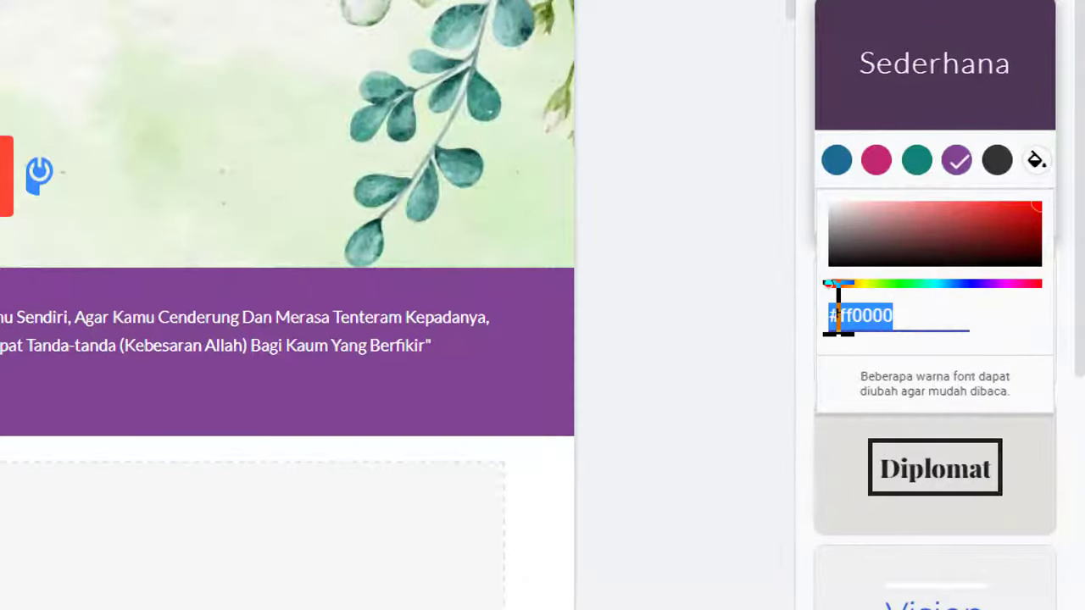
pyautogui.hotkey('ctrl', 'v')
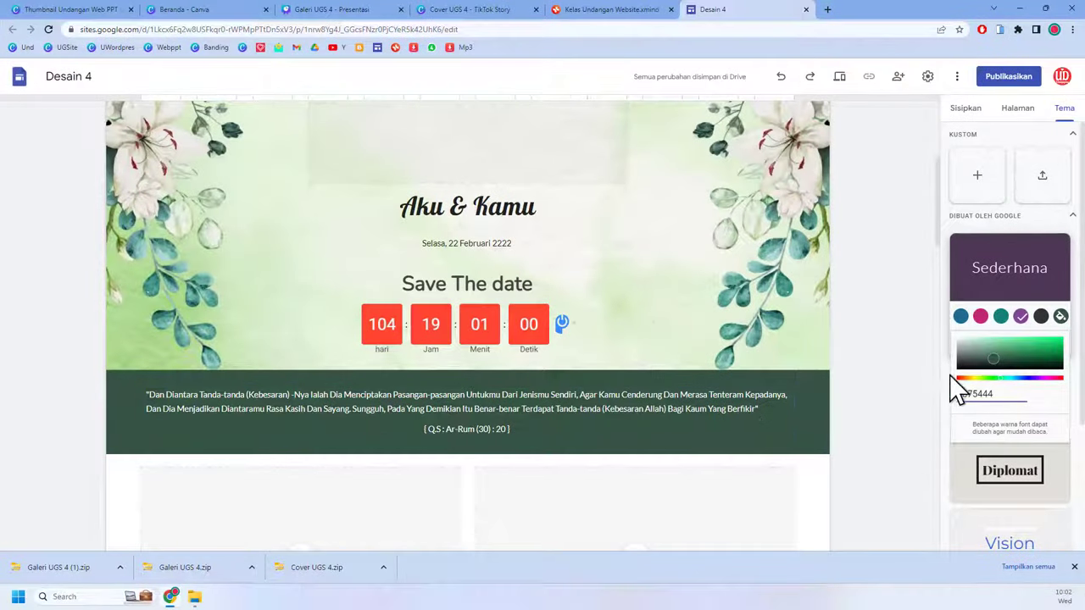
# Step: Examine the new theme colour across all page sections, from the verse band down to RSVP / Doa and back to the opening section
pyautogui.scroll(-2, 537, 376)
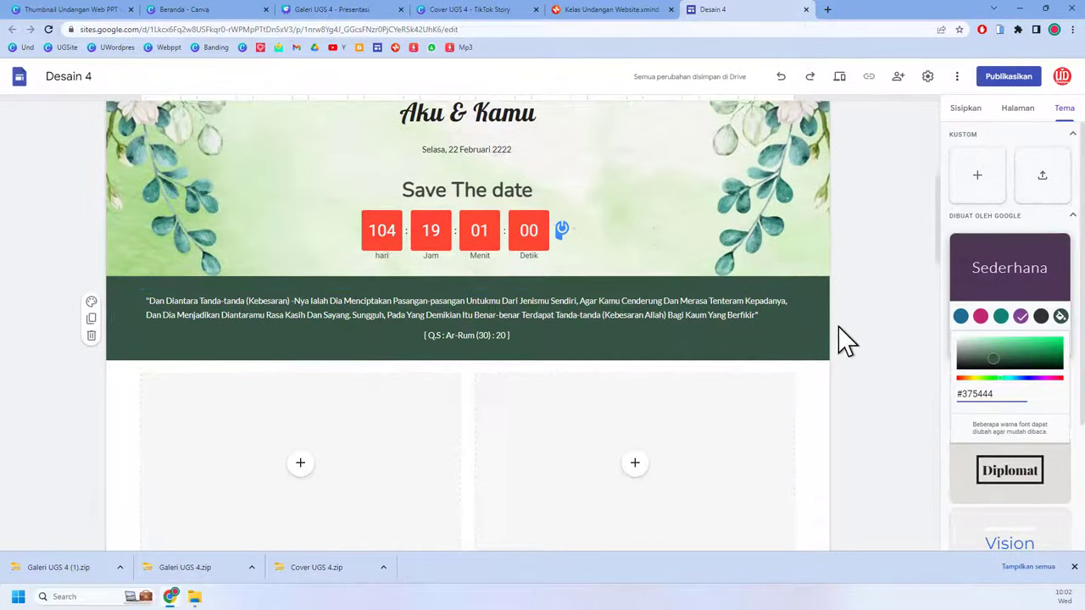
pyautogui.scroll(-6, 654, 381)
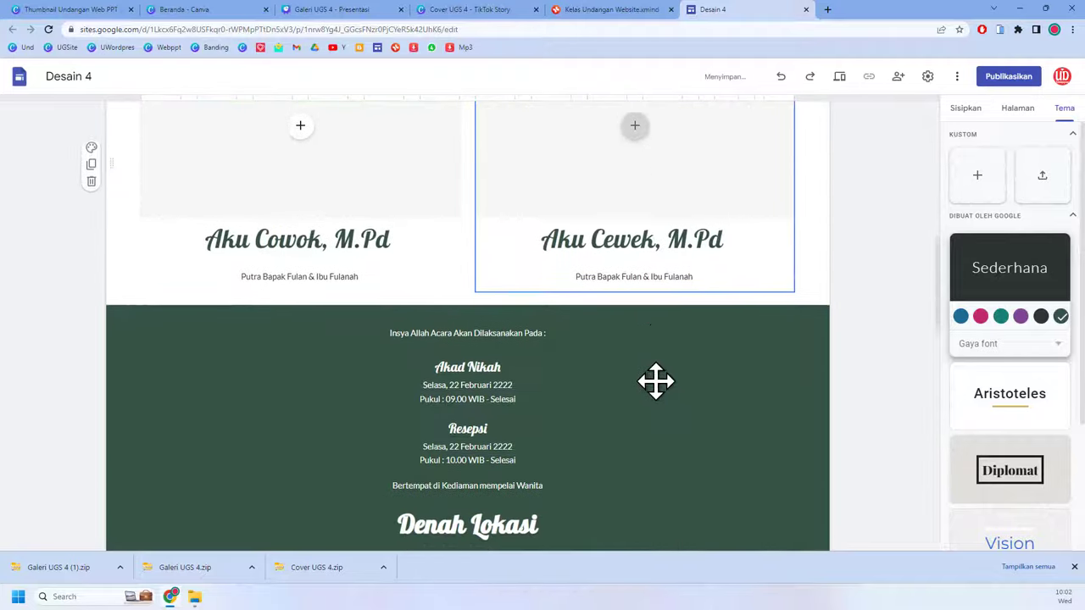
pyautogui.scroll(-7, 657, 381)
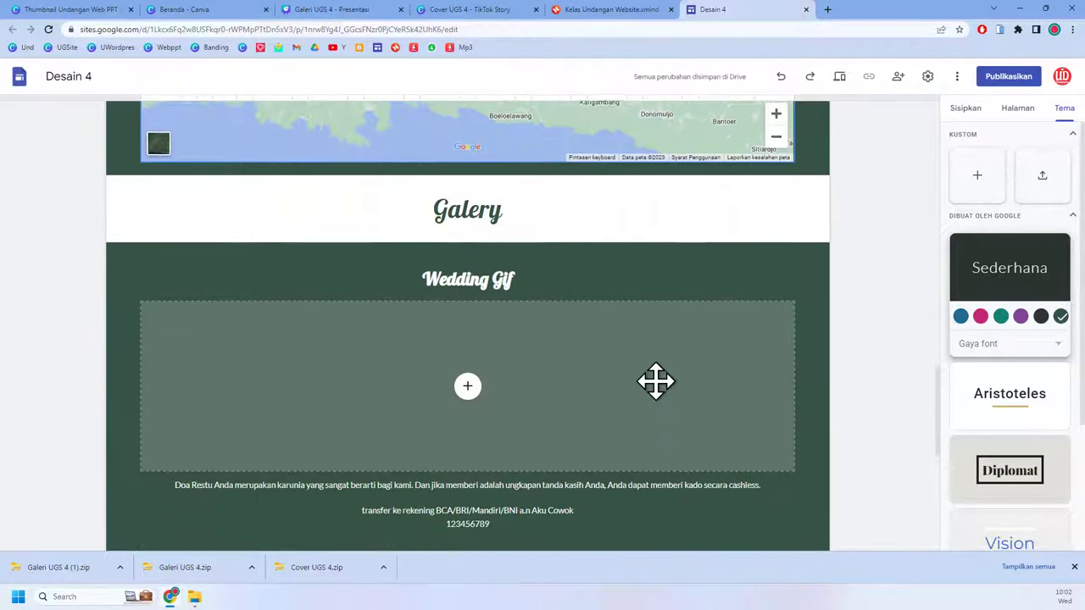
pyautogui.scroll(-3, 656, 380)
pyautogui.scroll(6, 656, 380)
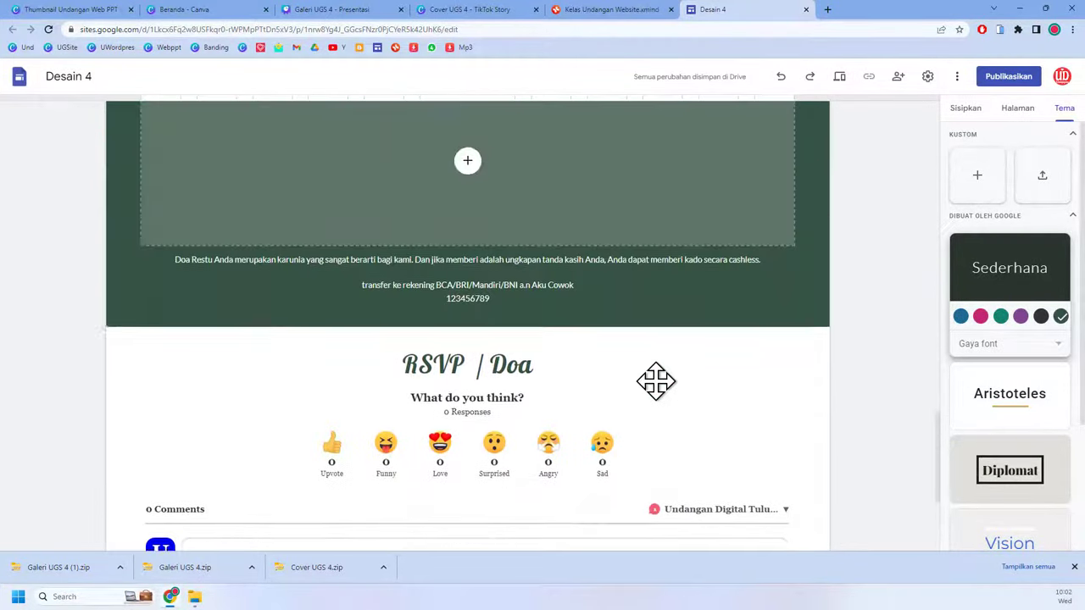
pyautogui.scroll(10, 656, 381)
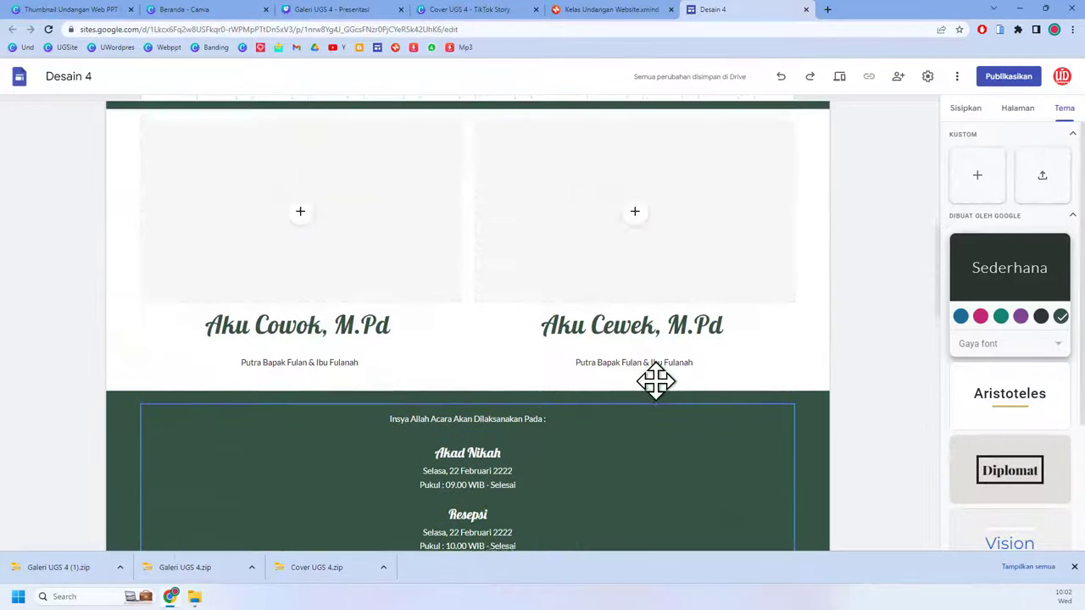
pyautogui.scroll(5, 656, 381)
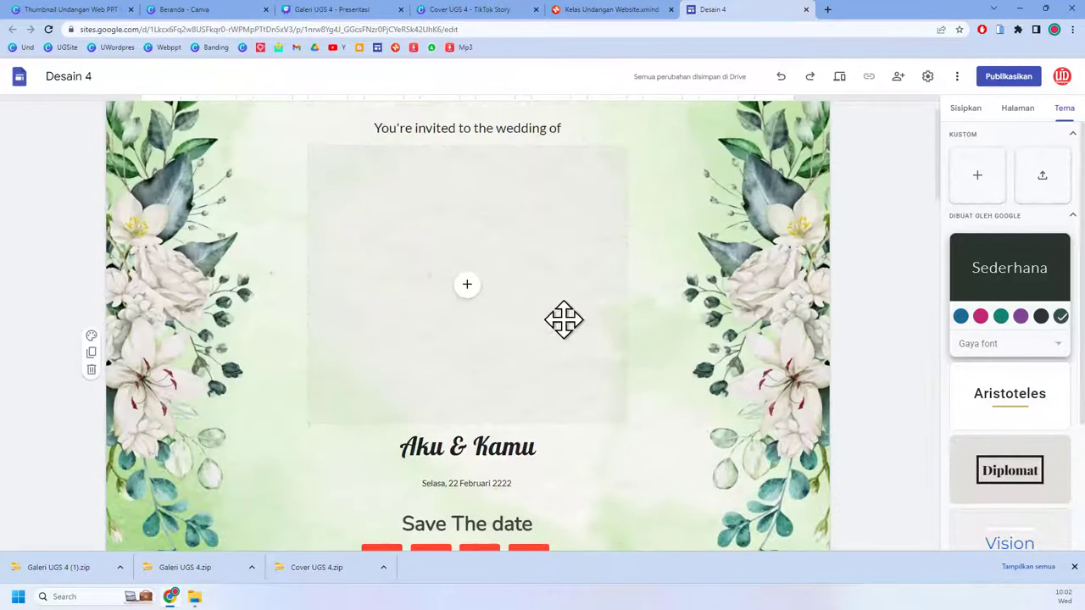
pyautogui.click(468, 287)
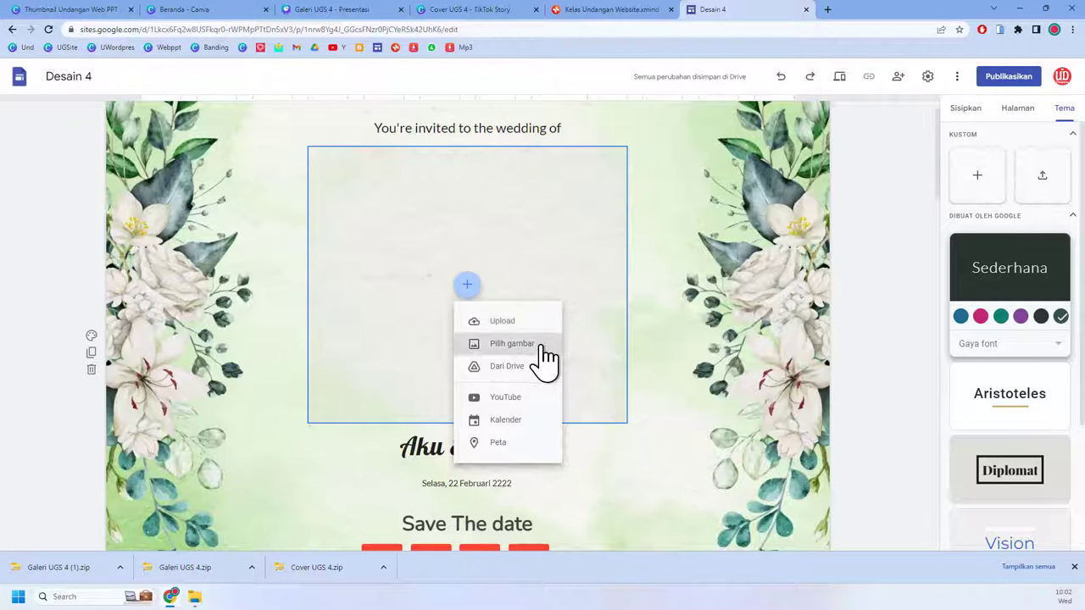
pyautogui.click(533, 322)
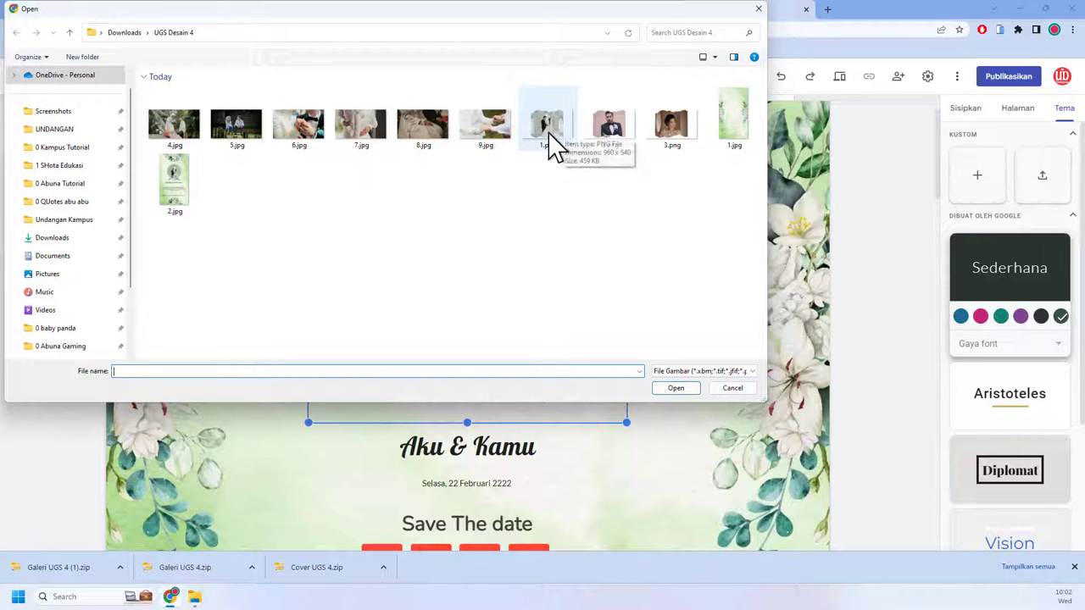
pyautogui.click(734, 390)
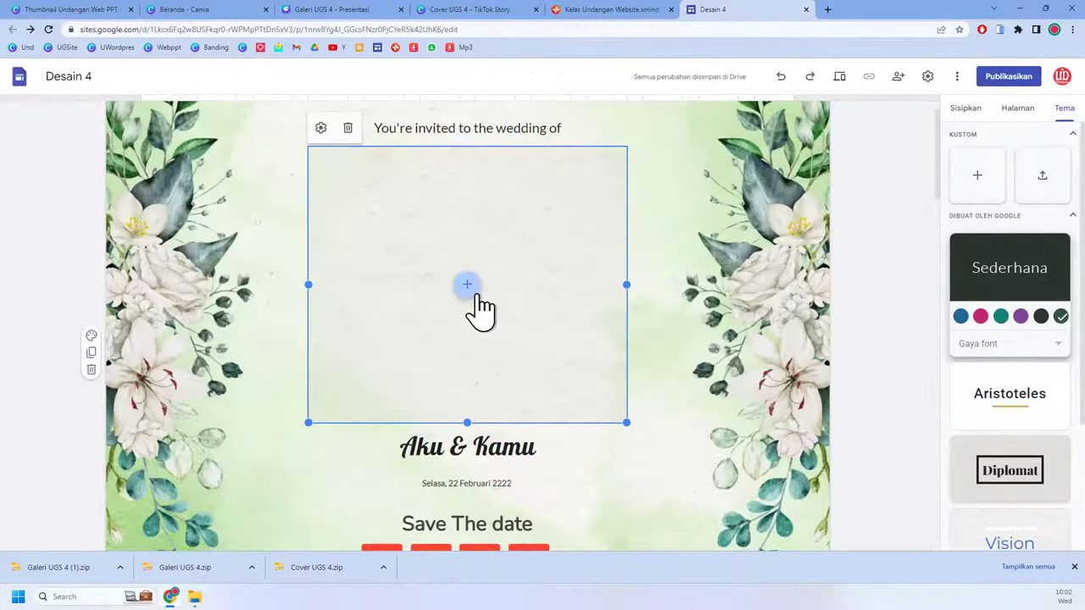
# Step: Fill the opening section's image placeholder with karakter animasi 7 from the Drive folder Kampus Tutorial > 8 Undangan website > Karakter animasi
pyautogui.click(469, 288)
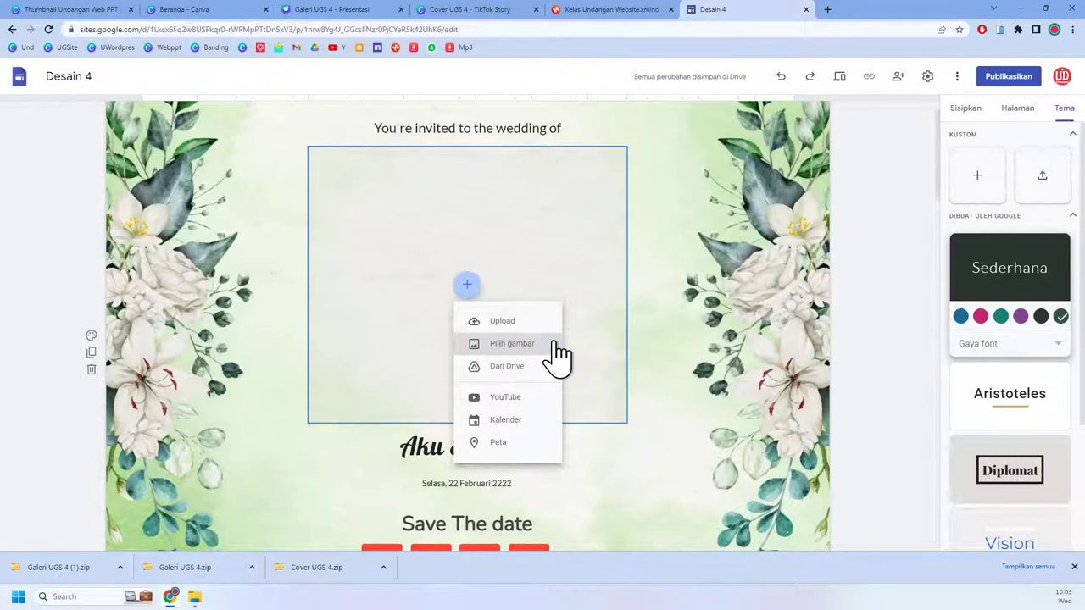
pyautogui.click(527, 354)
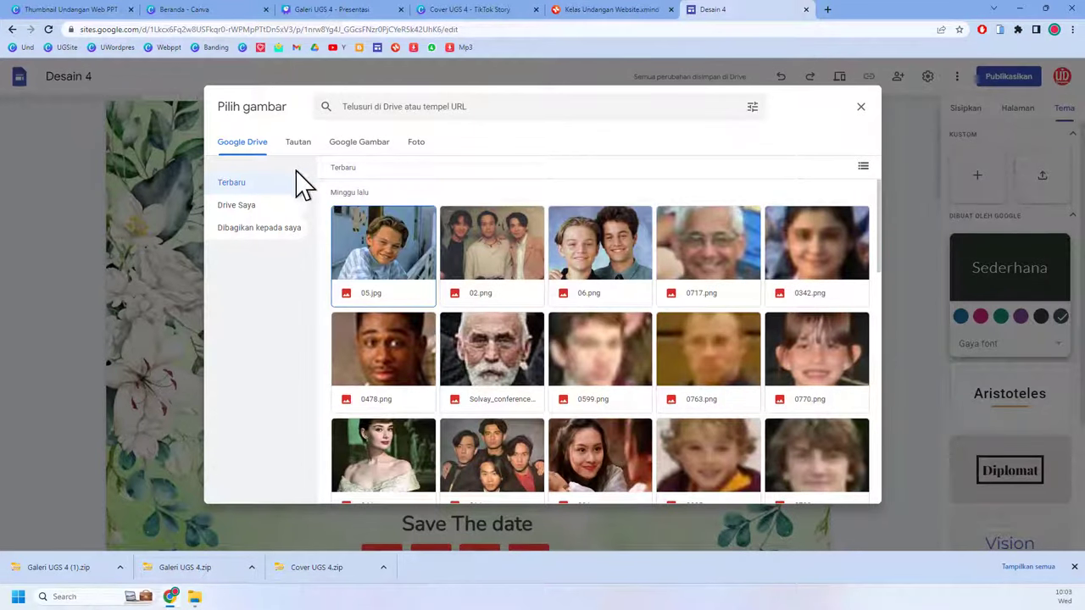
pyautogui.click(267, 205)
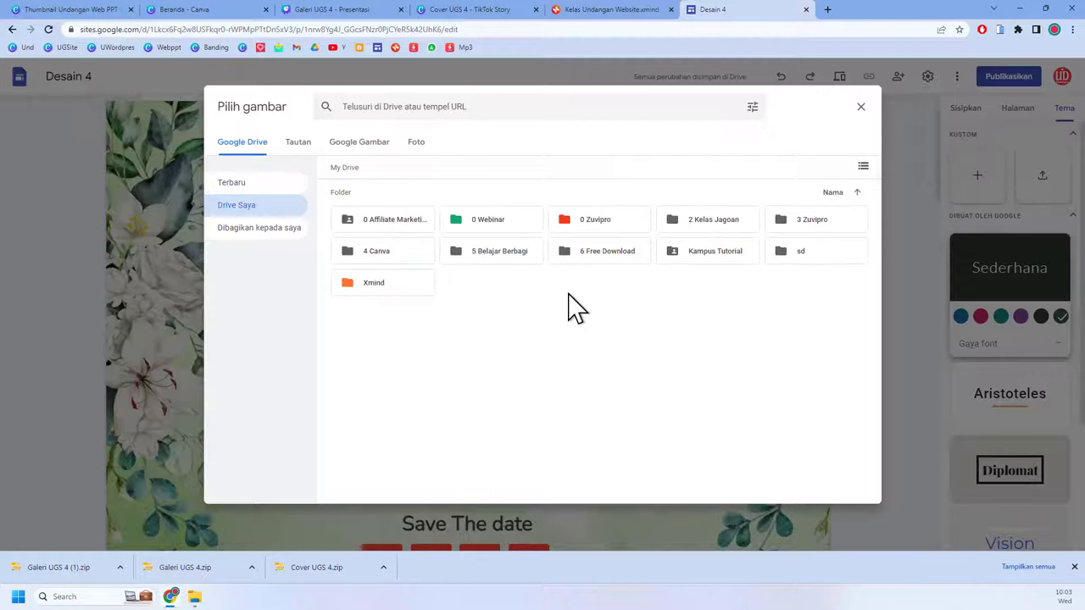
pyautogui.doubleClick(694, 258)
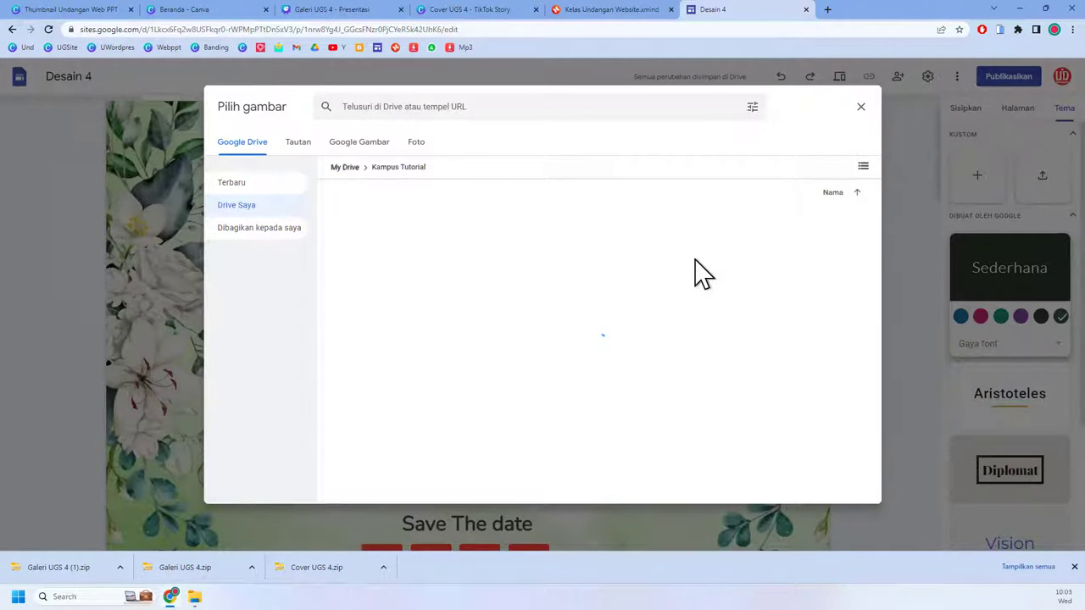
pyautogui.doubleClick(600, 254)
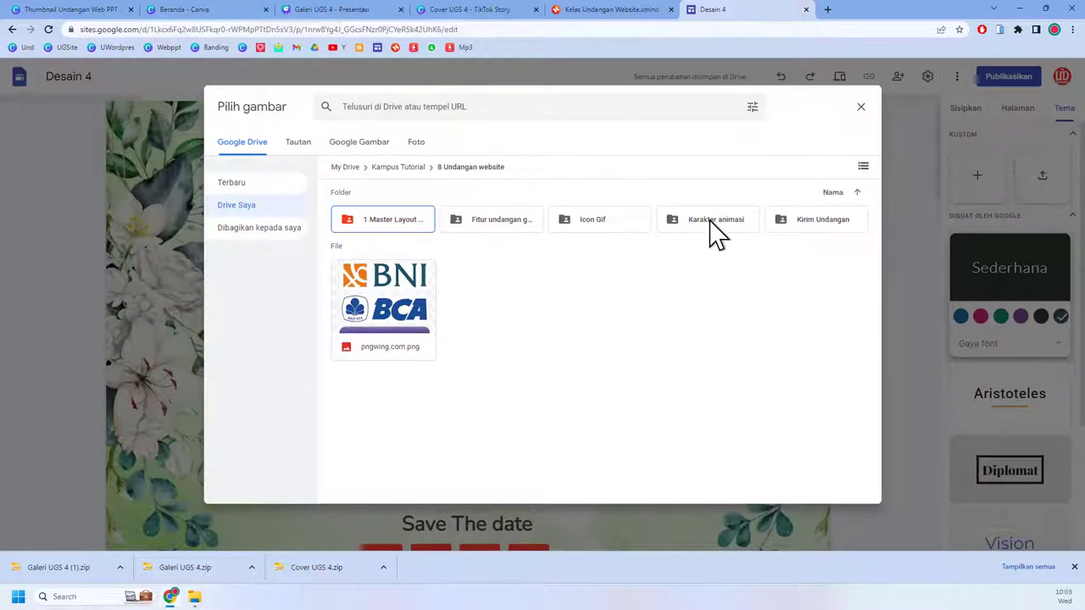
pyautogui.doubleClick(716, 229)
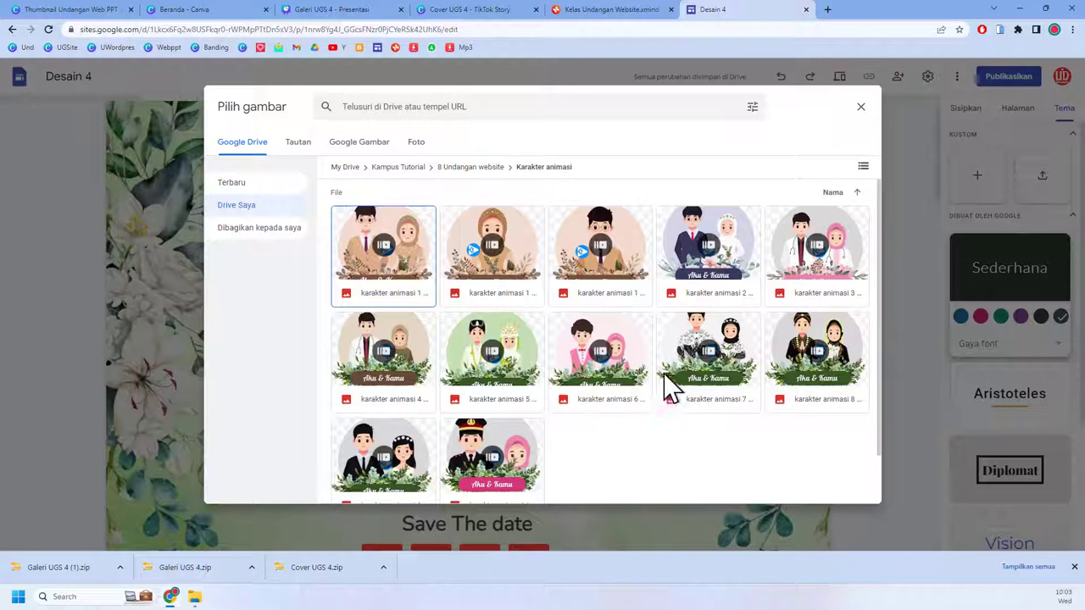
pyautogui.click(702, 346)
pyautogui.click(845, 488)
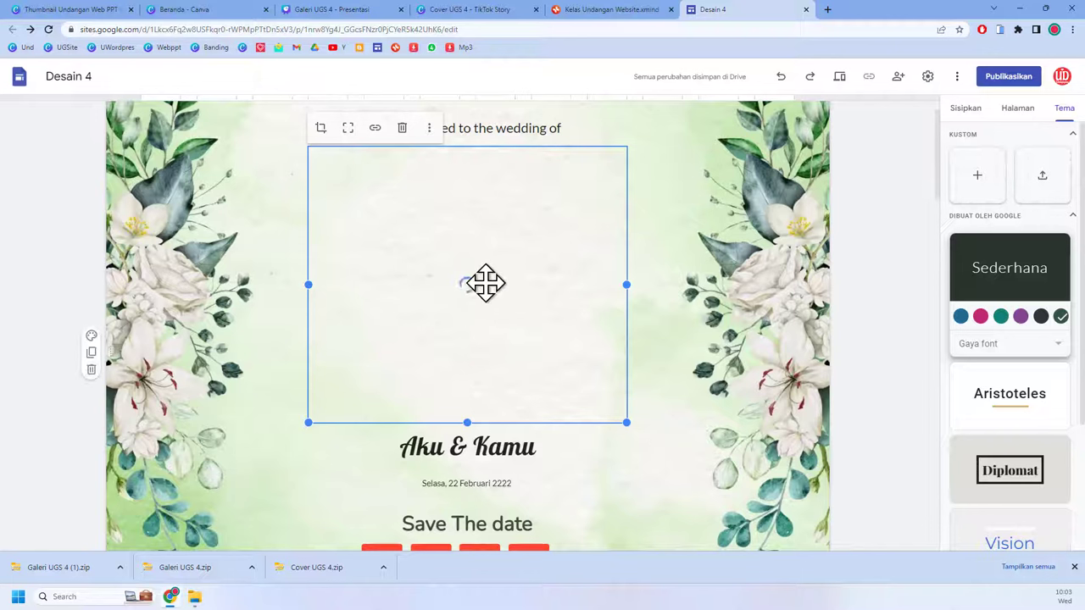
pyautogui.scroll(-2, 525, 393)
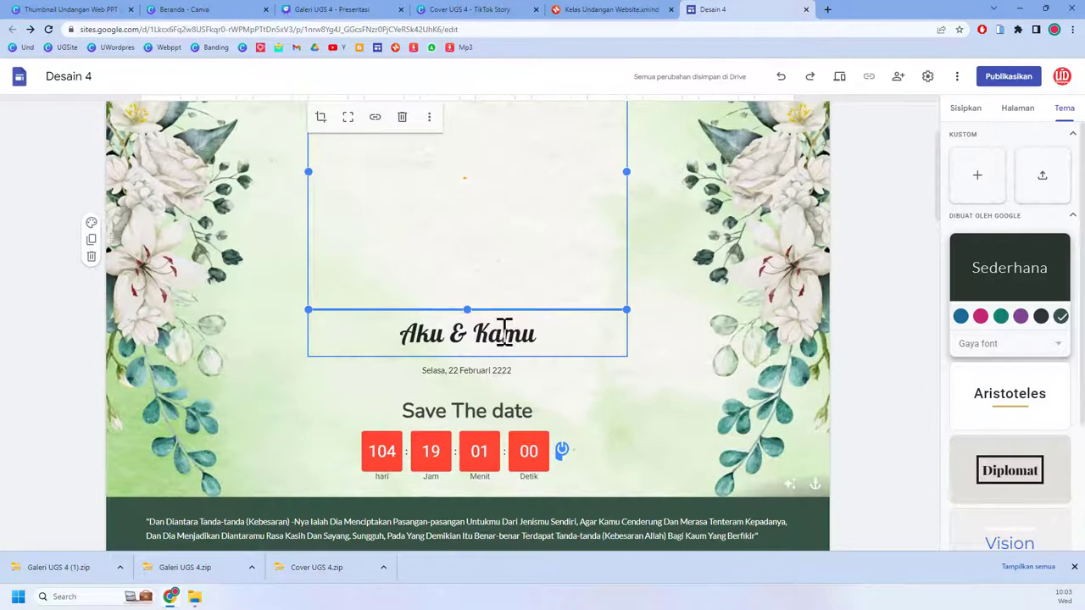
pyautogui.scroll(-1, 517, 388)
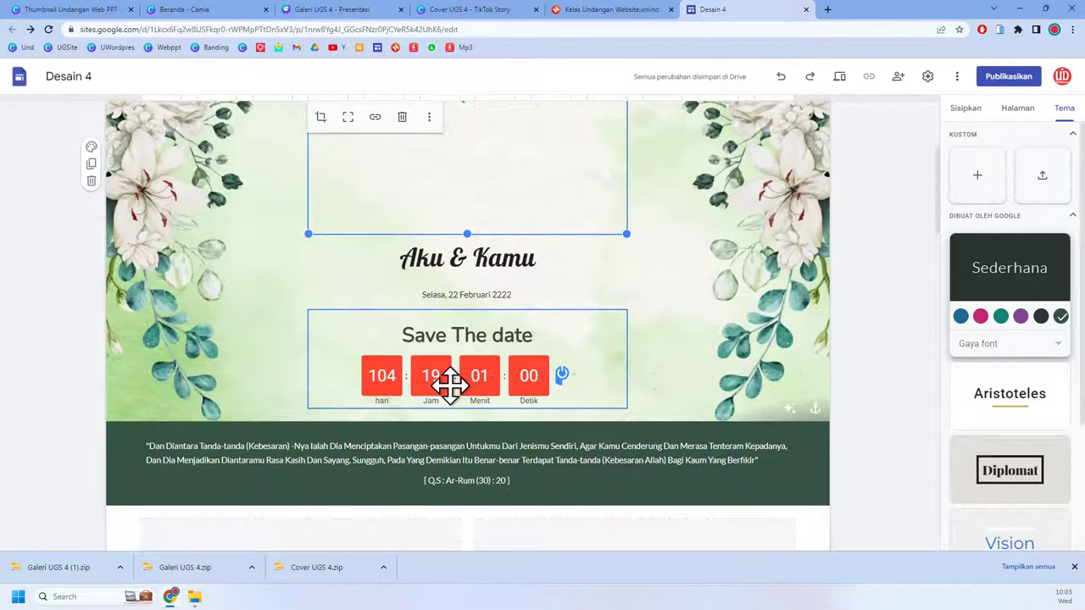
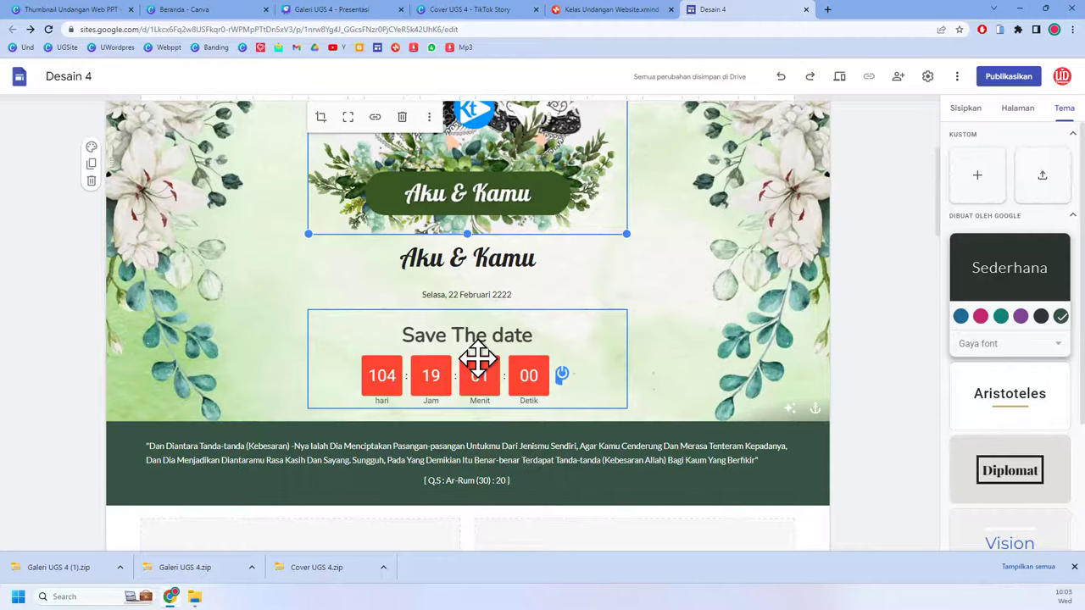
# Step: Fill the groom's image placeholder below the verse band by uploading 2.png from Downloads > UGS Desain 4
pyautogui.scroll(-2, 477, 360)
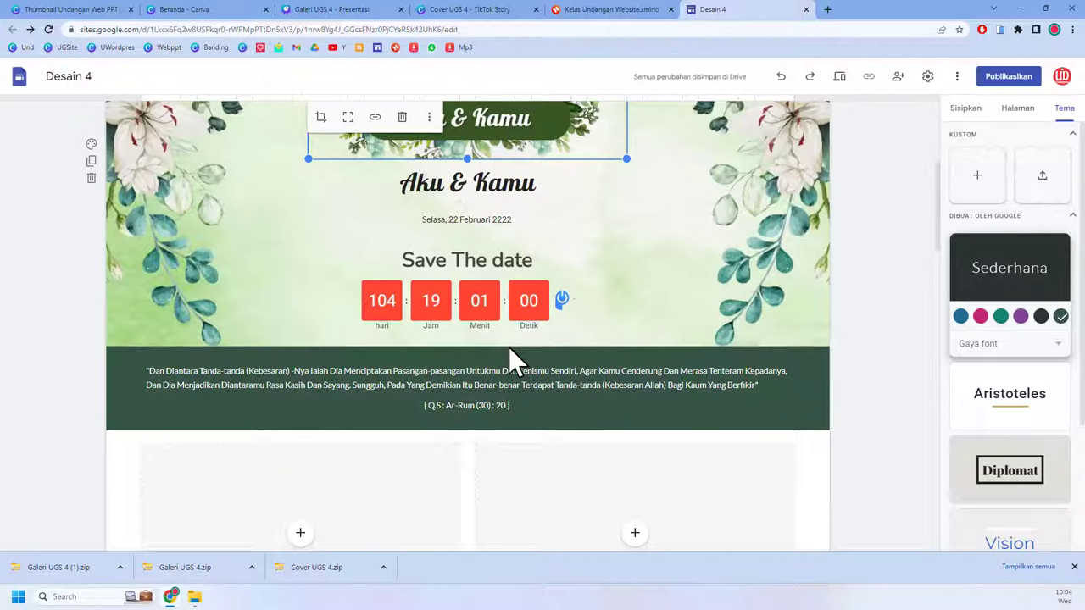
pyautogui.scroll(-2, 517, 381)
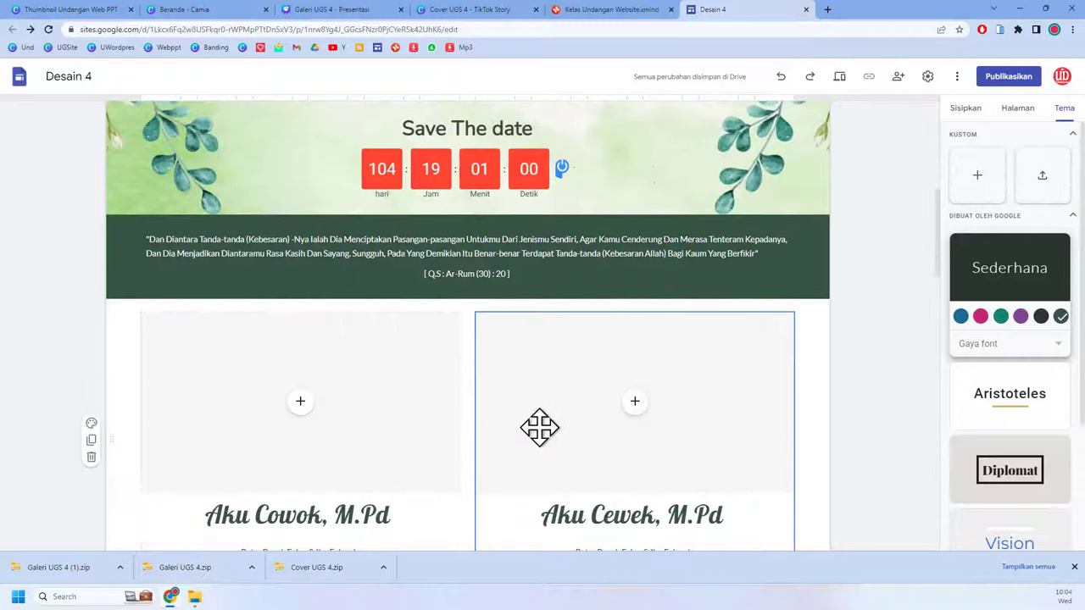
pyautogui.scroll(-1, 593, 368)
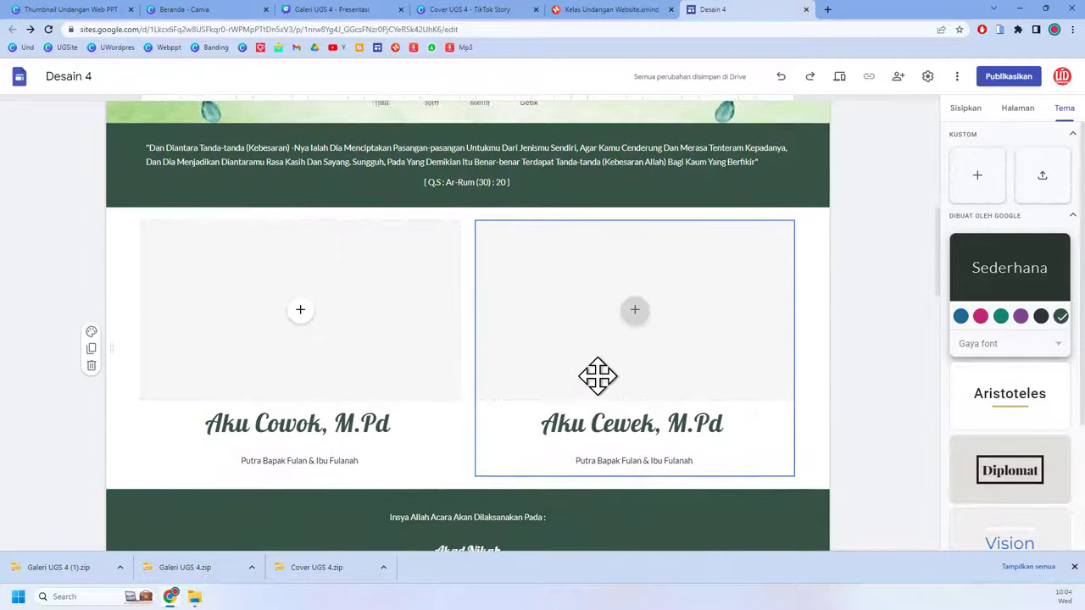
pyautogui.click(300, 312)
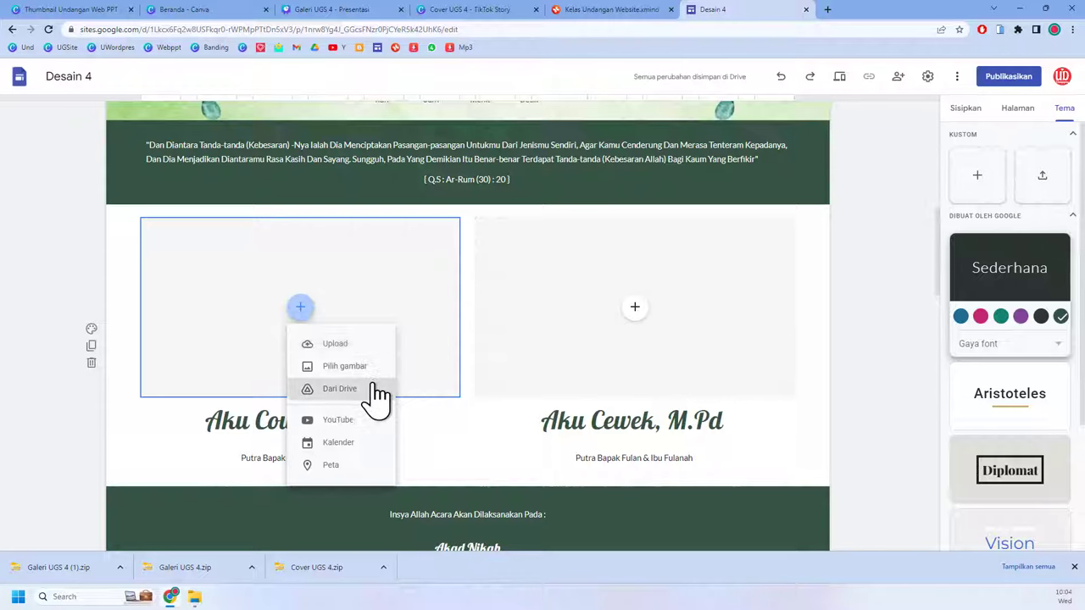
pyautogui.click(244, 427)
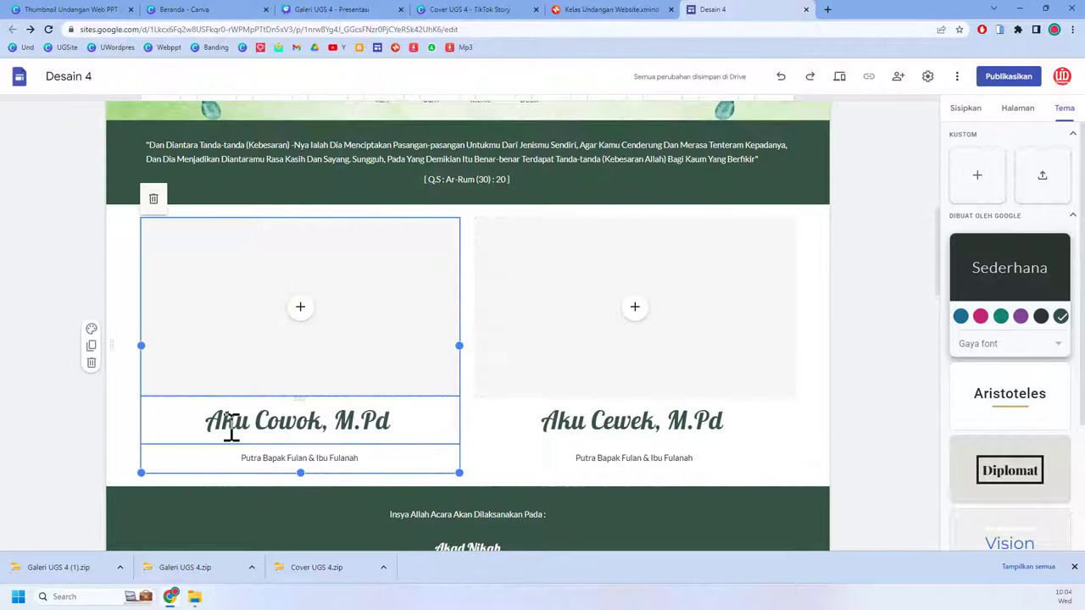
pyautogui.click(363, 462)
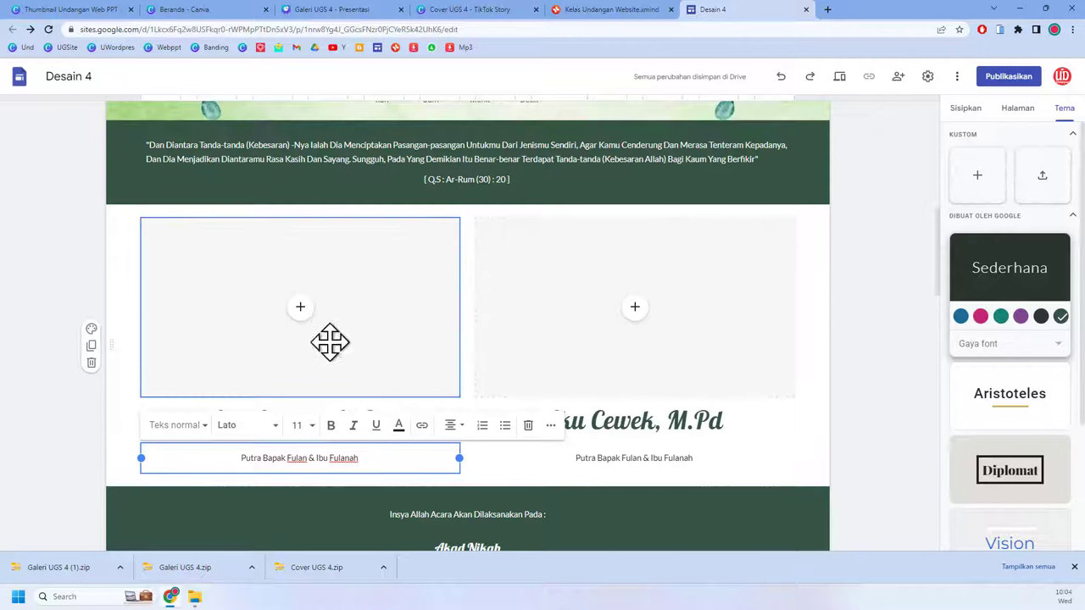
pyautogui.click(299, 310)
pyautogui.click(344, 343)
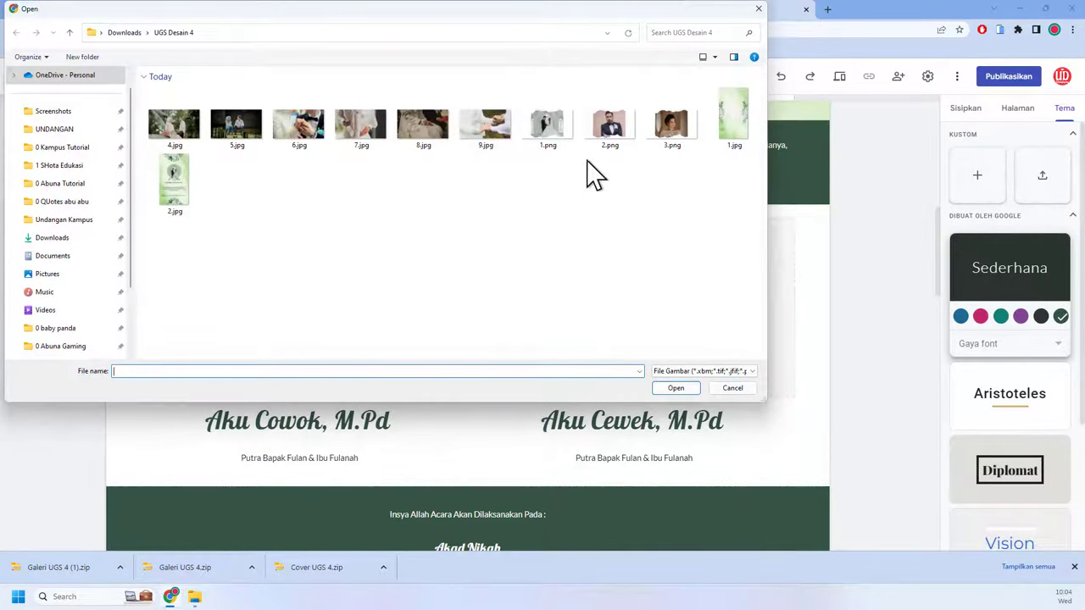
pyautogui.click(609, 127)
pyautogui.click(677, 387)
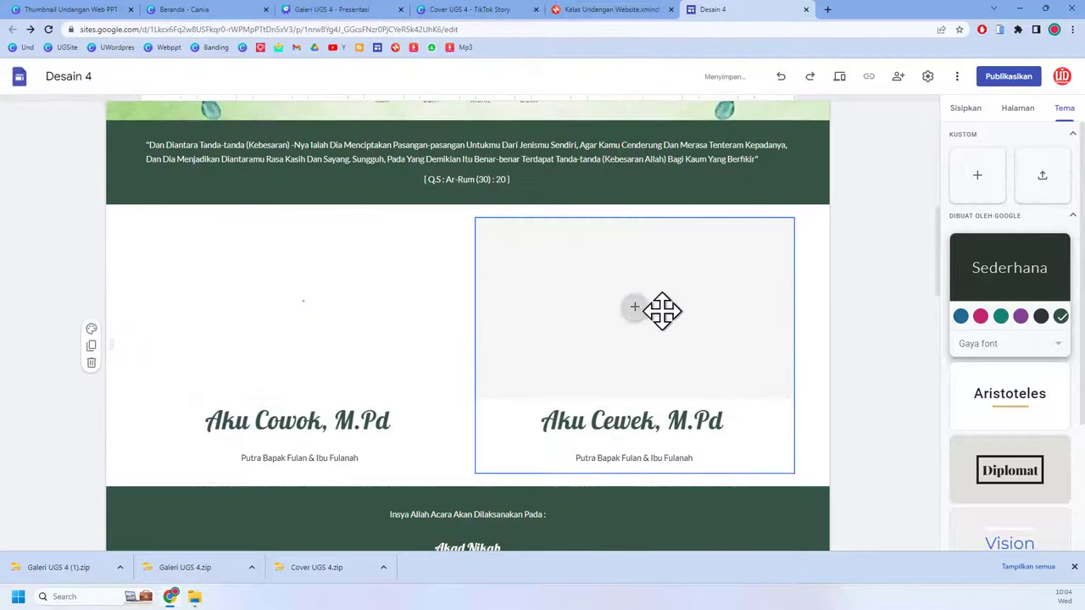
# Step: Fill the bride's image placeholder beside the groom's photo by uploading 3.png from Downloads > UGS Desain 4
pyautogui.click(635, 308)
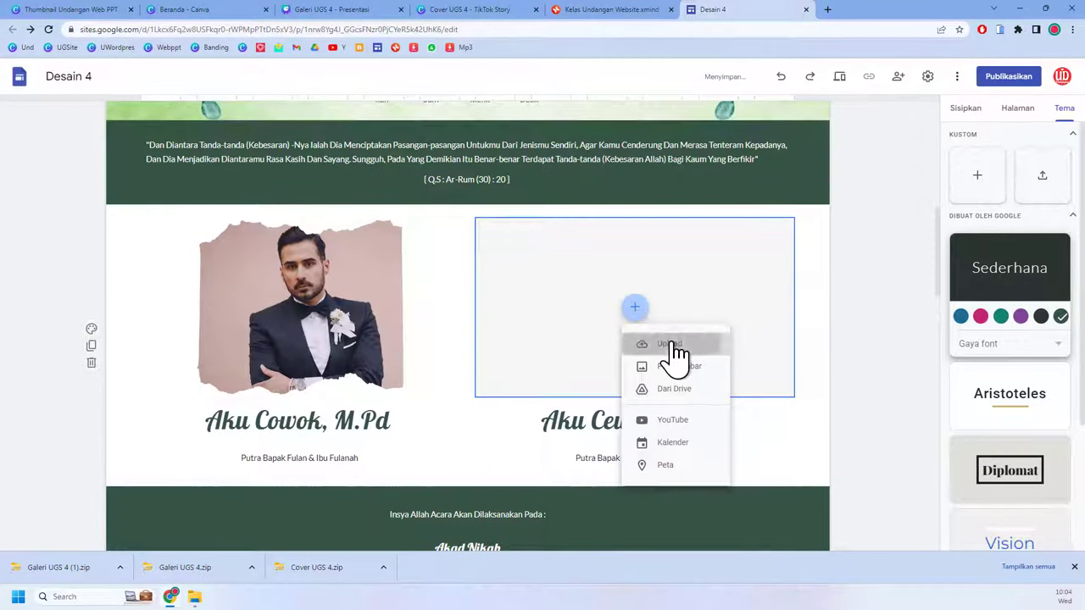
pyautogui.click(670, 344)
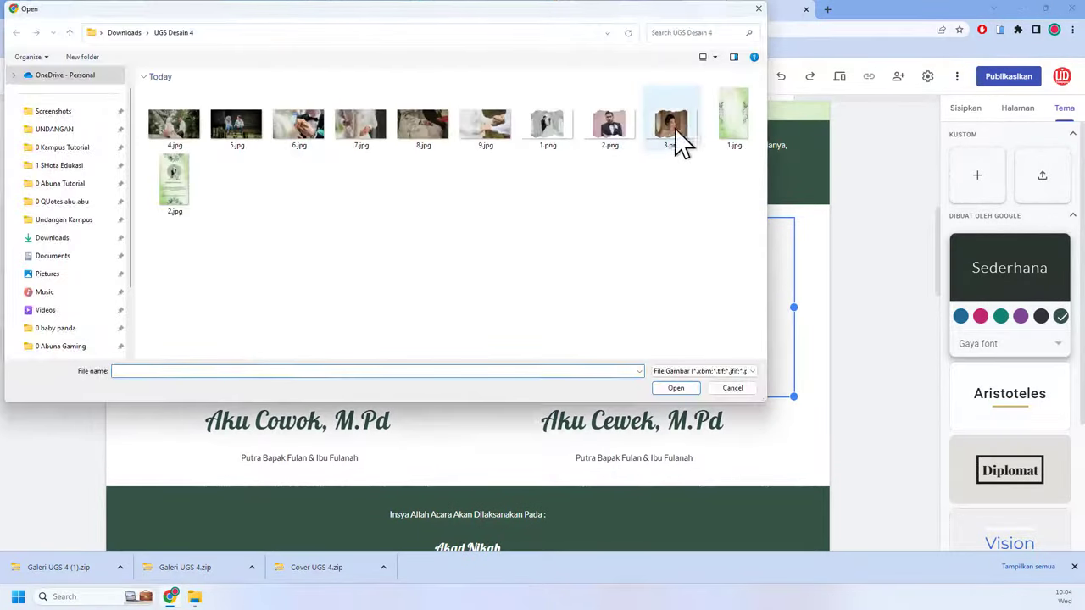
pyautogui.click(673, 128)
pyautogui.click(689, 387)
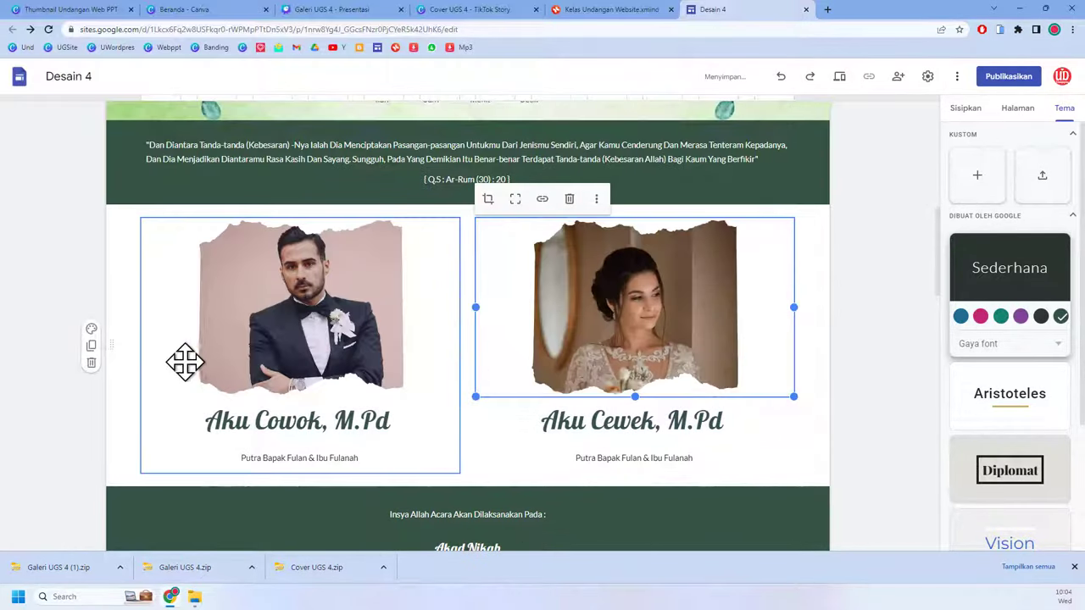
# Step: Open the image file selection for uploading a background photo to the bride and groom section
pyautogui.click(92, 331)
pyautogui.moveTo(180, 435)
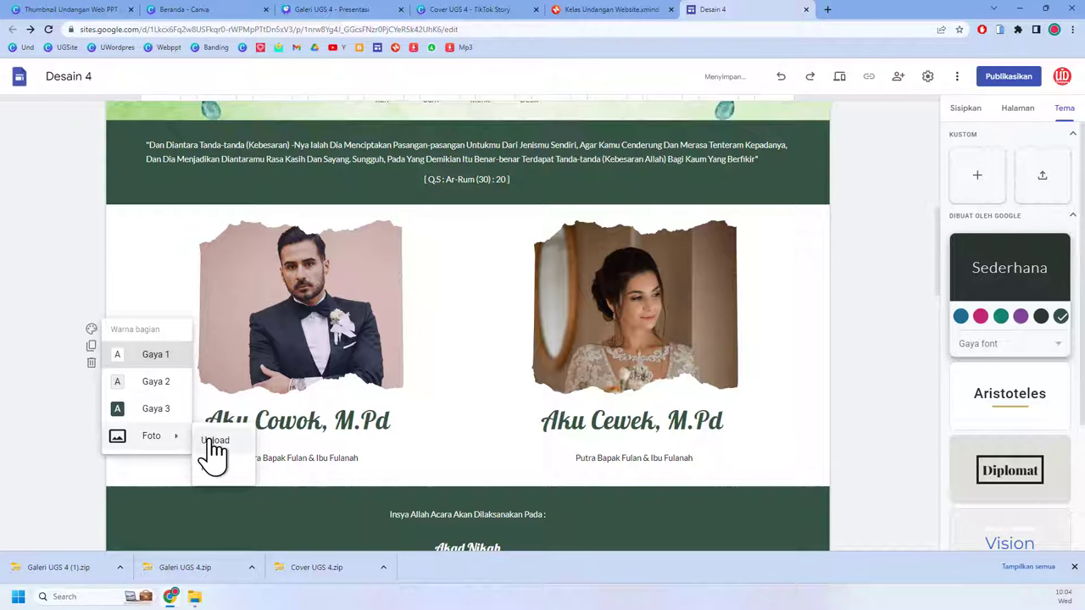
pyautogui.click(213, 441)
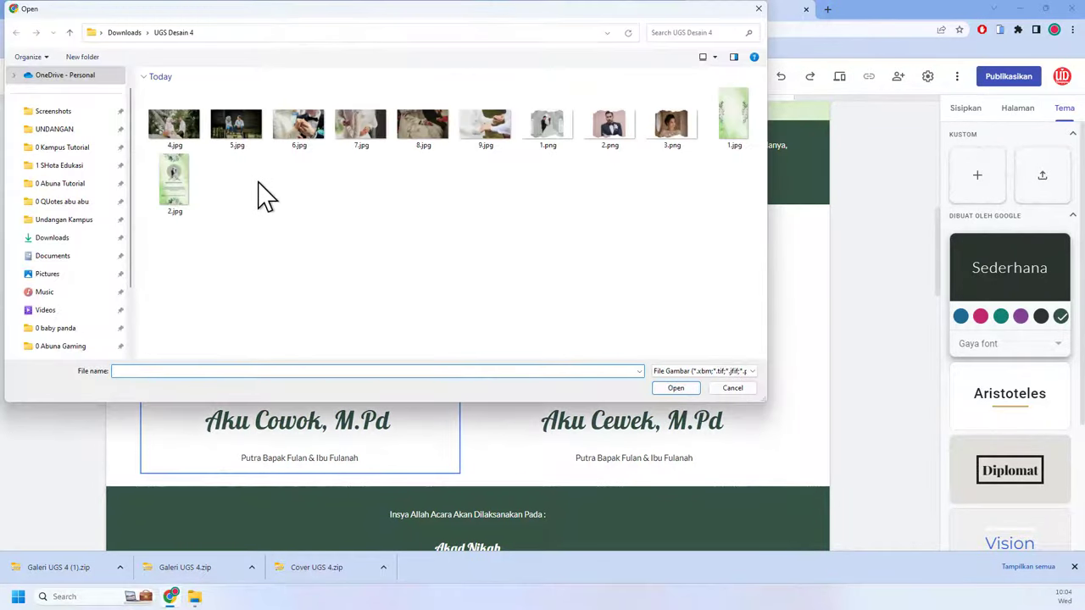
# Step: Upload 1.jpg from the UGS Desain 4 folder as the background of the bride and groom section
pyautogui.click(719, 134)
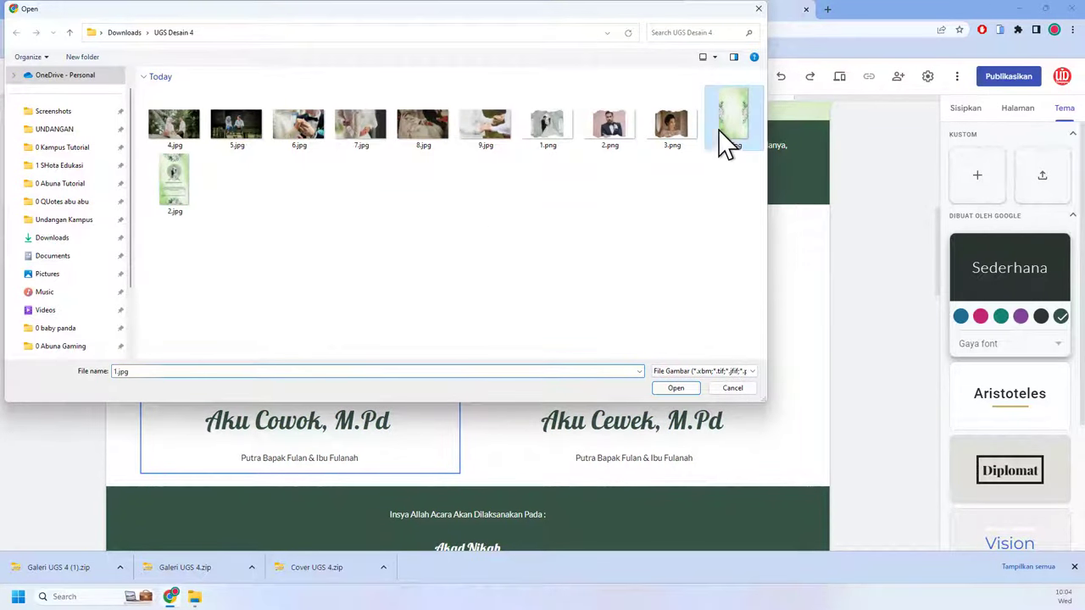
pyautogui.click(683, 389)
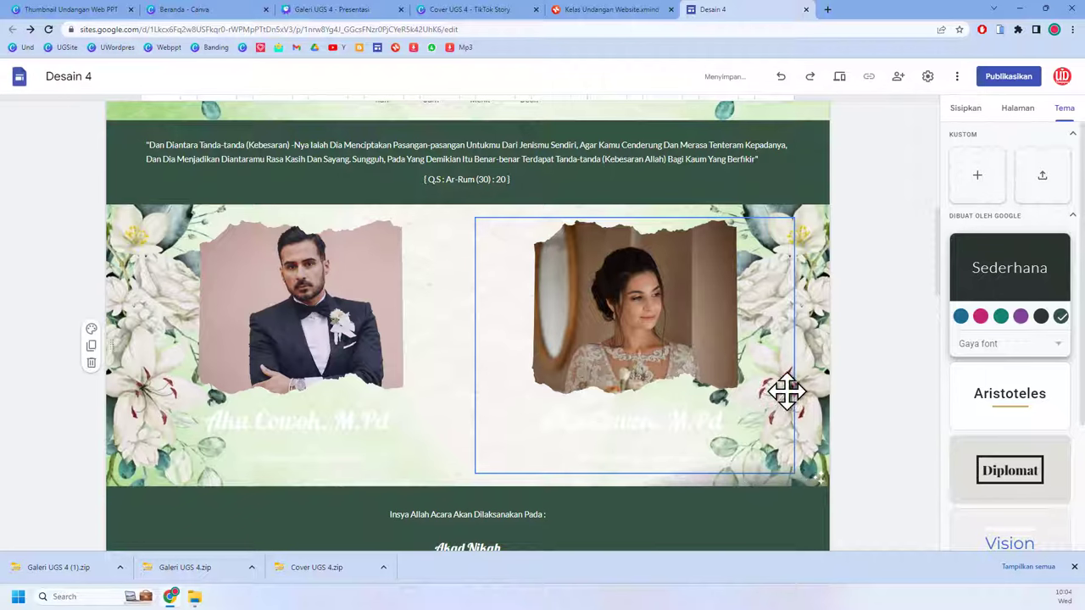
# Step: Start inserting an image carousel for the Galery section
pyautogui.scroll(-1, 515, 386)
pyautogui.scroll(-4, 514, 387)
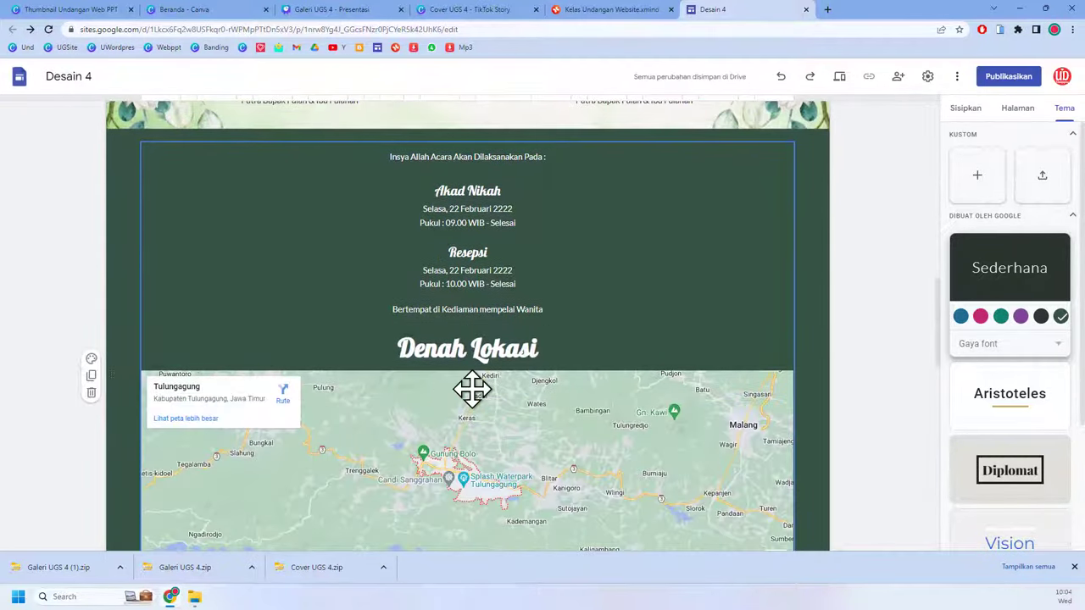
pyautogui.scroll(-3, 472, 387)
pyautogui.scroll(-1, 476, 389)
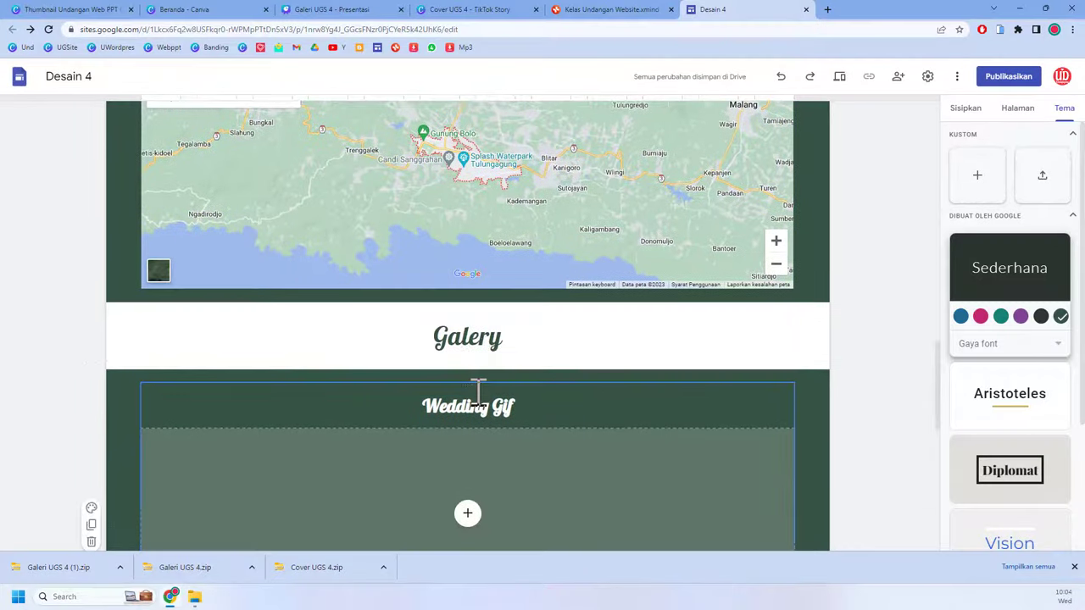
pyautogui.click(523, 343)
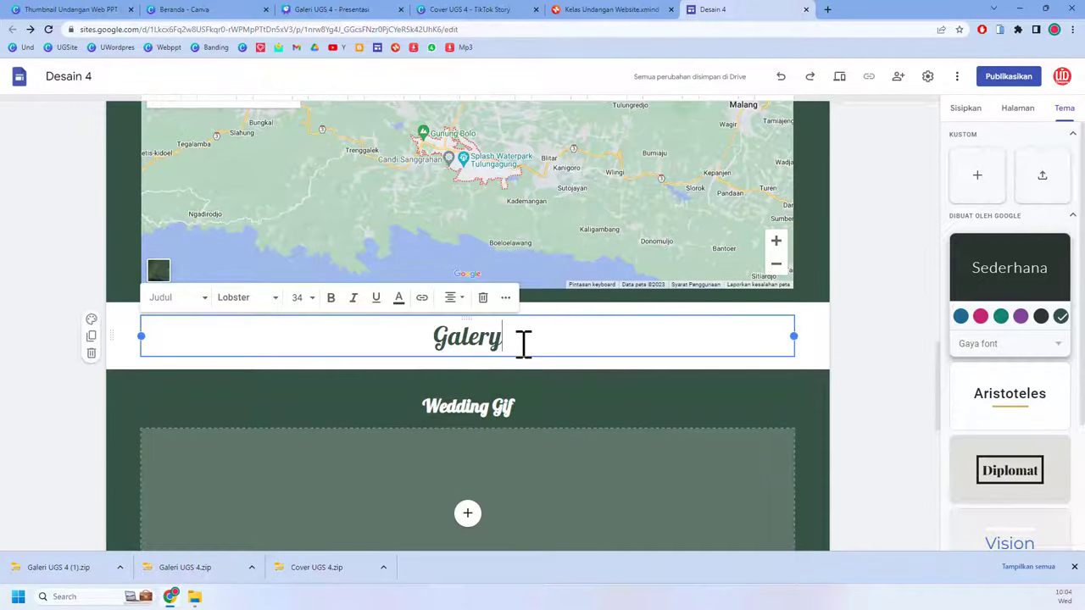
pyautogui.click(966, 110)
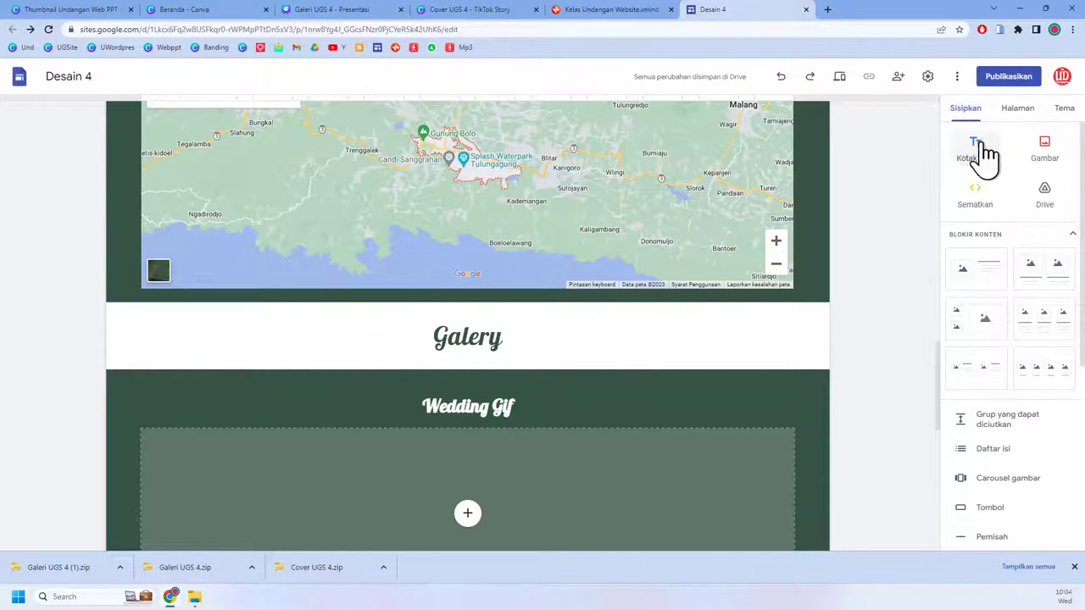
pyautogui.scroll(-1, 1042, 333)
pyautogui.scroll(-1, 1043, 336)
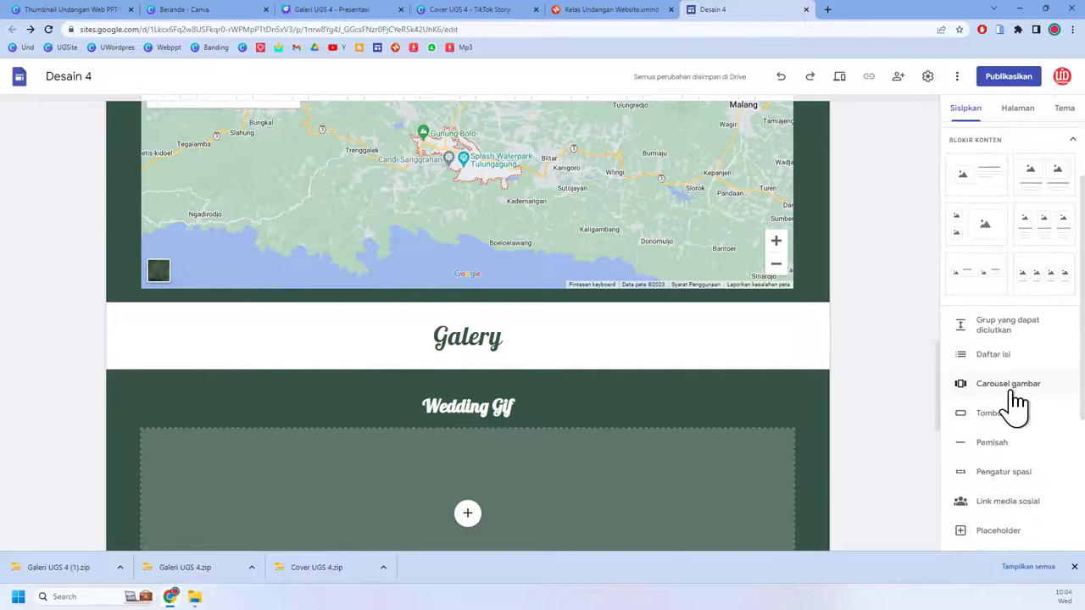
pyautogui.click(1011, 392)
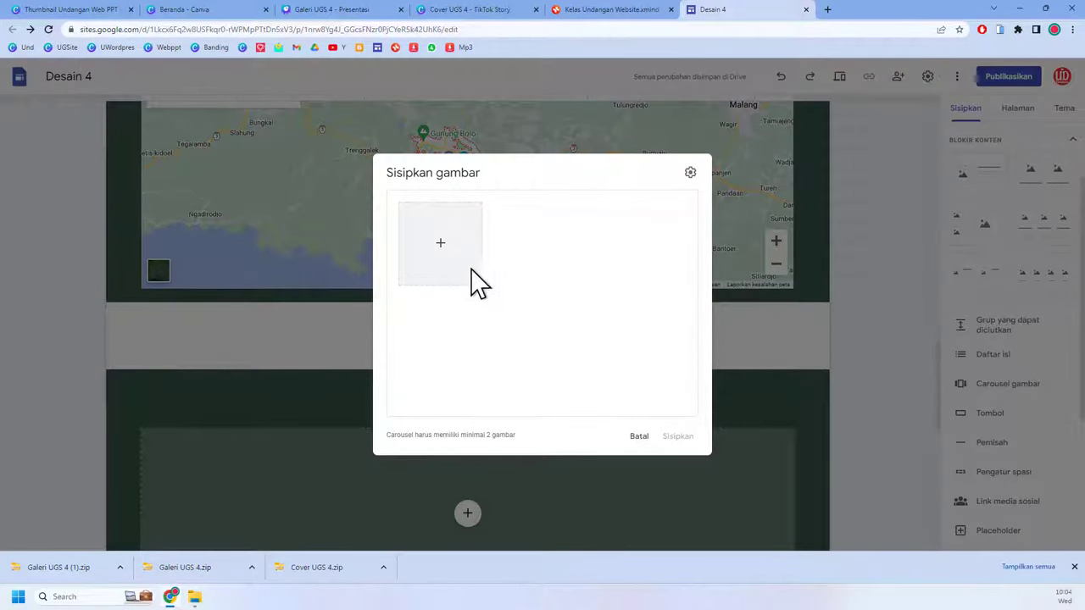
# Step: Upload 4.jpg through 9.jpg from the UGS Desain 4 folder into the carousel
pyautogui.click(441, 245)
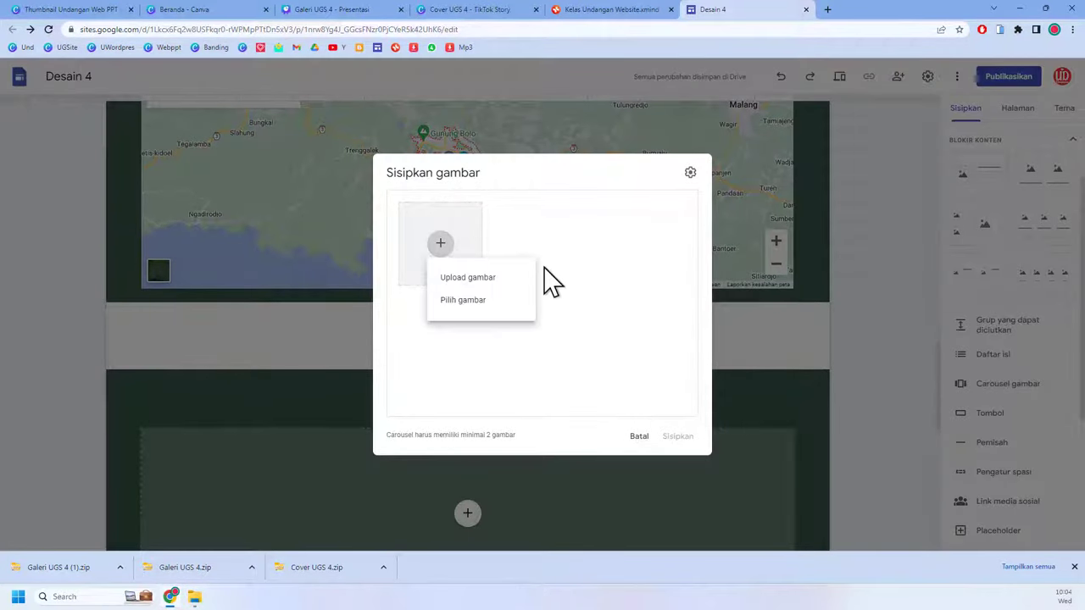
pyautogui.click(517, 279)
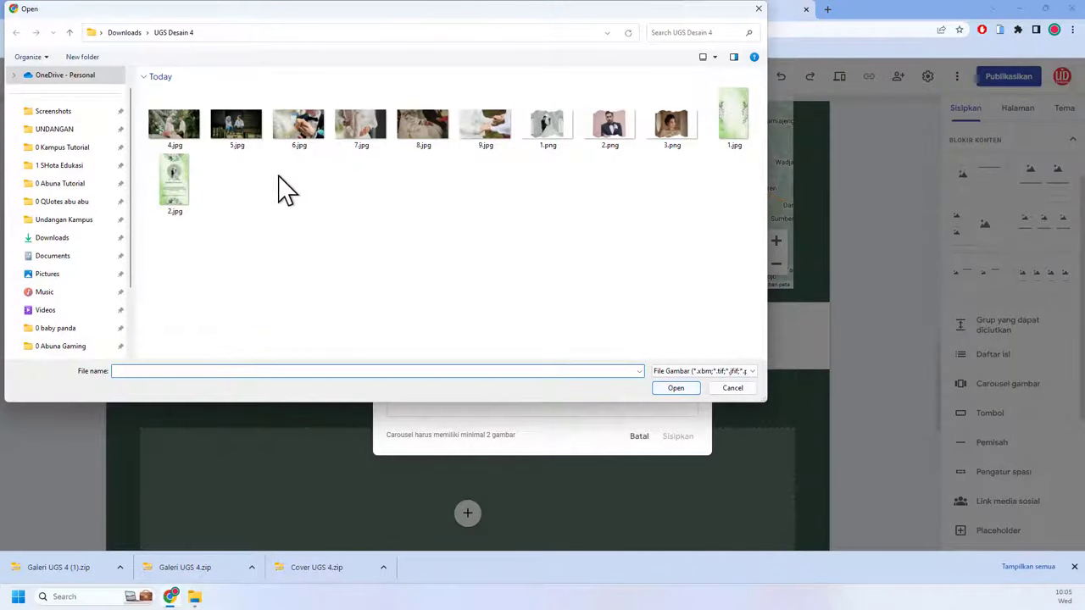
pyautogui.click(195, 146)
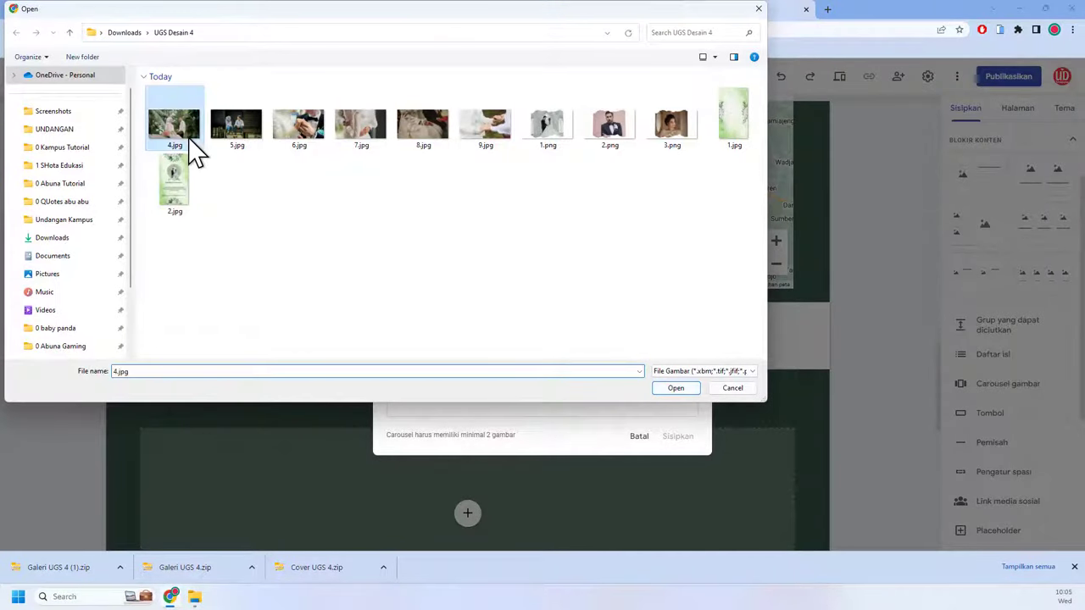
pyautogui.keyDown('shift'); pyautogui.click(488, 144); pyautogui.keyUp('shift')
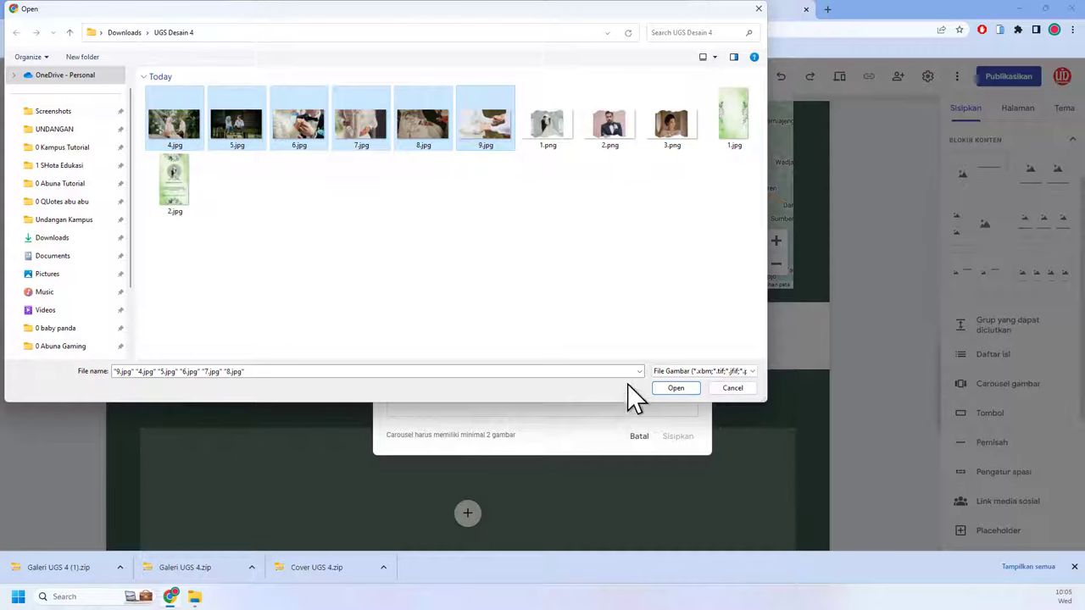
pyautogui.click(674, 390)
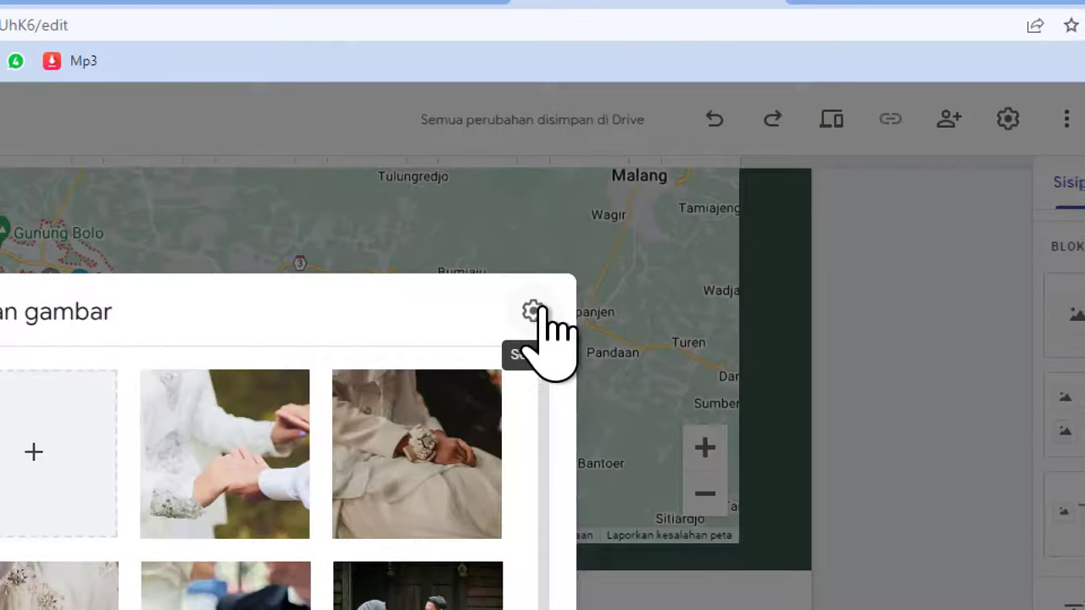
# Step: Hide the carousel captions, enable automatic start, and insert the carousel into the page
pyautogui.click(690, 174)
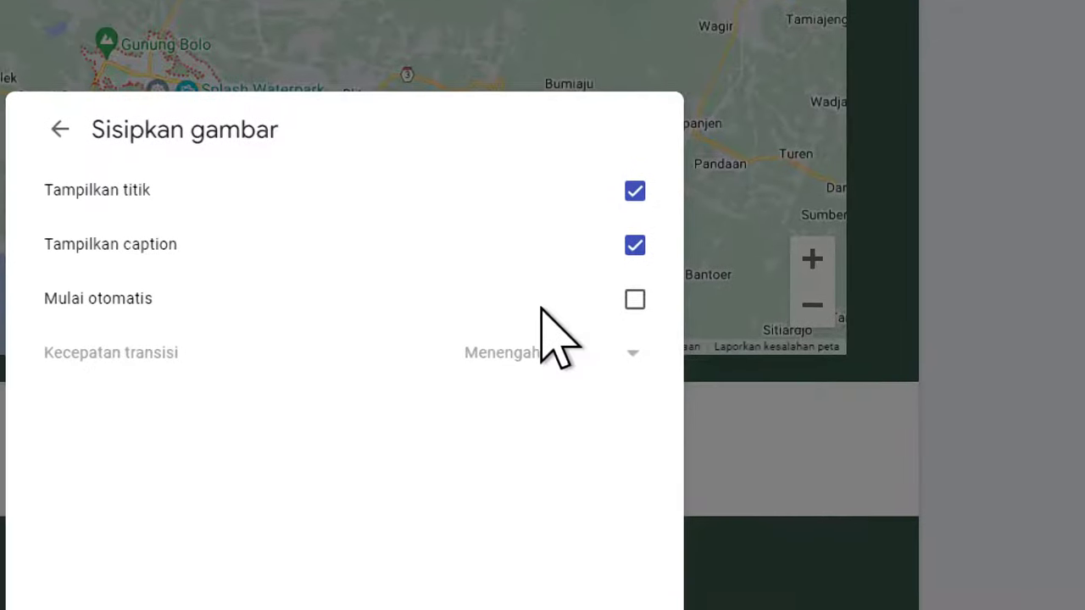
pyautogui.click(555, 292)
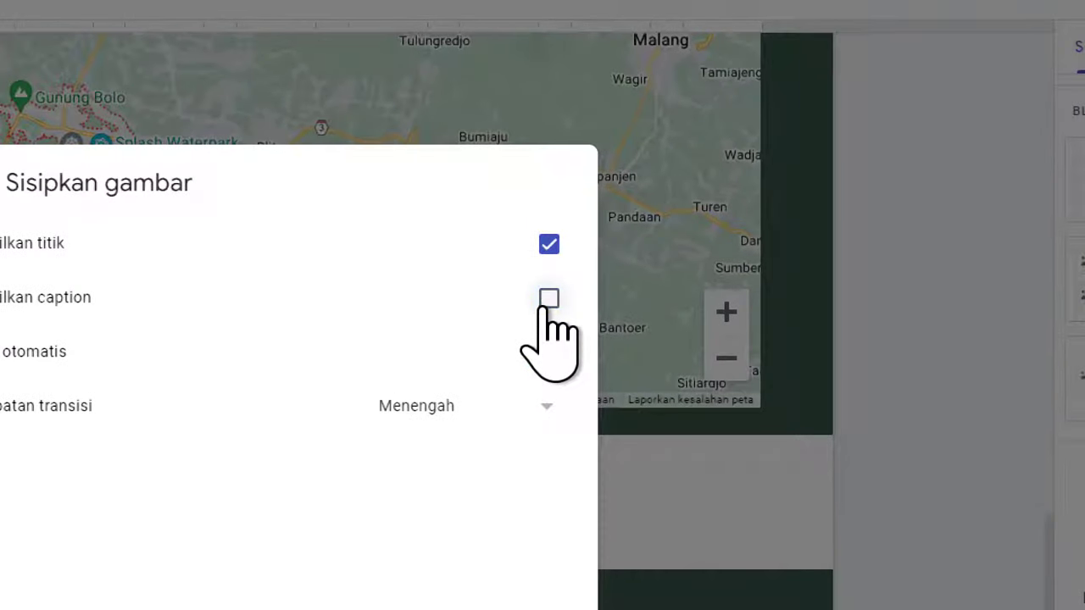
pyautogui.click(546, 302)
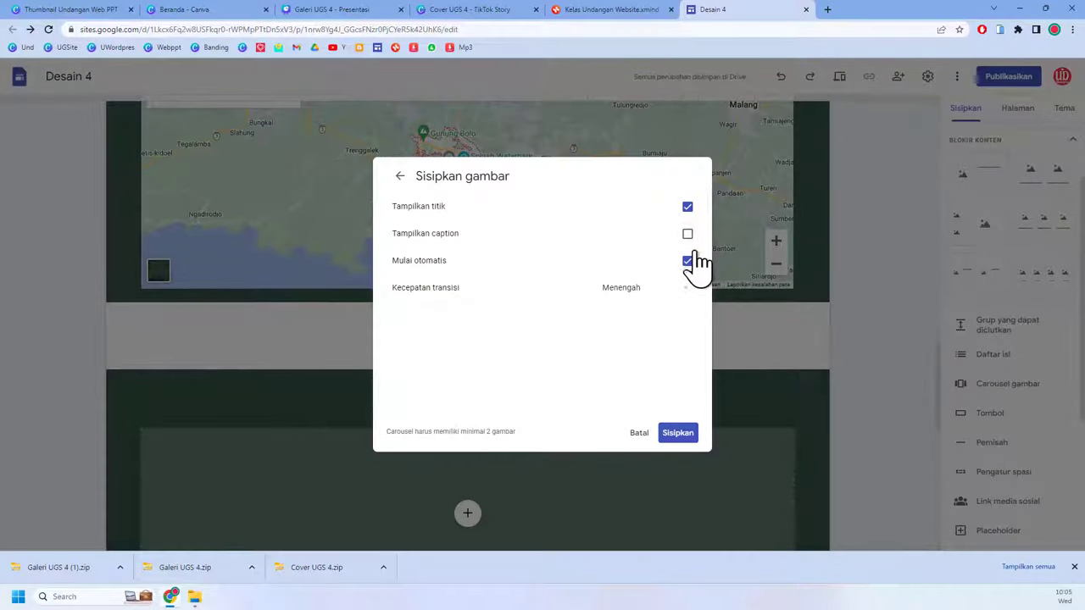
pyautogui.click(692, 434)
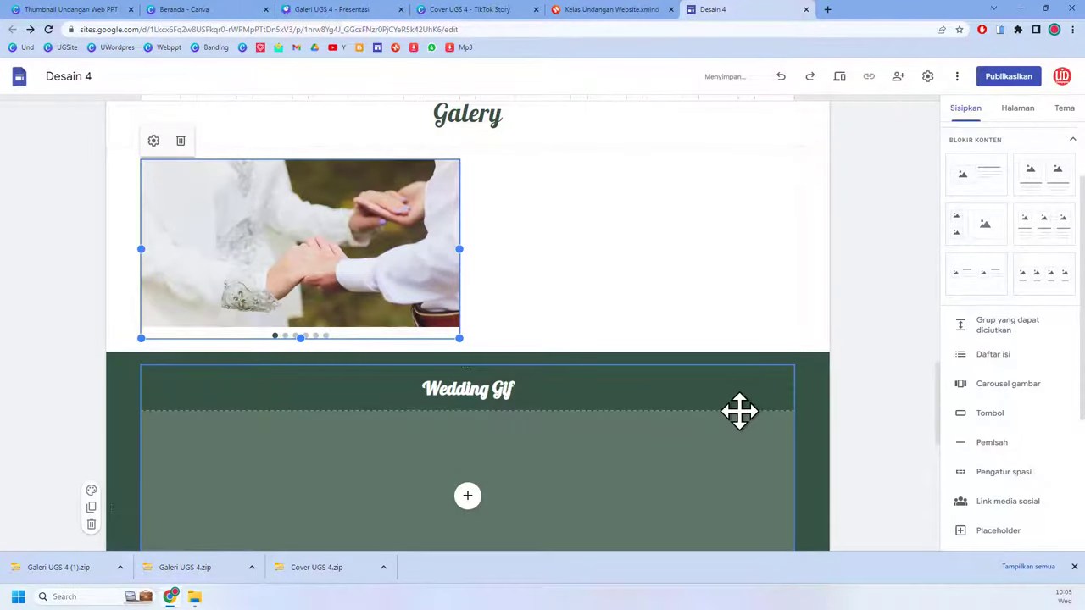
# Step: Place the carousel at full width beneath the Galery heading and upload 1.jpg as that section's background
pyautogui.scroll(1, 317, 307)
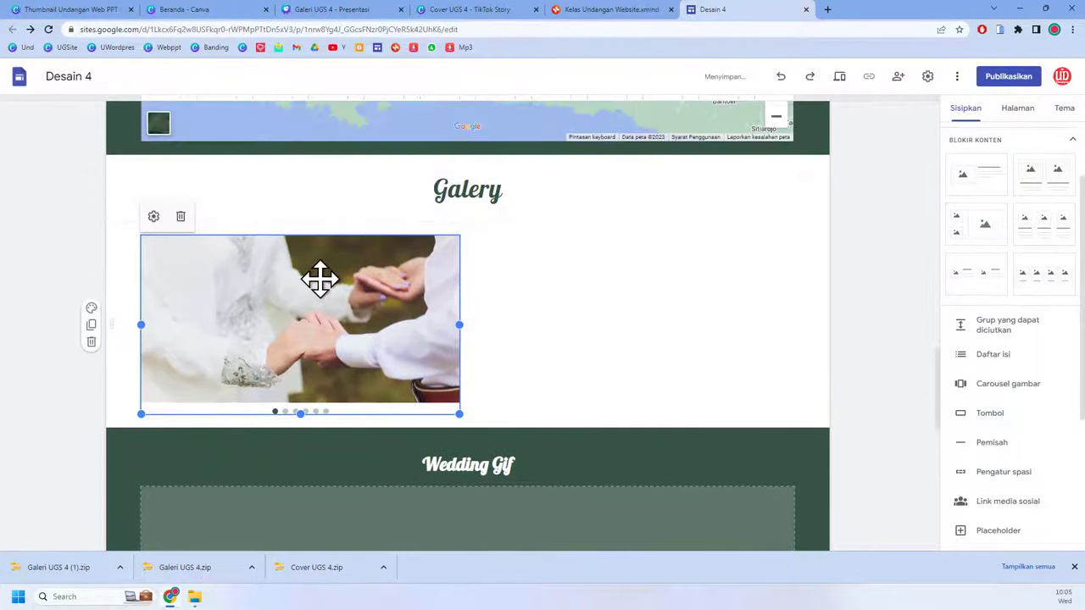
pyautogui.moveTo(320, 278); pyautogui.dragTo(479, 215)
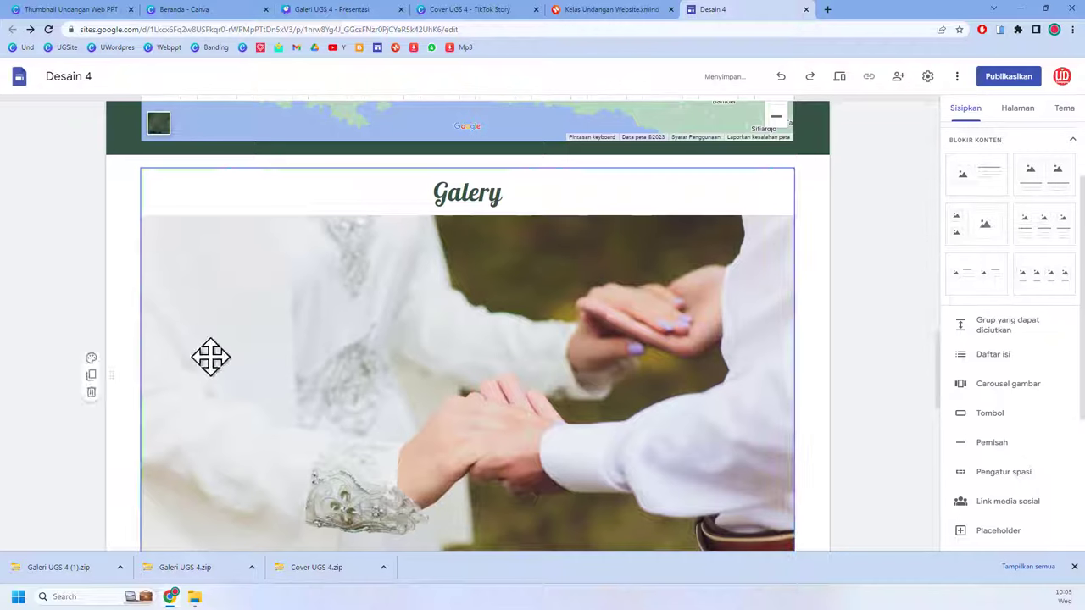
pyautogui.click(91, 358)
pyautogui.moveTo(185, 468)
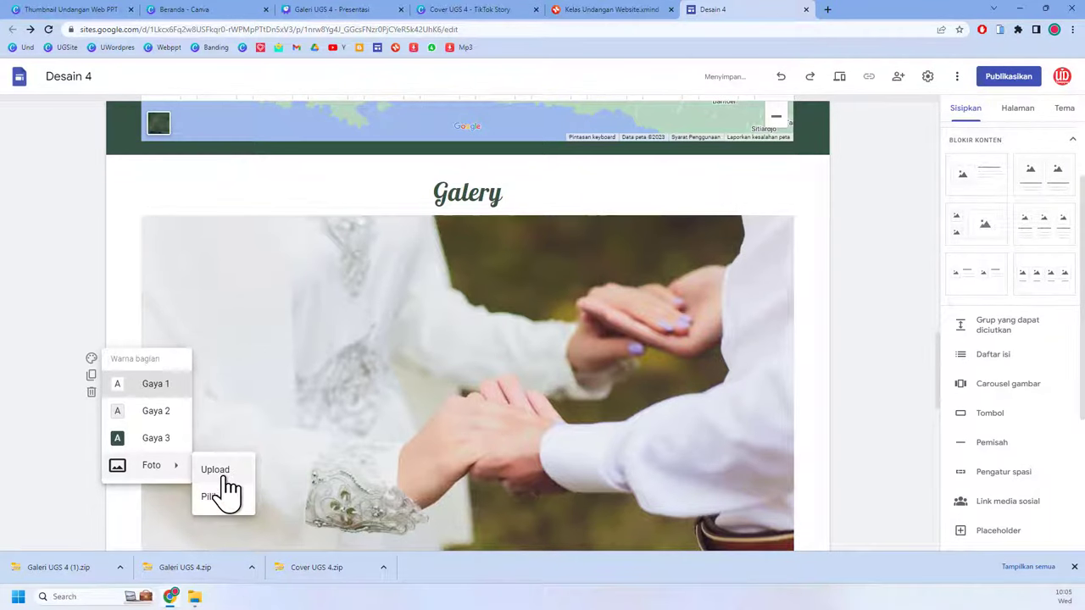
pyautogui.click(219, 471)
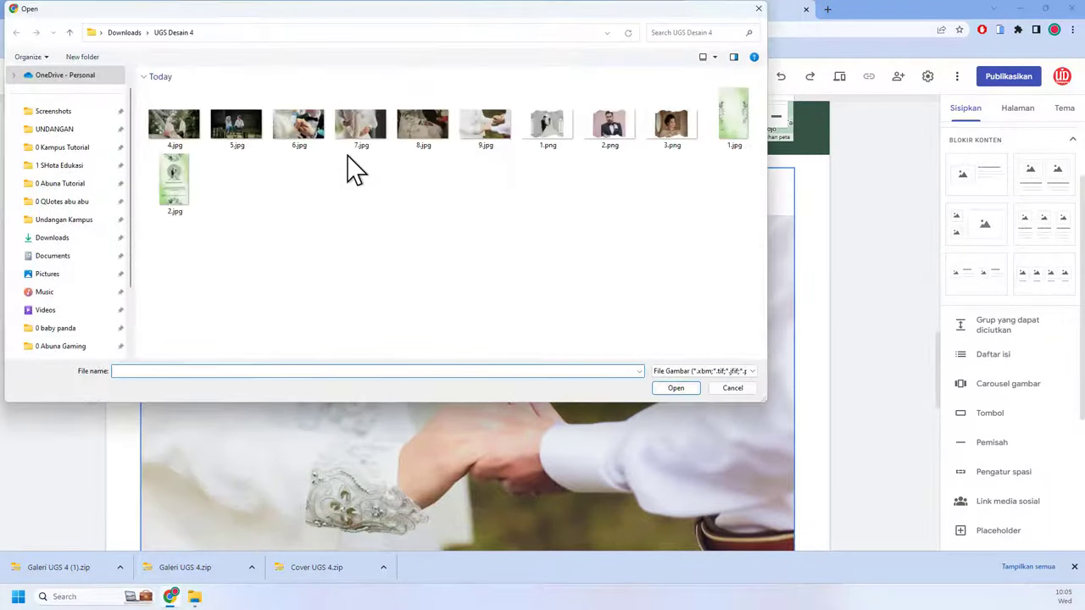
pyautogui.click(731, 140)
pyautogui.click(679, 392)
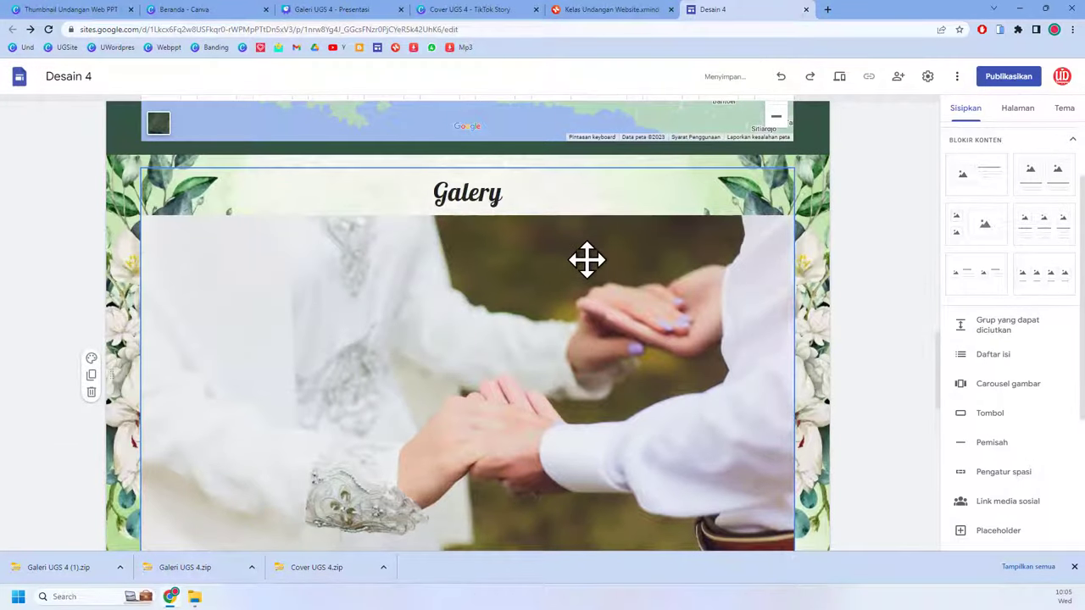
# Step: Try the e-wallet logos PNG from the Downloads folder in the Wedding Gif placeholder, and delete it again
pyautogui.scroll(-2, 511, 249)
pyautogui.scroll(-3, 512, 248)
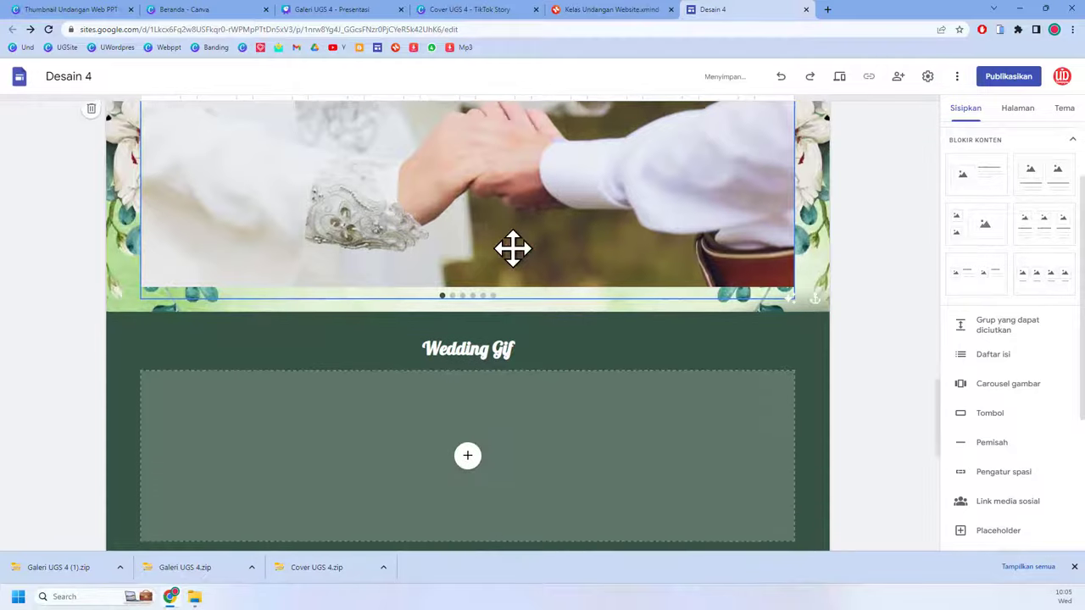
pyautogui.scroll(-1, 490, 261)
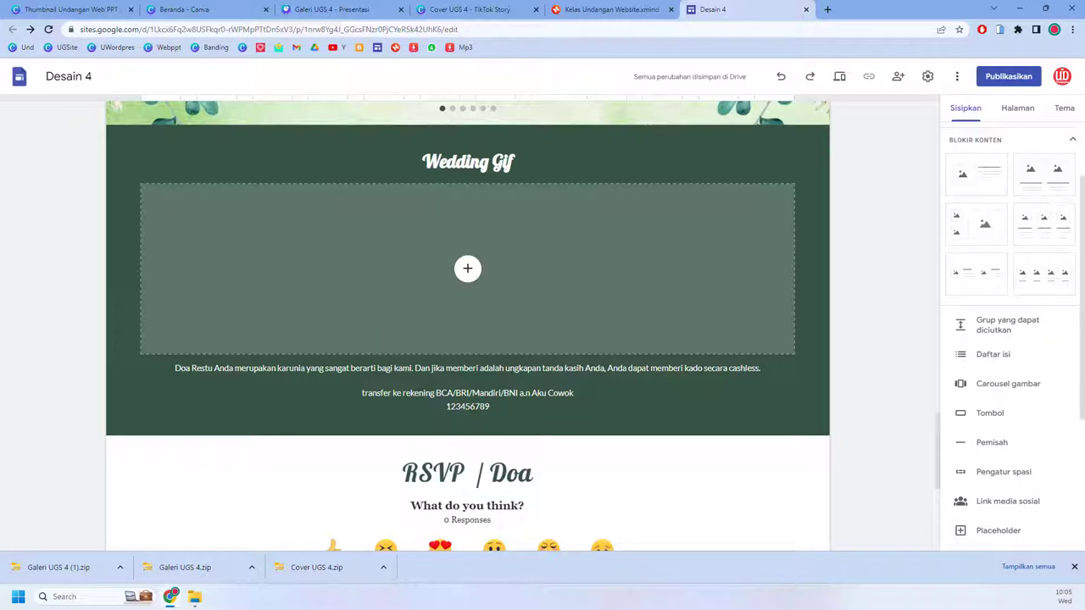
pyautogui.click(468, 271)
pyautogui.click(530, 315)
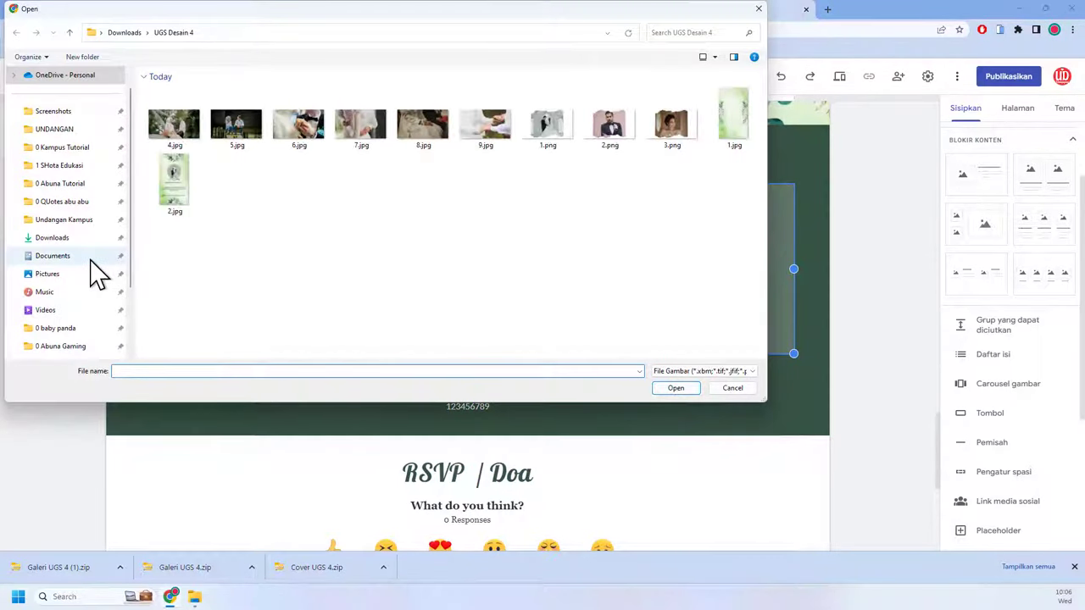
pyautogui.click(52, 256)
pyautogui.click(52, 238)
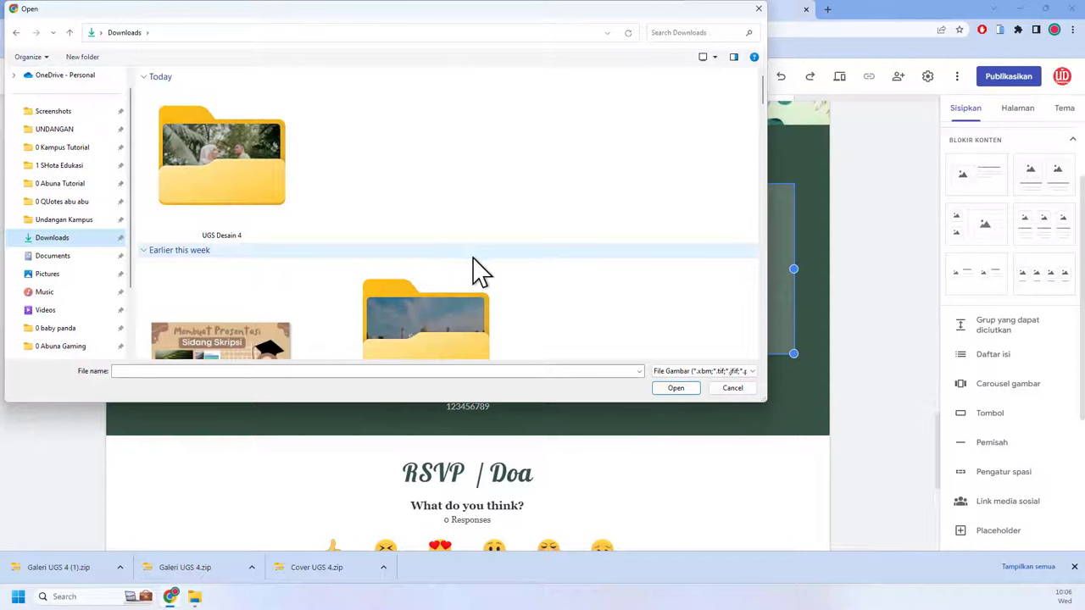
pyautogui.scroll(-3, 476, 267)
pyautogui.click(667, 315)
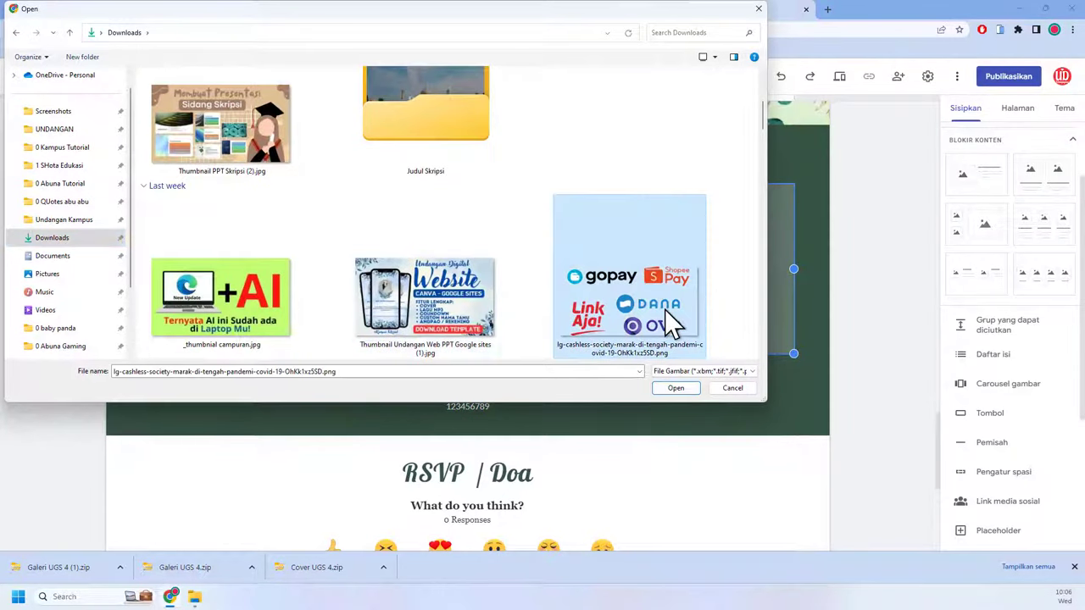
pyautogui.scroll(-3, 670, 320)
pyautogui.scroll(3, 669, 301)
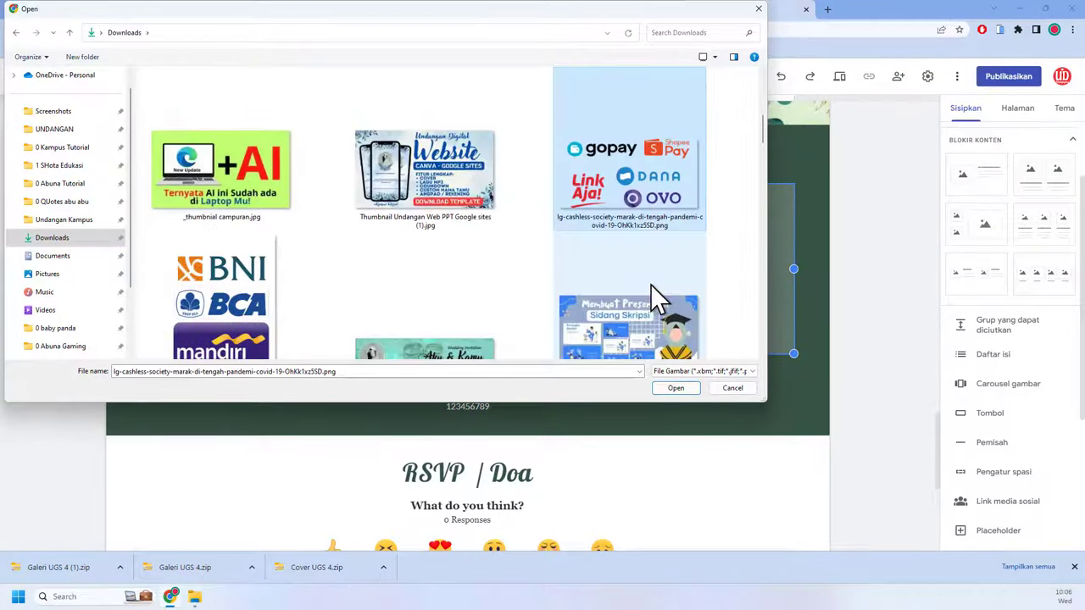
pyautogui.click(675, 388)
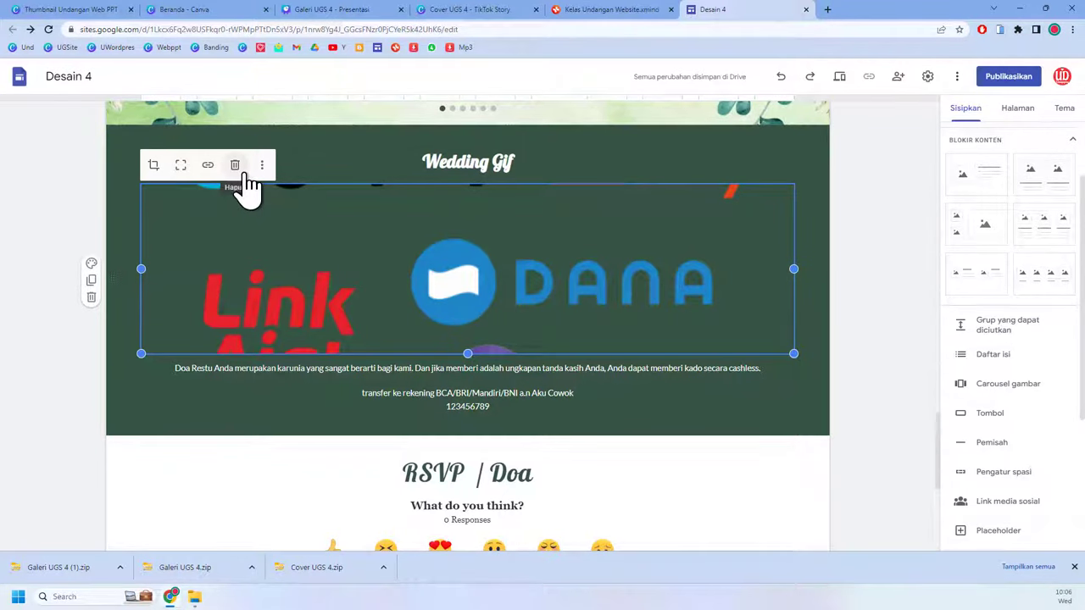
pyautogui.press('Delete')
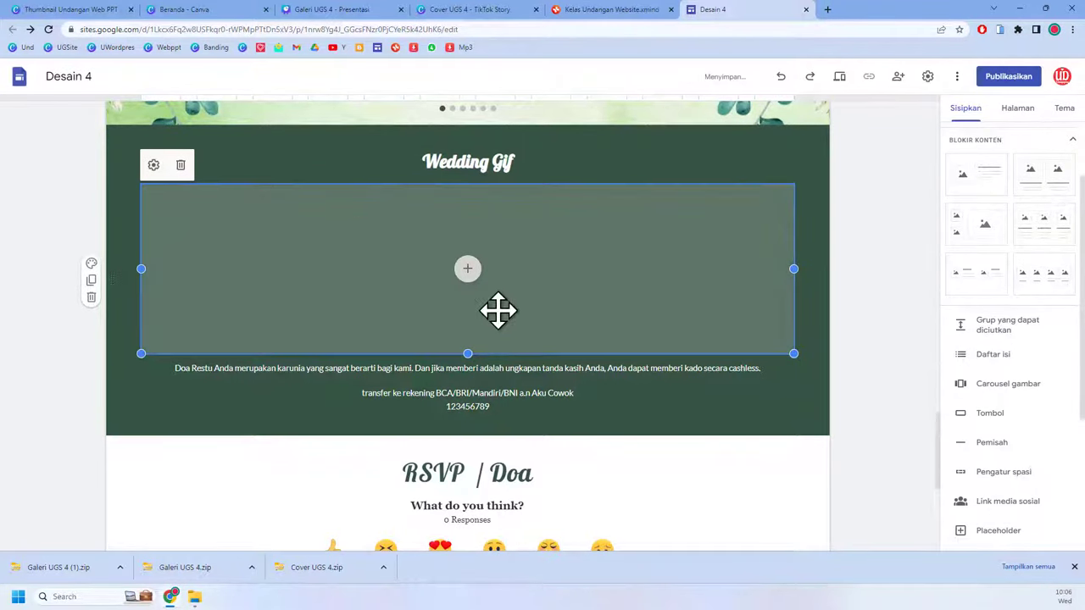
# Step: Fill the Wedding Gif placeholder with the BCA bank logo image from the Downloads folder
pyautogui.click(471, 275)
pyautogui.click(523, 307)
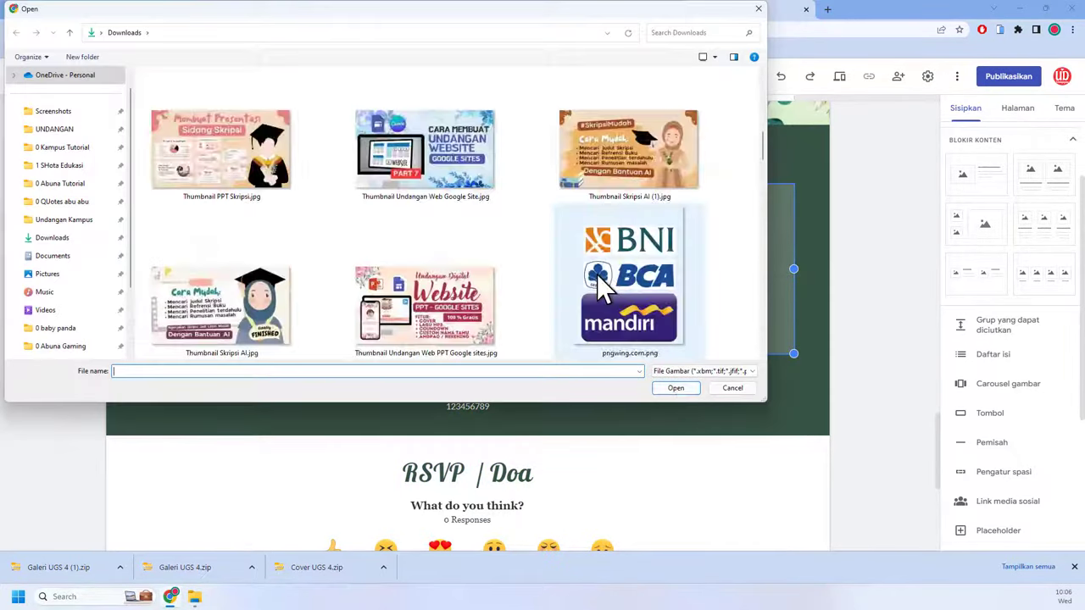
pyautogui.click(596, 274)
pyautogui.click(675, 389)
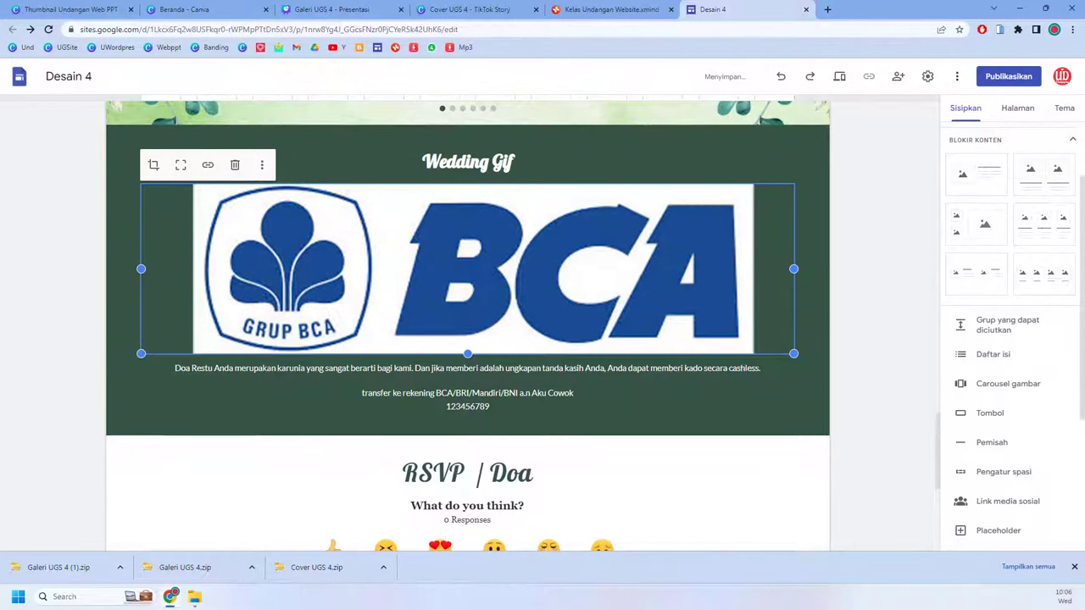
# Step: Reopen the Kata-kata undangan Google Sites document, find its Code Google sites section, and set the zoom to 150%
pyautogui.hotkey('ctrl', 'shift', 't')
pyautogui.click(738, 10)
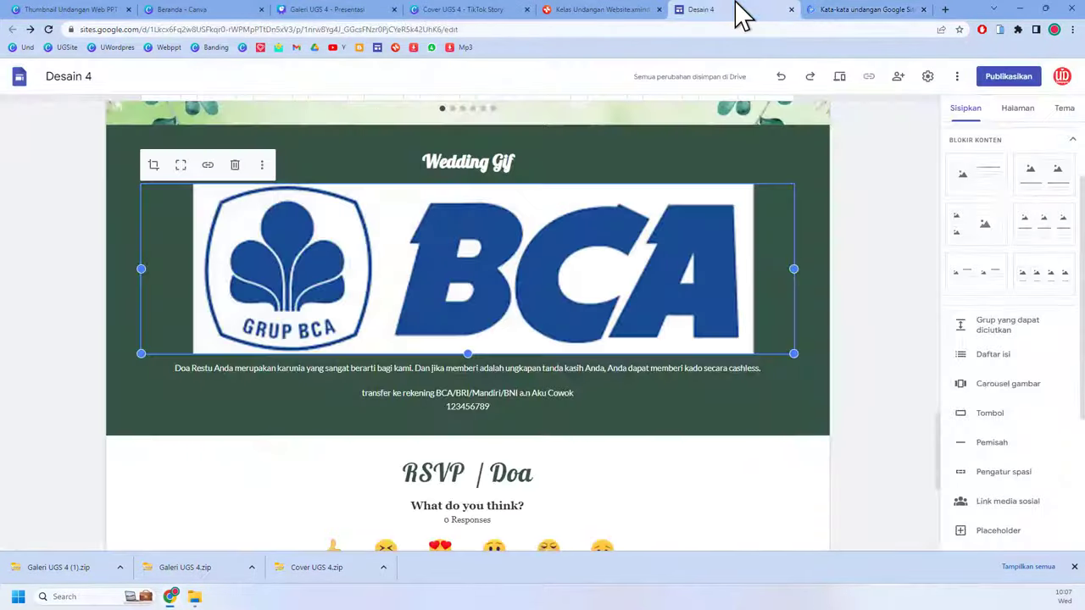
pyautogui.click(871, 10)
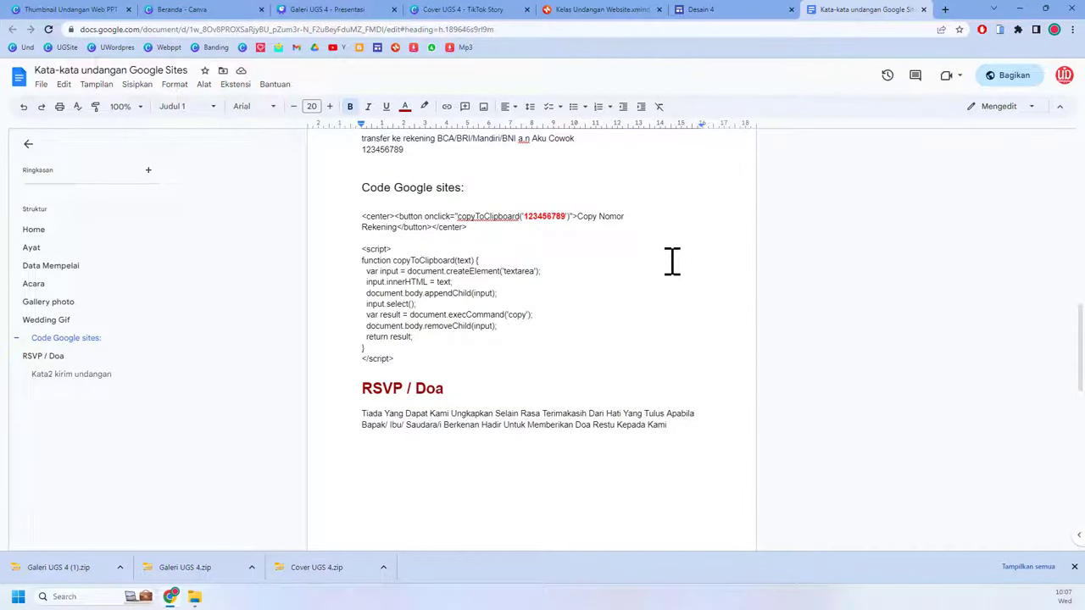
pyautogui.scroll(5, 564, 290)
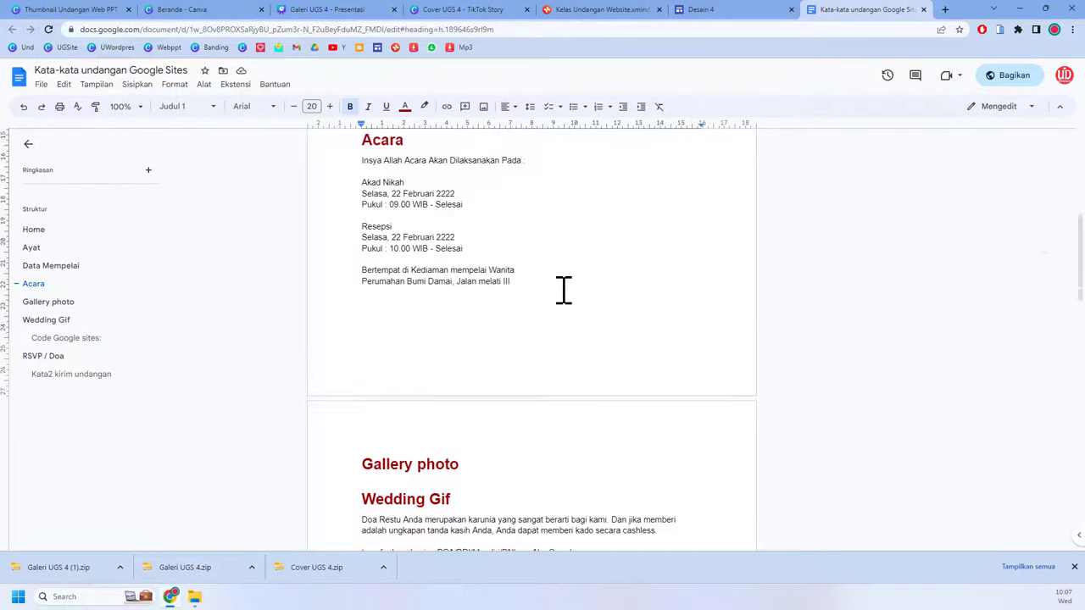
pyautogui.scroll(-4, 564, 290)
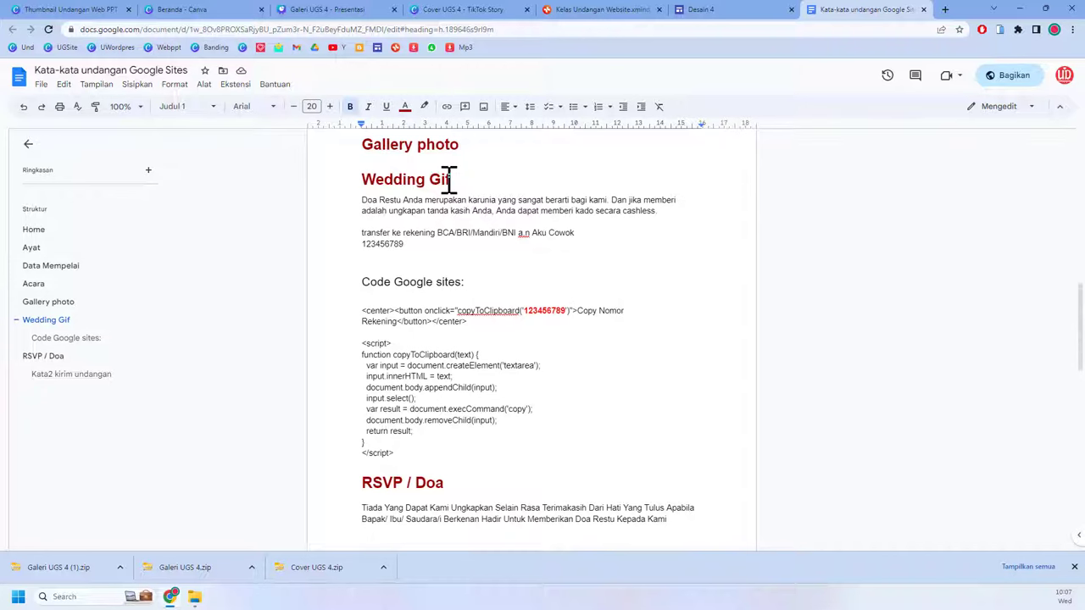
pyautogui.scroll(-3, 460, 243)
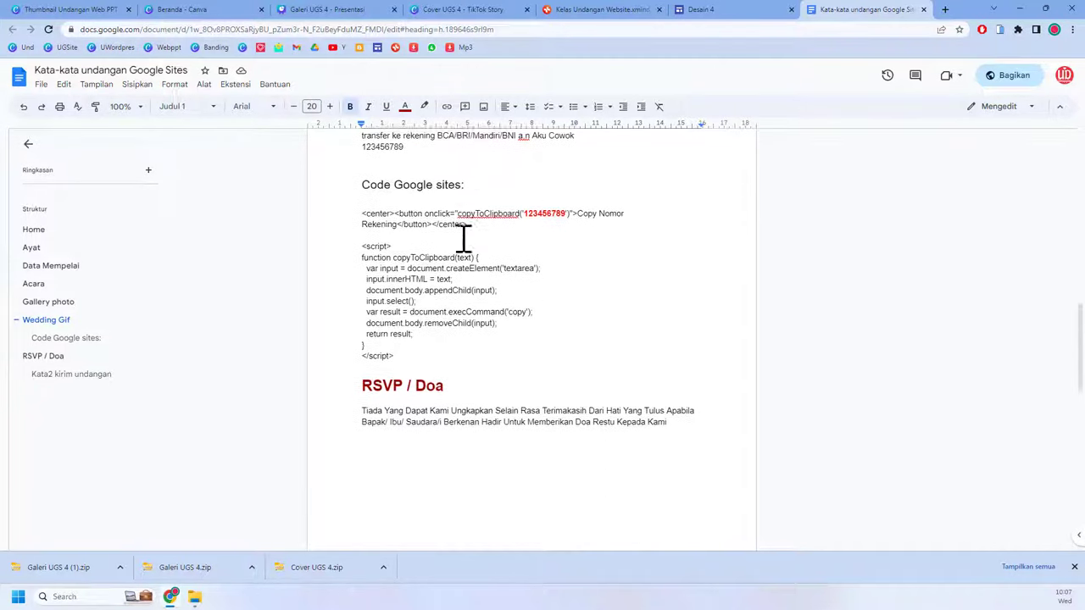
pyautogui.click(135, 108)
pyautogui.click(169, 248)
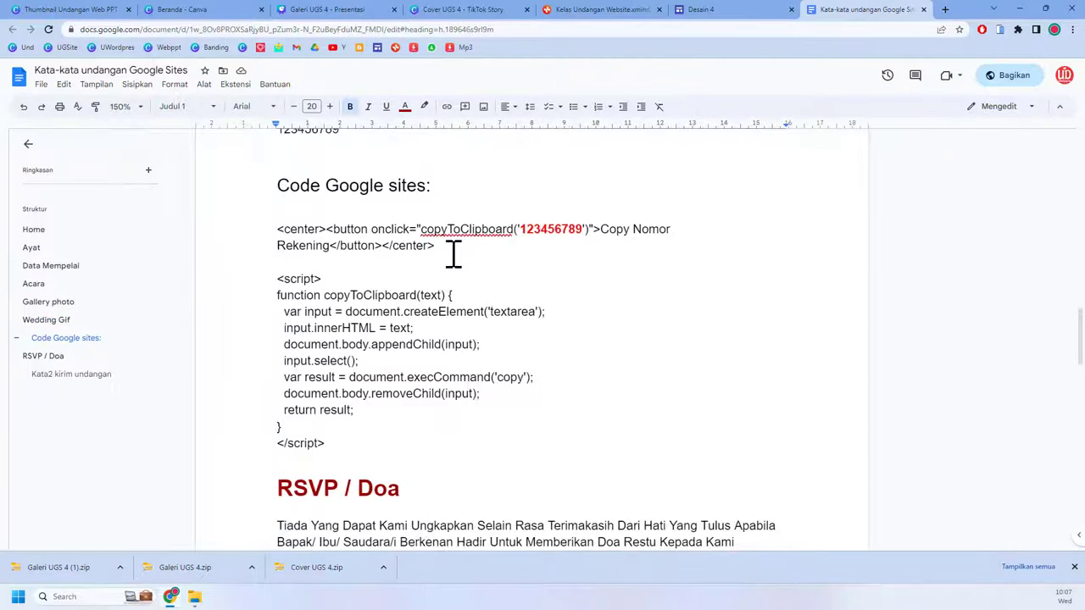
# Step: Copy the complete Copy Nomor Rekening button code and its script from the Code Google sites section
pyautogui.scroll(5, 453, 252)
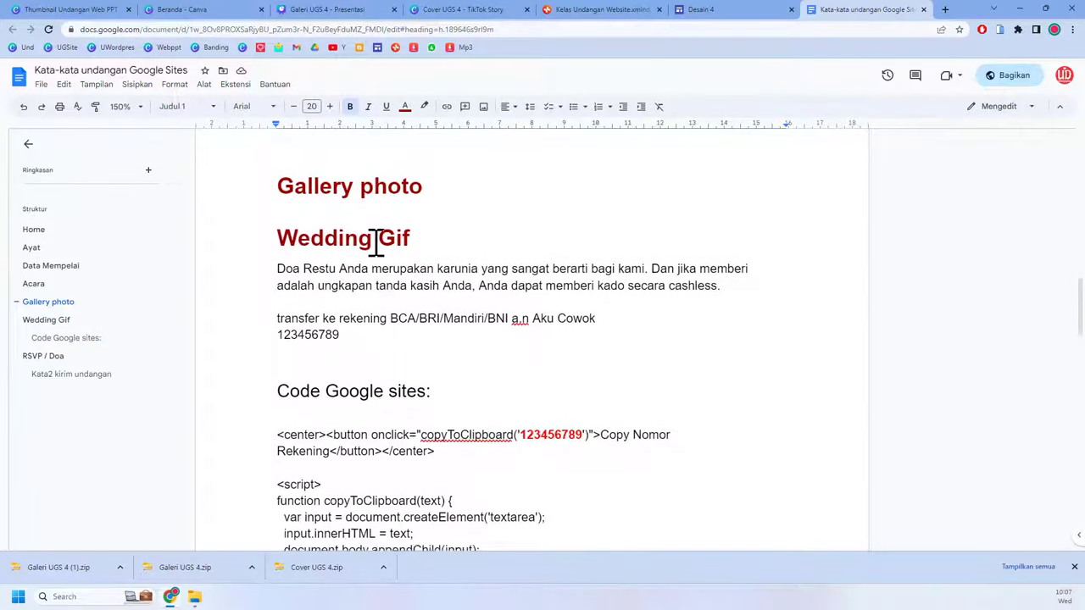
pyautogui.scroll(-4, 382, 207)
pyautogui.scroll(-1, 421, 207)
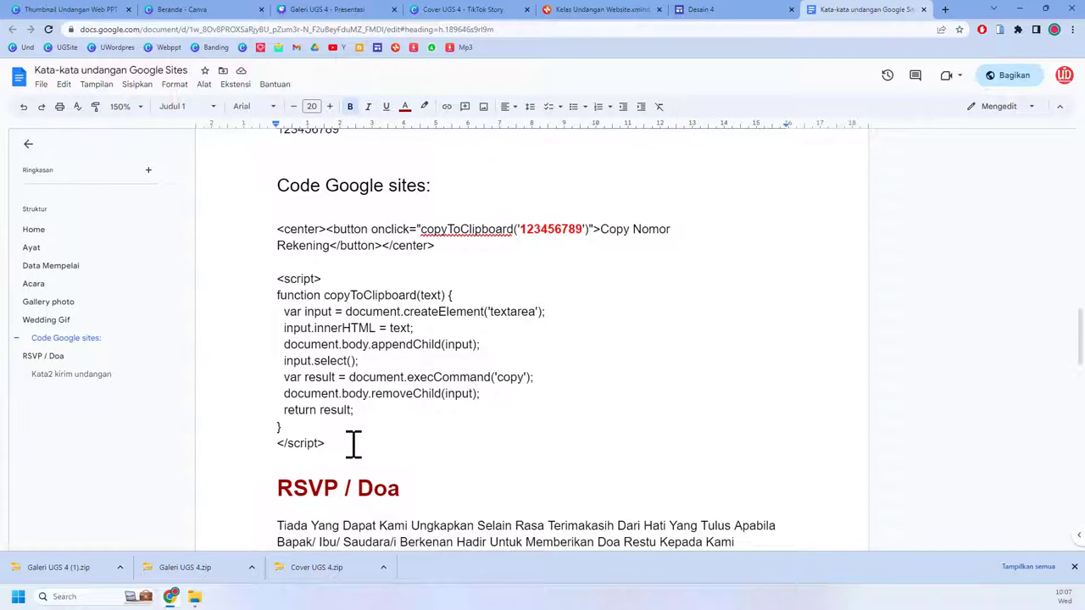
pyautogui.moveTo(352, 443); pyautogui.dragTo(266, 260)
pyautogui.click(386, 295)
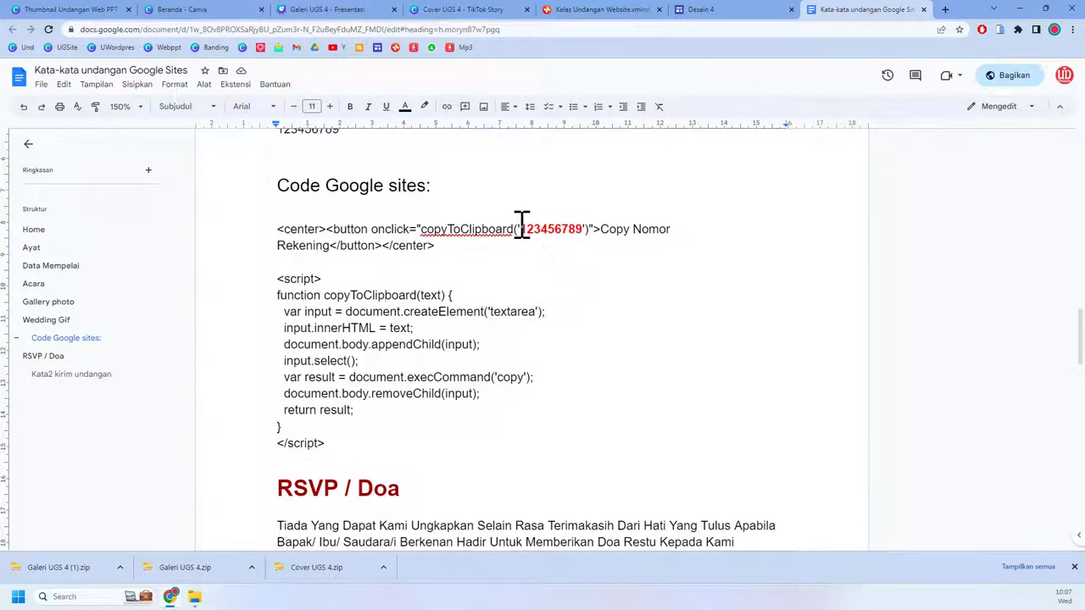
pyautogui.moveTo(521, 225); pyautogui.dragTo(574, 224)
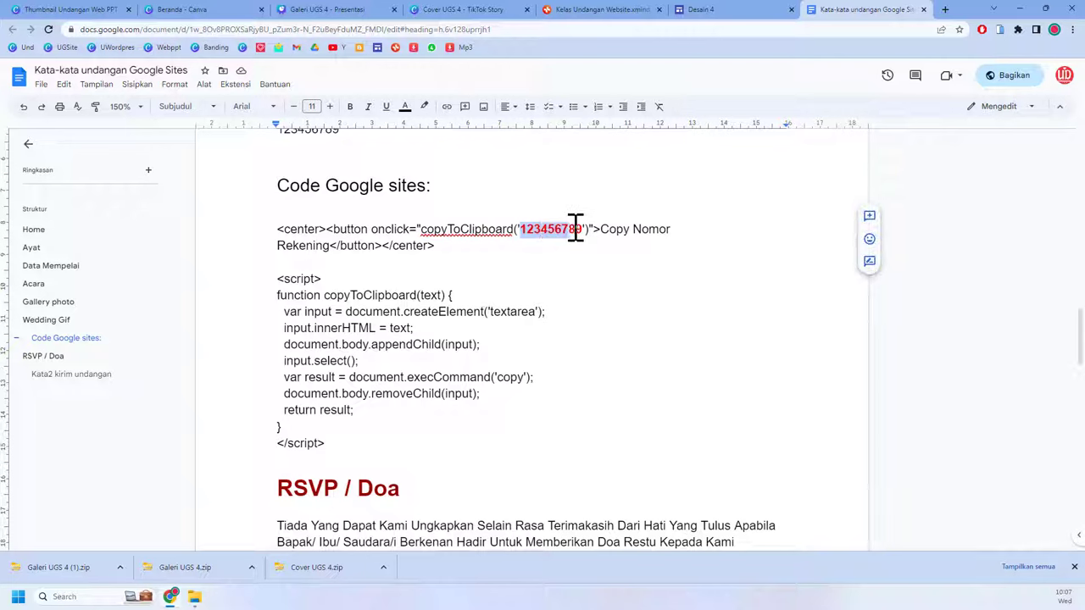
pyautogui.moveTo(351, 447); pyautogui.dragTo(222, 217)
pyautogui.moveTo(264, 245); pyautogui.dragTo(264, 234)
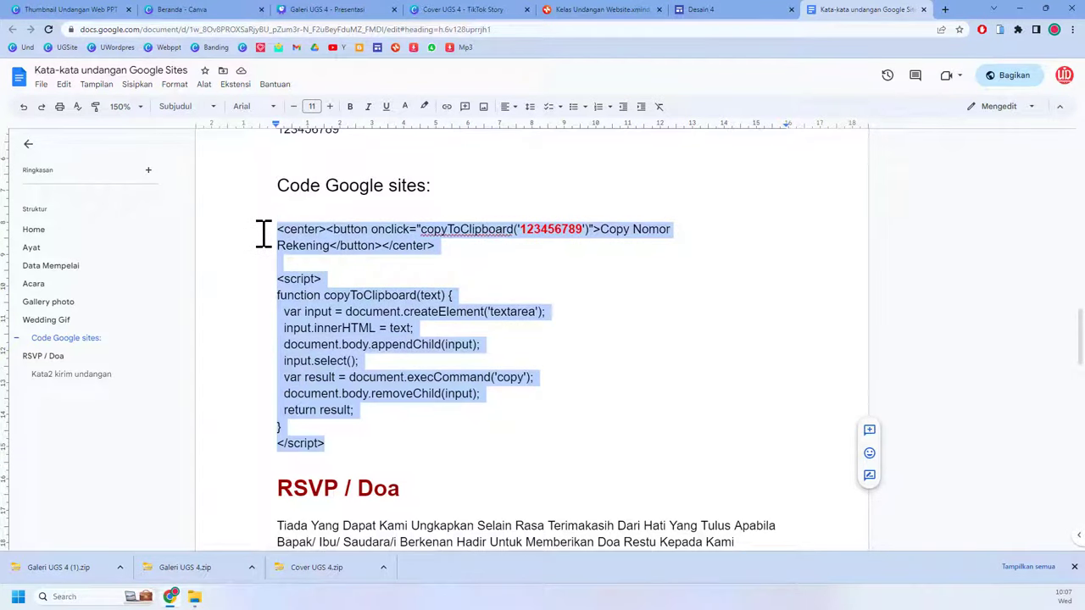
# Step: Switch to the Desain 4 site editor and embed the copied button code as HTML in the page
pyautogui.click(726, 11)
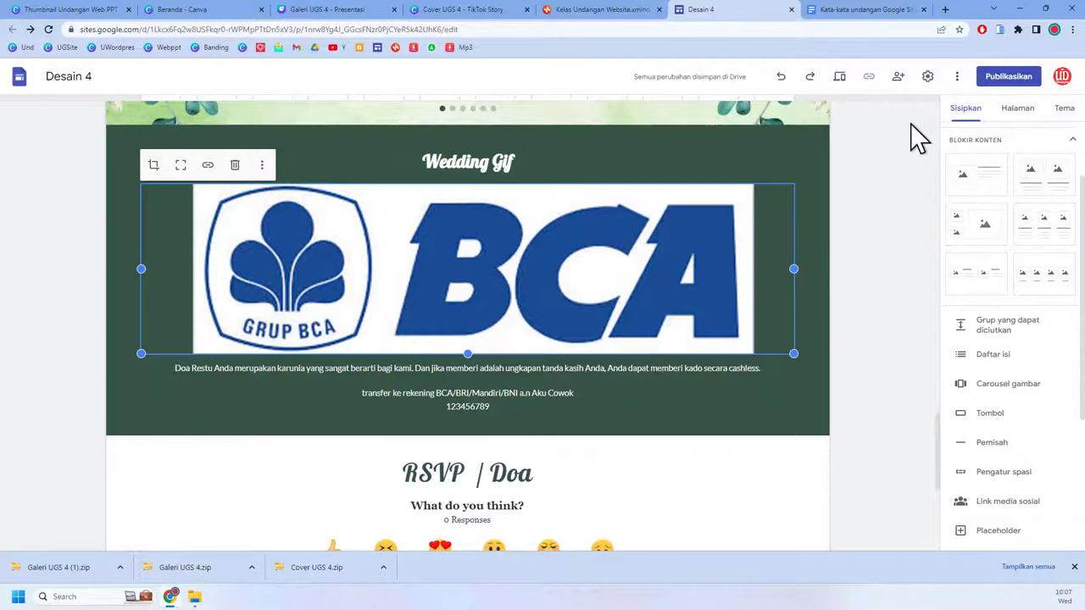
pyautogui.scroll(3, 910, 226)
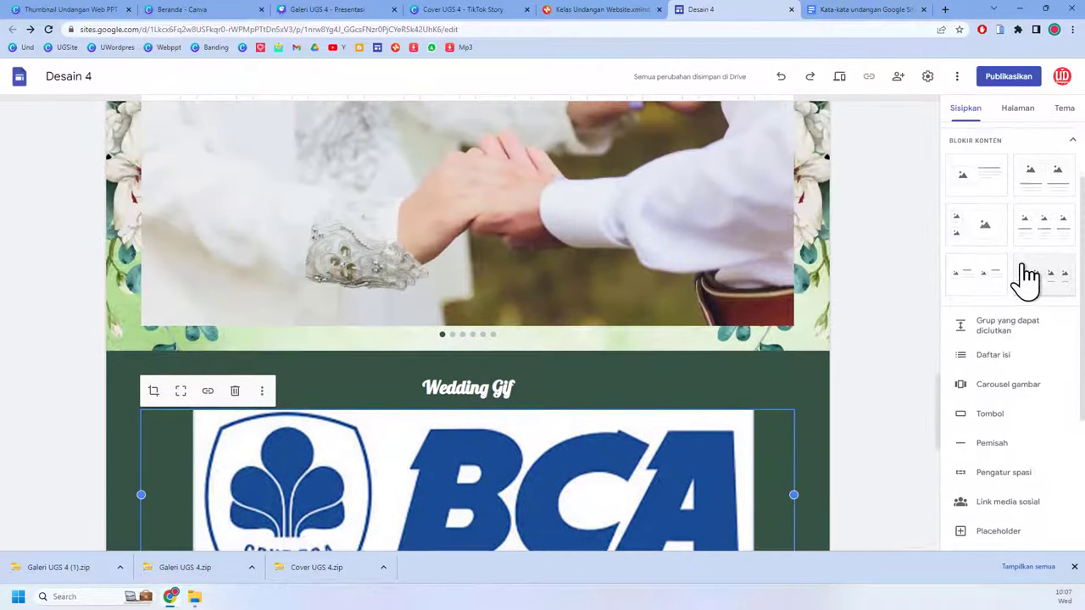
pyautogui.scroll(2, 1028, 276)
pyautogui.click(983, 193)
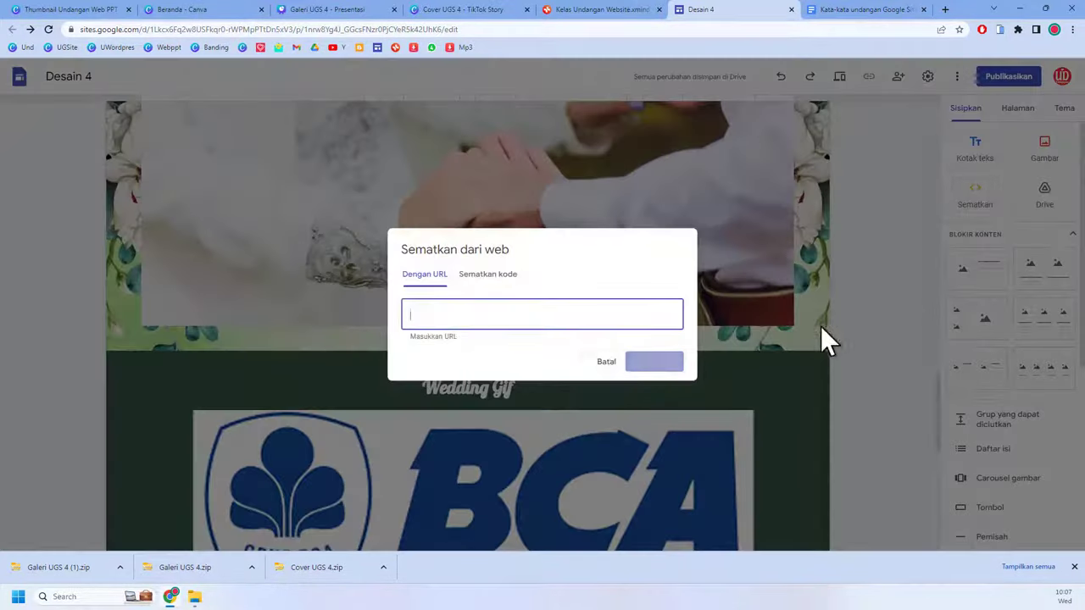
pyautogui.click(491, 276)
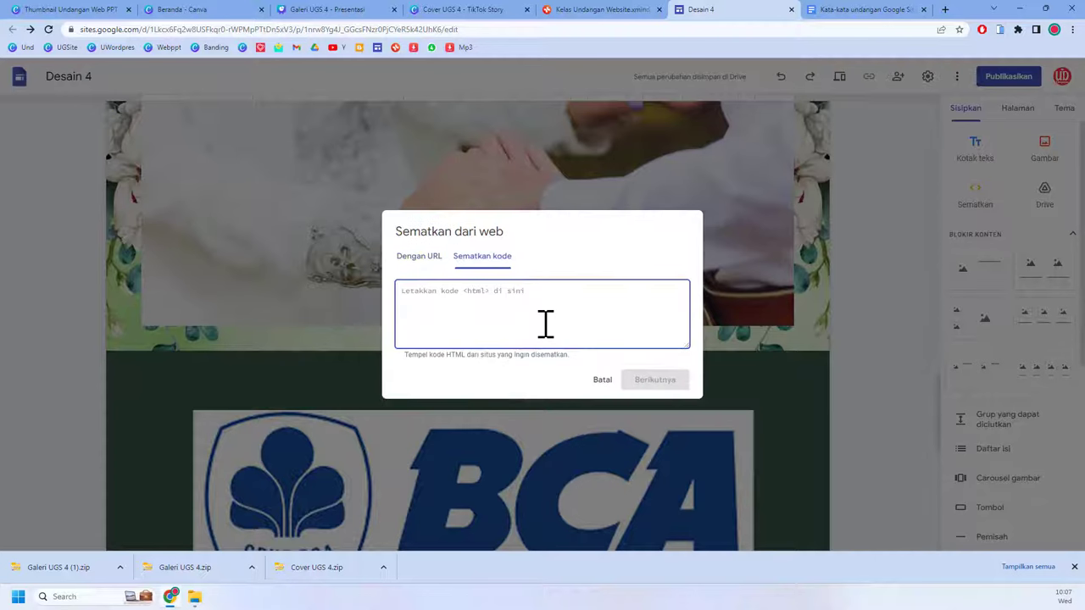
pyautogui.hotkey('ctrl', 'v')
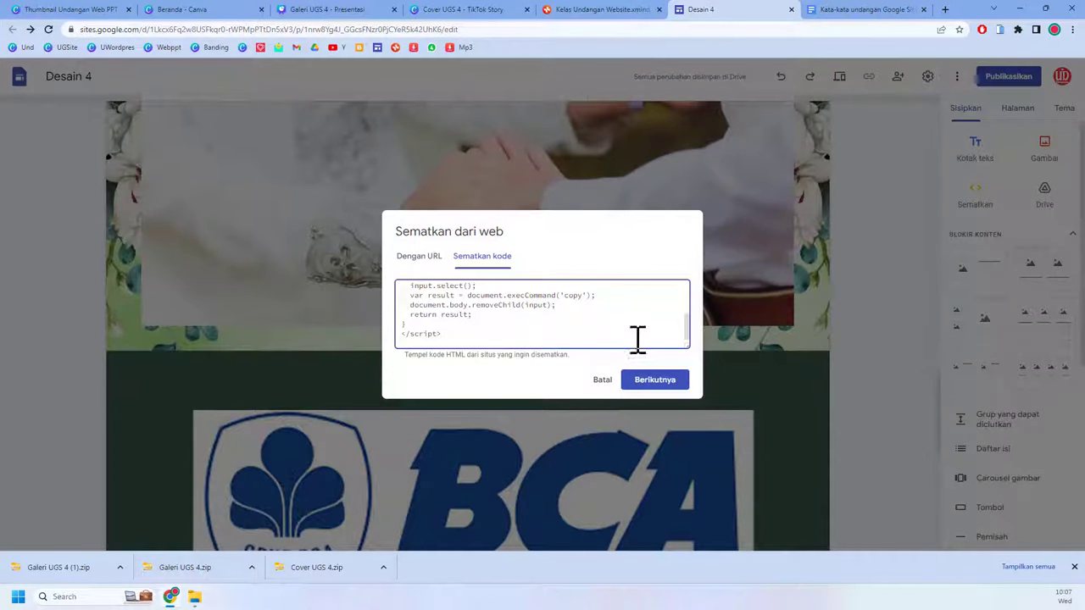
pyautogui.click(674, 383)
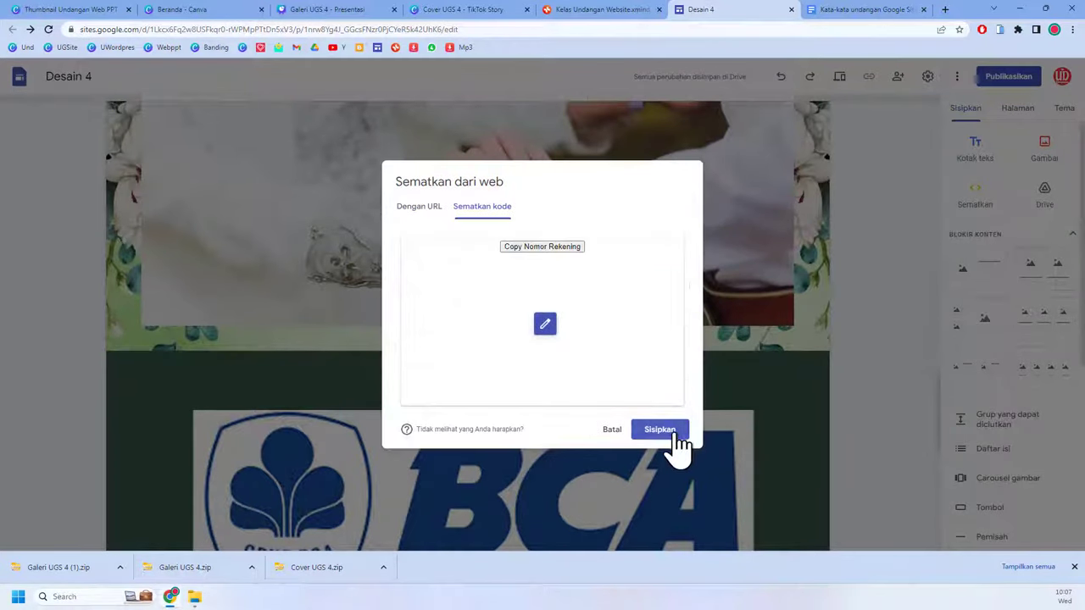
pyautogui.click(659, 431)
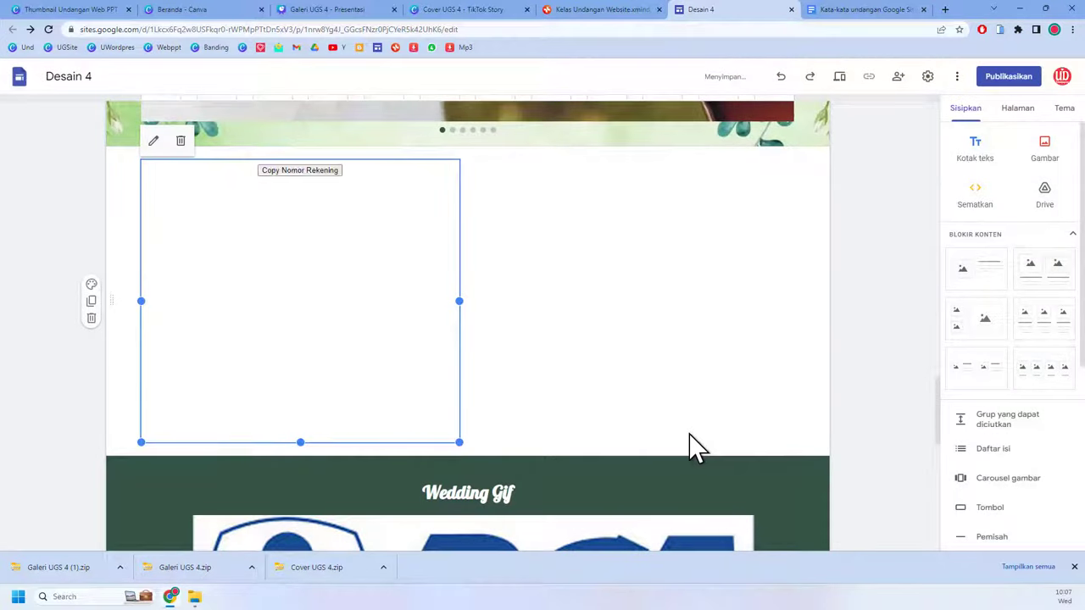
# Step: Shrink the embedded Copy Nomor Rekening button block and place it centred beneath the account number in the Wedding Gif section
pyautogui.scroll(-1, 690, 436)
pyautogui.scroll(1, 624, 443)
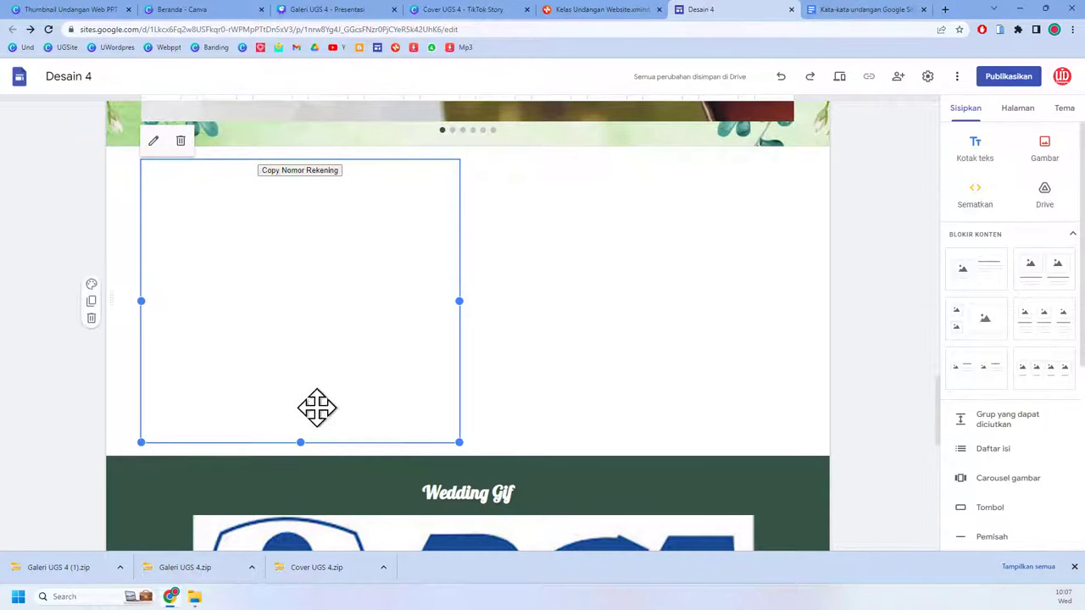
pyautogui.moveTo(302, 439); pyautogui.dragTo(477, 487)
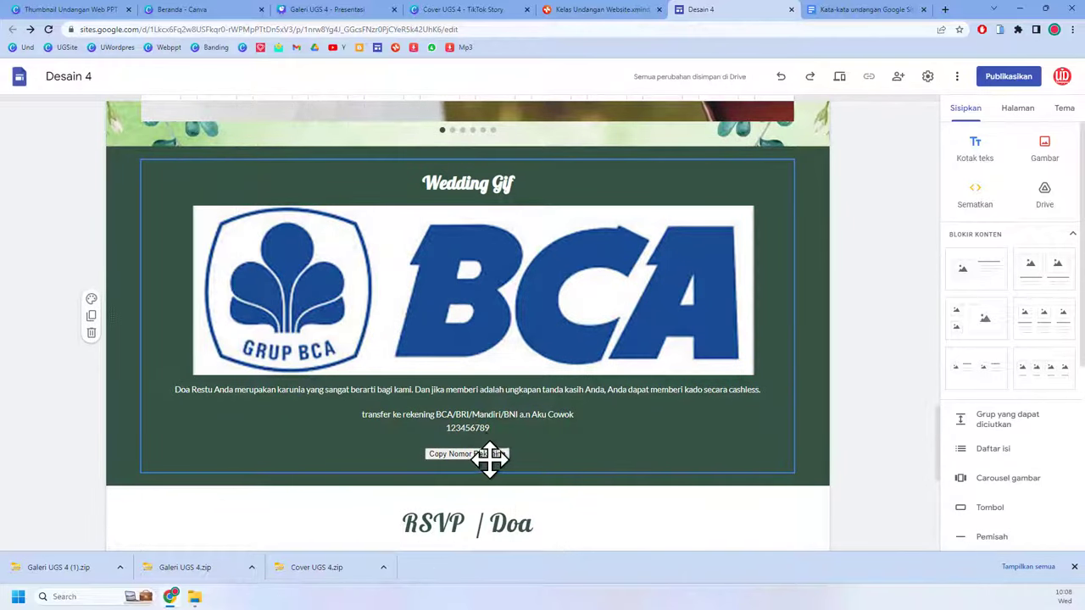
# Step: Review the page from the copy button and the RSVP / Doa comments back up to the couple and event sections
pyautogui.scroll(-2, 490, 455)
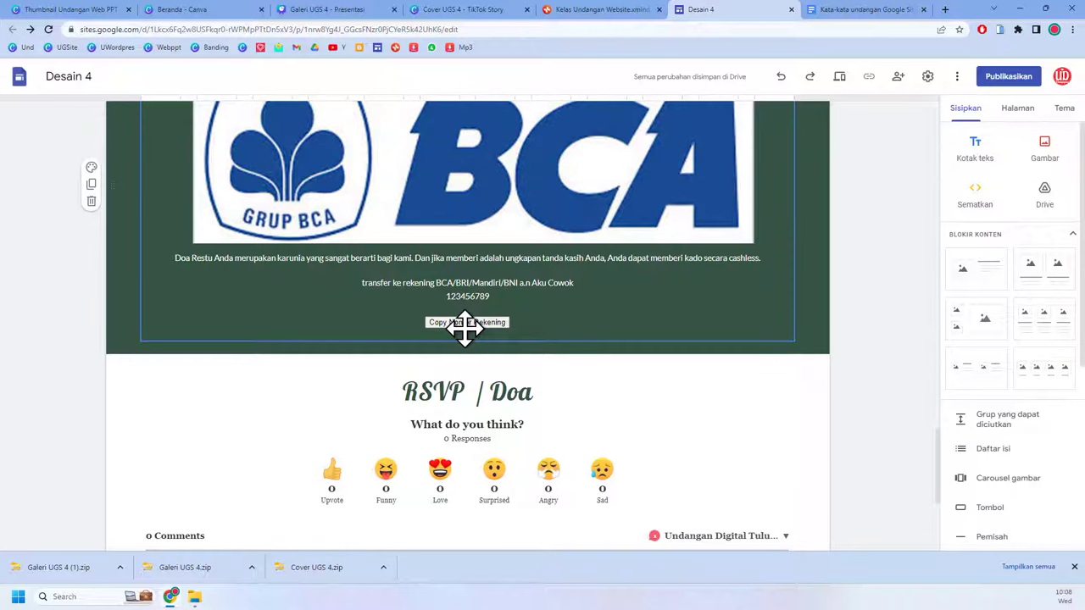
pyautogui.scroll(-2, 548, 334)
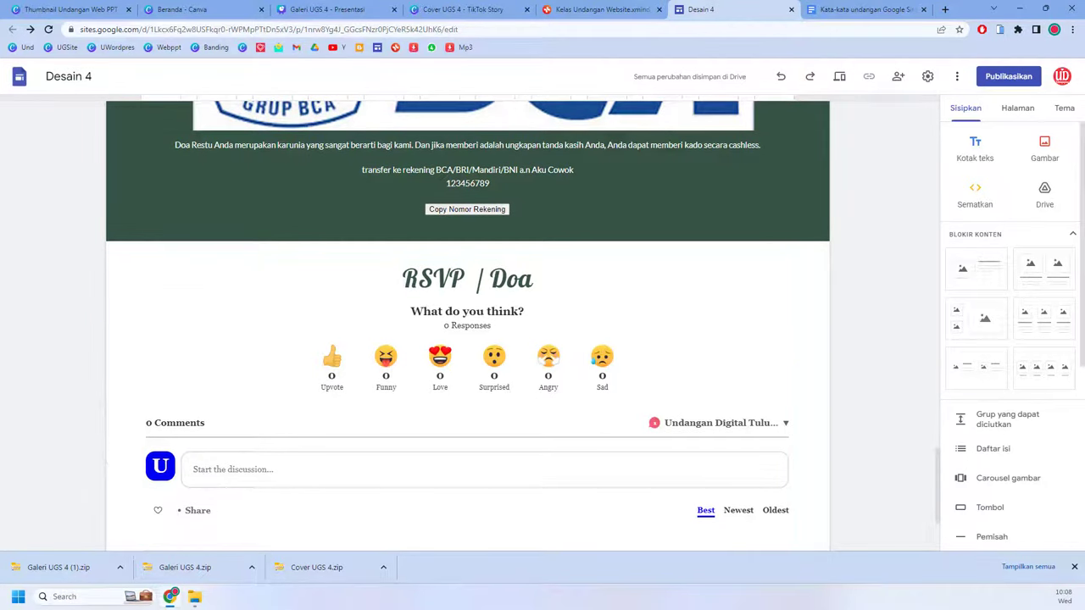
pyautogui.moveTo(242, 314)
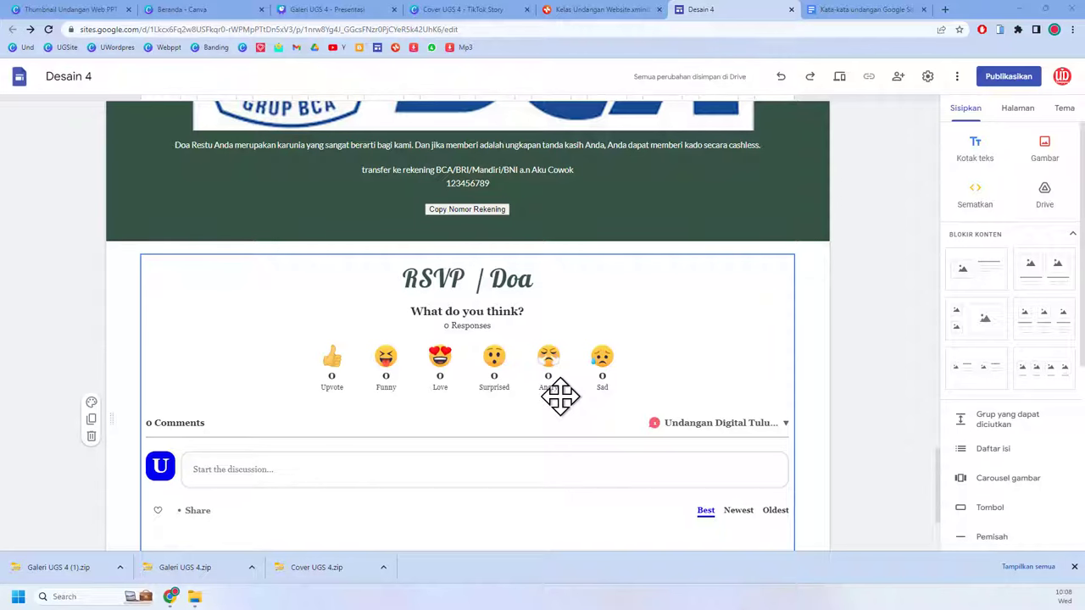
pyautogui.scroll(-2, 560, 396)
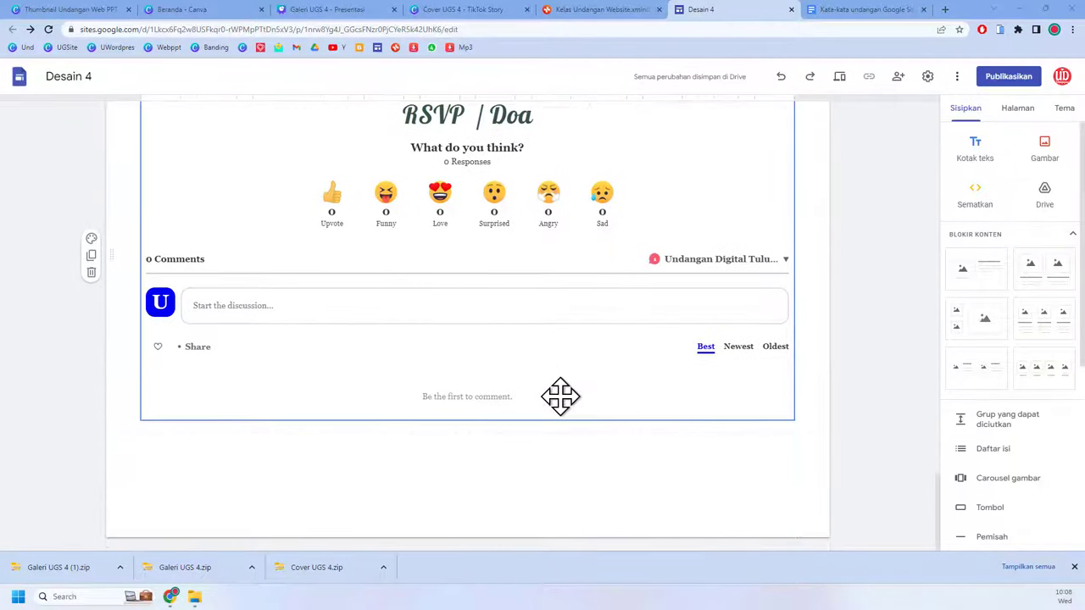
pyautogui.scroll(2, 561, 396)
pyautogui.scroll(10, 561, 395)
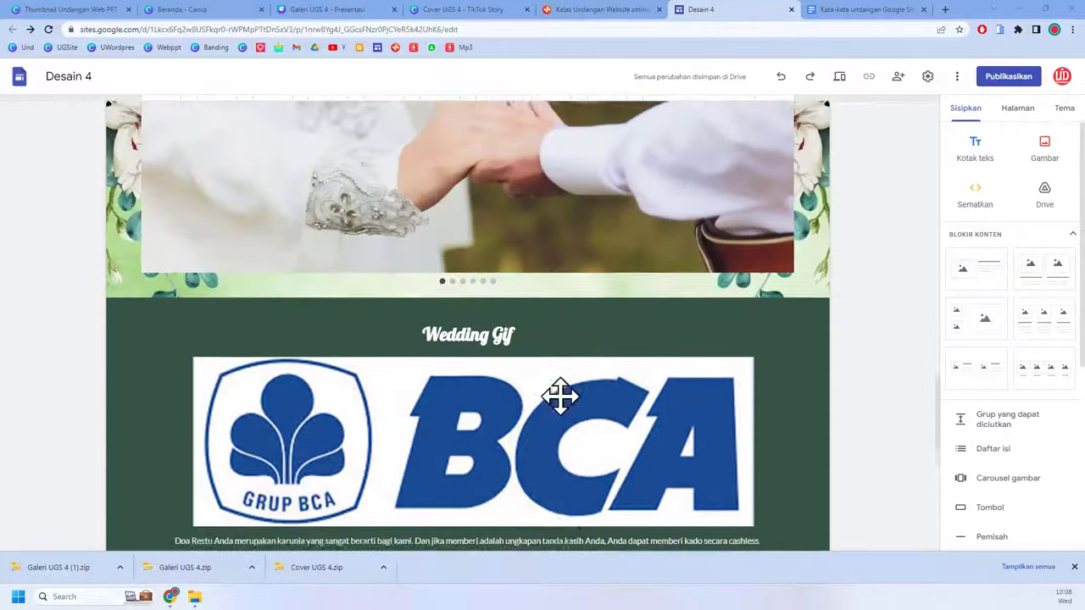
pyautogui.scroll(7, 560, 396)
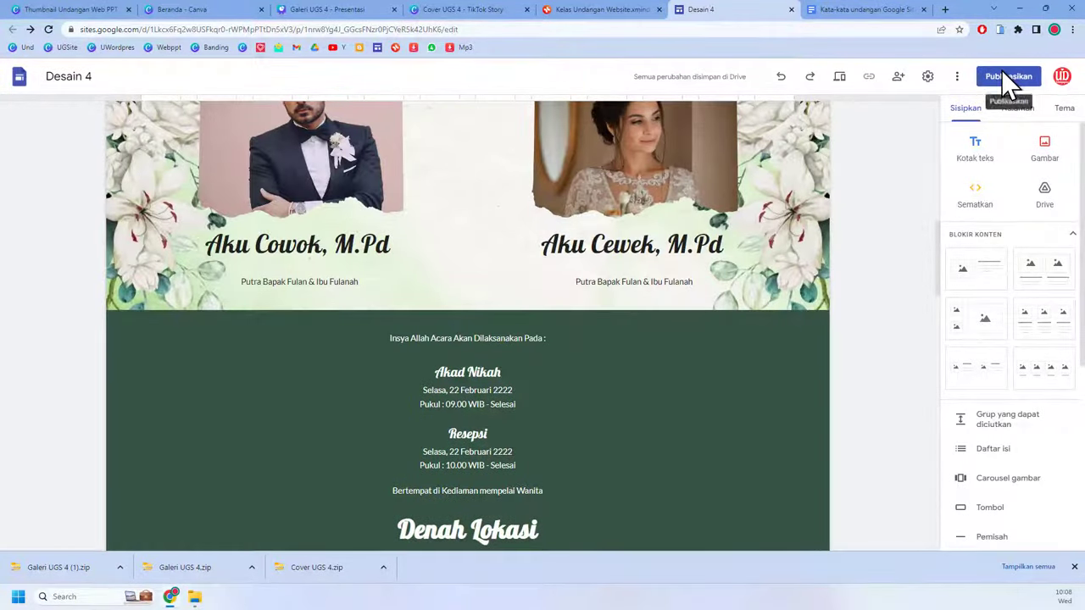
# Step: Publish the site under the web address desain4 and open the published page
pyautogui.click(1002, 72)
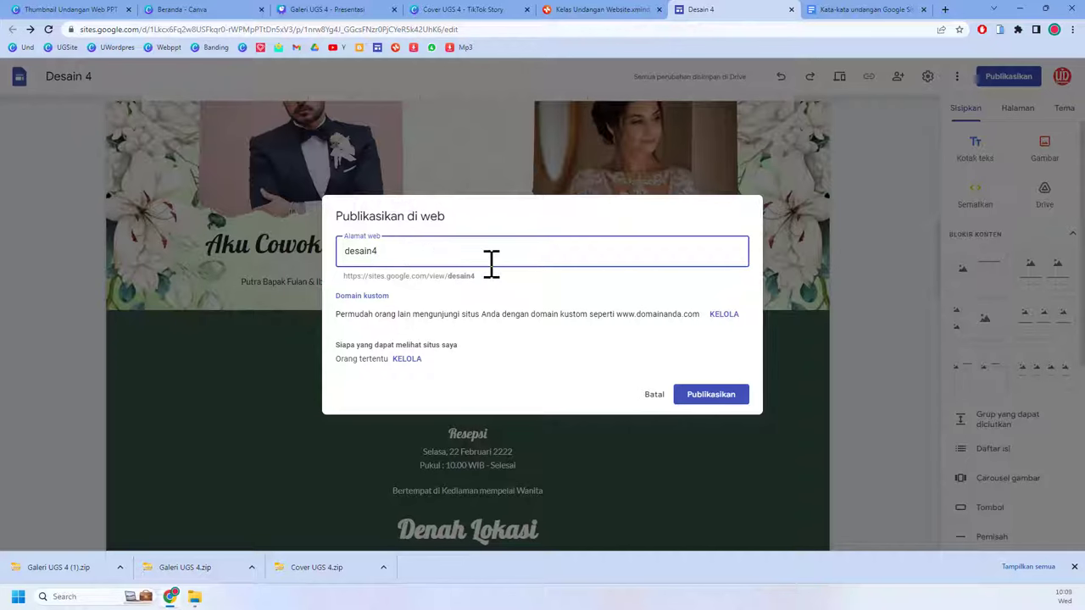
pyautogui.click(735, 396)
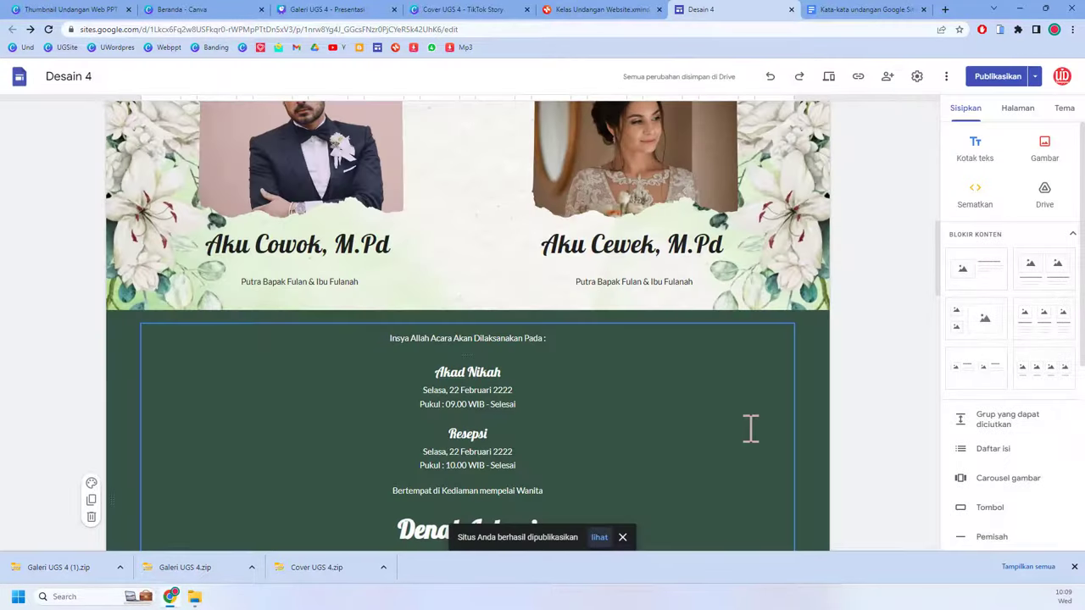
pyautogui.click(599, 538)
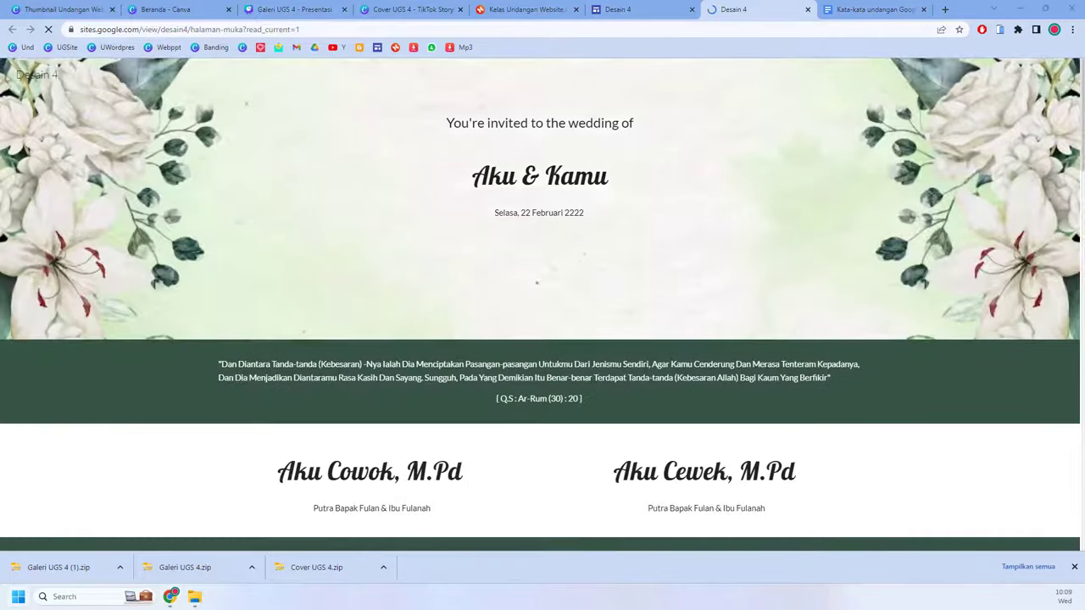
# Step: Open a blank Notepad window and minimise it
pyautogui.hotkey('ctrl', 'alt', 'n')
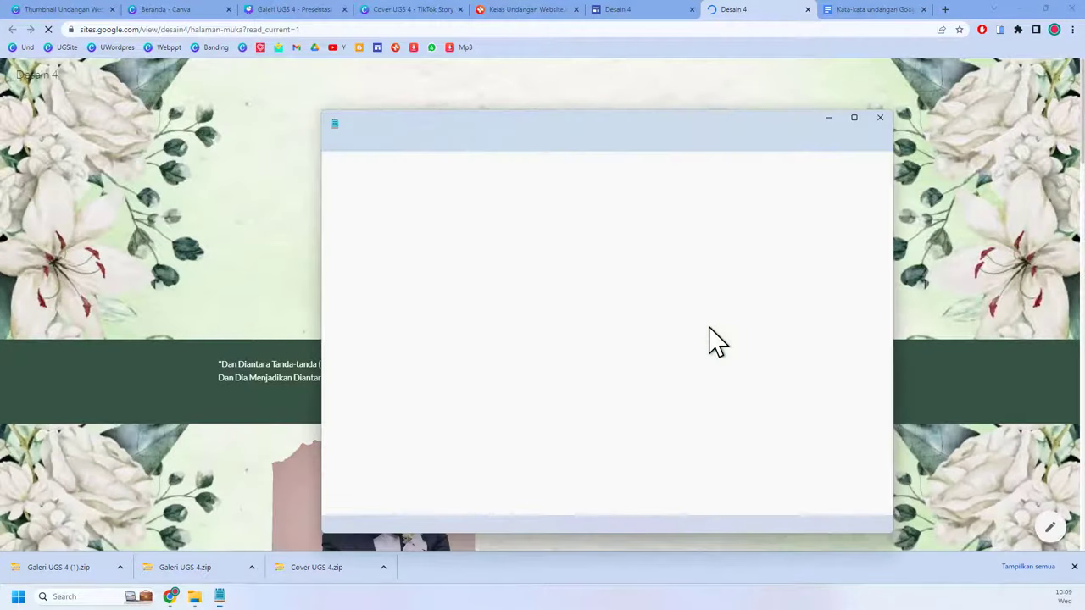
pyautogui.click(830, 118)
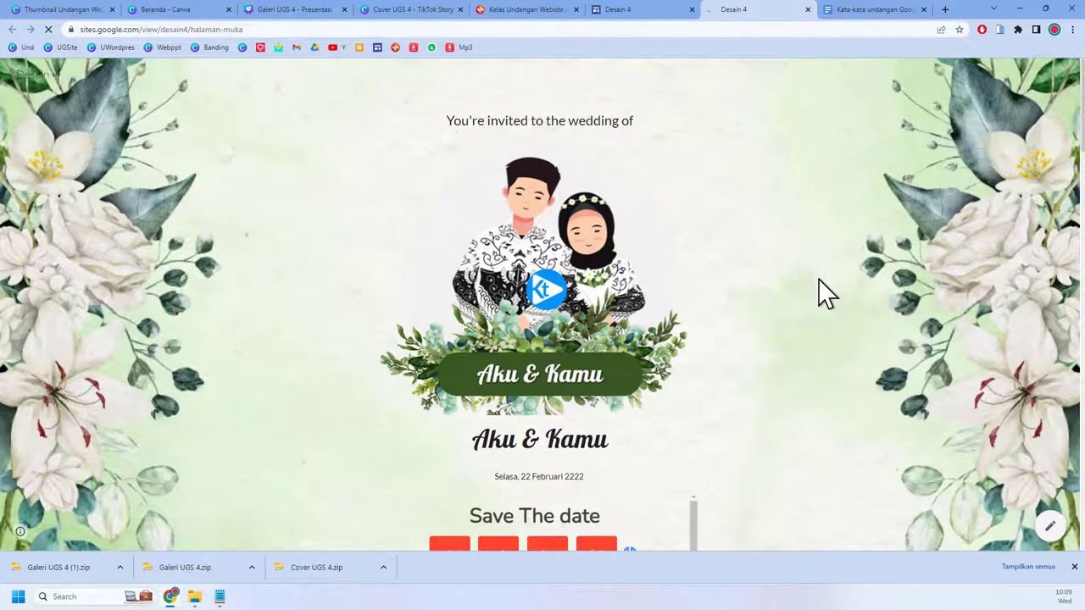
# Step: Review the published page from the cover and Save The date countdown through the couple and event sections to the gallery
pyautogui.scroll(-4, 814, 271)
pyautogui.scroll(-3, 820, 293)
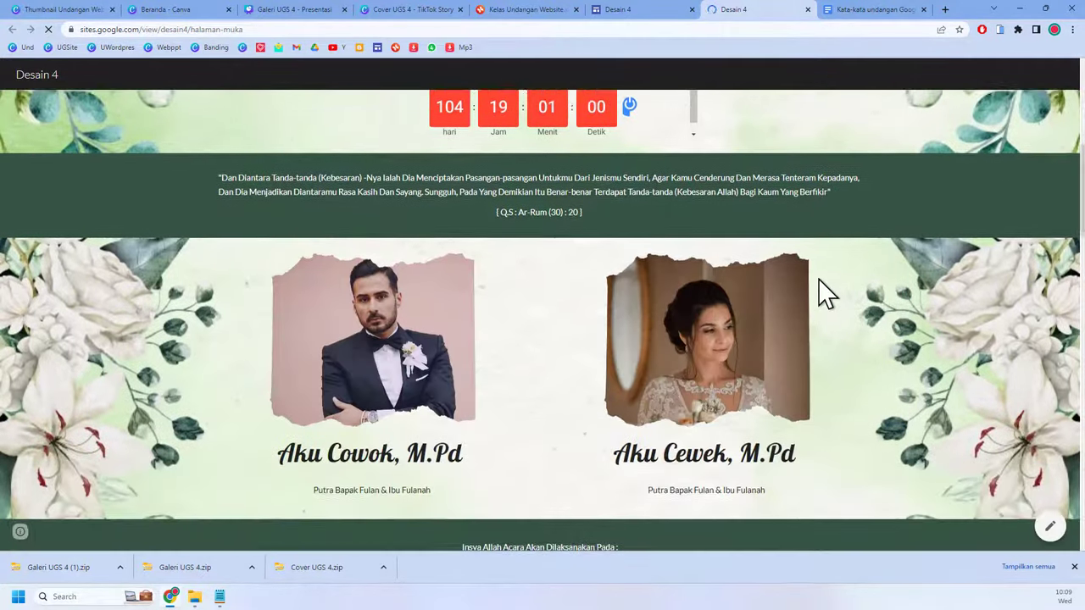
pyautogui.scroll(2, 820, 292)
pyautogui.scroll(1, 826, 293)
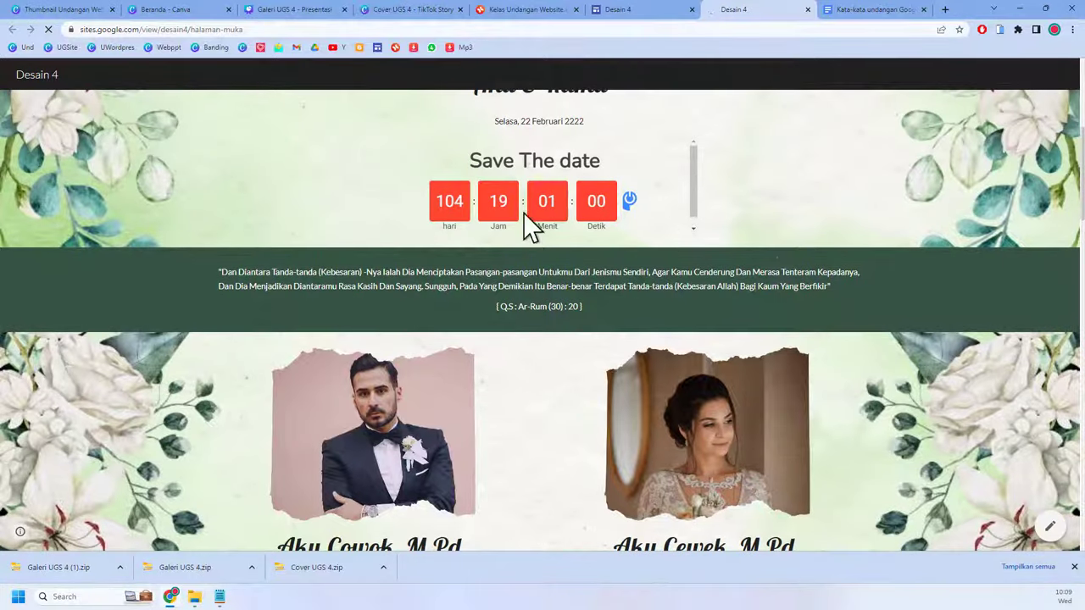
pyautogui.moveTo(695, 187); pyautogui.dragTo(699, 219)
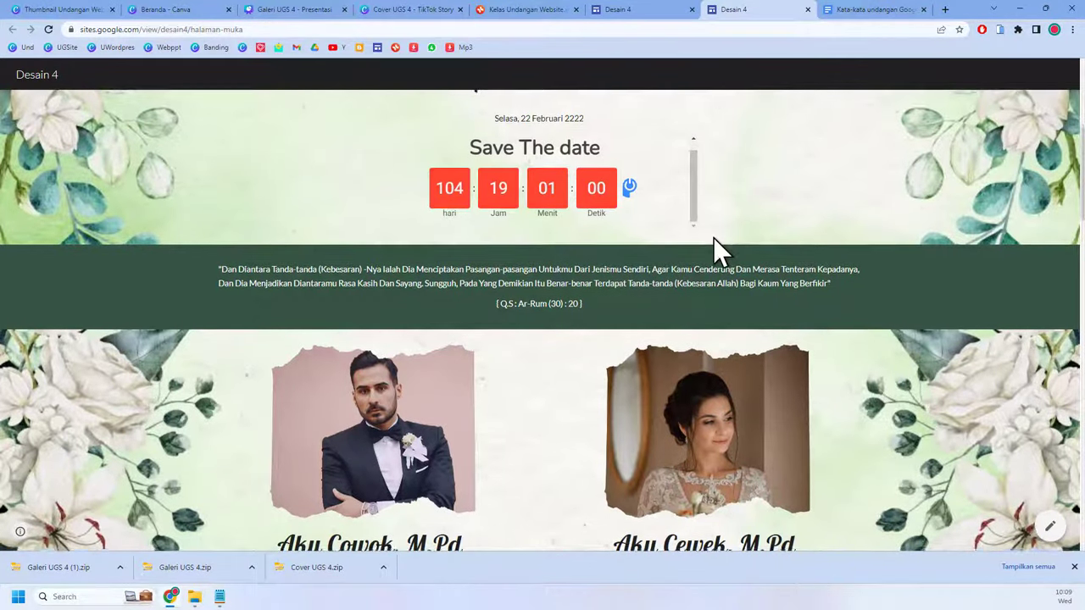
pyautogui.scroll(-3, 713, 237)
pyautogui.scroll(-3, 714, 239)
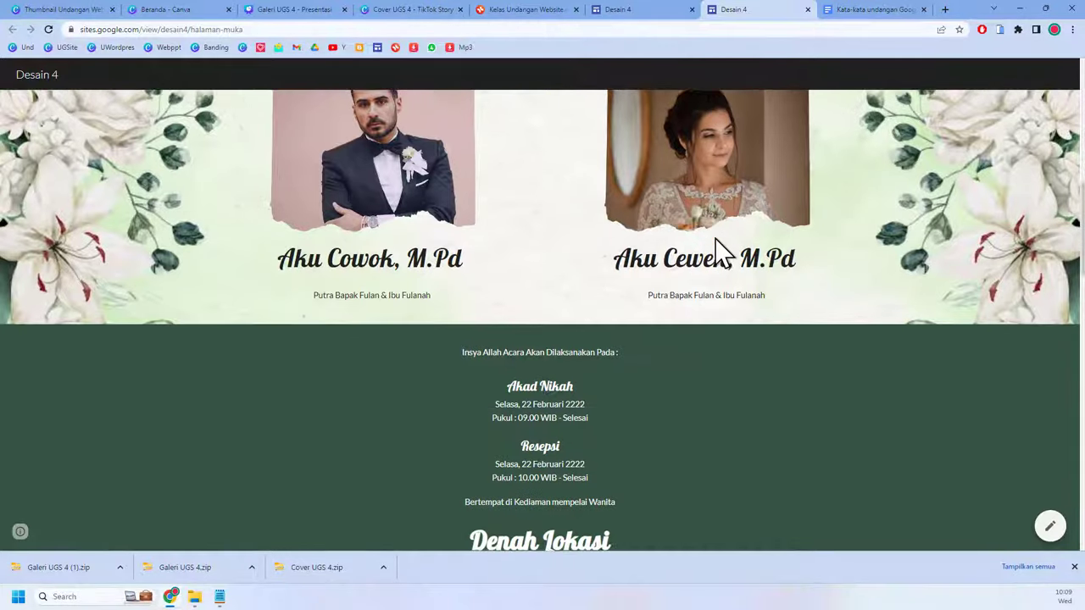
pyautogui.scroll(-5, 714, 239)
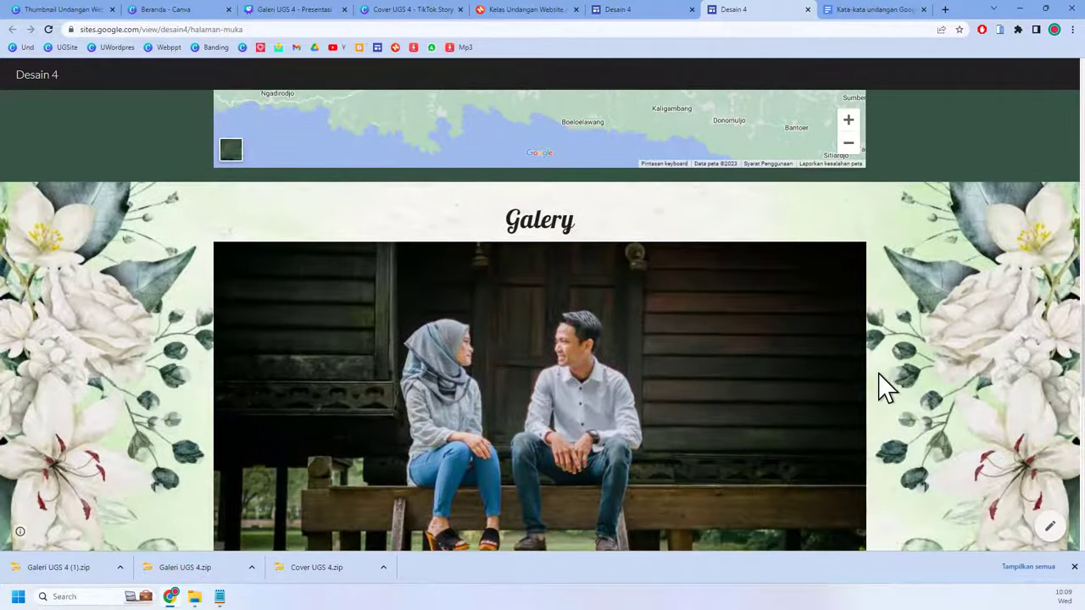
# Step: Advance the Galery carousel through several photos to check how it works on the published page
pyautogui.scroll(-1, 879, 387)
pyautogui.click(848, 361)
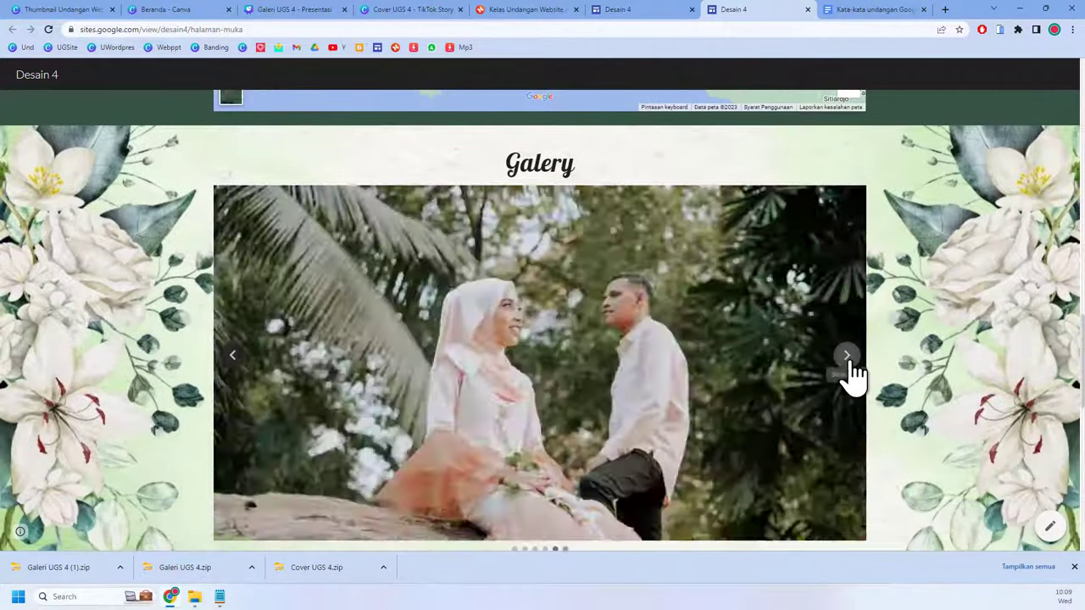
pyautogui.click(848, 362)
pyautogui.click(848, 356)
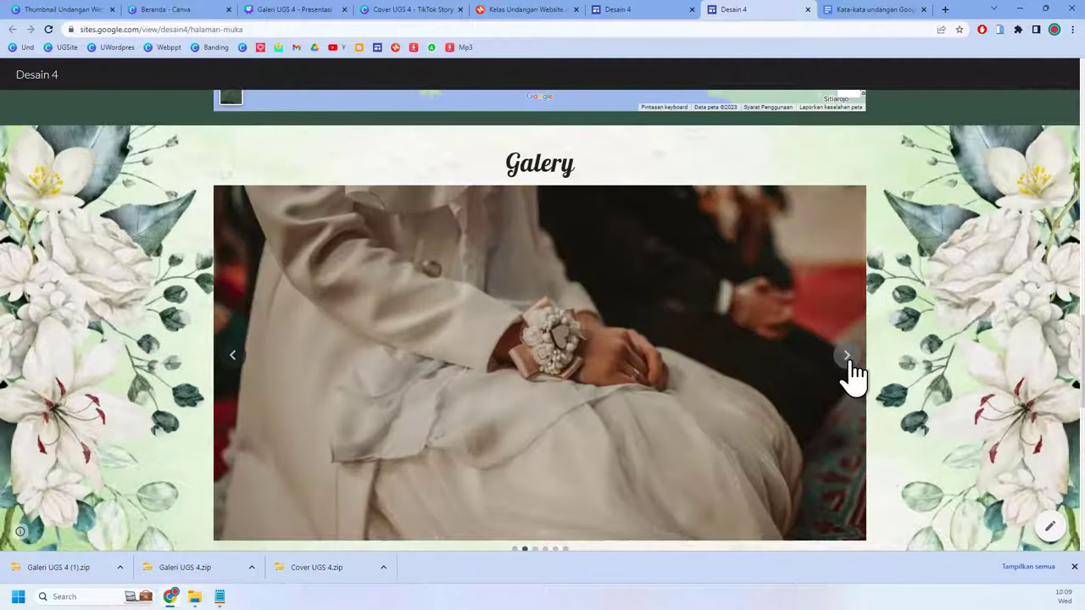
pyautogui.click(848, 356)
pyautogui.scroll(5, 852, 372)
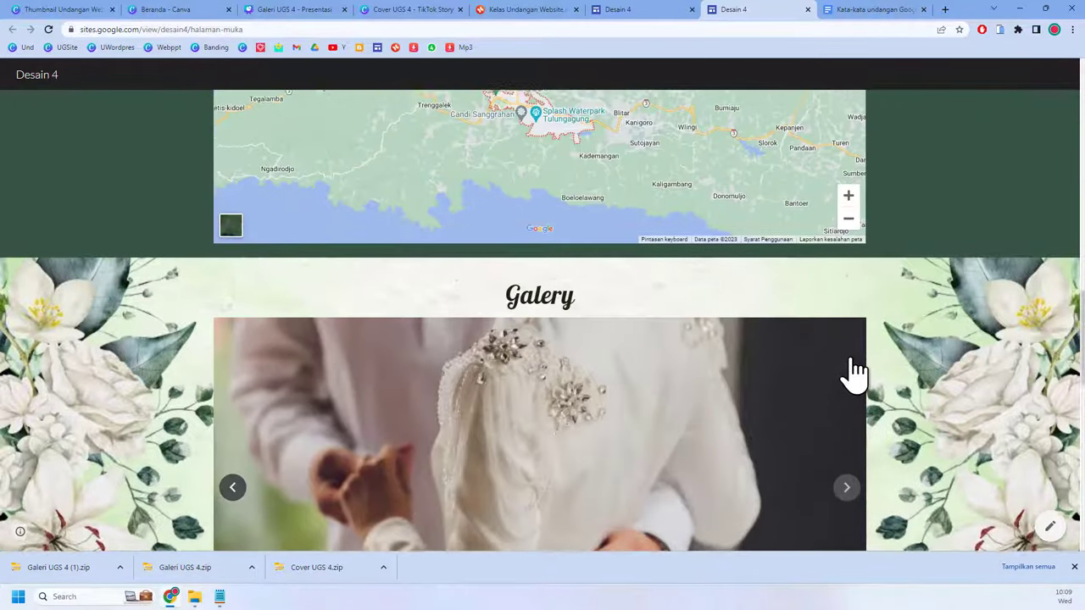
# Step: Test the Copy Nomor Rekening button by copying the account number into the Notepad note, and minimise Notepad
pyautogui.scroll(-7, 548, 278)
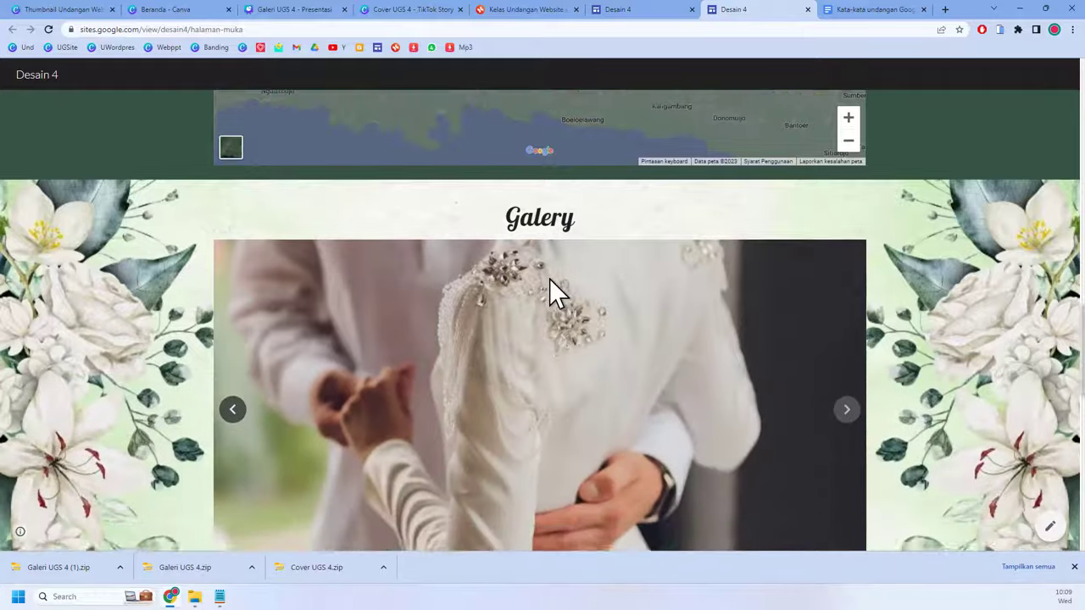
pyautogui.scroll(-2, 551, 276)
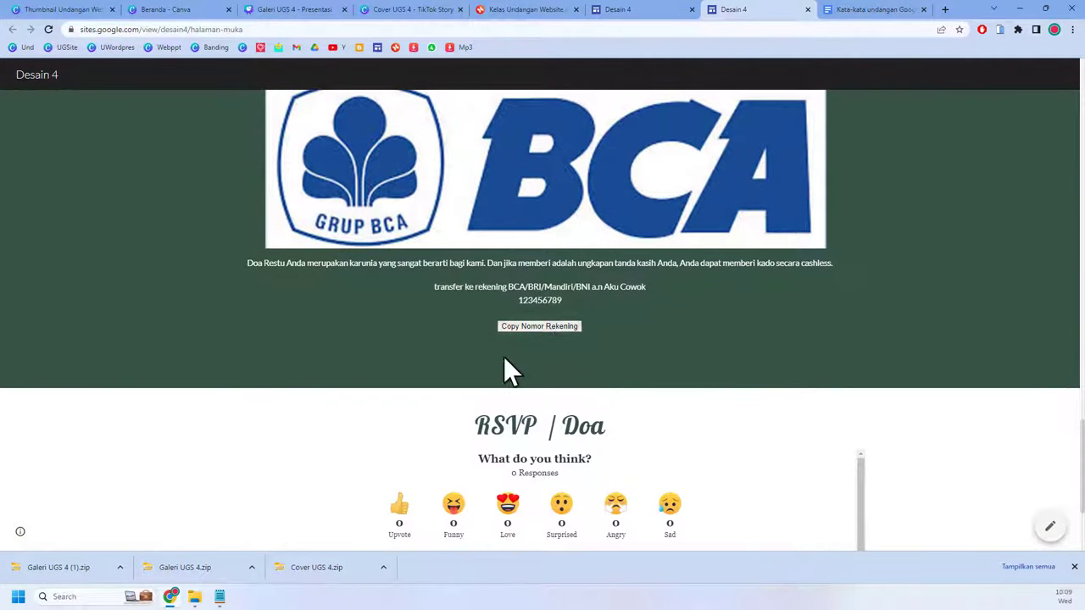
pyautogui.click(219, 597)
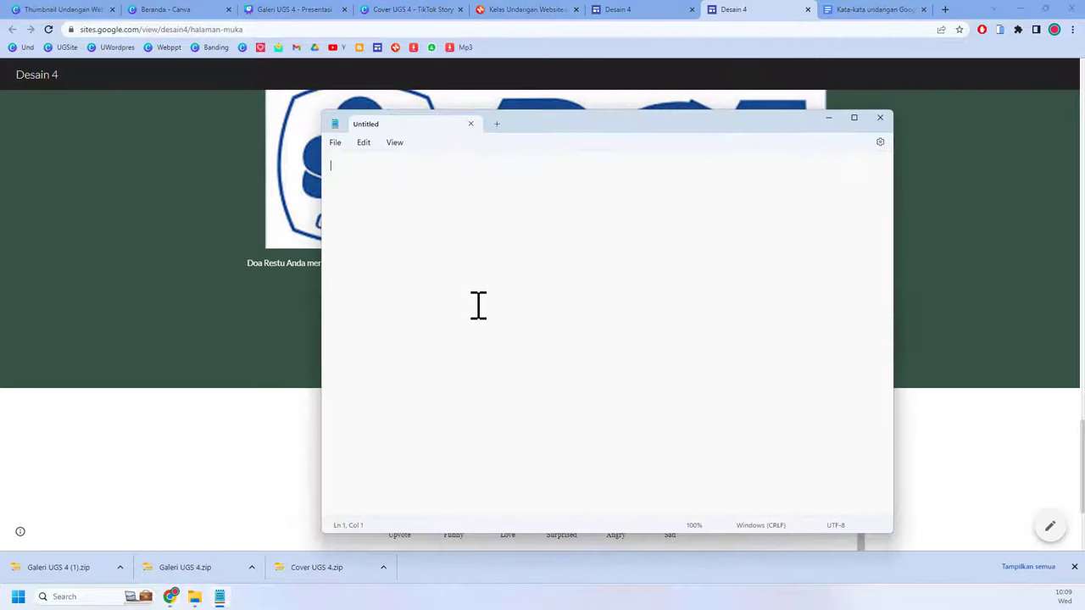
pyautogui.write('123456789')
pyautogui.click(828, 123)
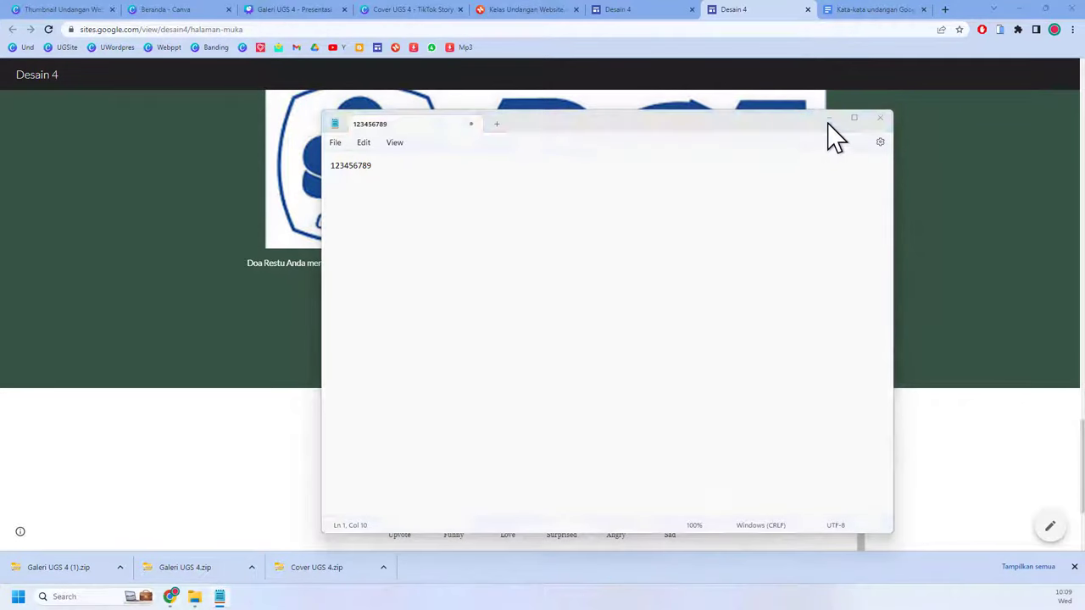
# Step: Draft the comment "doa" and add an Upvote reaction under RSVP / Doa, and review the page back up to the event section
pyautogui.scroll(-1, 733, 445)
pyautogui.scroll(-2, 736, 446)
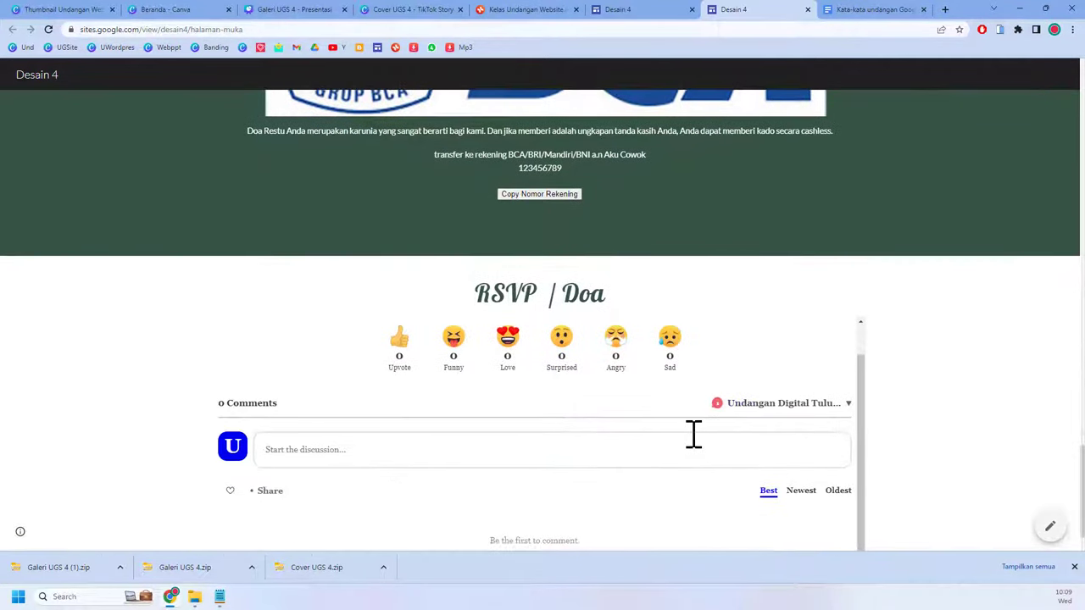
pyautogui.click(693, 435)
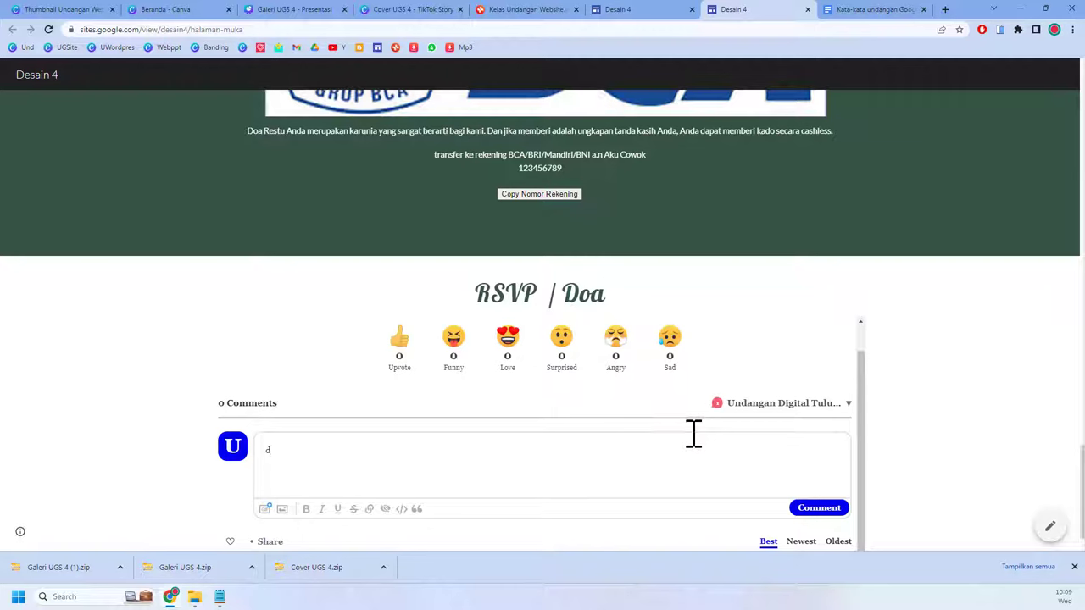
pyautogui.click(400, 349)
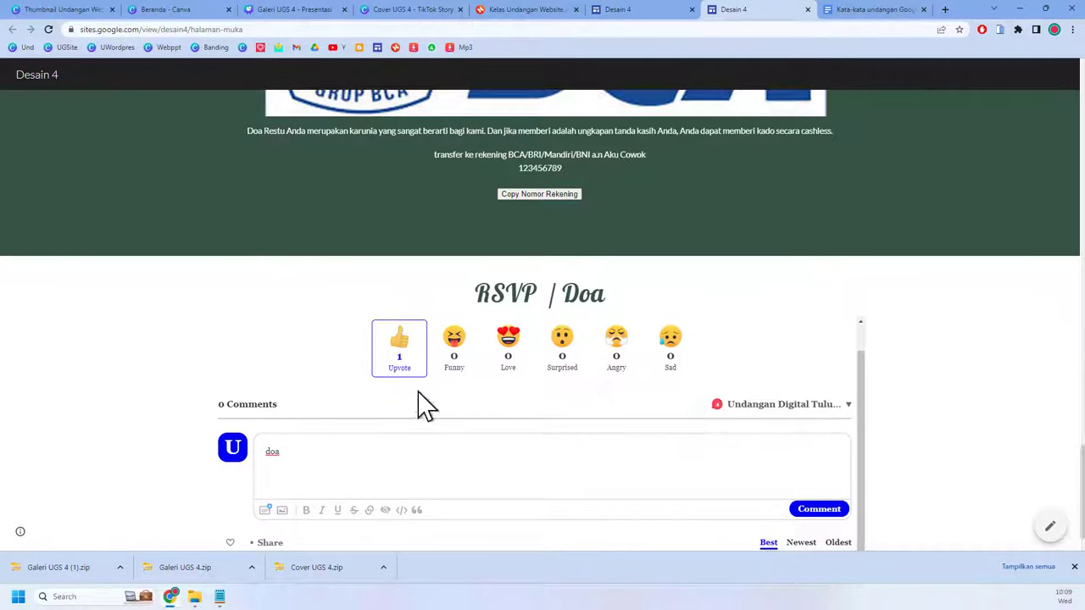
pyautogui.scroll(-1, 414, 446)
pyautogui.scroll(8, 1024, 364)
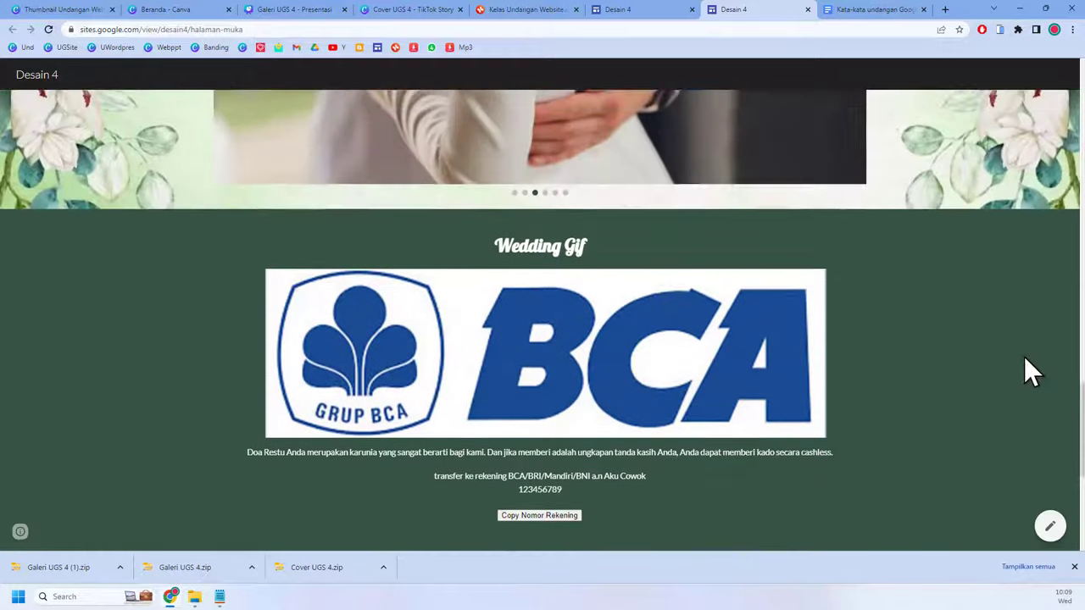
pyautogui.scroll(6, 1024, 356)
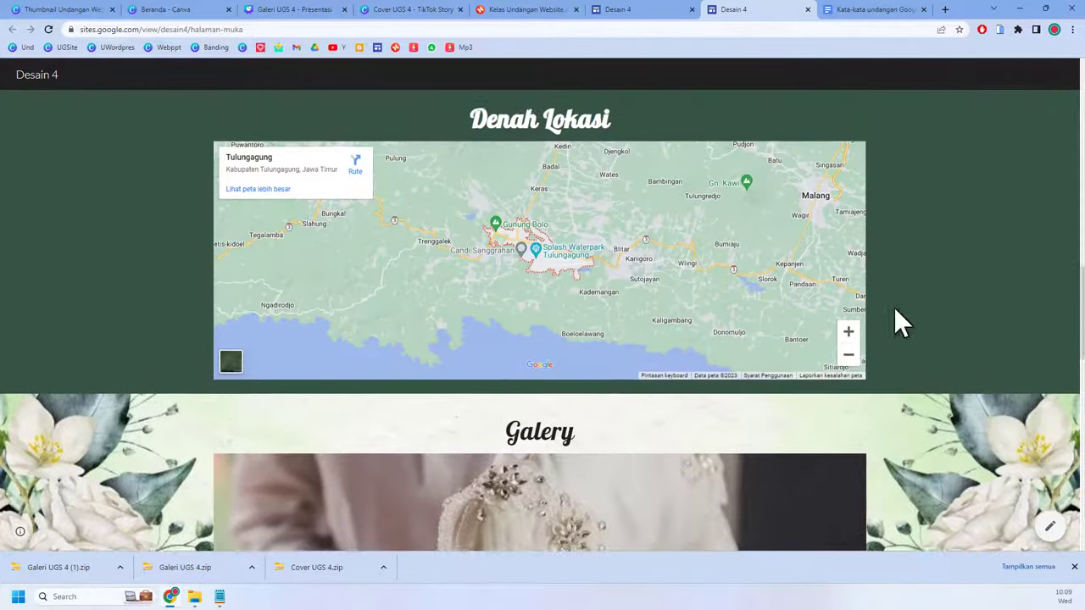
pyautogui.scroll(1, 706, 186)
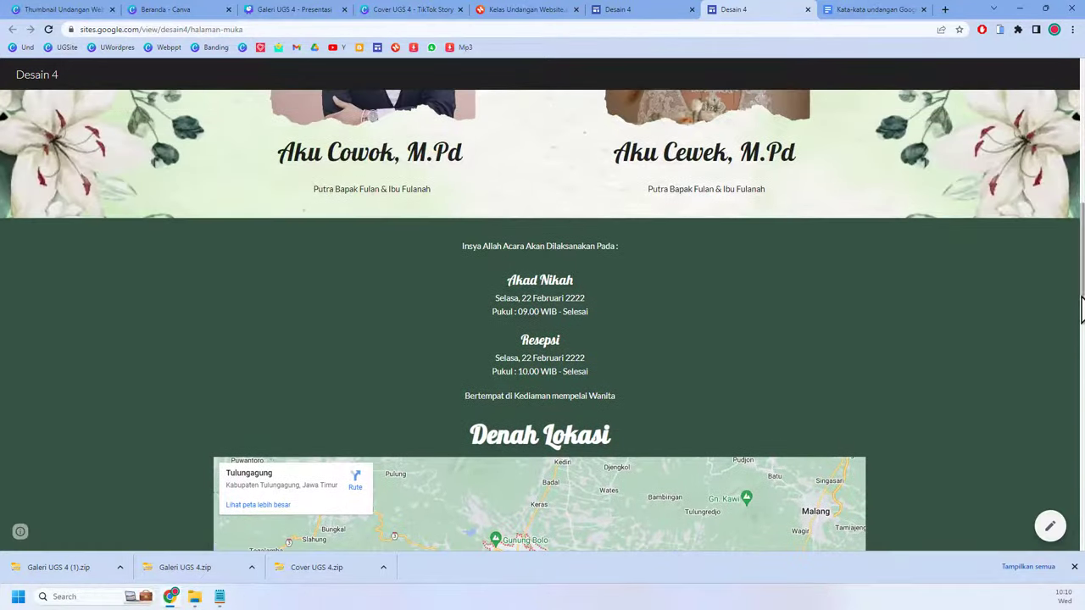
# Step: Remove halaman-muka from the published page's address and load sites.google.com/view/desain4/
pyautogui.click(261, 28)
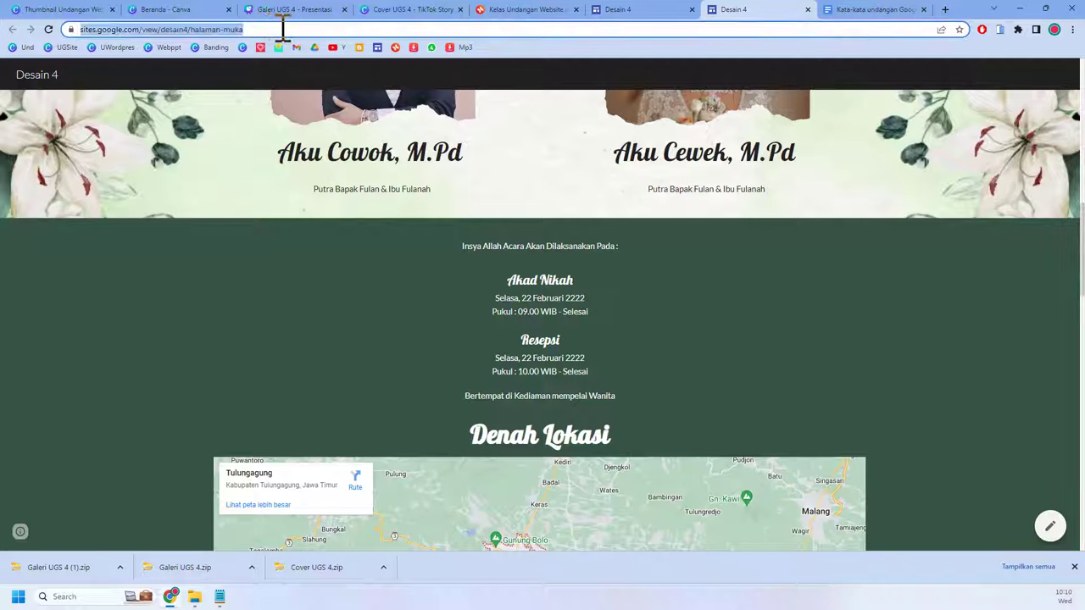
pyautogui.moveTo(251, 39); pyautogui.dragTo(222, 54)
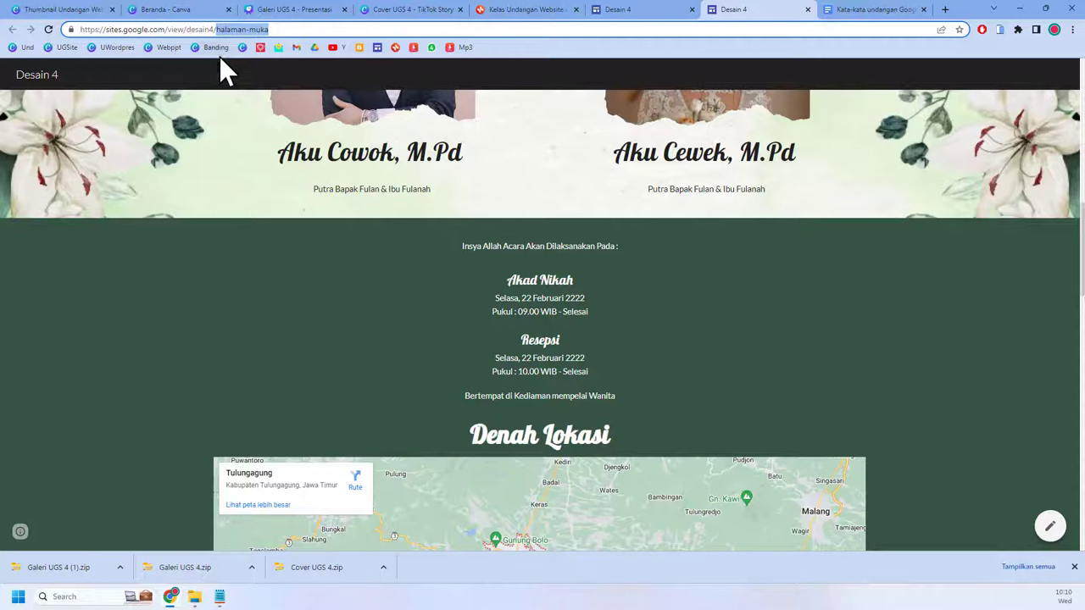
pyautogui.press('BackSpace')
pyautogui.press('Return')
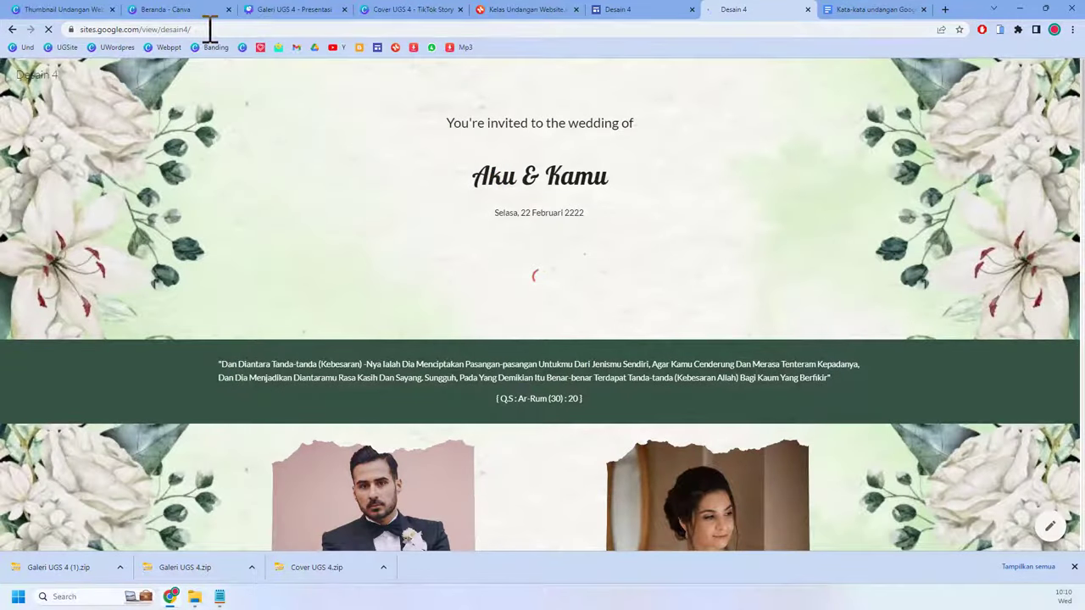
# Step: Copy the shortened site address and paste it on a new line in the enlarged Notepad note
pyautogui.click(209, 31)
pyautogui.hotkey('ctrl', 'c')
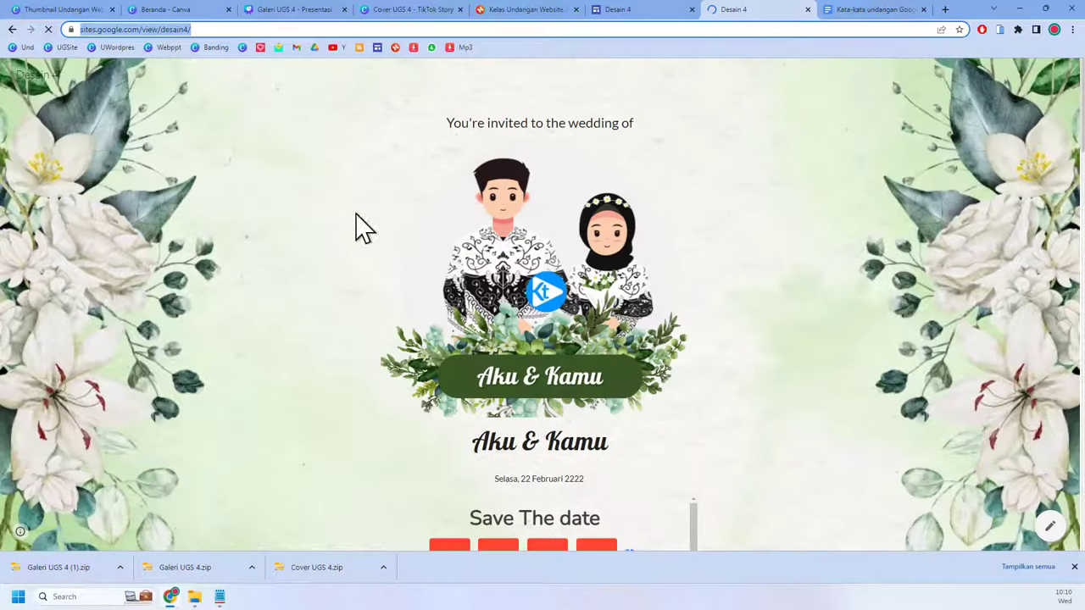
pyautogui.click(220, 597)
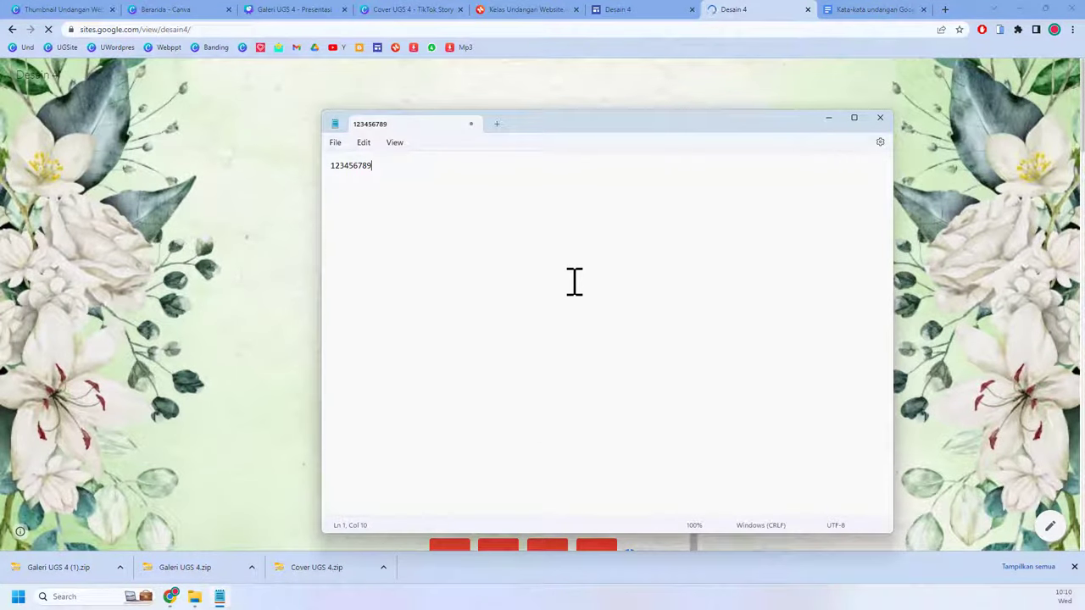
pyautogui.scroll(19, 575, 282)
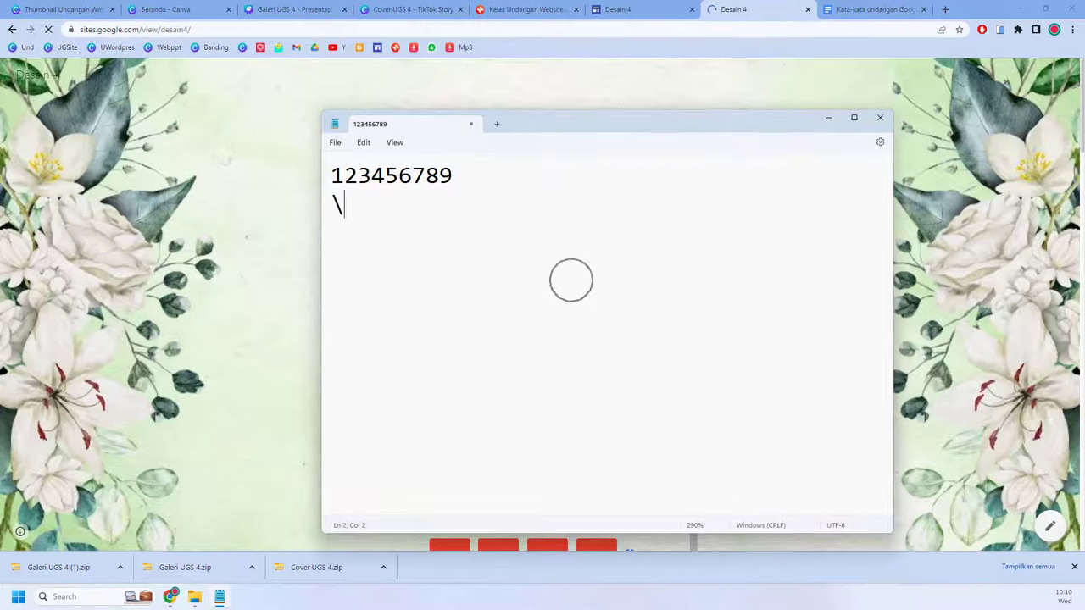
pyautogui.press('BackSpace')
pyautogui.hotkey('ctrl', 'v')
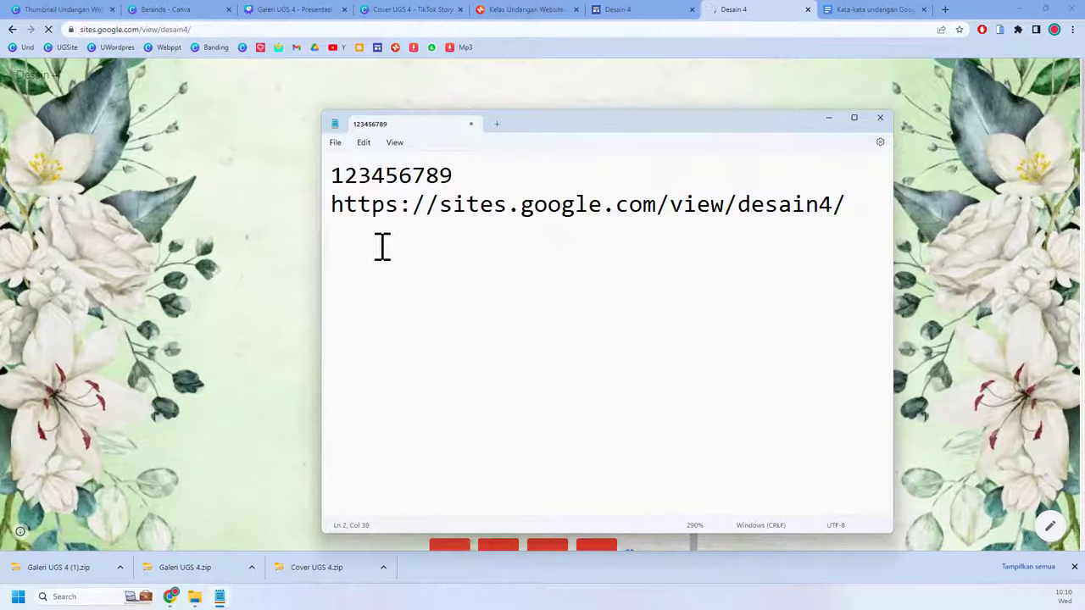
# Step: Check the workflow list in the Kelas Undangan Website mind map and return to the published Desain 4 page
pyautogui.click(537, 9)
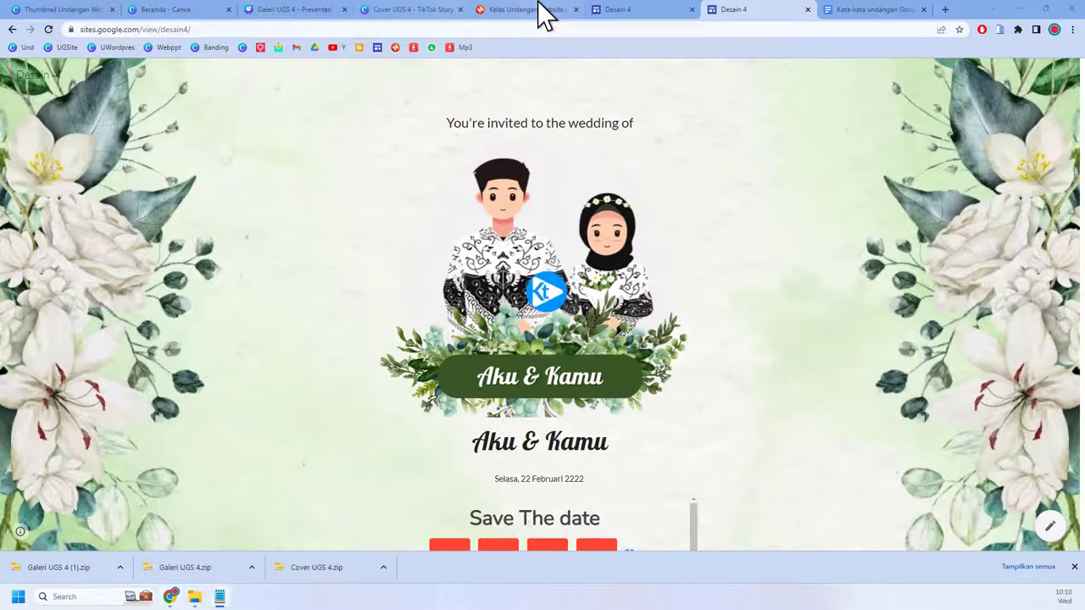
pyautogui.scroll(-3, 655, 271)
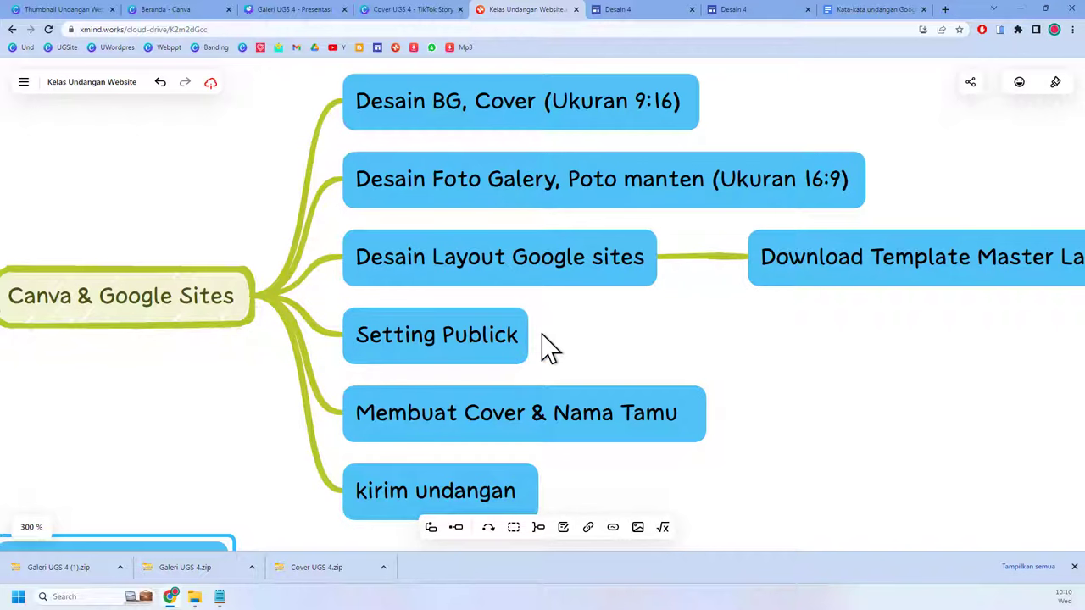
pyautogui.click(754, 10)
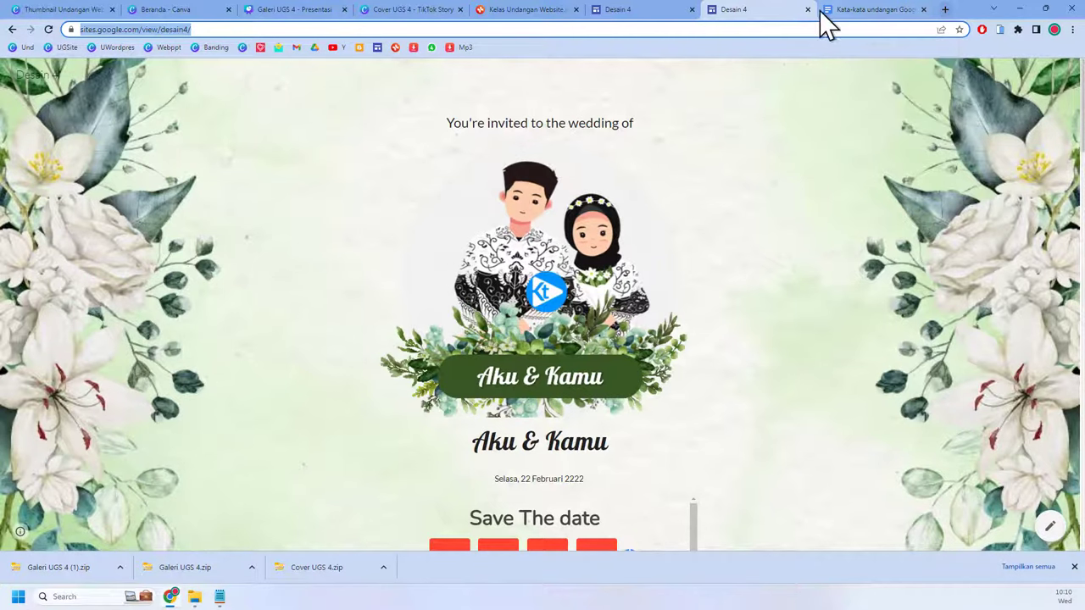
# Step: Switch to Google Drive and create a folder named Desain 4 inside the Kirim Undangan folder
pyautogui.click(316, 48)
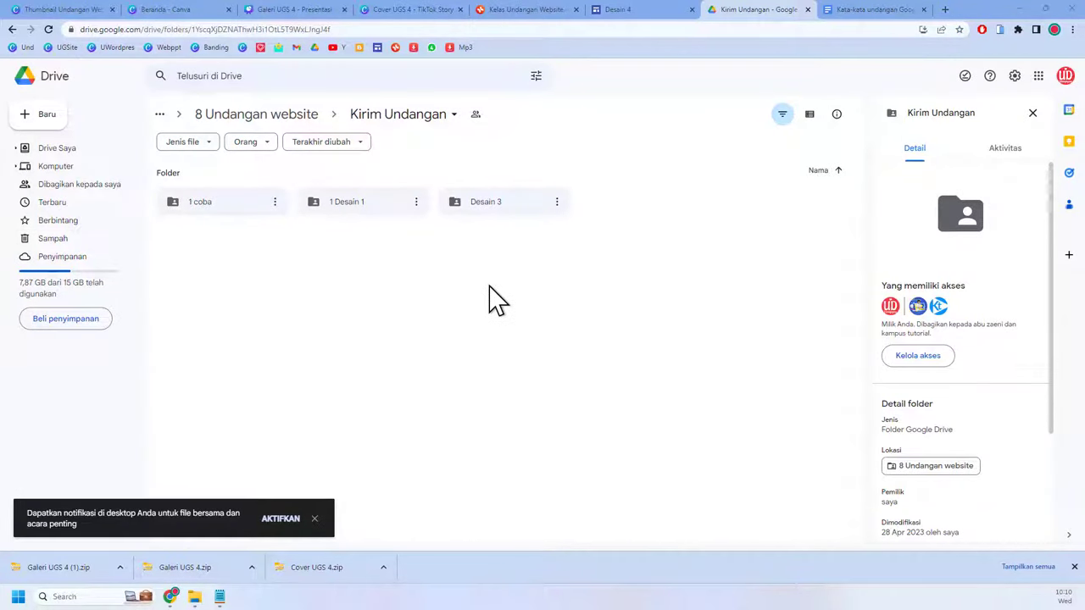
pyautogui.rightClick(458, 277)
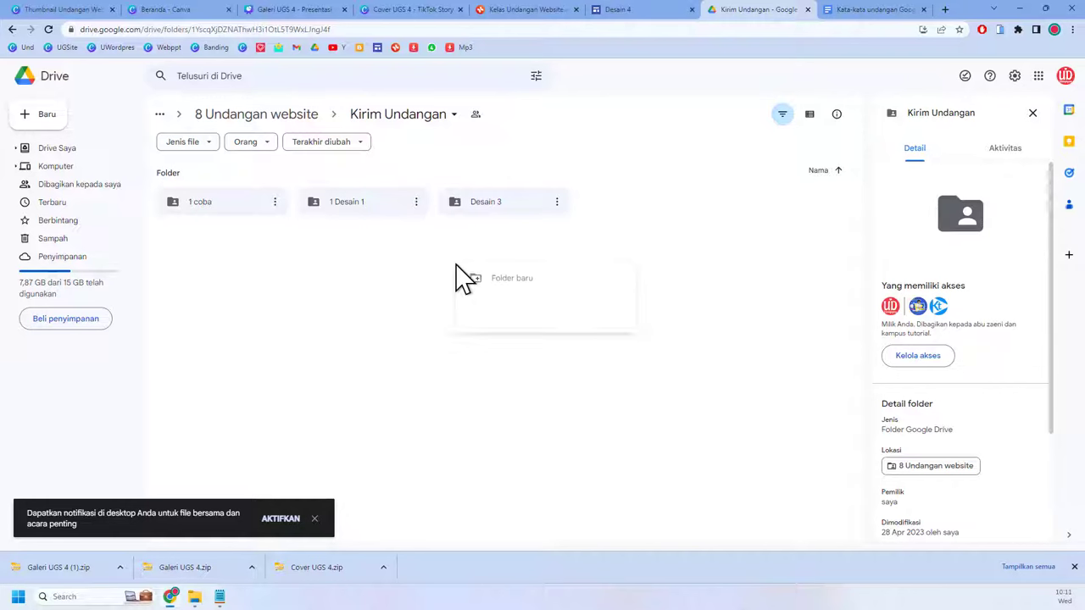
pyautogui.click(539, 282)
pyautogui.write('Desain 4')
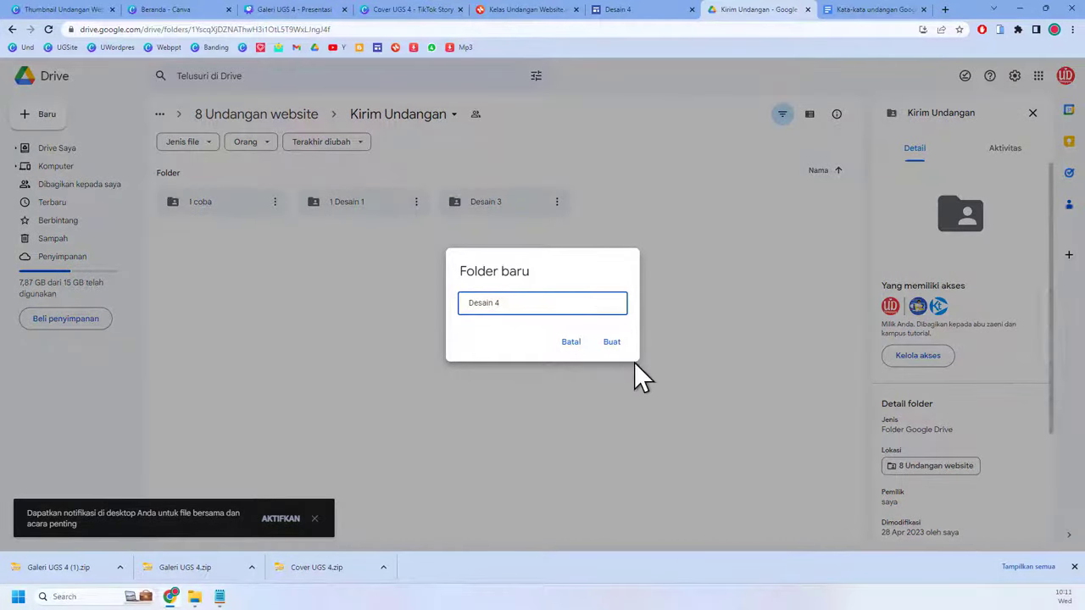
pyautogui.click(612, 343)
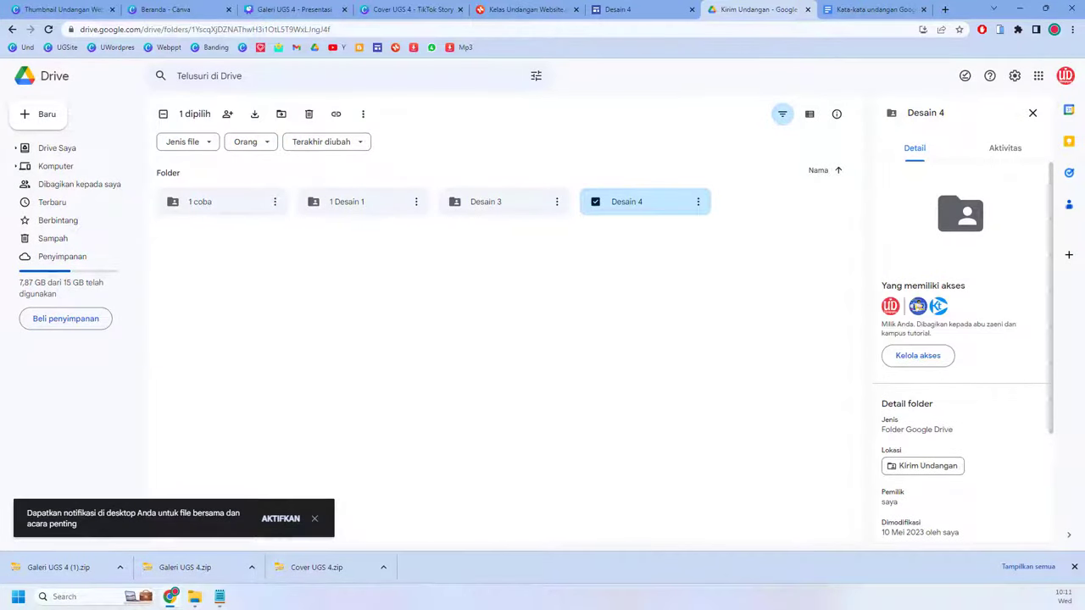
# Step: Check the contents of the Desain 3 folder and create a blank Google Slides presentation inside the Desain 4 folder
pyautogui.doubleClick(473, 212)
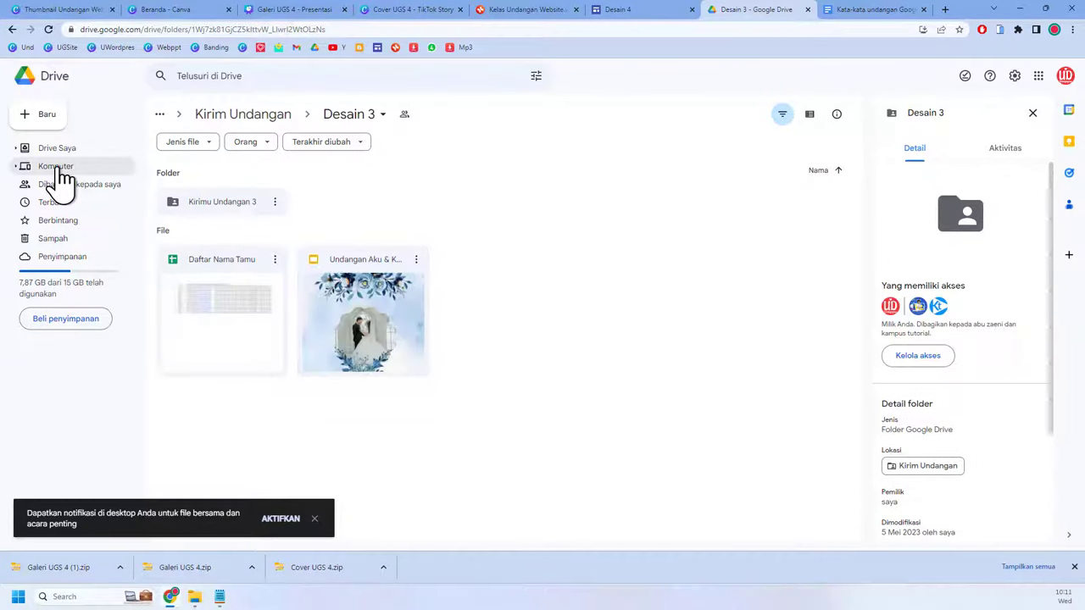
pyautogui.click(12, 30)
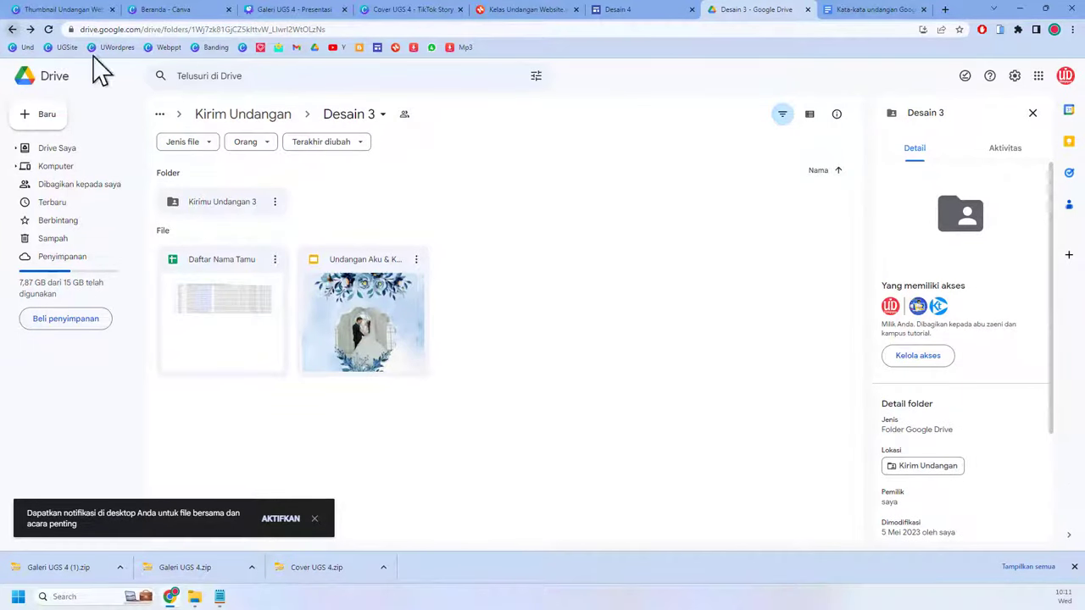
pyautogui.doubleClick(659, 212)
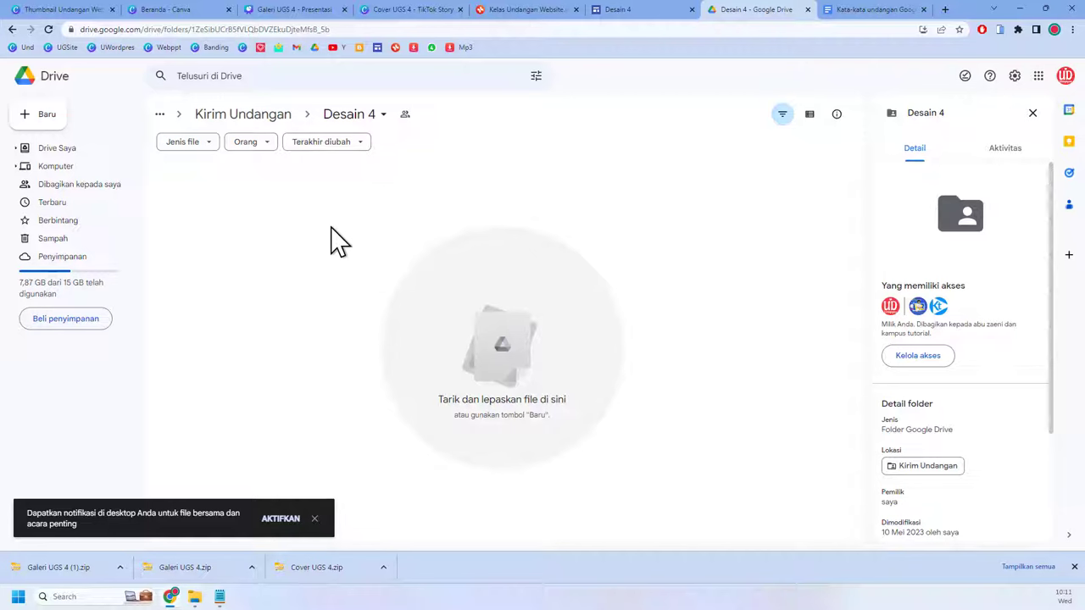
pyautogui.rightClick(334, 239)
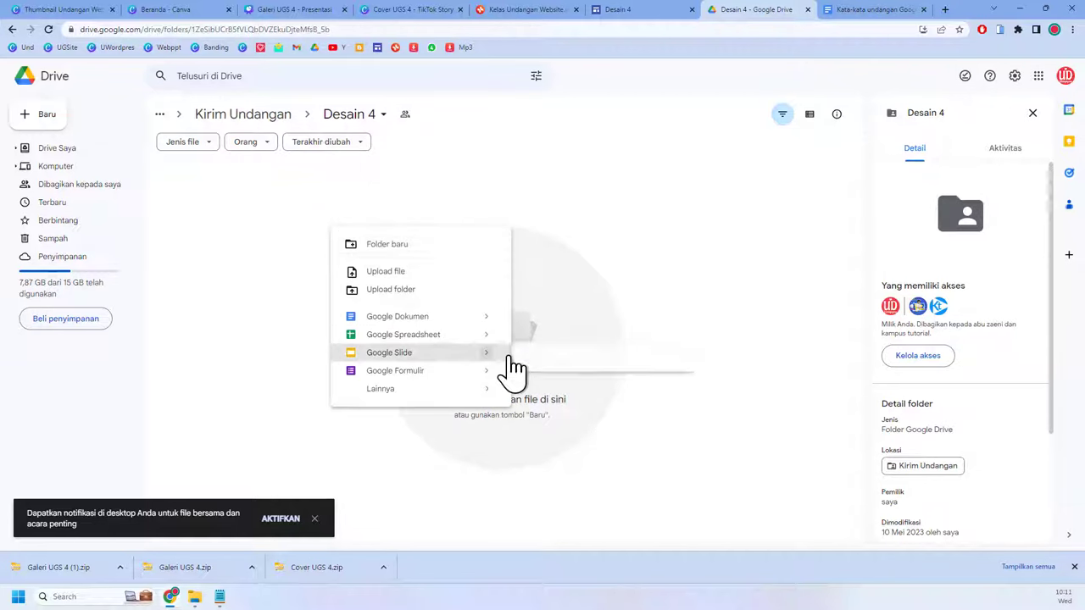
pyautogui.moveTo(512, 360)
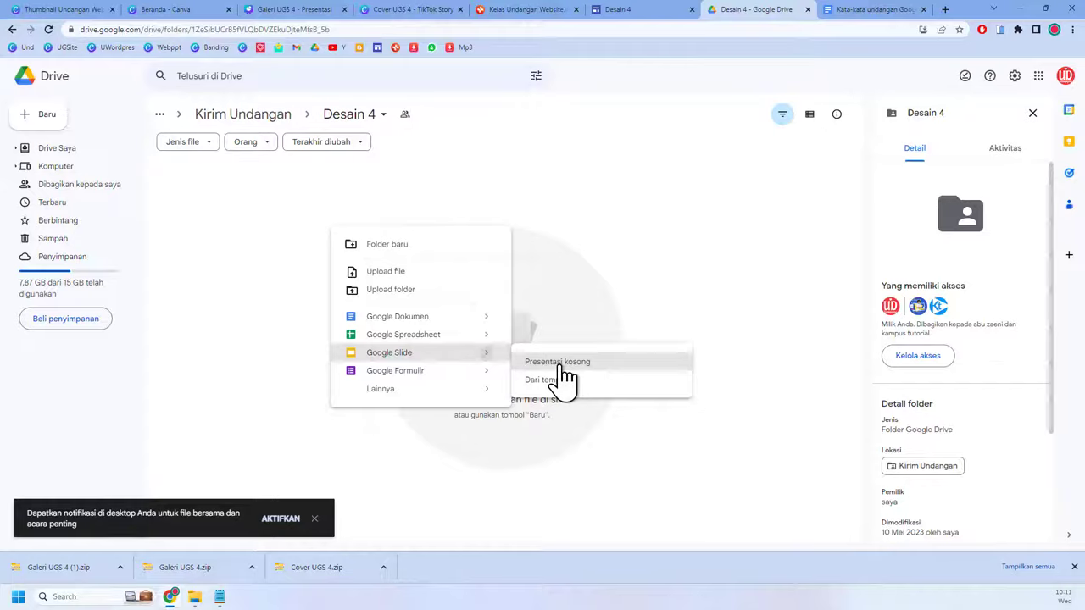
pyautogui.click(561, 365)
pyautogui.click(639, 339)
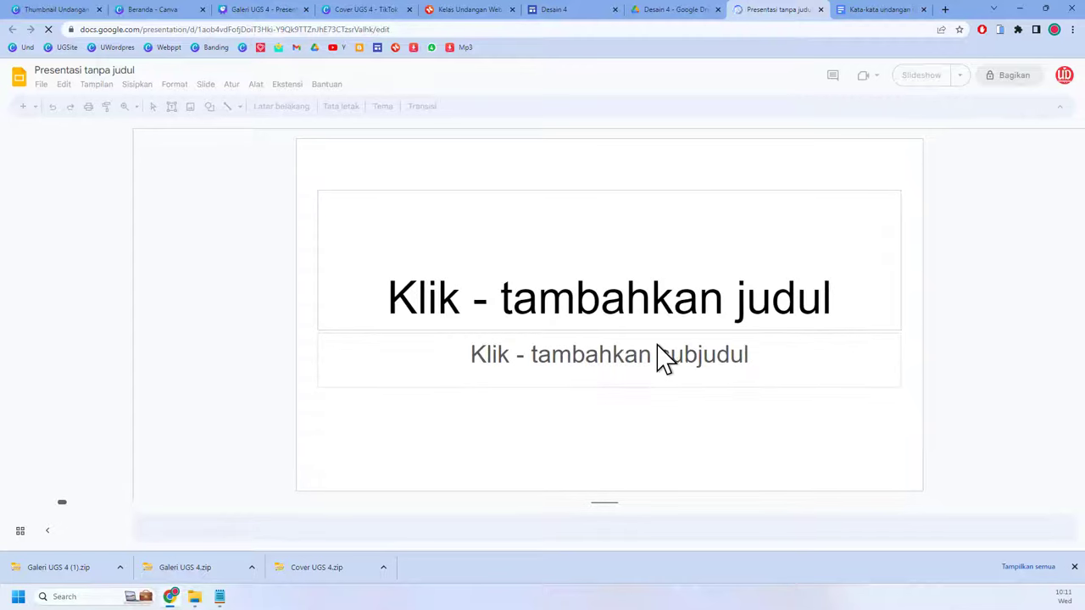
# Step: Name the new presentation Cover Desain 4
pyautogui.click(89, 71)
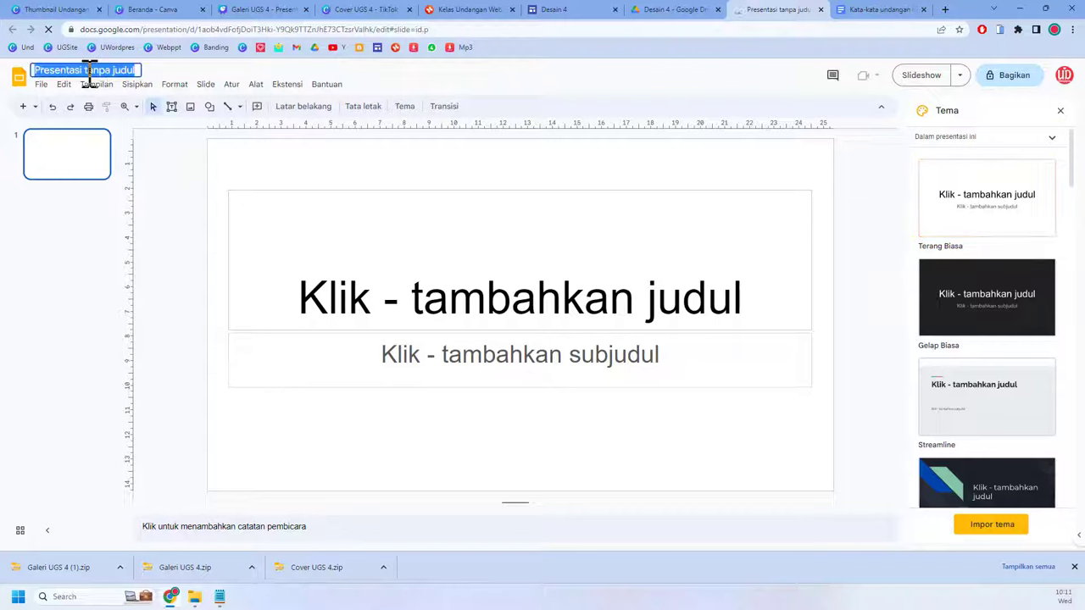
pyautogui.write('Cover De')
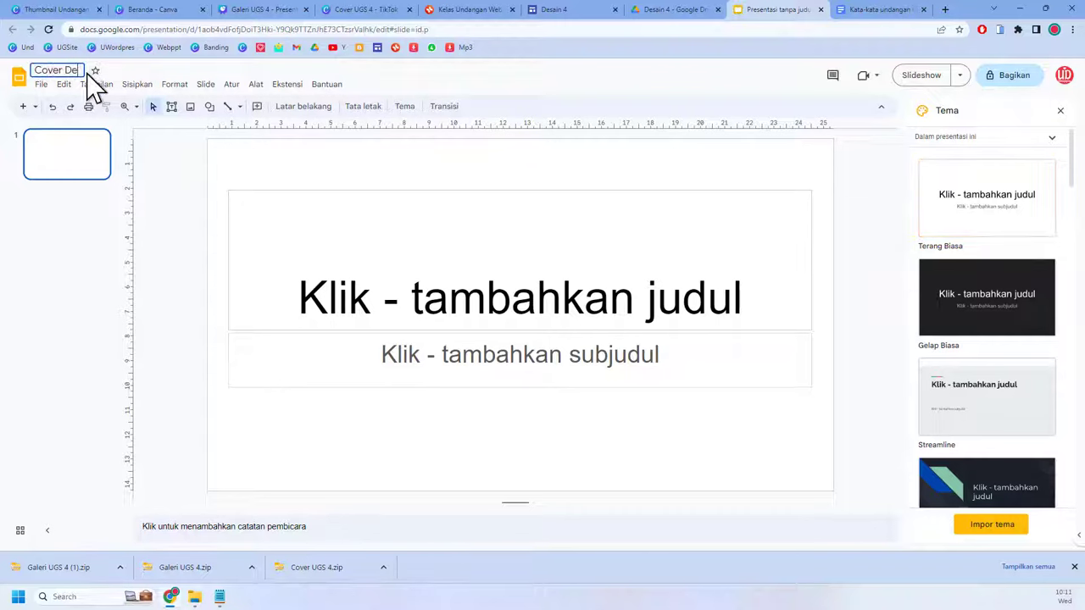
pyautogui.write('sain 4')
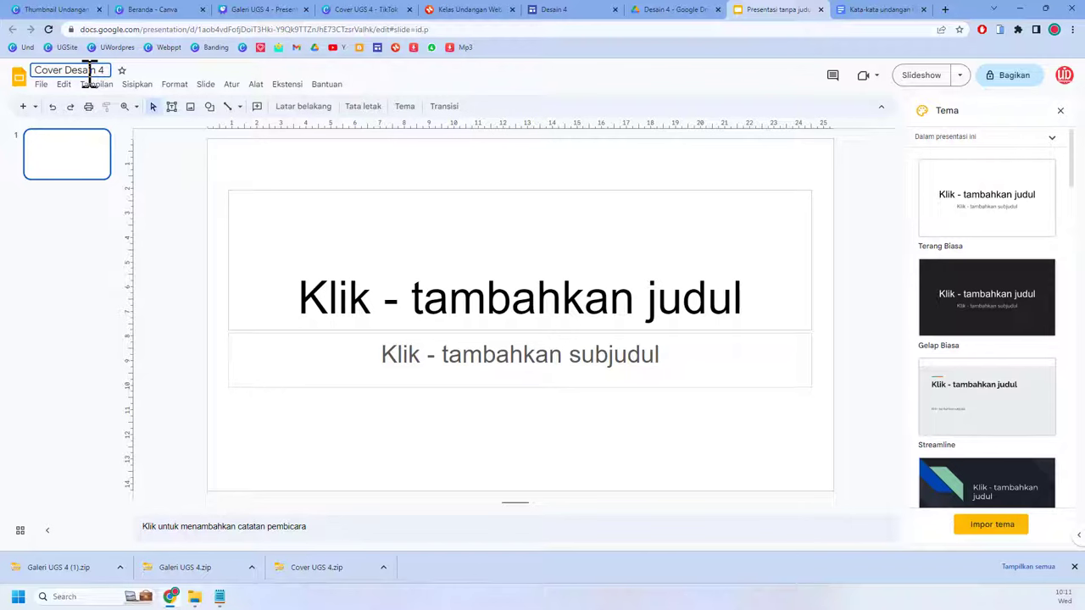
# Step: Delete the title and subtitle placeholders from the first slide
pyautogui.click(286, 193)
pyautogui.press('Delete')
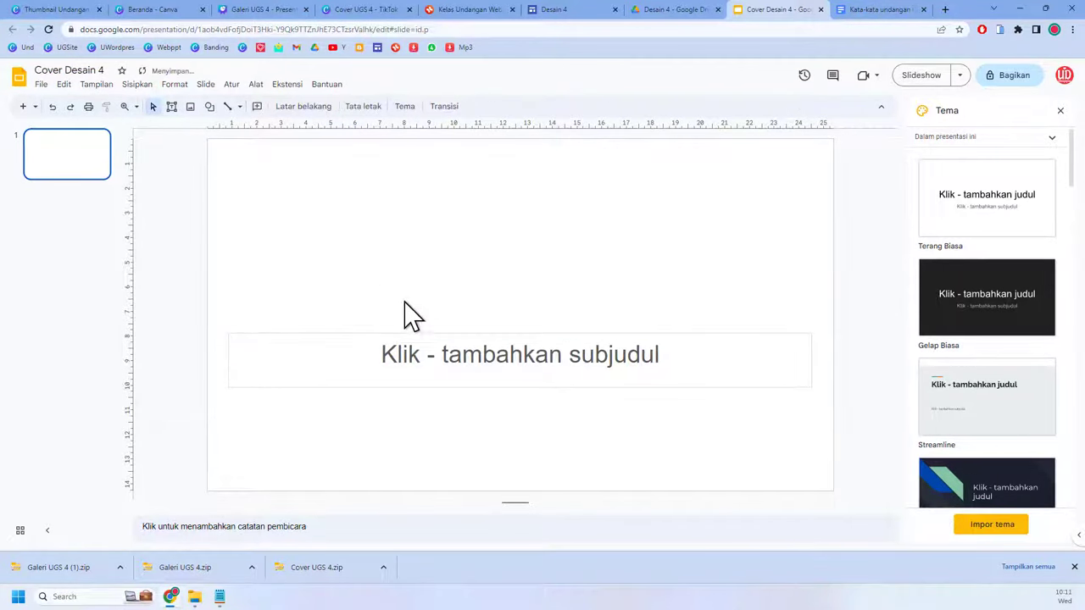
pyautogui.click(423, 336)
pyautogui.press('Delete')
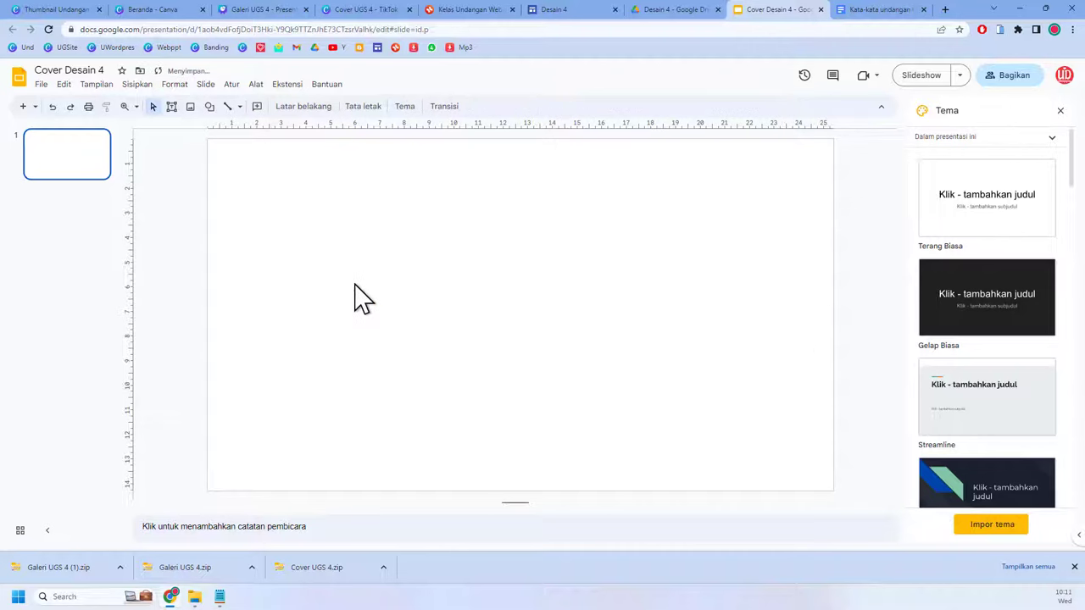
# Step: Set the presentation's page size to a custom 540 × 960 pixels and apply it
pyautogui.click(41, 87)
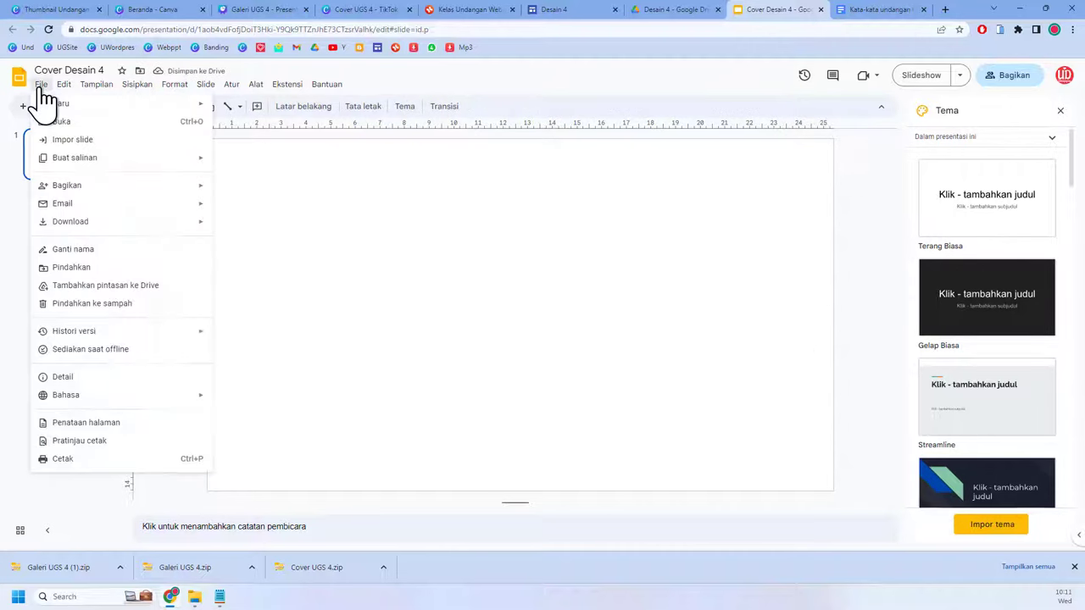
pyautogui.click(182, 423)
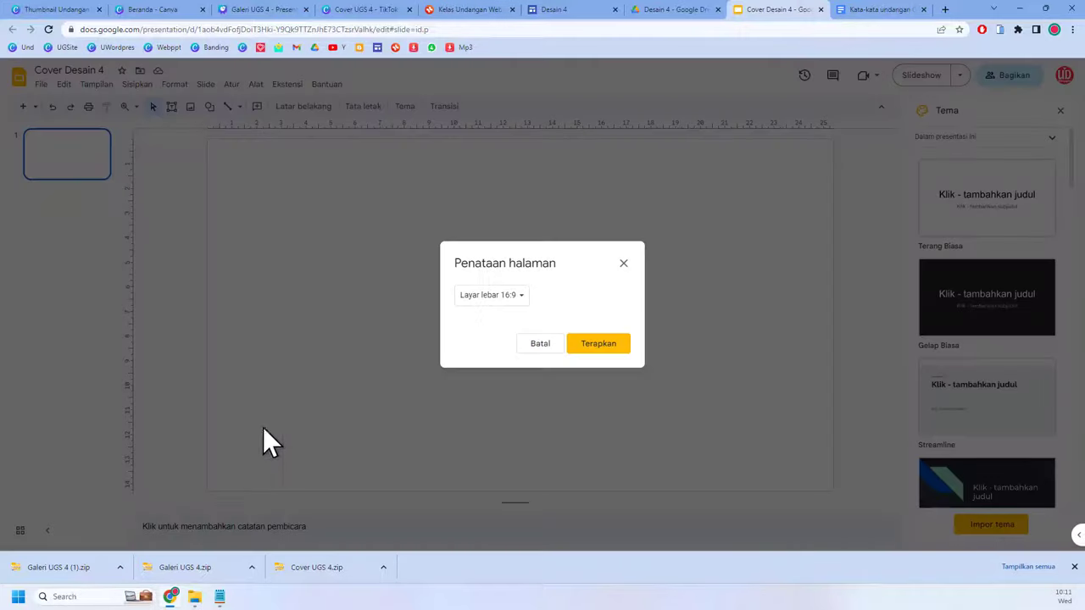
pyautogui.click(517, 297)
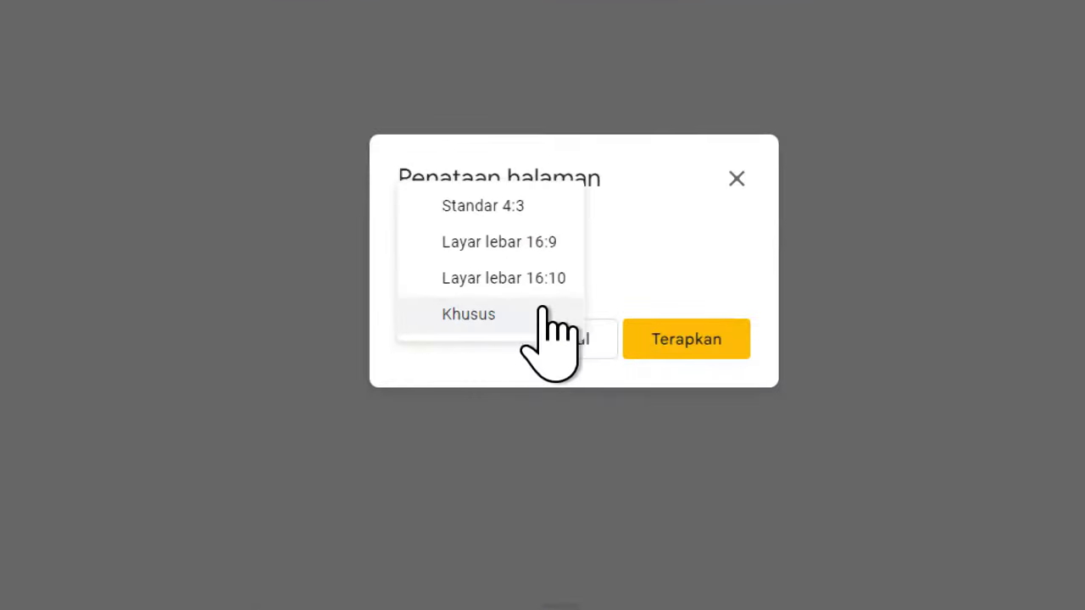
pyautogui.click(527, 332)
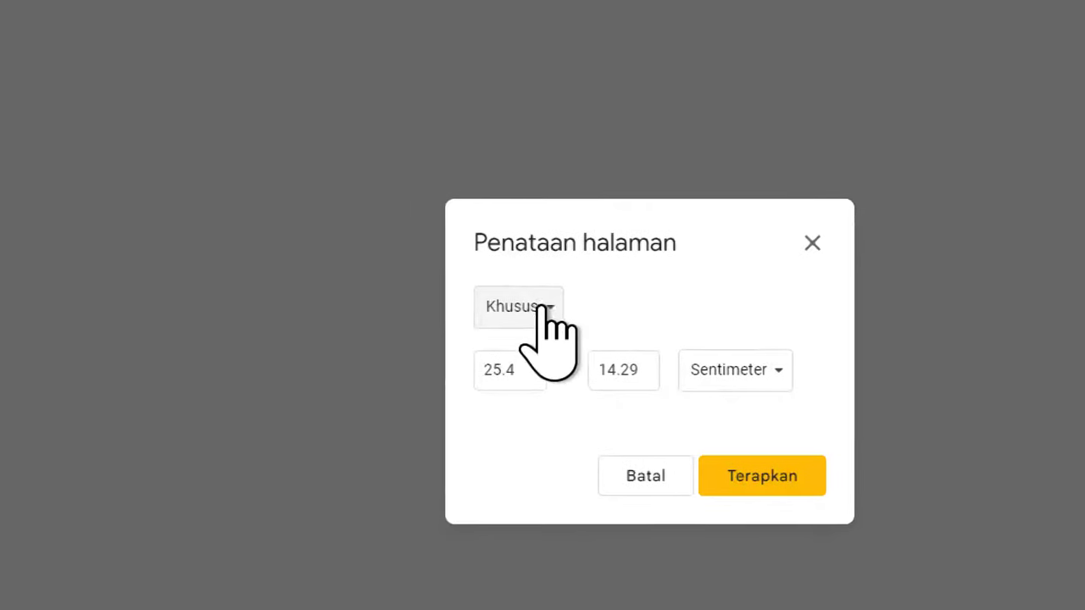
pyautogui.click(778, 369)
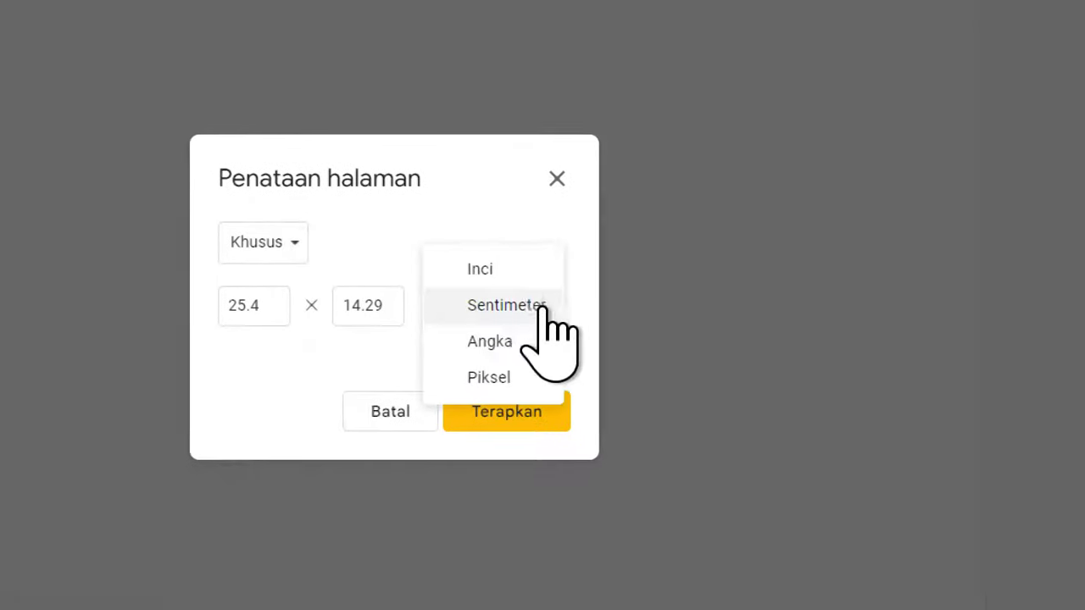
pyautogui.click(553, 376)
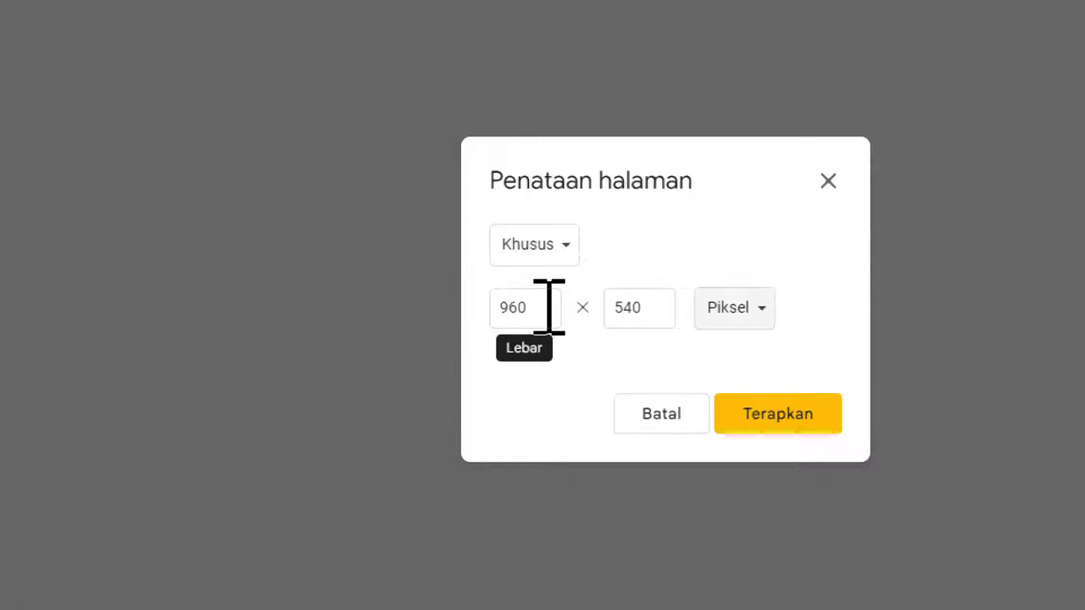
pyautogui.click(543, 307)
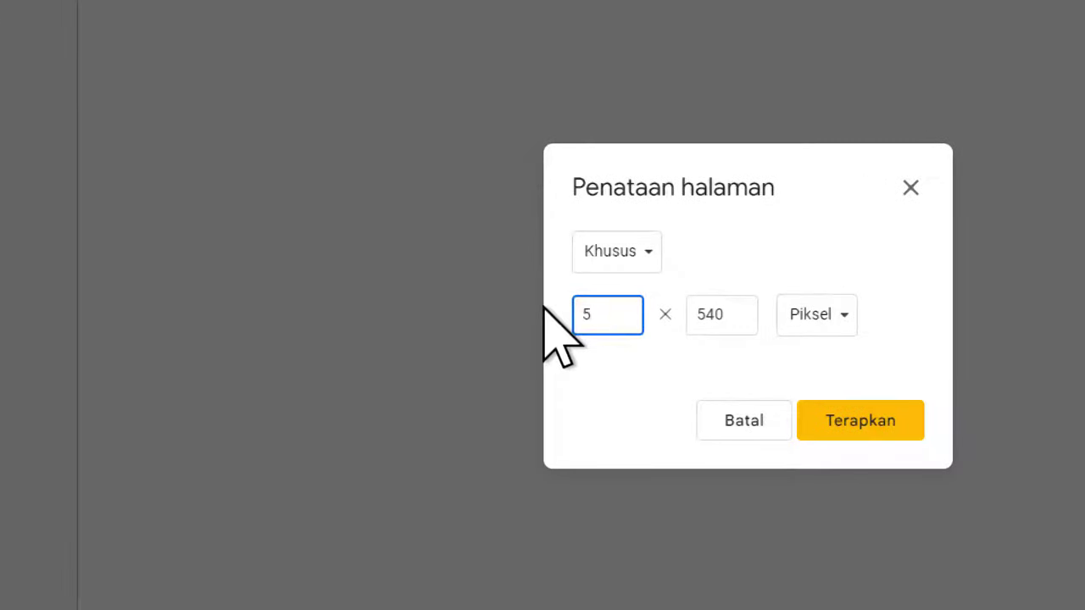
pyautogui.click(724, 315)
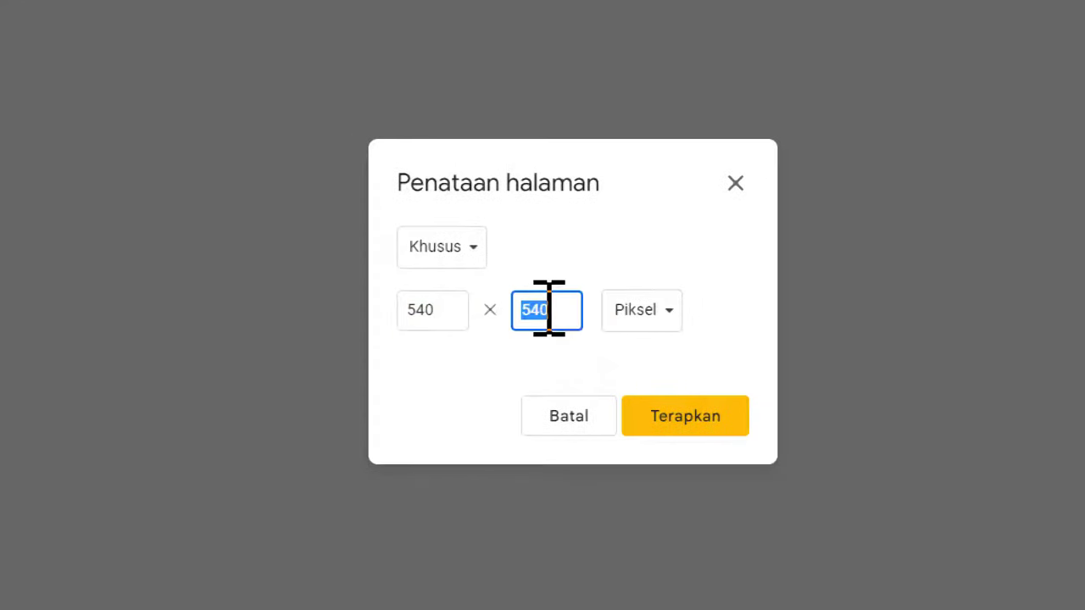
pyautogui.write('6')
pyautogui.press('BackSpace')
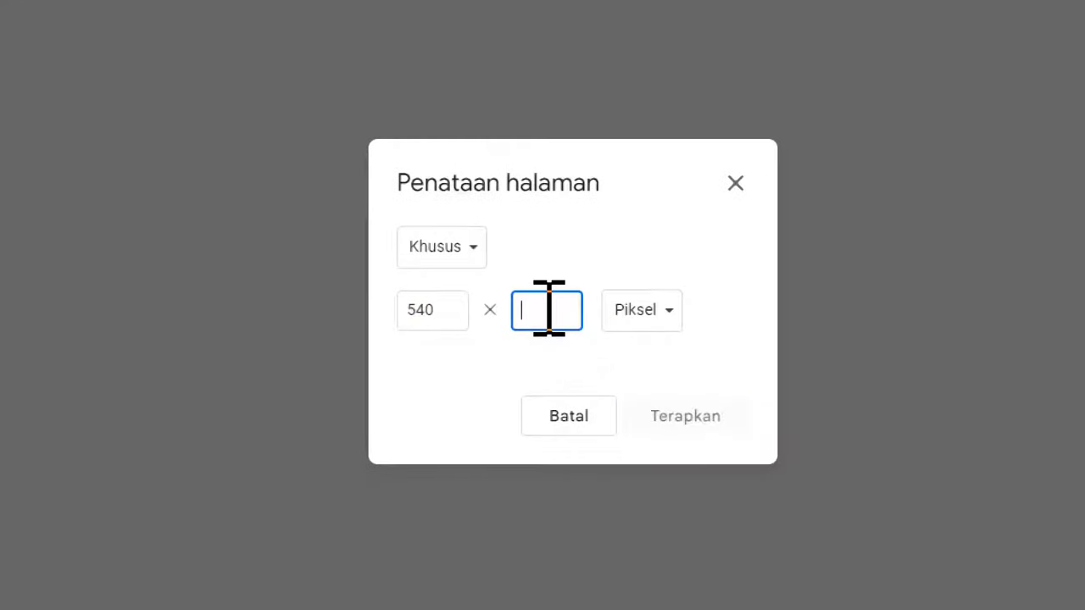
pyautogui.write('960')
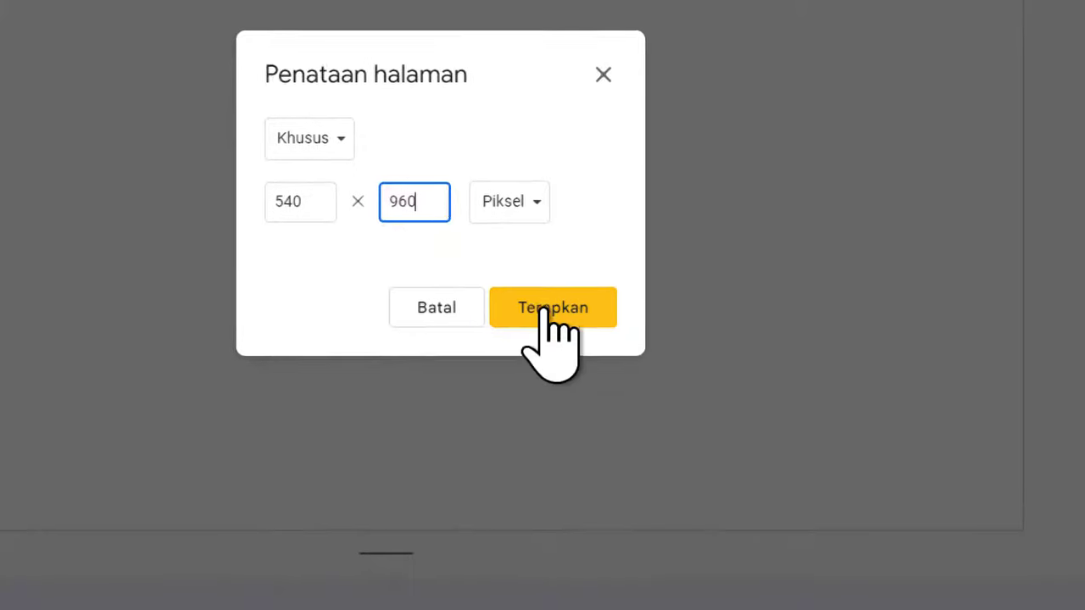
pyautogui.click(673, 417)
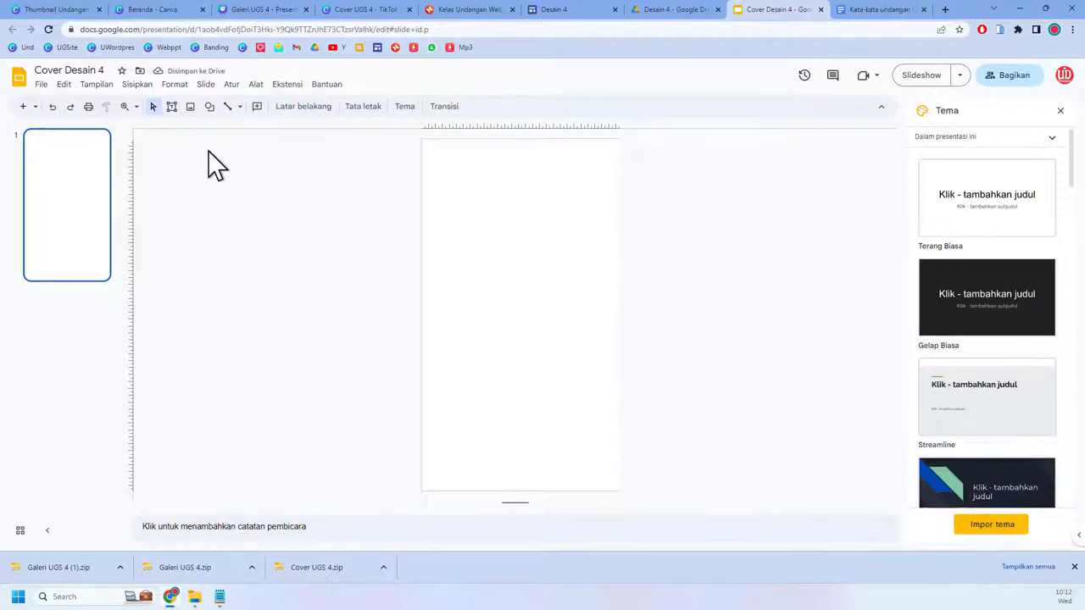
# Step: Insert the image 2.jpg from the UGS Desain 4 folder in Downloads and fit it to cover the whole slide
pyautogui.click(196, 119)
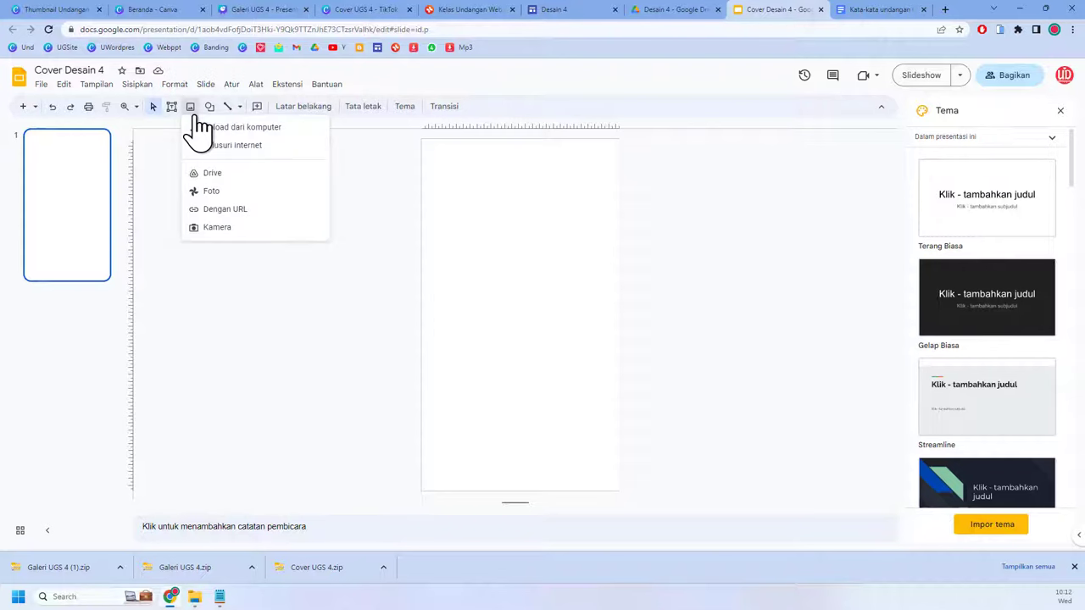
pyautogui.click(286, 129)
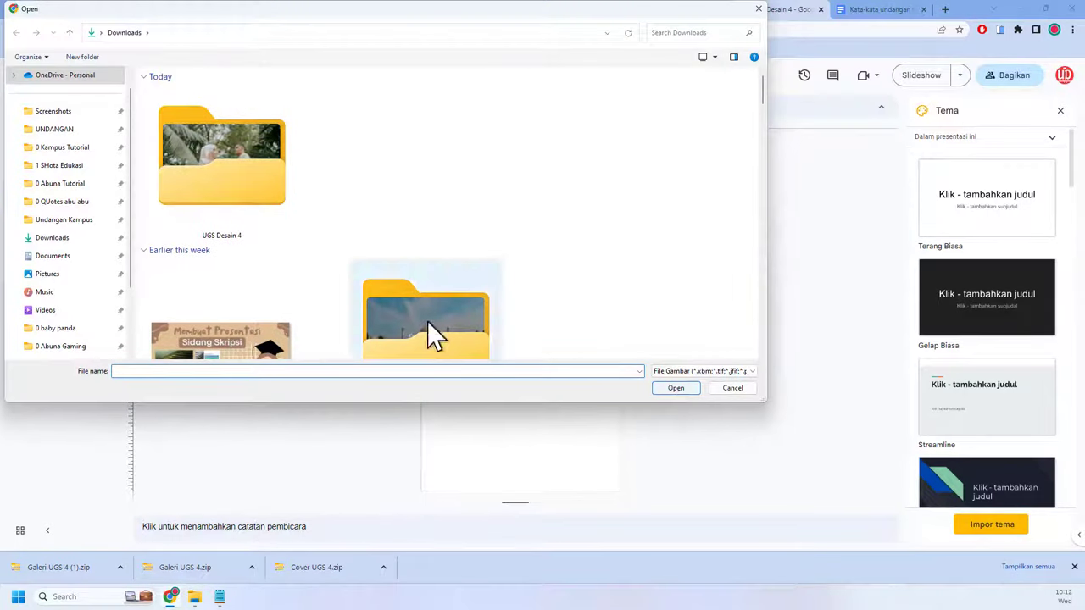
pyautogui.doubleClick(277, 171)
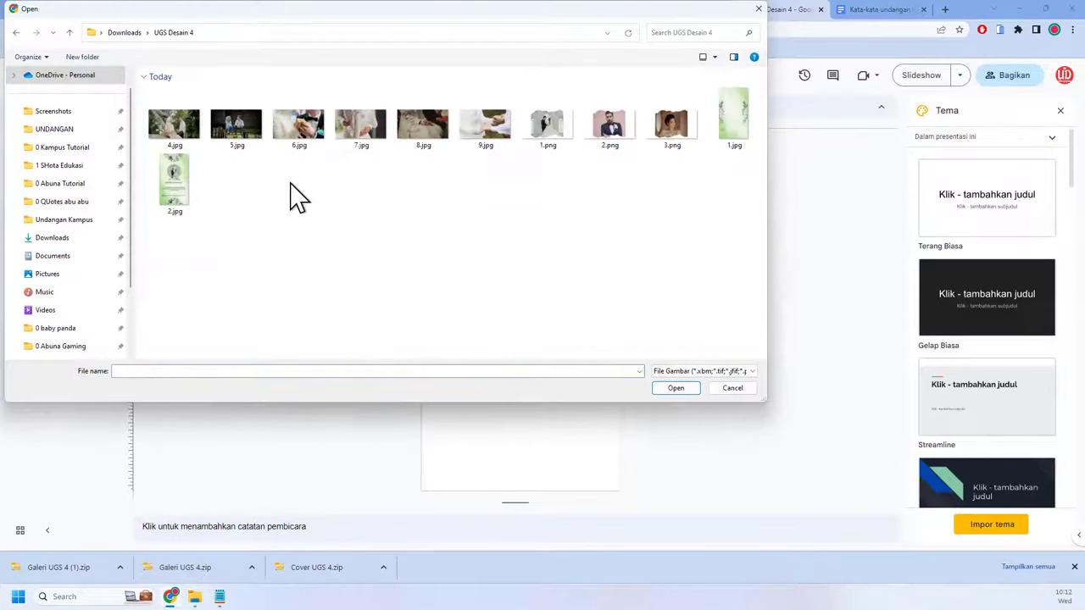
pyautogui.click(183, 188)
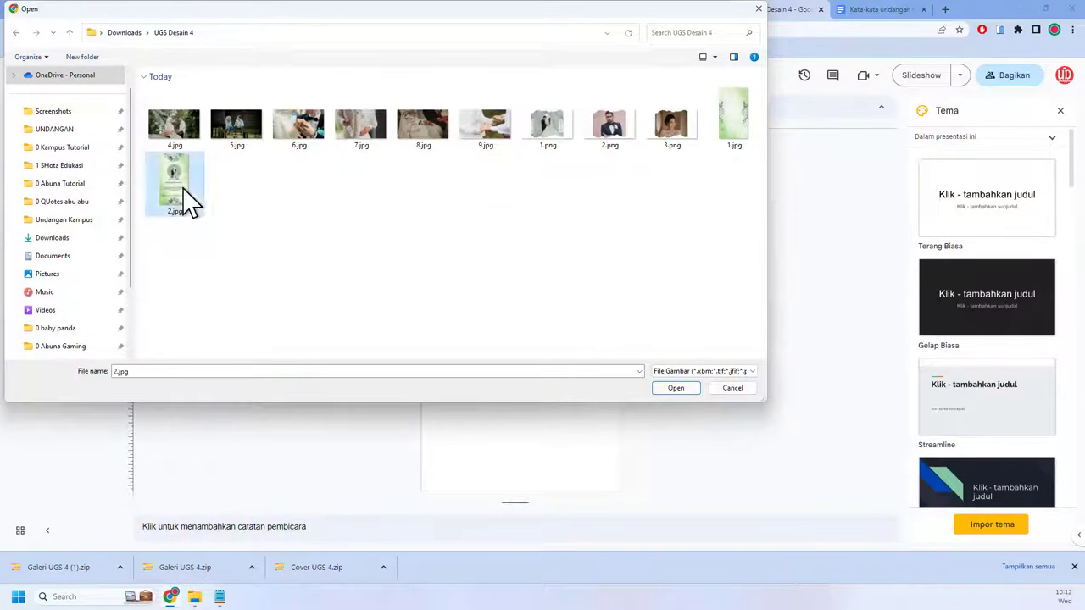
pyautogui.click(670, 394)
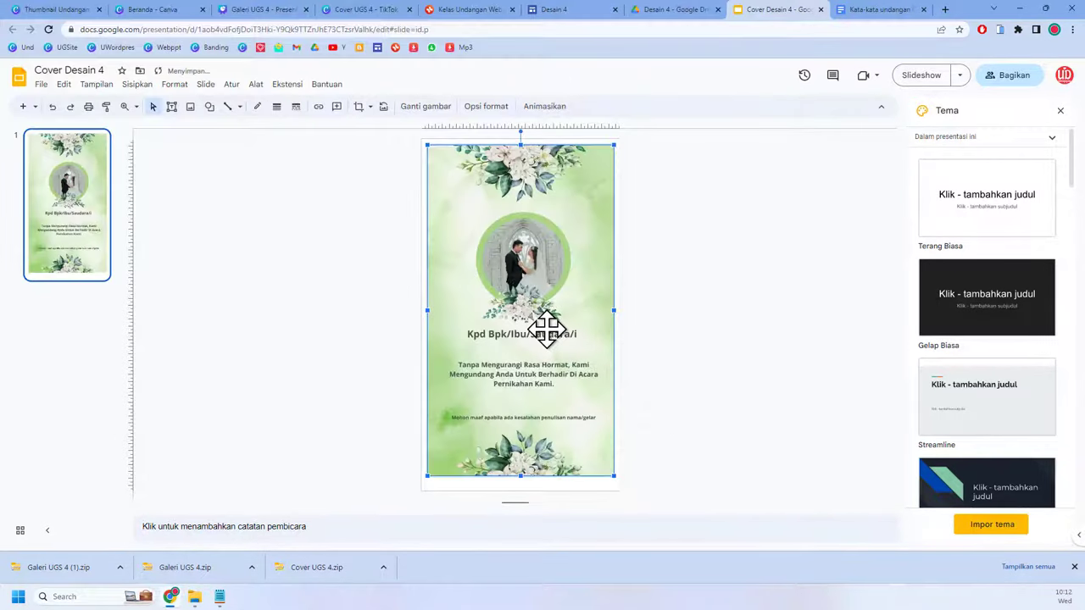
pyautogui.moveTo(546, 329); pyautogui.dragTo(543, 321)
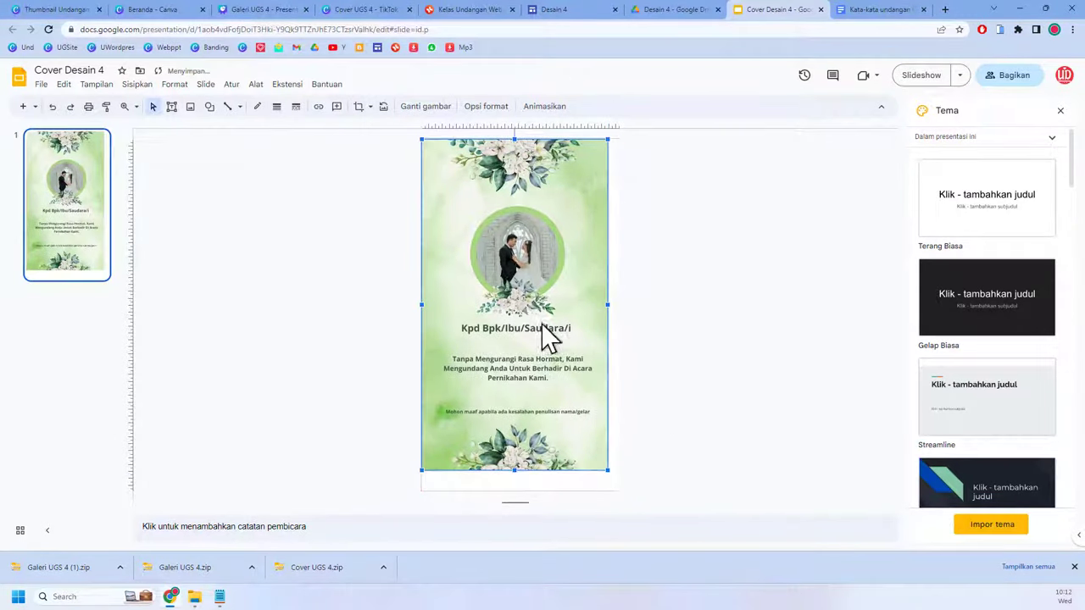
pyautogui.moveTo(608, 470); pyautogui.dragTo(621, 490)
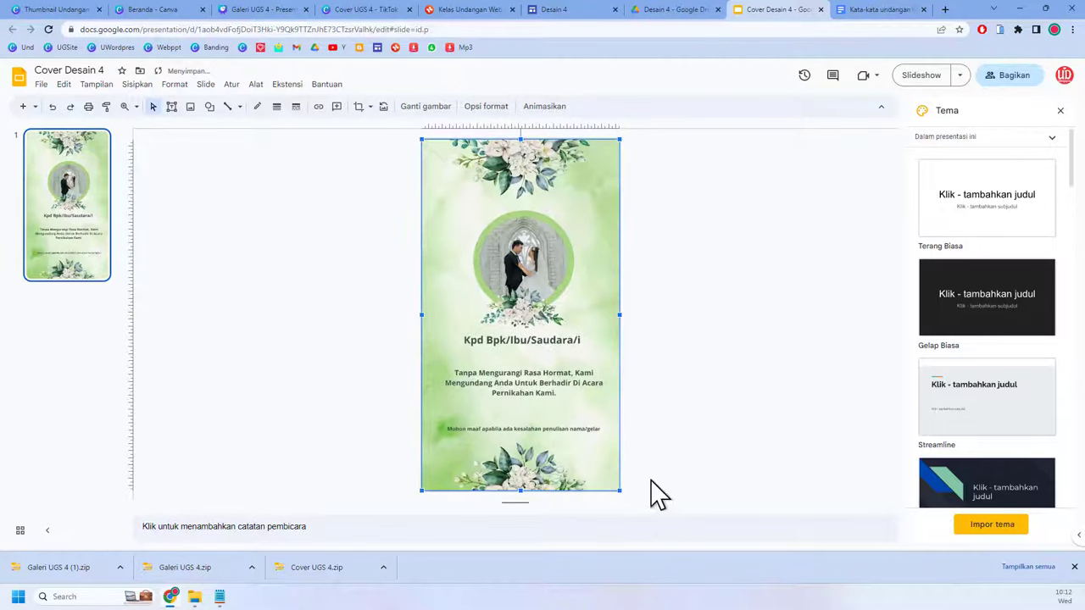
# Step: Add a text box reading <<Nama Tamu>> and centre it on the slide beneath the Kpd Bpk/Ibu/Saudara/i line
pyautogui.click(174, 110)
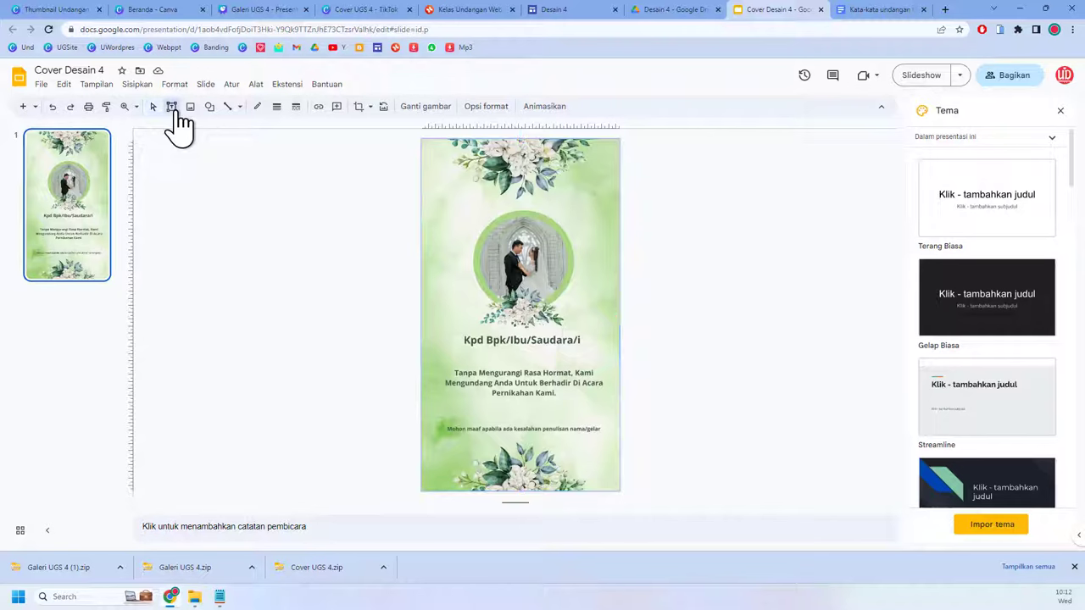
pyautogui.moveTo(487, 356); pyautogui.dragTo(620, 367)
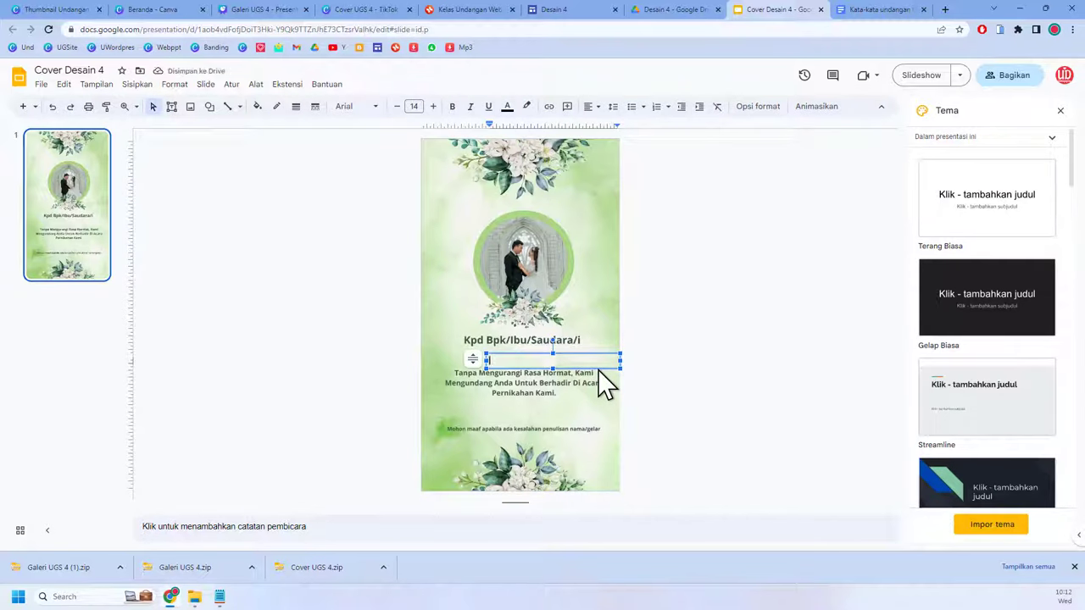
pyautogui.write('<<Nama Tamu>>')
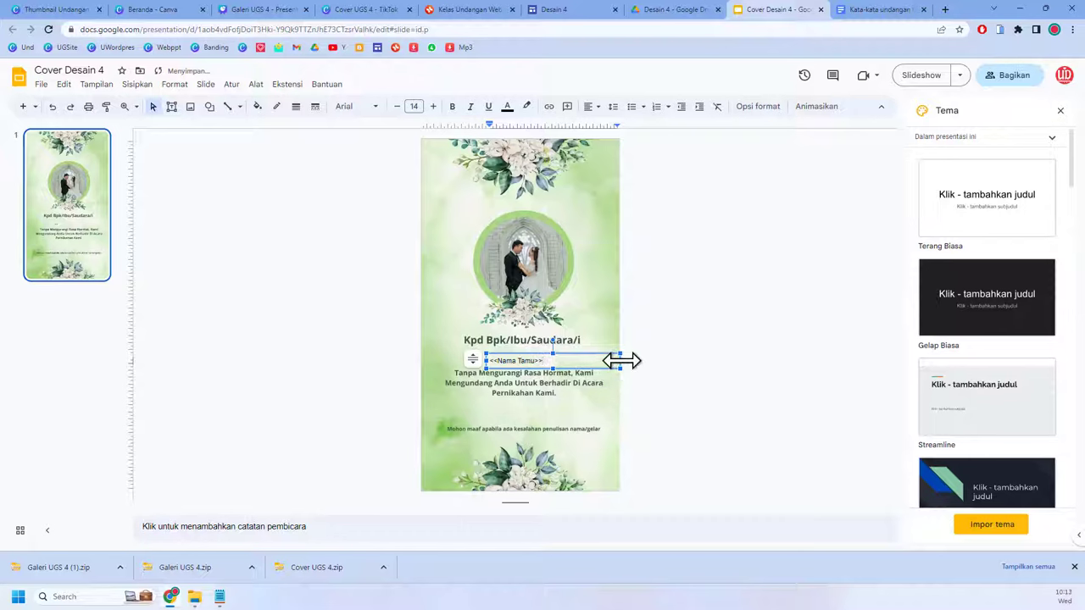
pyautogui.moveTo(573, 360); pyautogui.dragTo(538, 353)
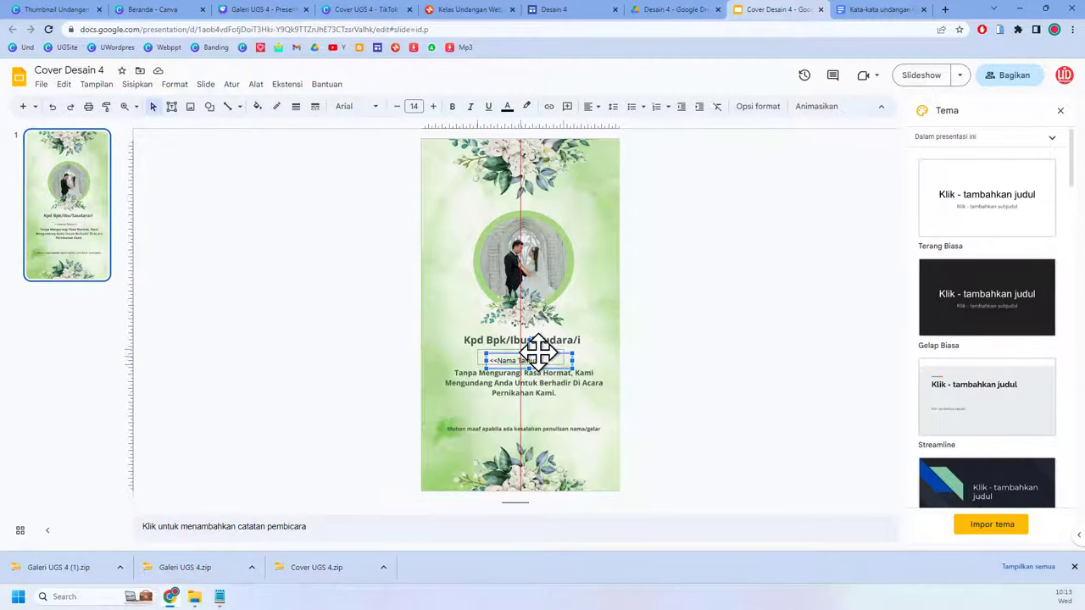
# Step: Centre-align the <<Nama Tamu>> text, enlarge it to size 21 and adjust its box beneath the Kpd Bpk/Ibu/Saudara/i line
pyautogui.click(592, 107)
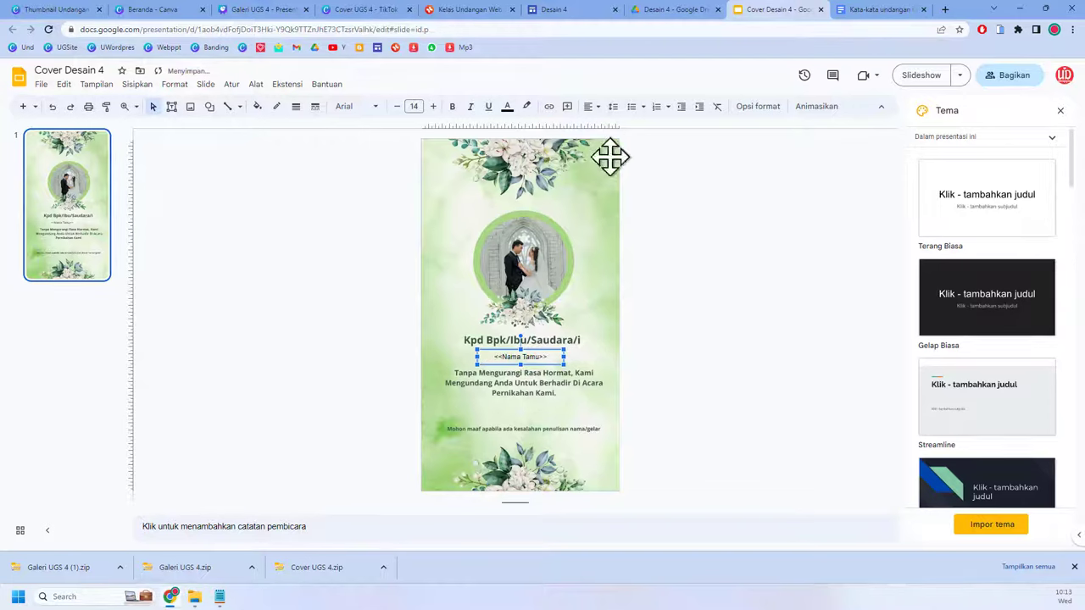
pyautogui.click(441, 113)
pyautogui.click(441, 113)
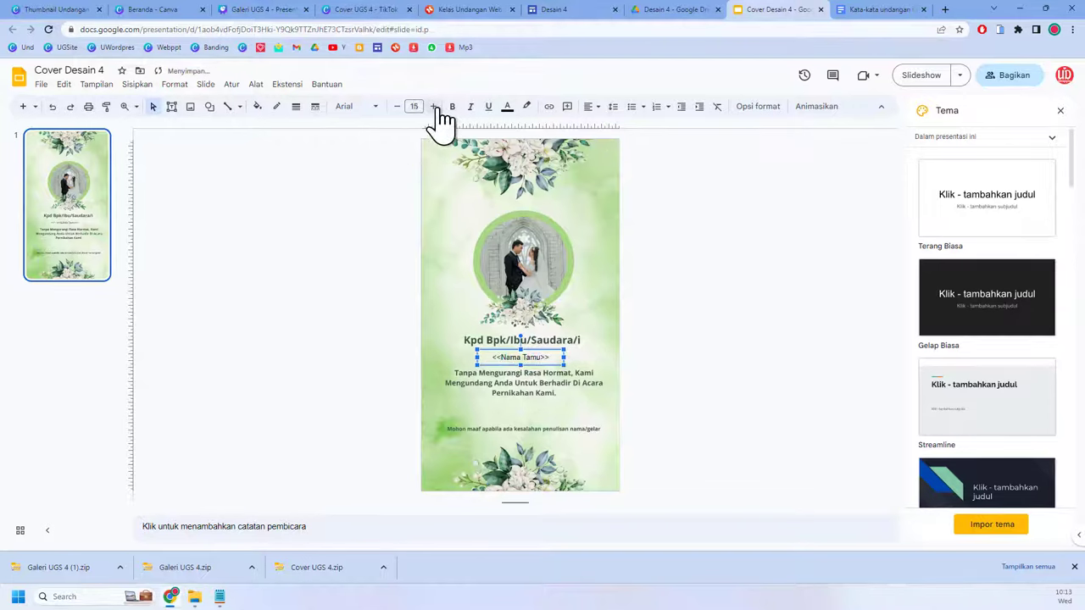
pyautogui.click(441, 114)
pyautogui.click(441, 114)
pyautogui.click(441, 113)
pyautogui.click(441, 113)
pyautogui.click(440, 114)
pyautogui.moveTo(553, 352); pyautogui.dragTo(552, 348)
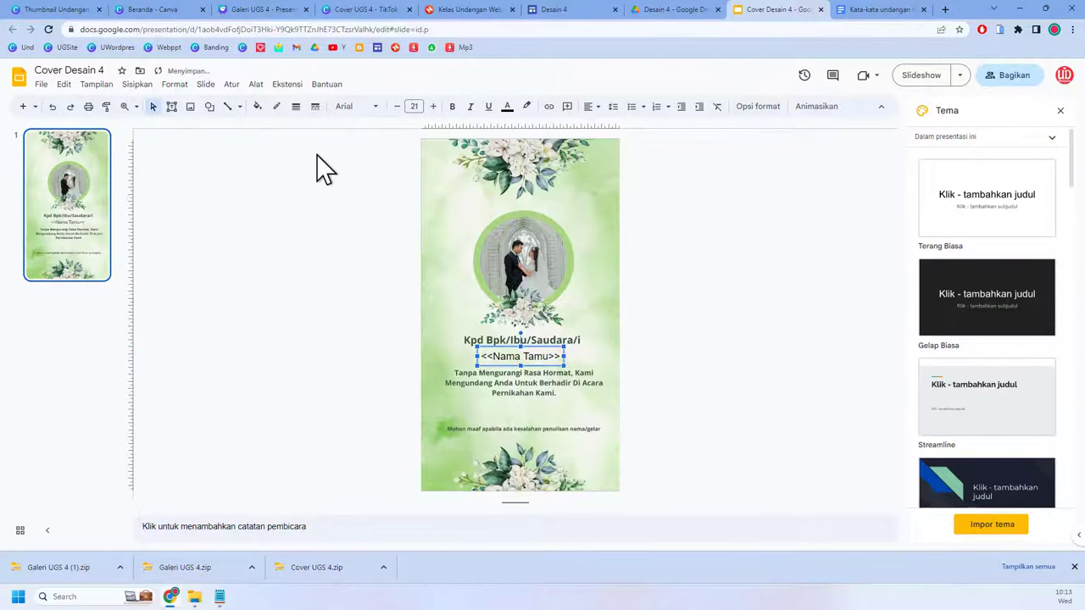
# Step: Set the <<Nama Tamu>> text to the Lobster font in a dark cyan colour
pyautogui.click(352, 107)
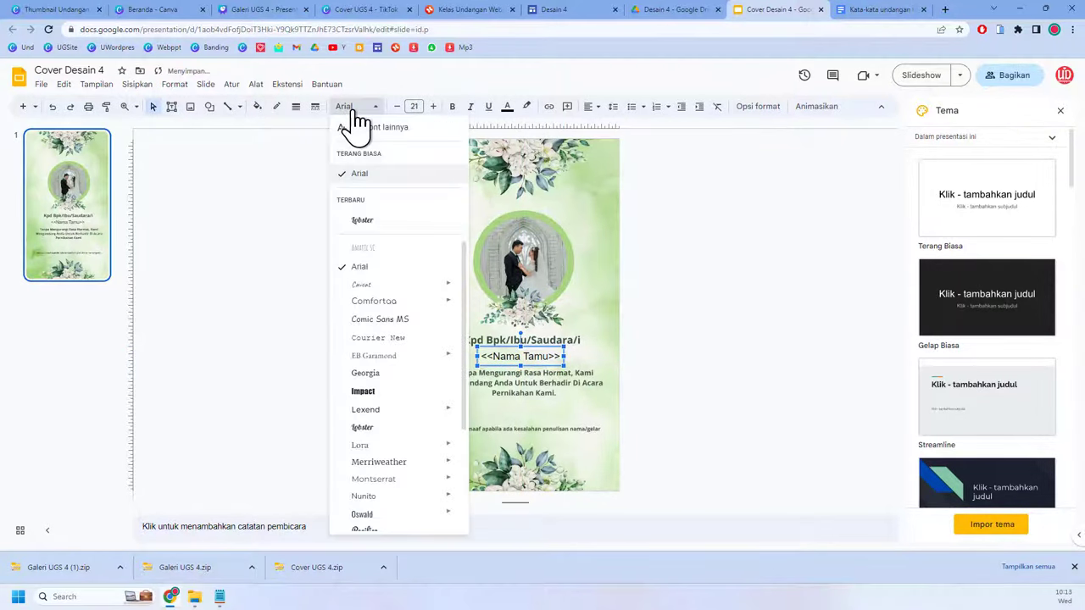
pyautogui.click(380, 222)
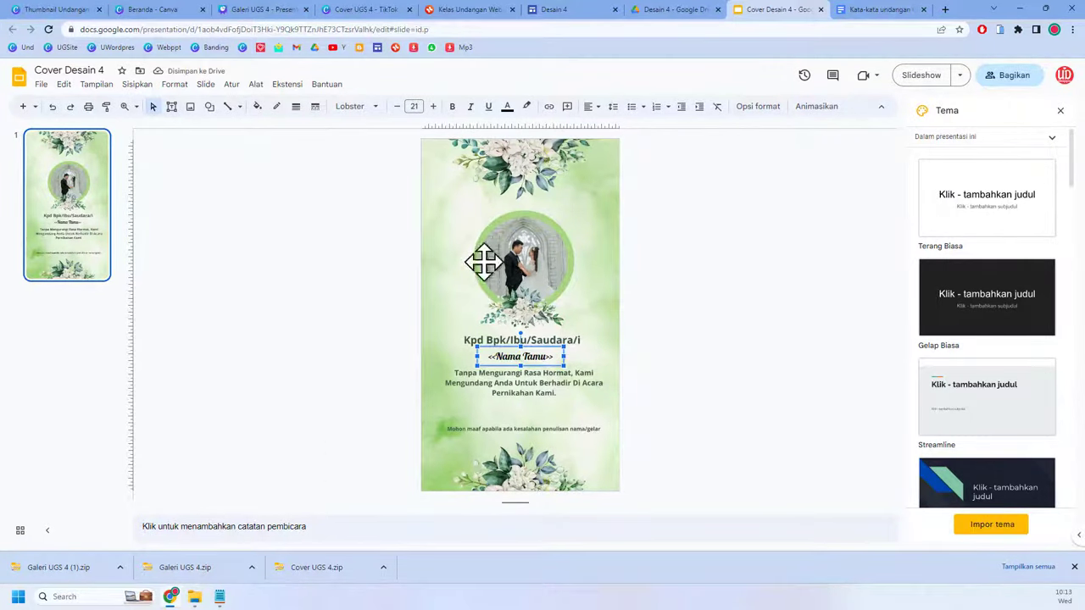
pyautogui.click(506, 107)
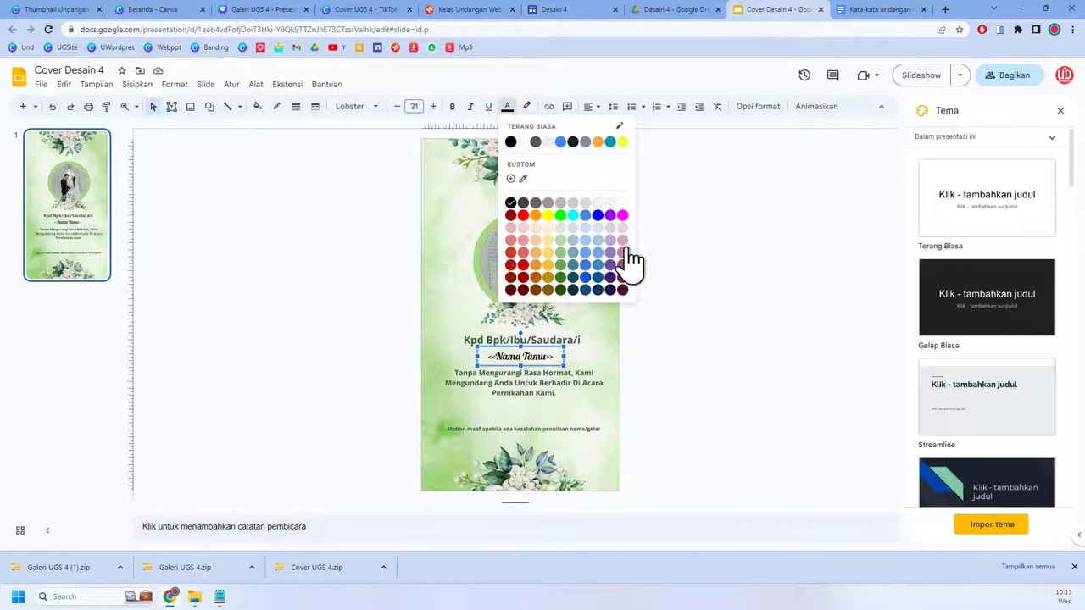
pyautogui.click(576, 280)
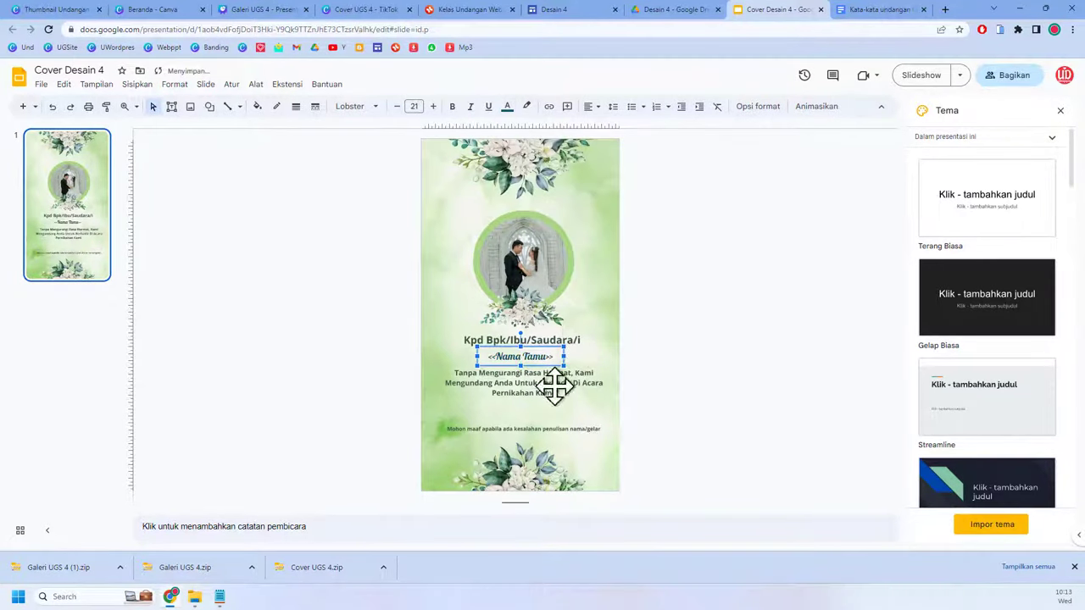
pyautogui.click(696, 368)
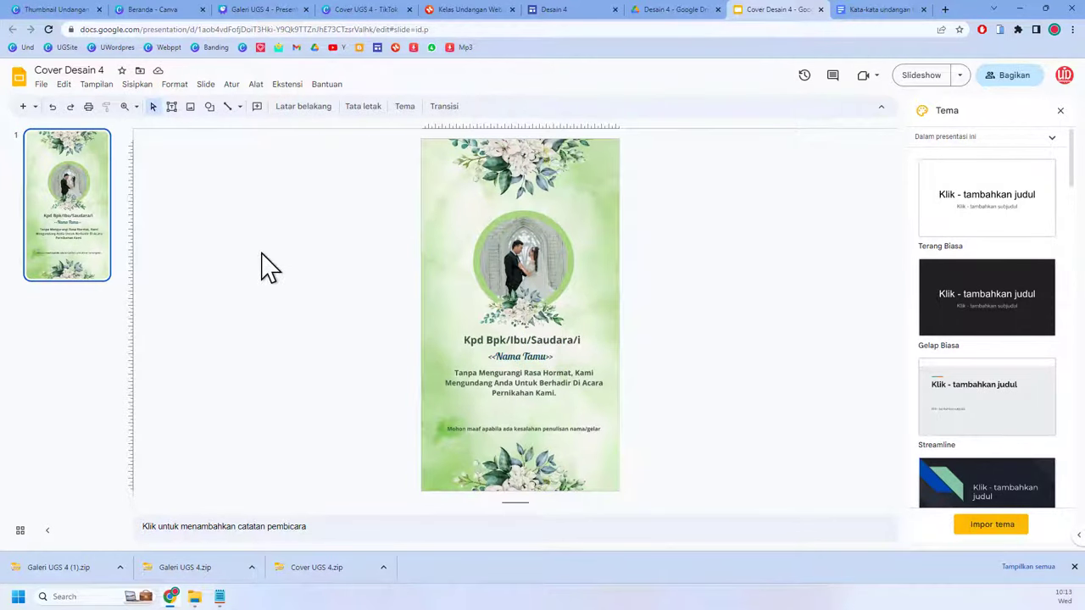
# Step: Draw a rounded rectangle beneath the invitation paragraph on the cover and label it Buka Undangan
pyautogui.click(211, 111)
pyautogui.moveTo(234, 129)
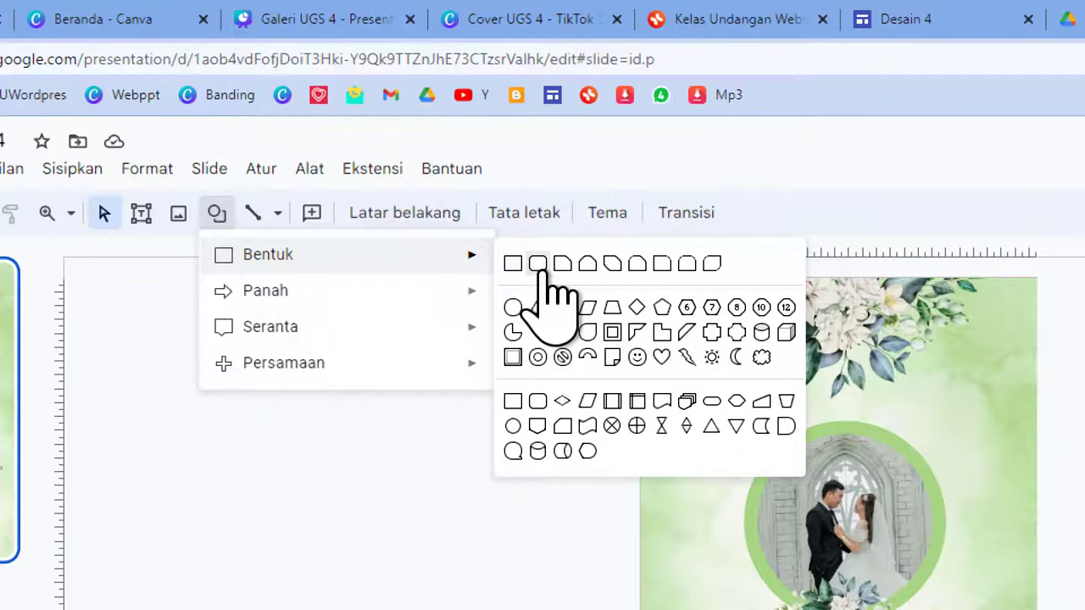
pyautogui.click(547, 270)
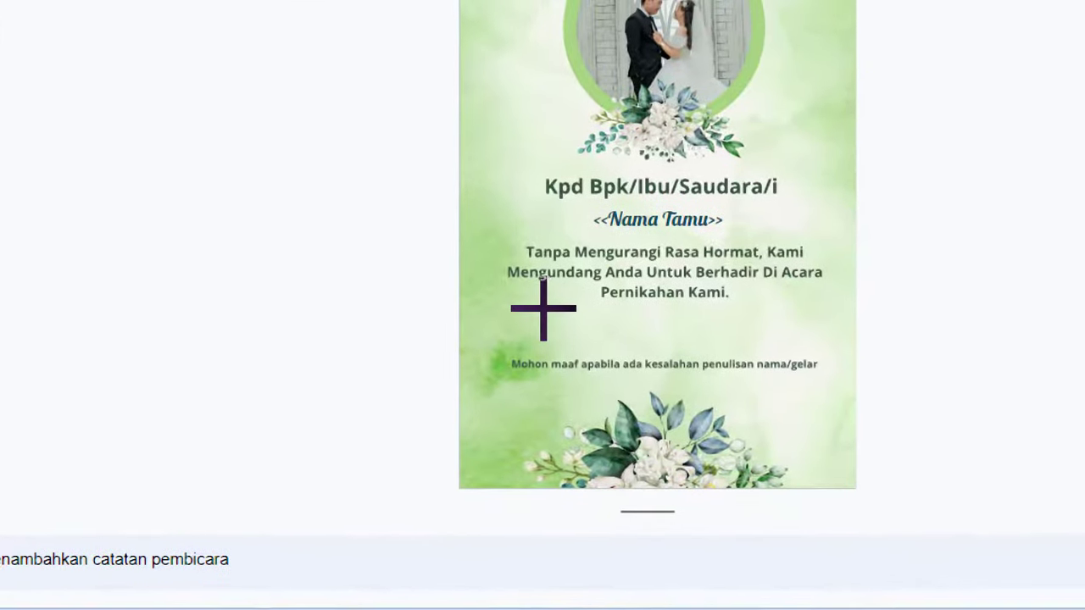
pyautogui.moveTo(544, 307)
pyautogui.mouseDown()
pyautogui.moveTo(772, 341)
pyautogui.moveTo(540, 305)
pyautogui.mouseUp()
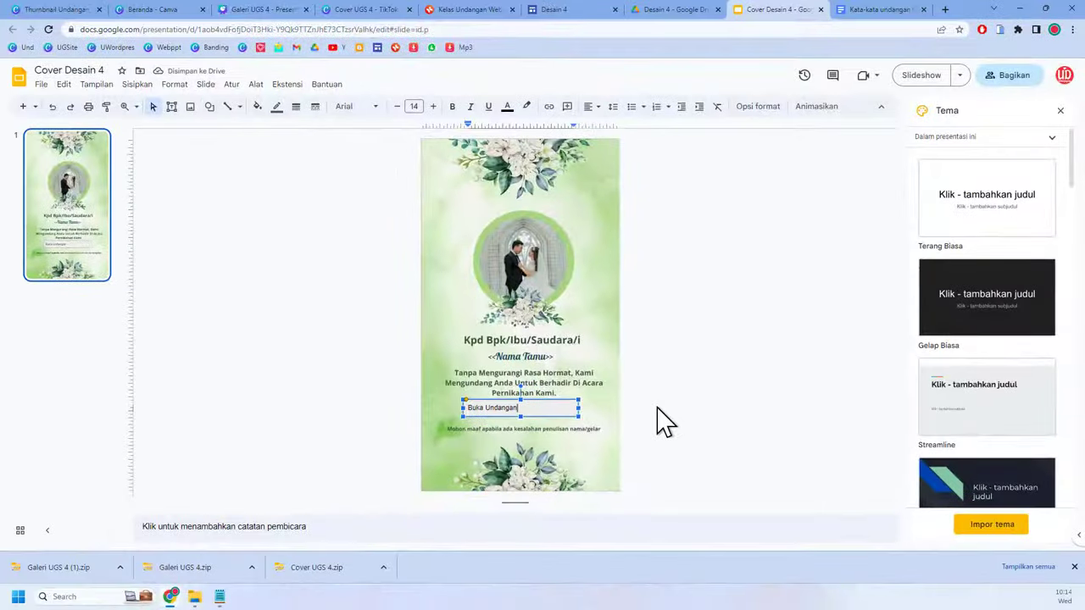
pyautogui.click(664, 422)
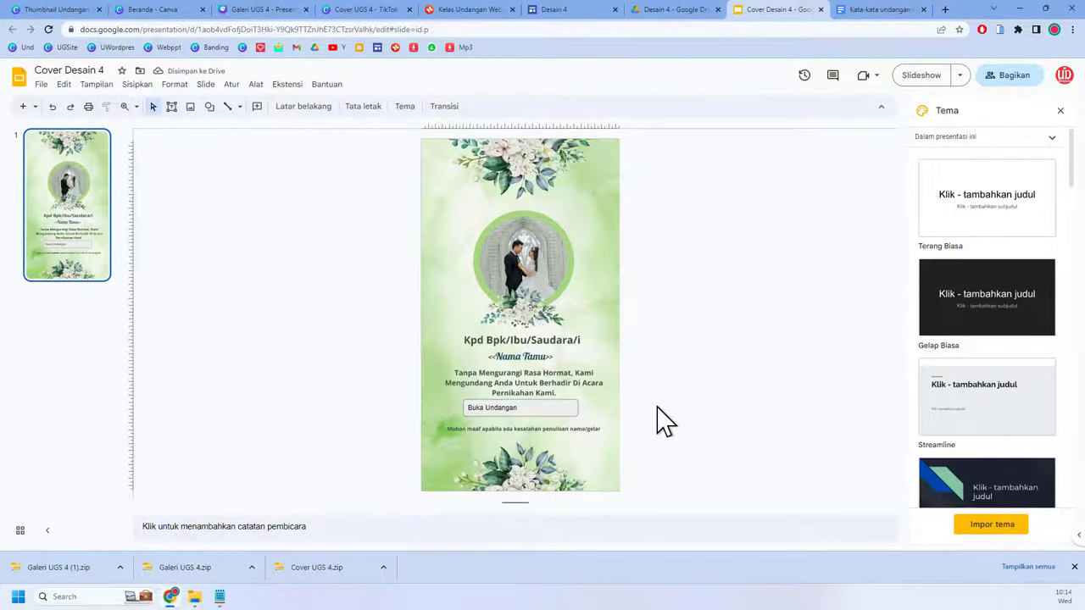
# Step: Narrow the Buka Undangan shape, place it between the paragraph and the apology line, and centre its label
pyautogui.click(577, 411)
pyautogui.moveTo(577, 408); pyautogui.dragTo(547, 413)
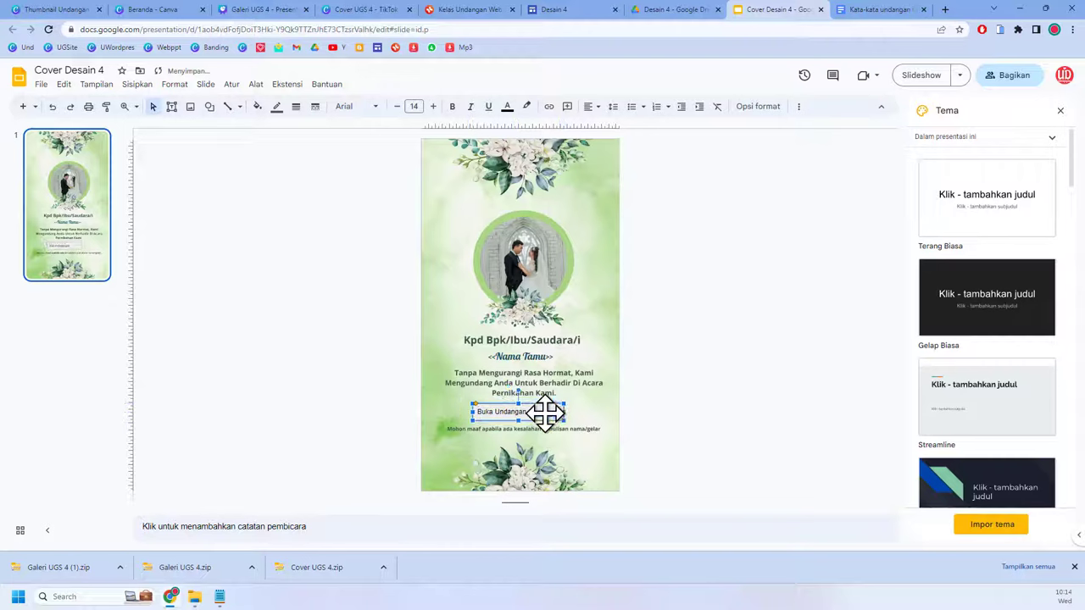
pyautogui.click(596, 108)
pyautogui.click(606, 125)
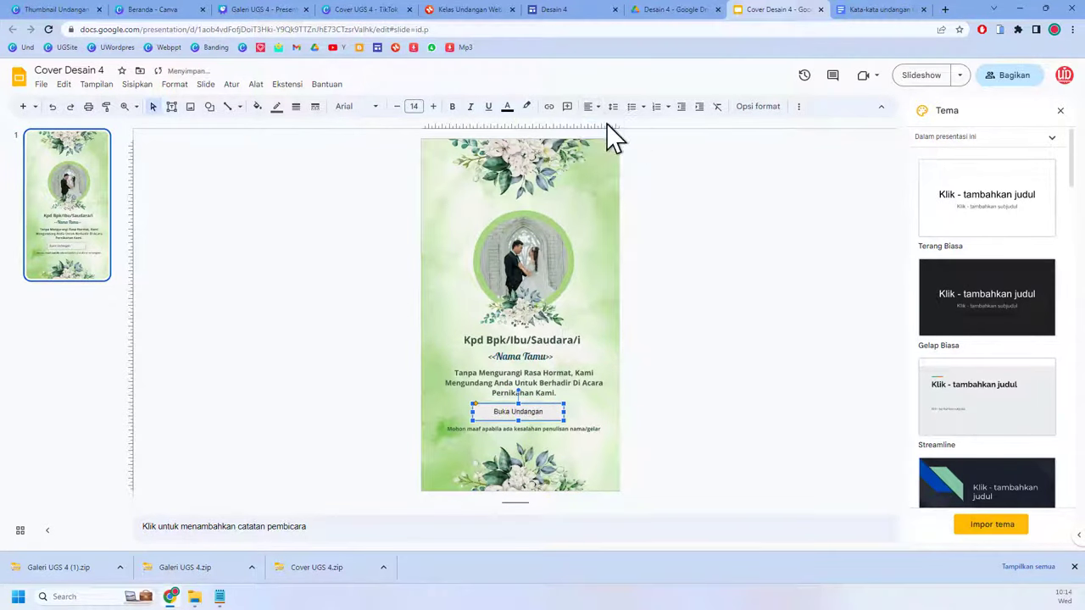
# Step: Fill the Buka Undangan shape with dark cyan and make its label text white
pyautogui.click(257, 108)
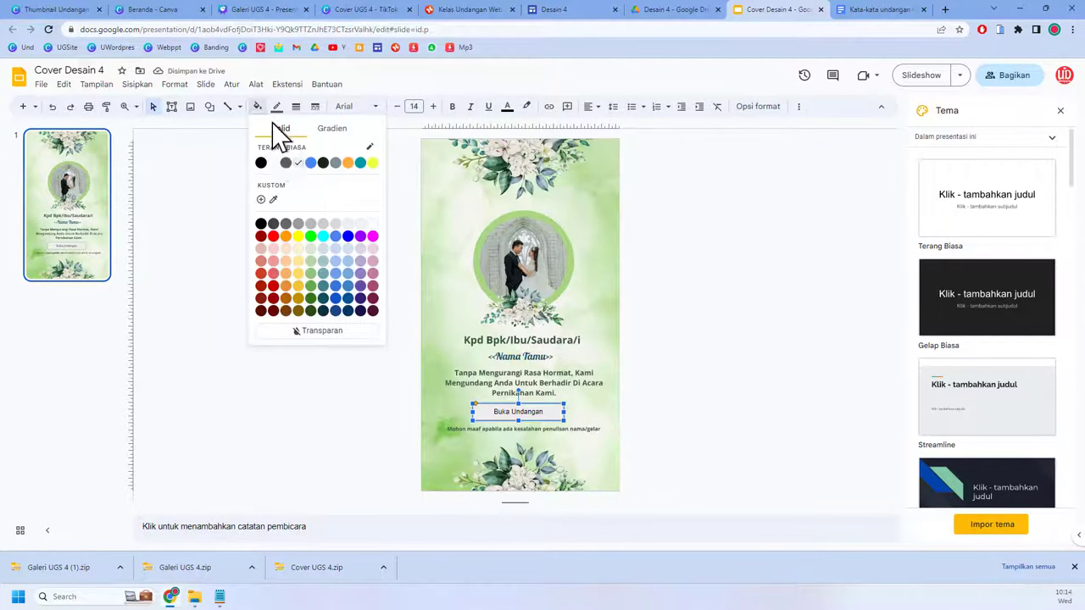
pyautogui.click(325, 301)
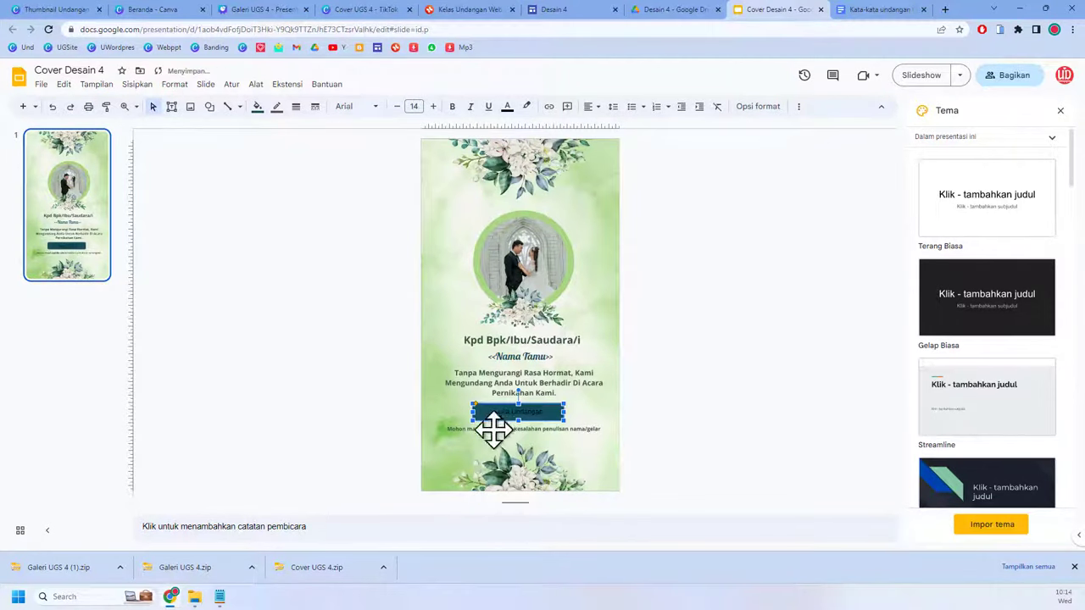
pyautogui.click(507, 109)
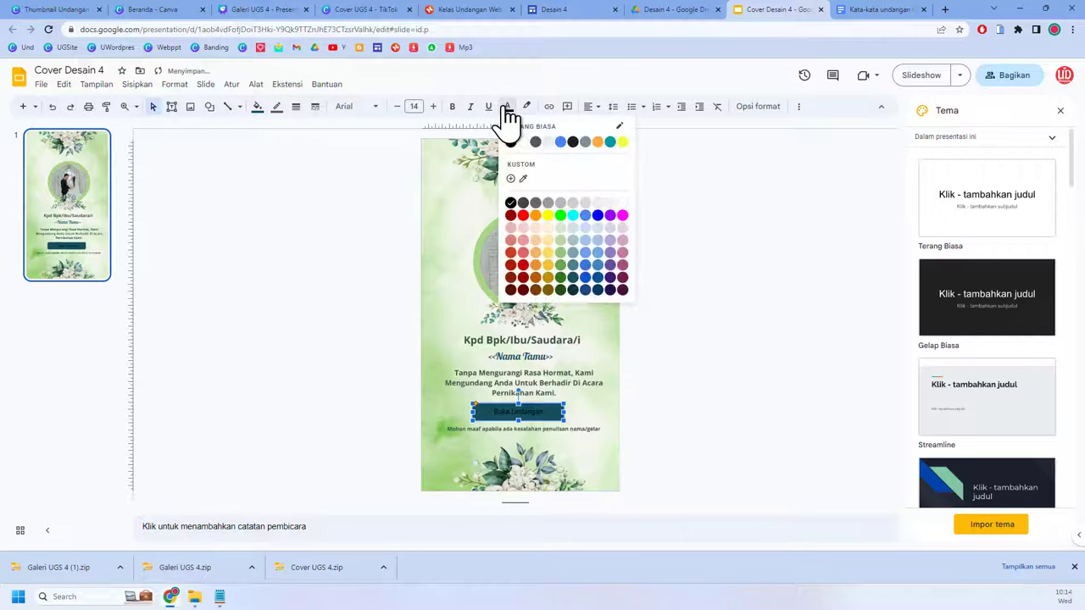
pyautogui.click(623, 204)
pyautogui.click(695, 306)
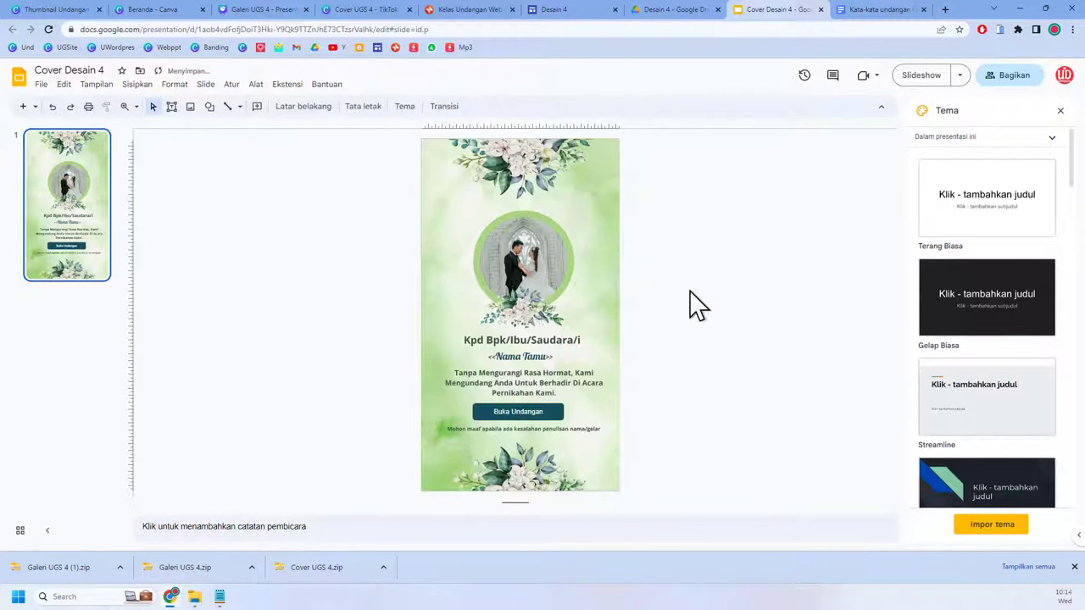
pyautogui.click(220, 597)
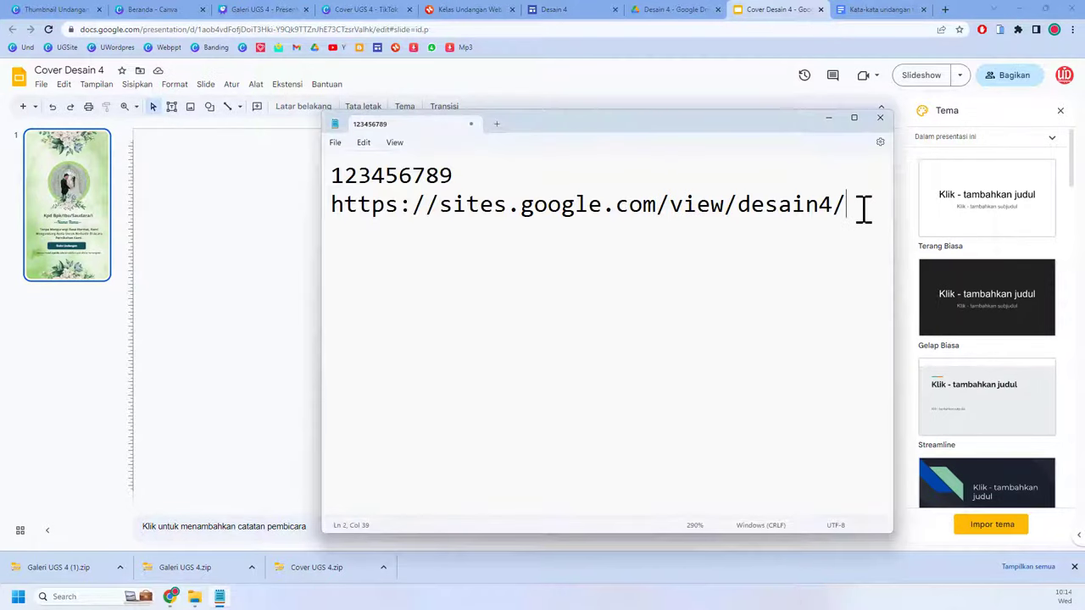
pyautogui.moveTo(862, 207); pyautogui.dragTo(318, 236)
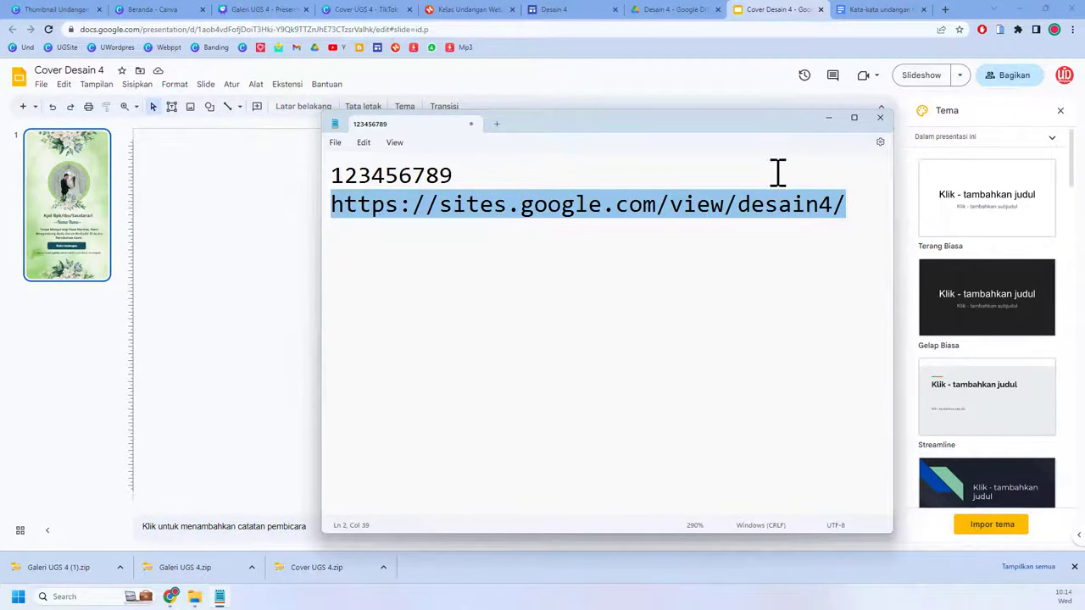
pyautogui.click(829, 117)
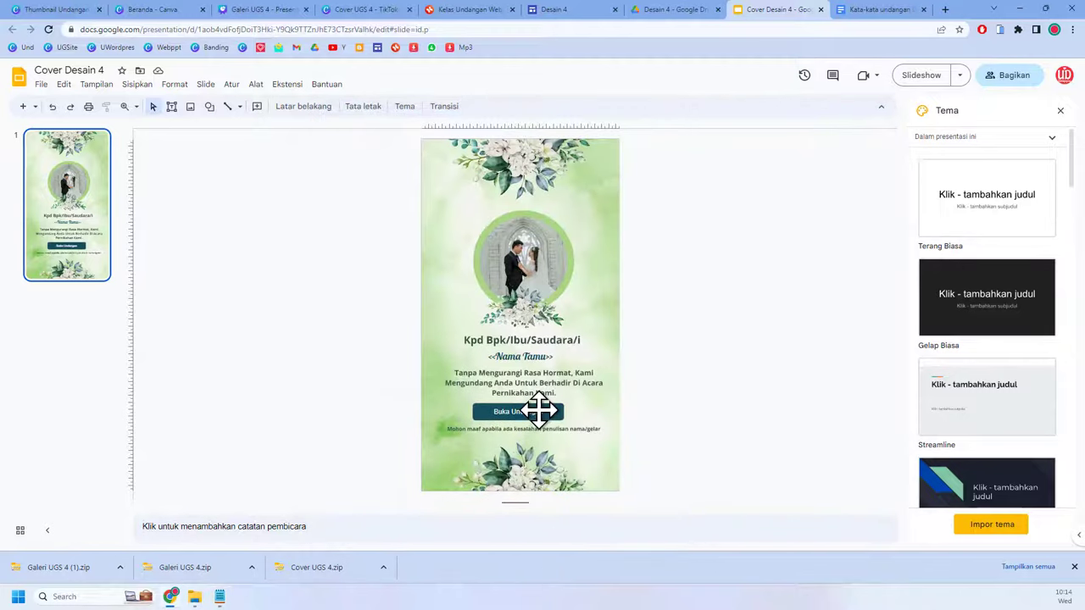
pyautogui.click(540, 410)
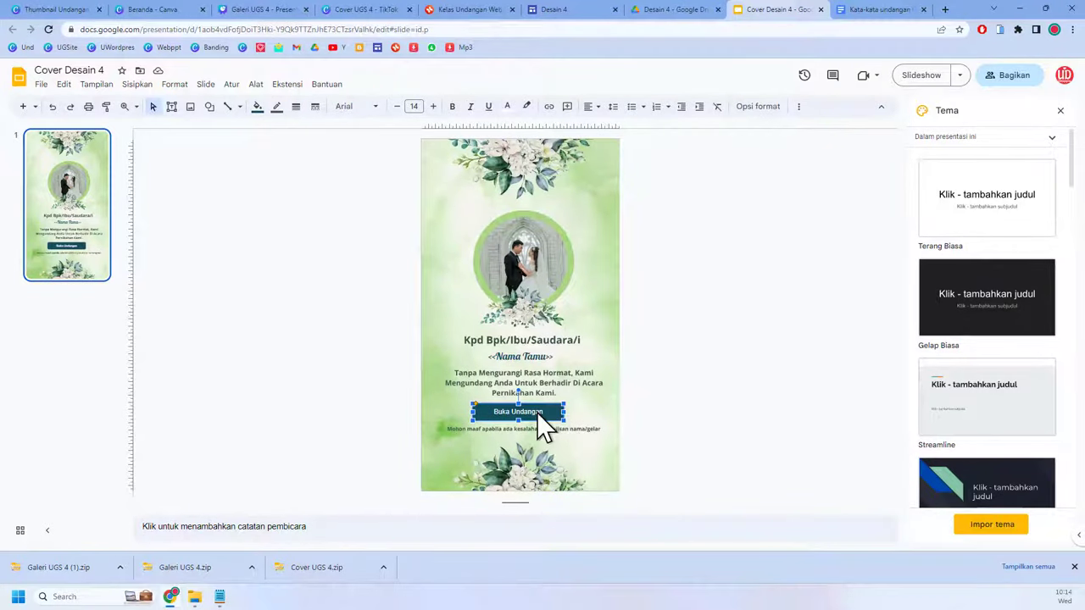
pyautogui.click(137, 84)
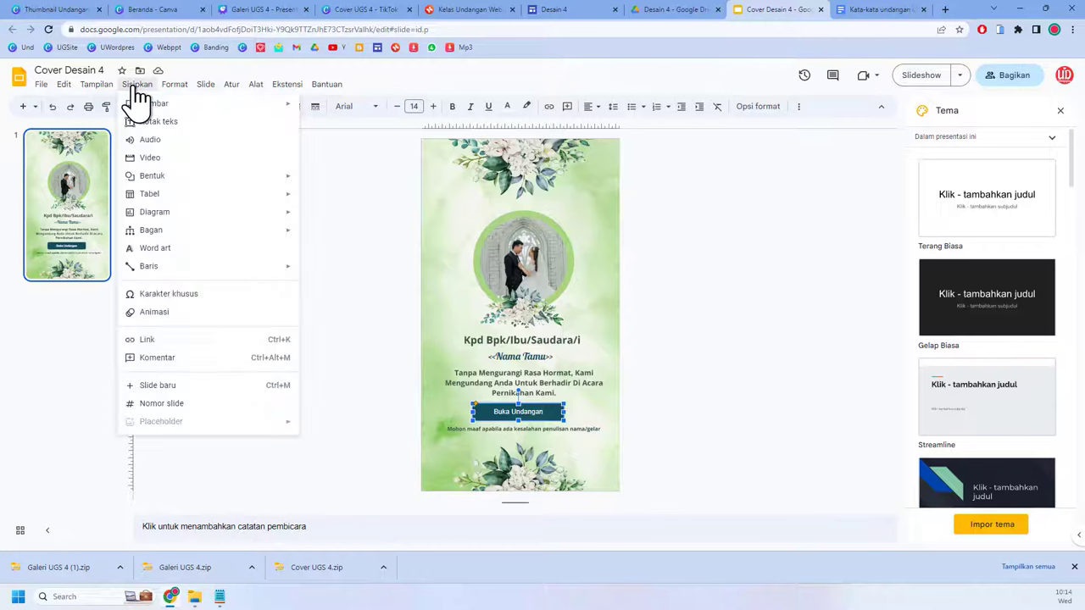
pyautogui.click(193, 342)
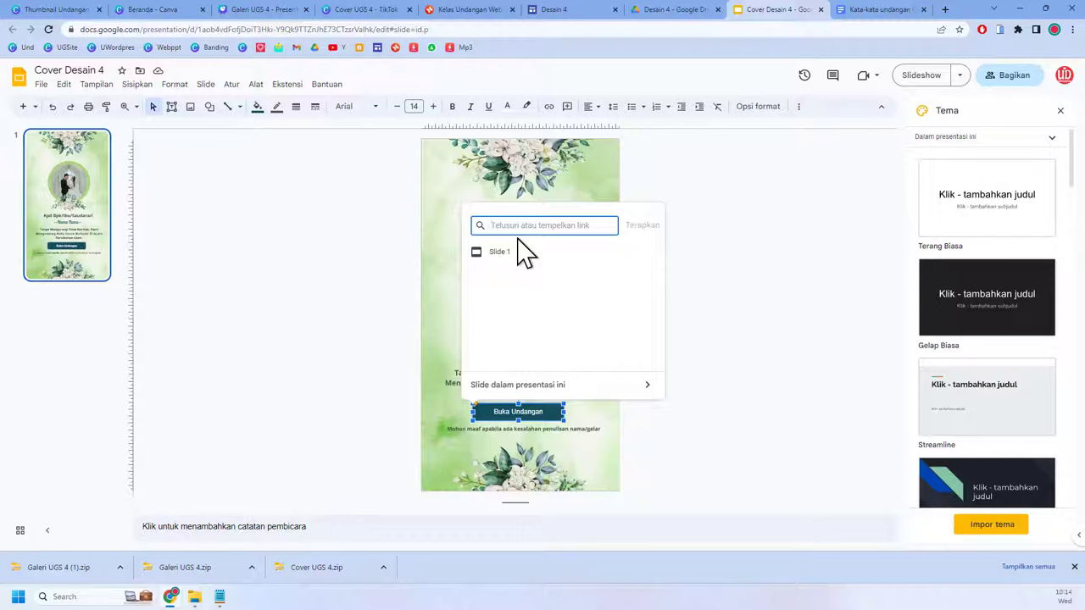
pyautogui.hotkey('ctrl', 'v')
pyautogui.click(645, 226)
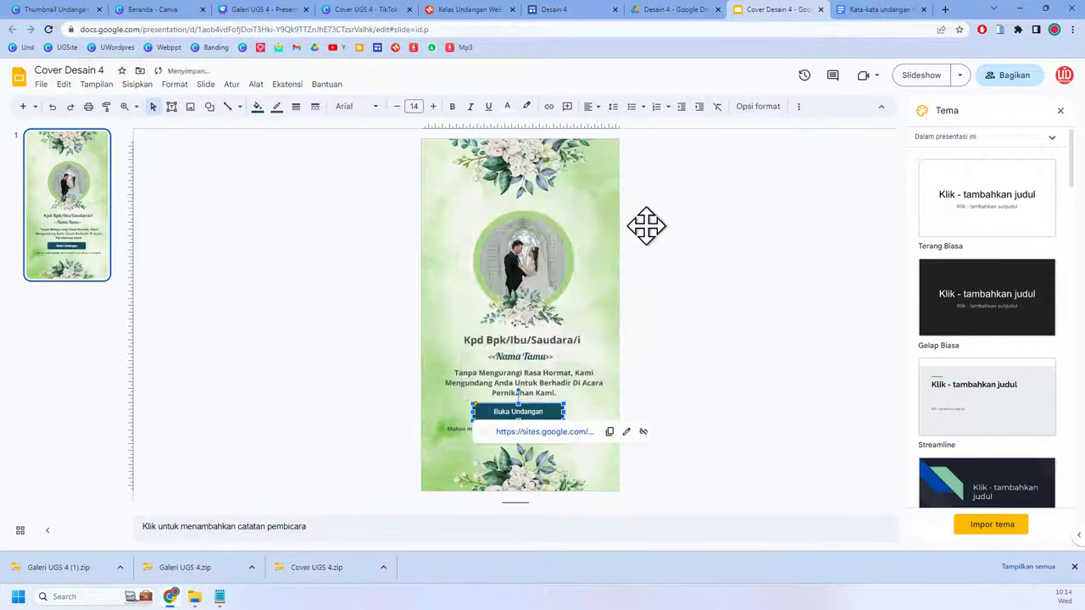
pyautogui.click(693, 299)
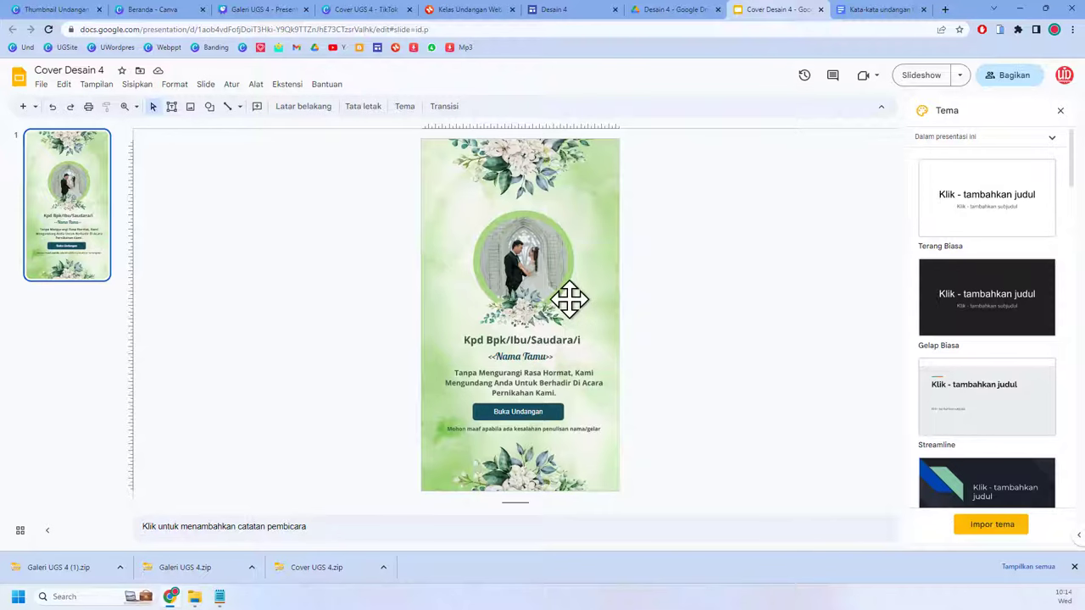
# Step: Switch to Google Drive and create a folder named Undangan Desain 4 inside the Desain 4 folder
pyautogui.click(683, 12)
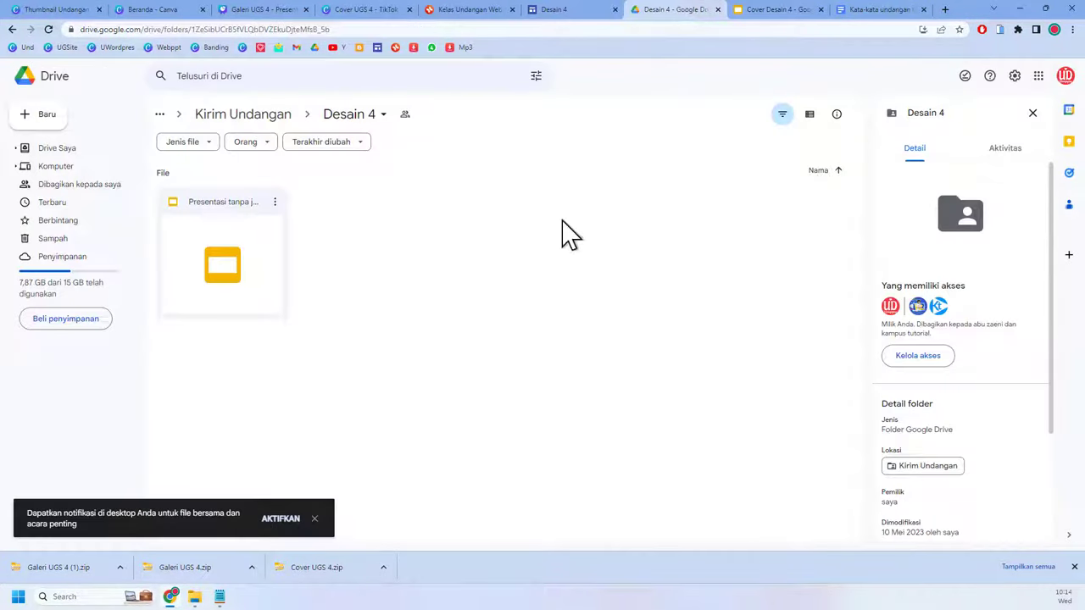
pyautogui.rightClick(420, 250)
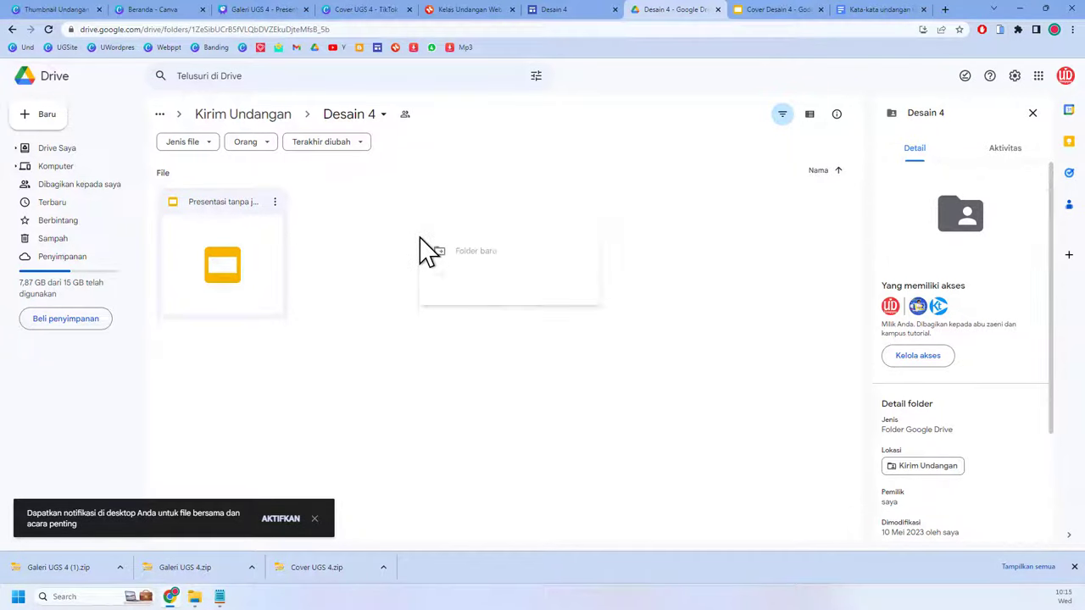
pyautogui.click(480, 252)
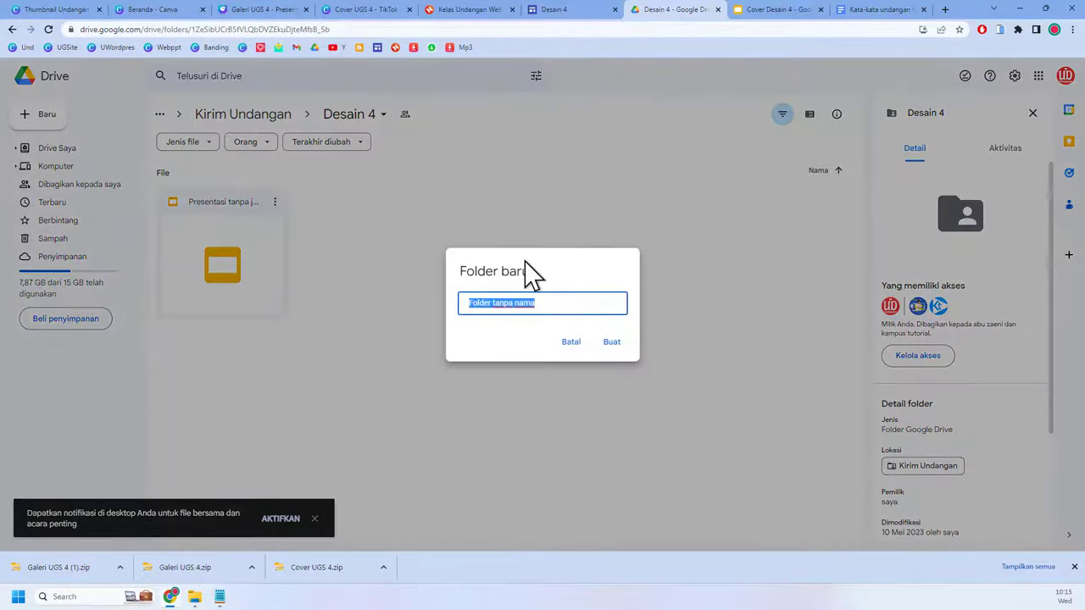
pyautogui.write('Undangan De')
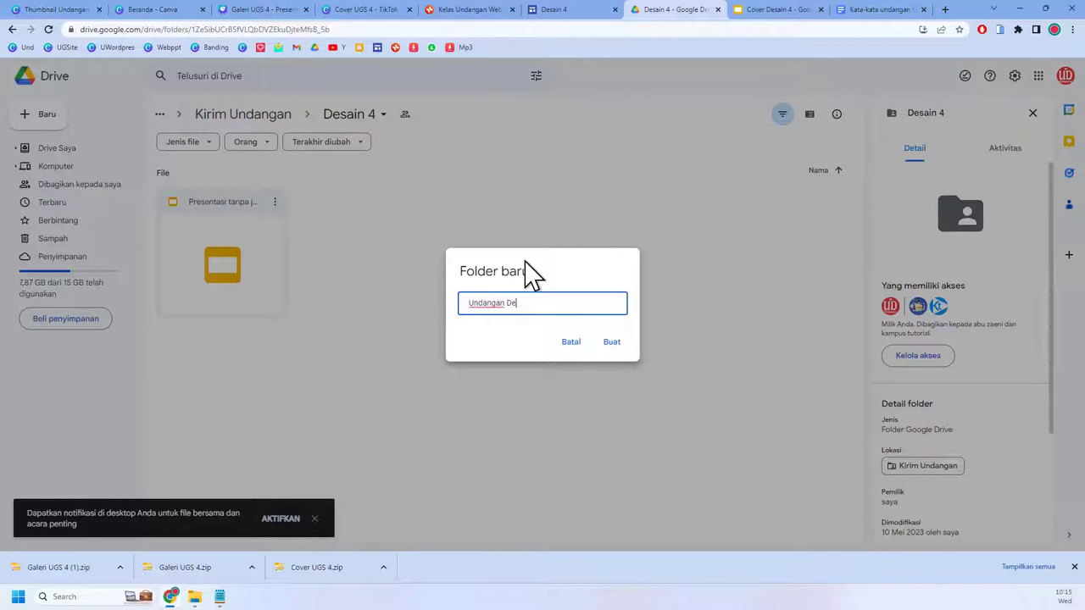
pyautogui.write('4')
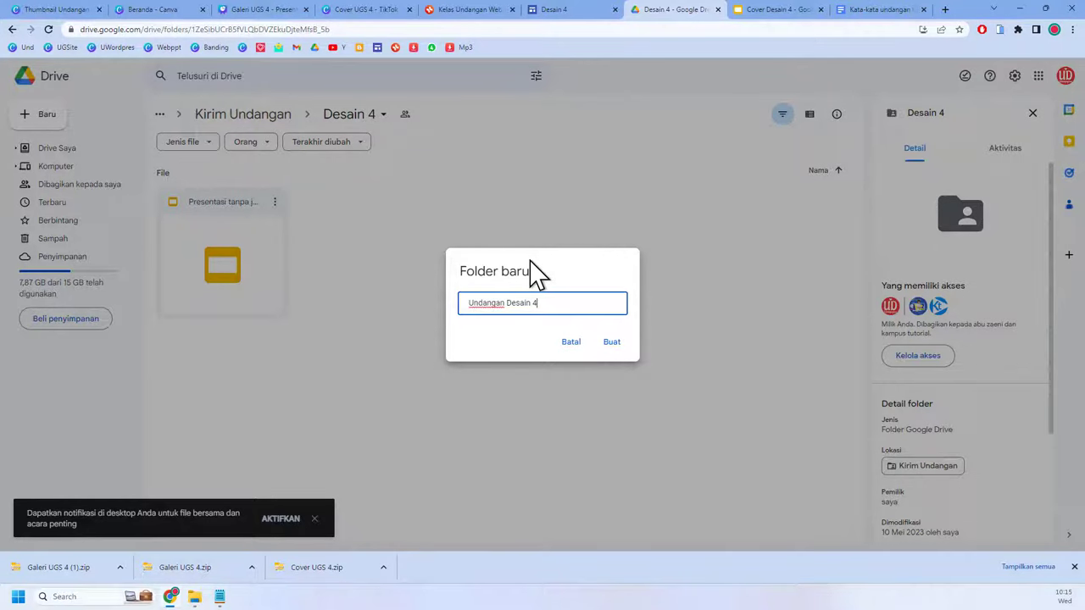
pyautogui.click(610, 344)
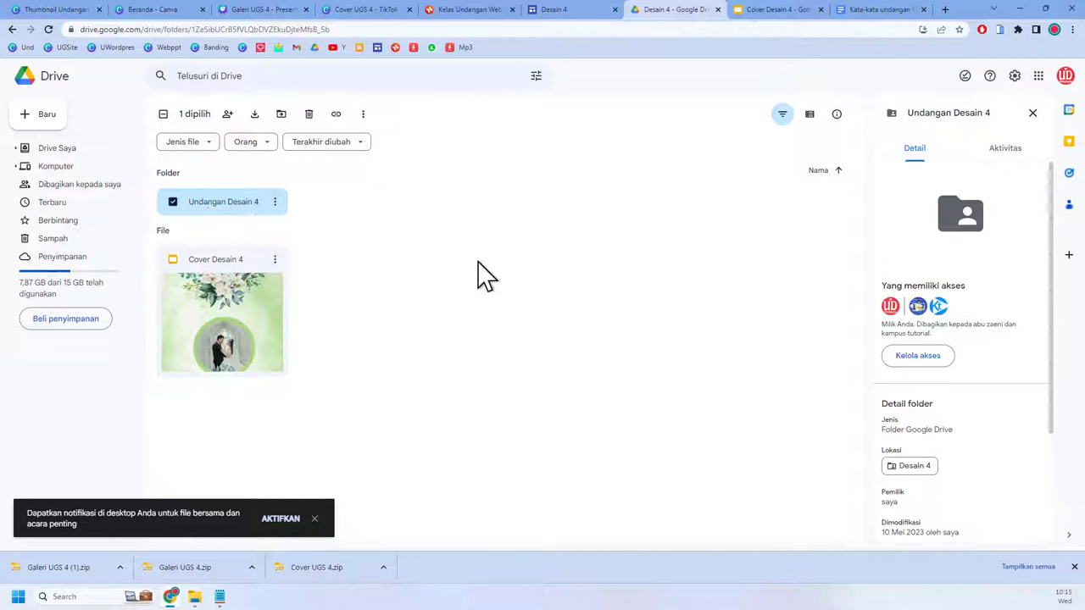
# Step: Create a blank shared spreadsheet in the Desain 4 folder and name it Kirim Undangan
pyautogui.rightClick(446, 262)
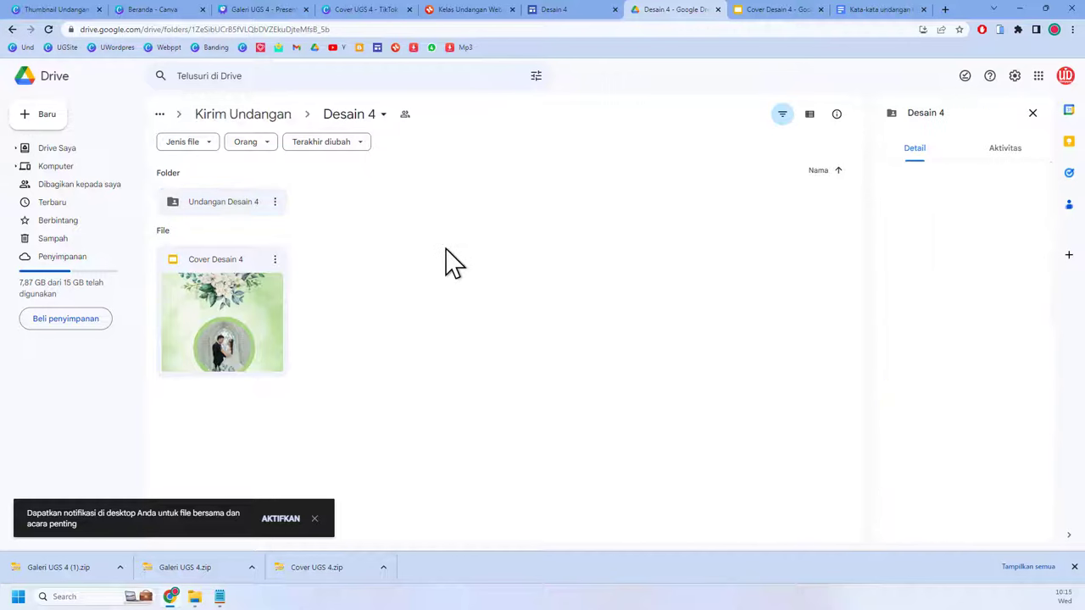
pyautogui.moveTo(605, 358)
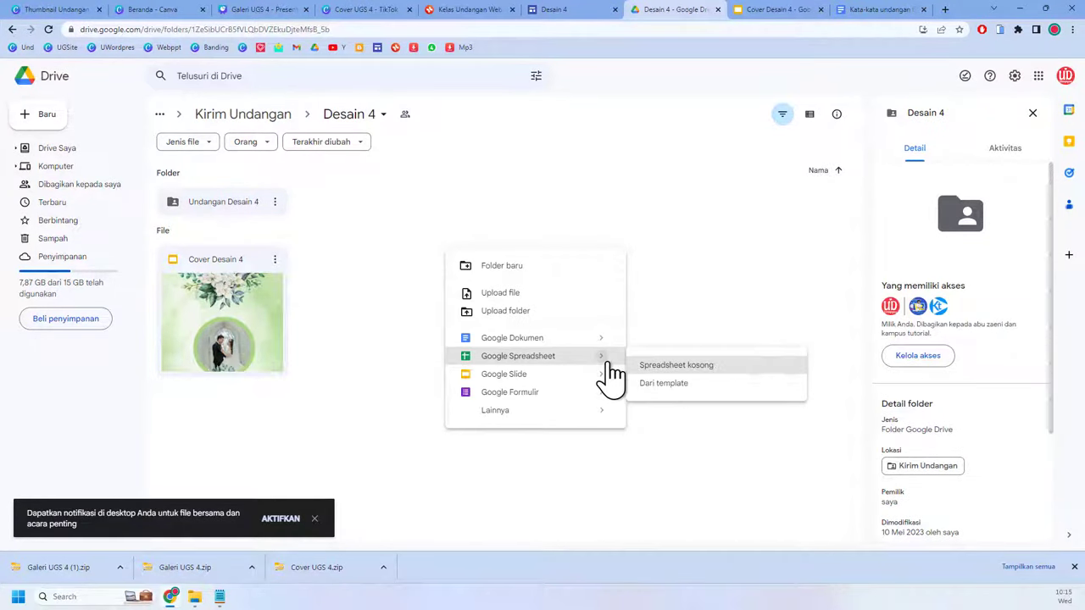
pyautogui.click(667, 366)
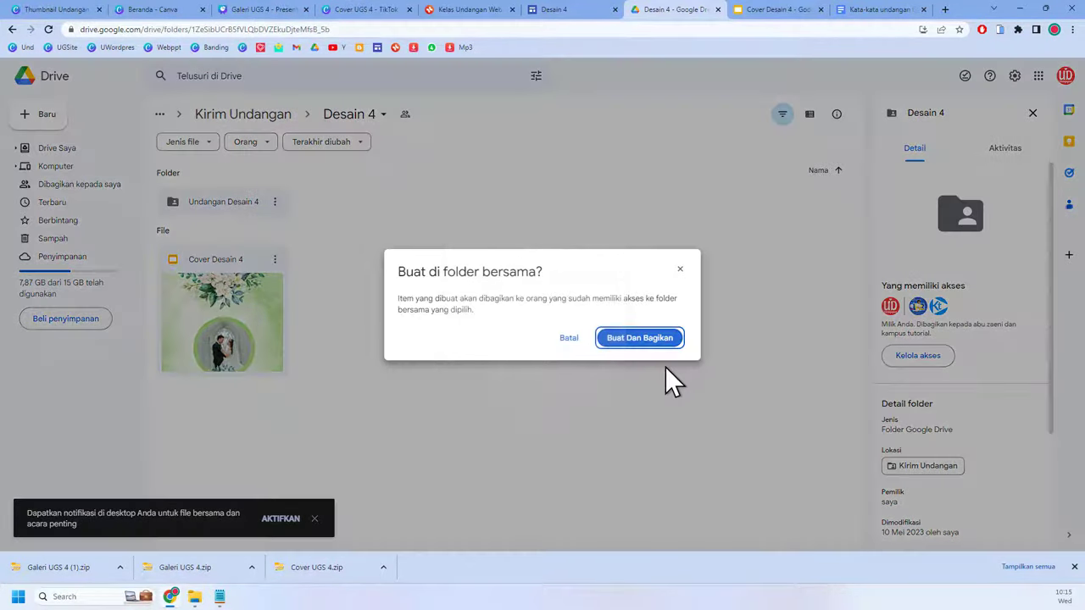
pyautogui.click(658, 339)
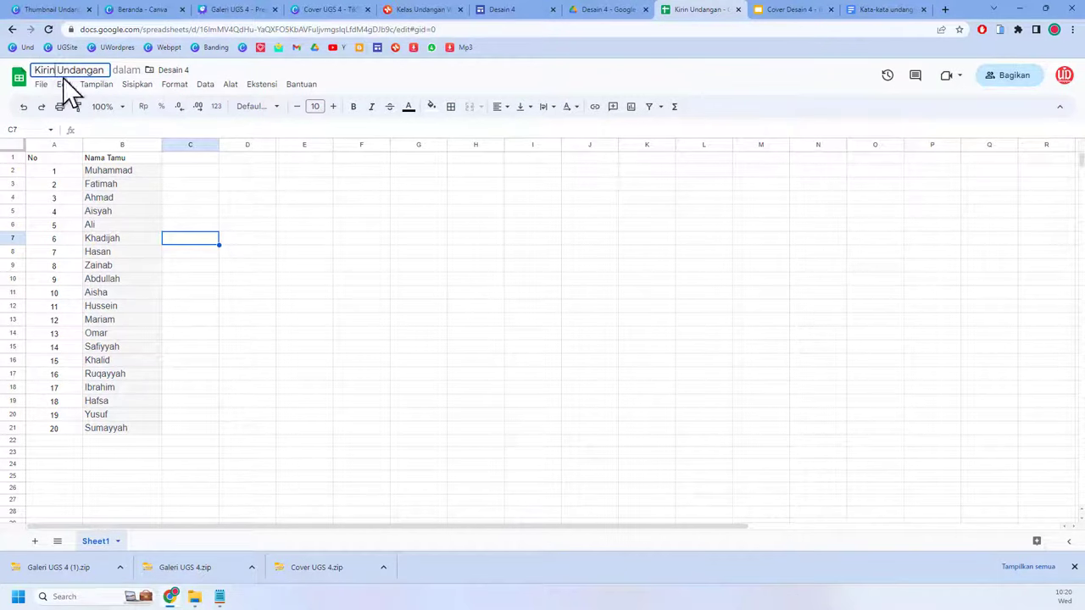
pyautogui.press('BackSpace')
pyautogui.write('m')
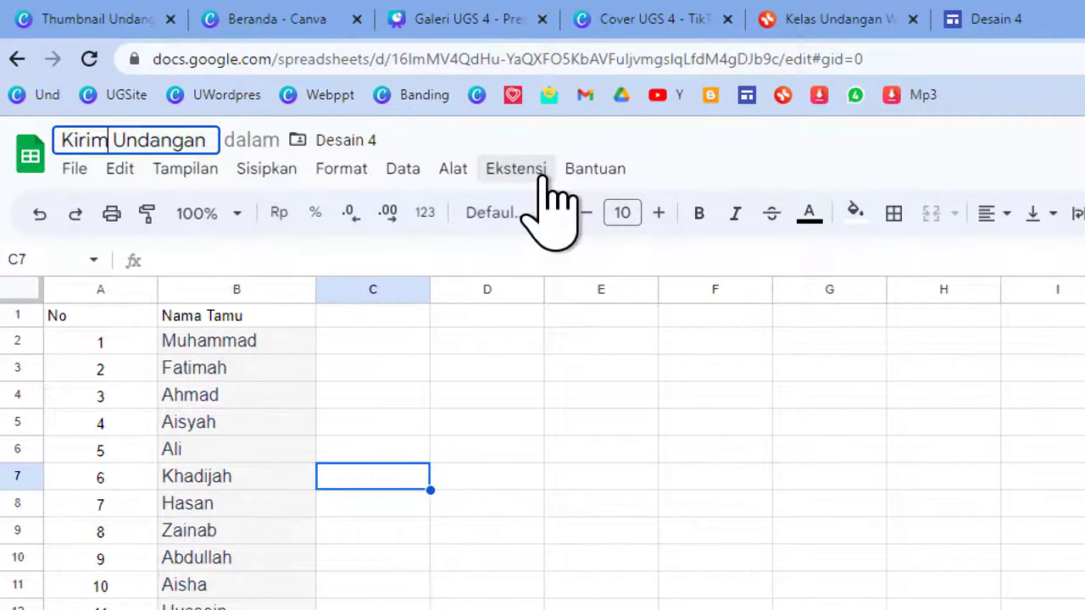
# Step: Find the Autocrat add-on in the Google Workspace Marketplace, view its page, and close the marketplace
pyautogui.click(276, 87)
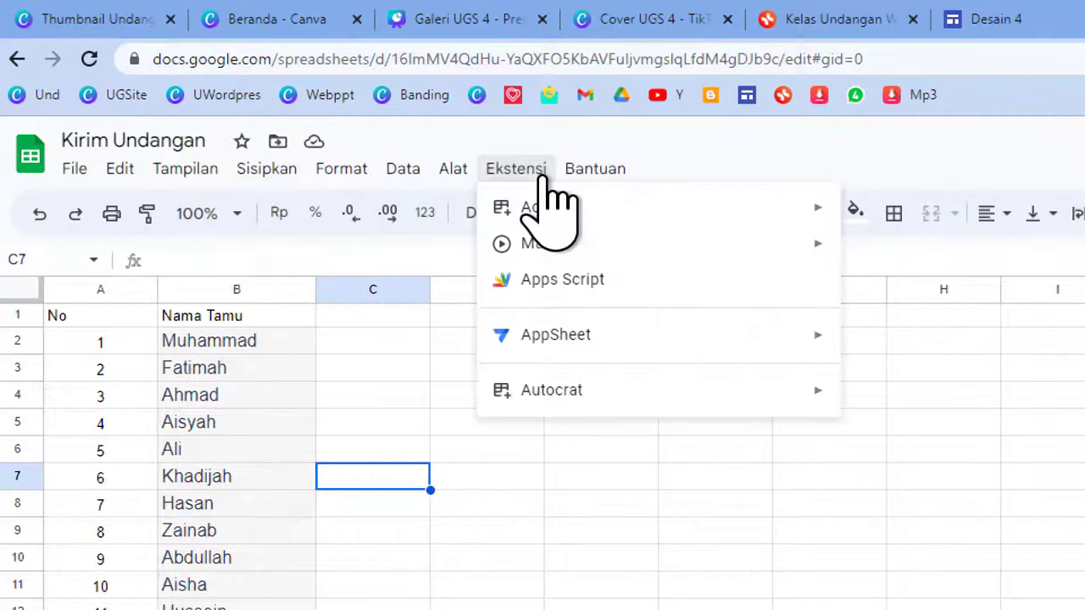
pyautogui.moveTo(534, 207)
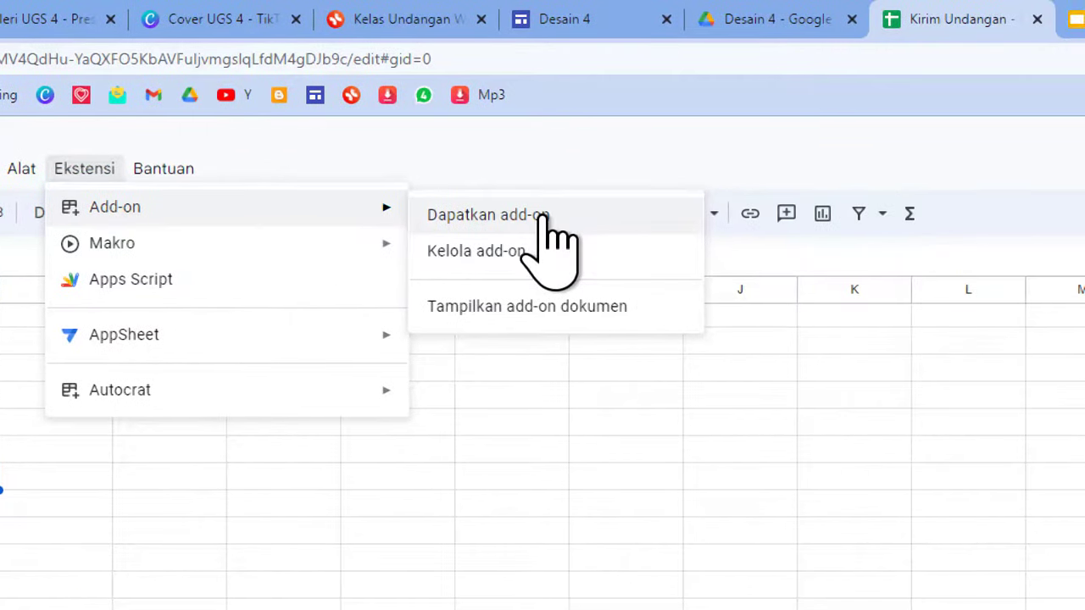
pyautogui.click(542, 217)
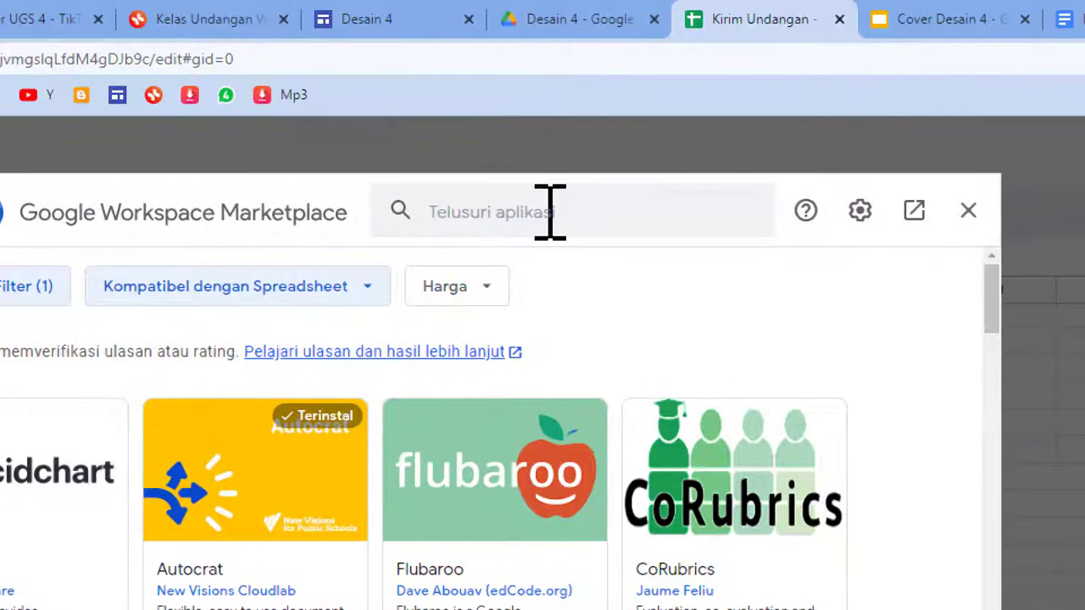
pyautogui.click(549, 212)
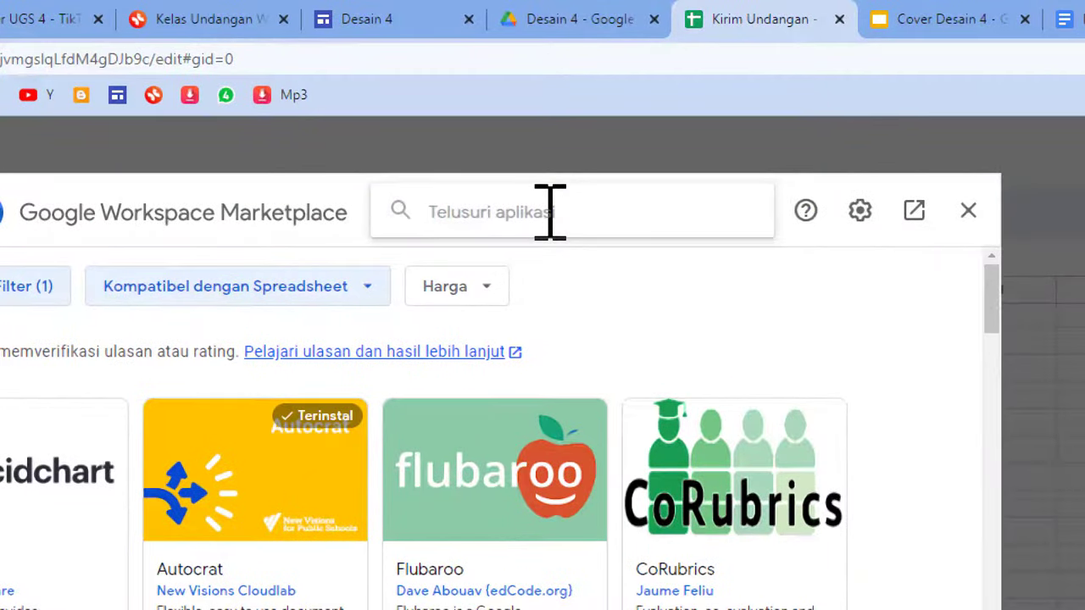
pyautogui.write('auto')
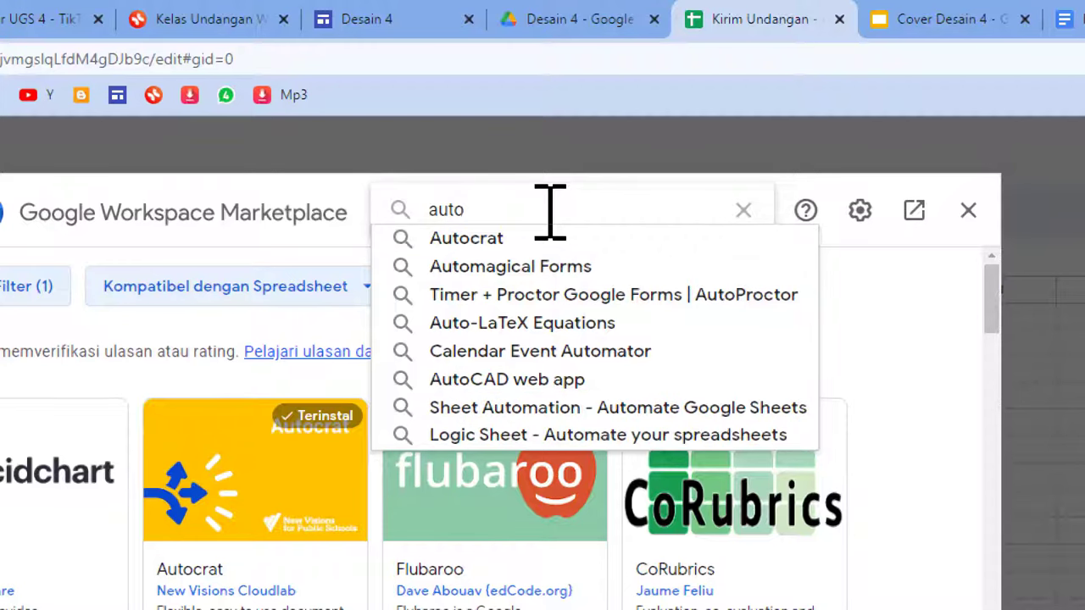
pyautogui.click(575, 239)
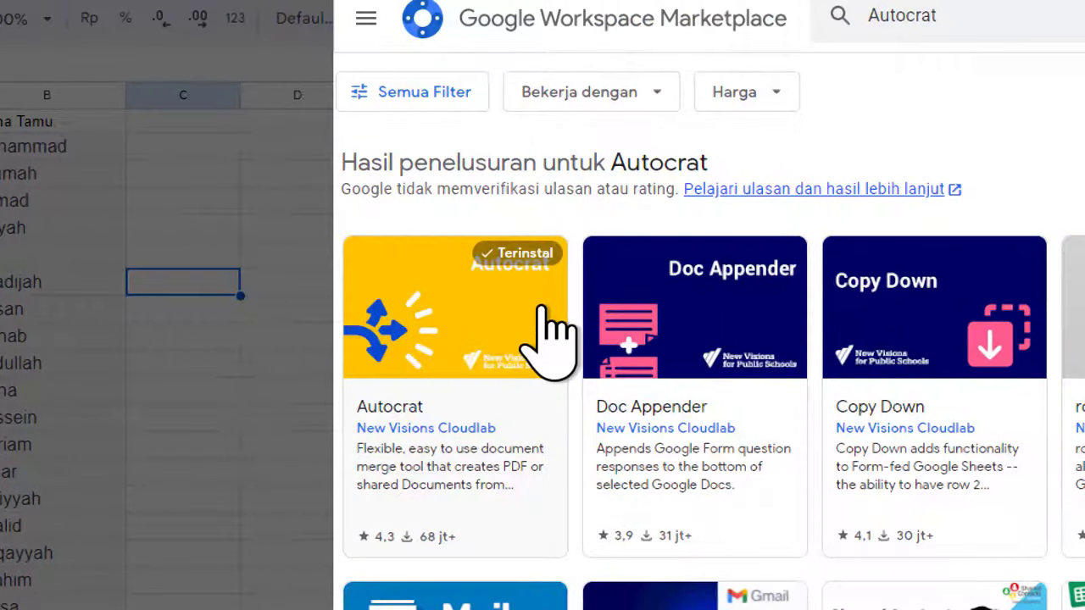
pyautogui.click(549, 331)
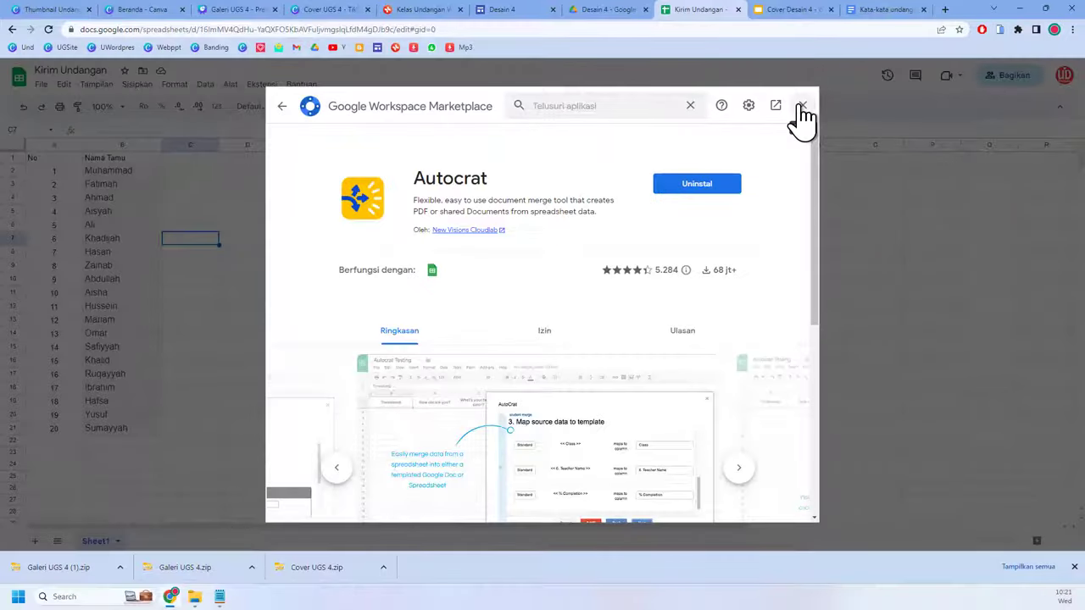
pyautogui.click(802, 106)
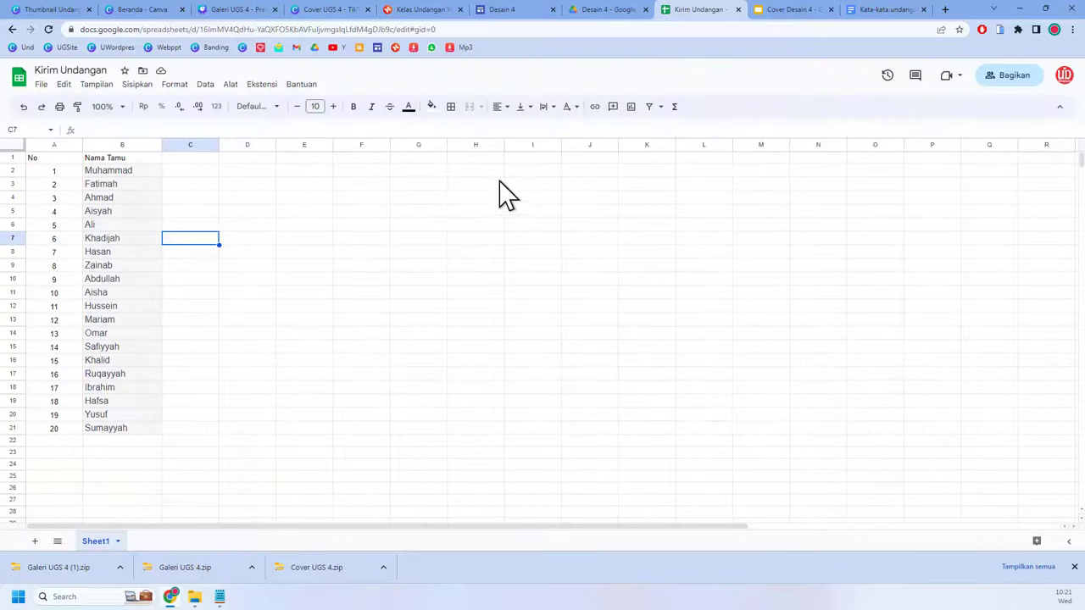
# Step: Launch Autocrat and start a new merge job named Undangan Desain 4, continuing to the template choice
pyautogui.click(261, 85)
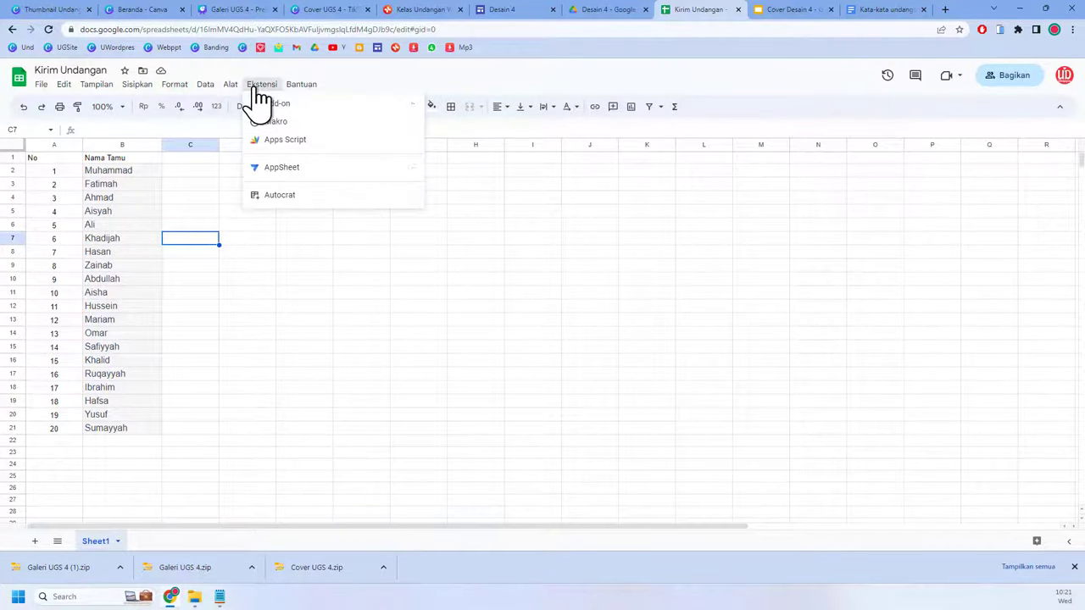
pyautogui.moveTo(331, 197)
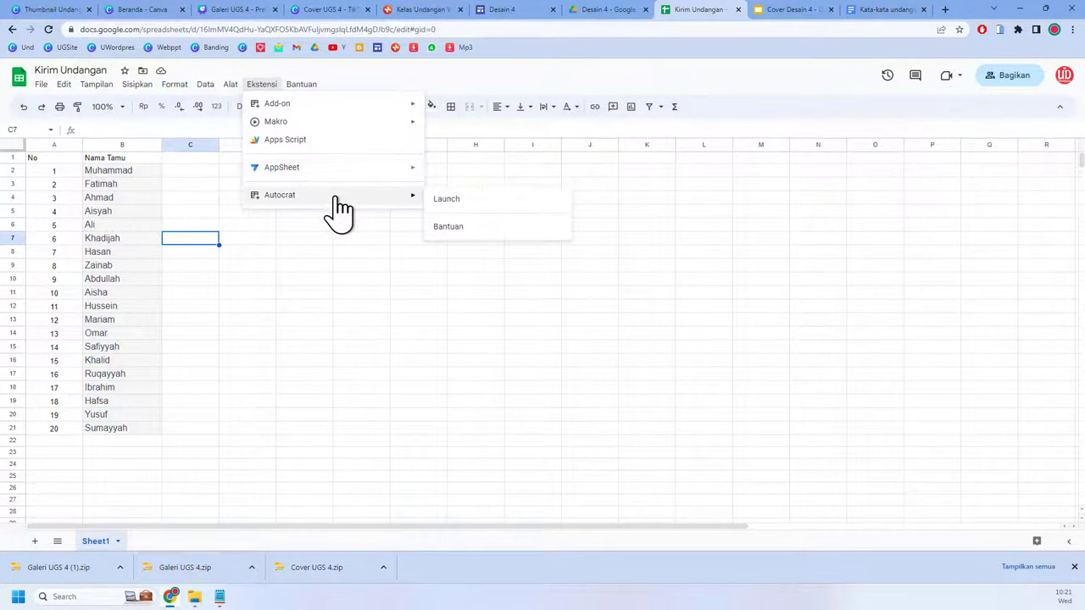
pyautogui.click(448, 204)
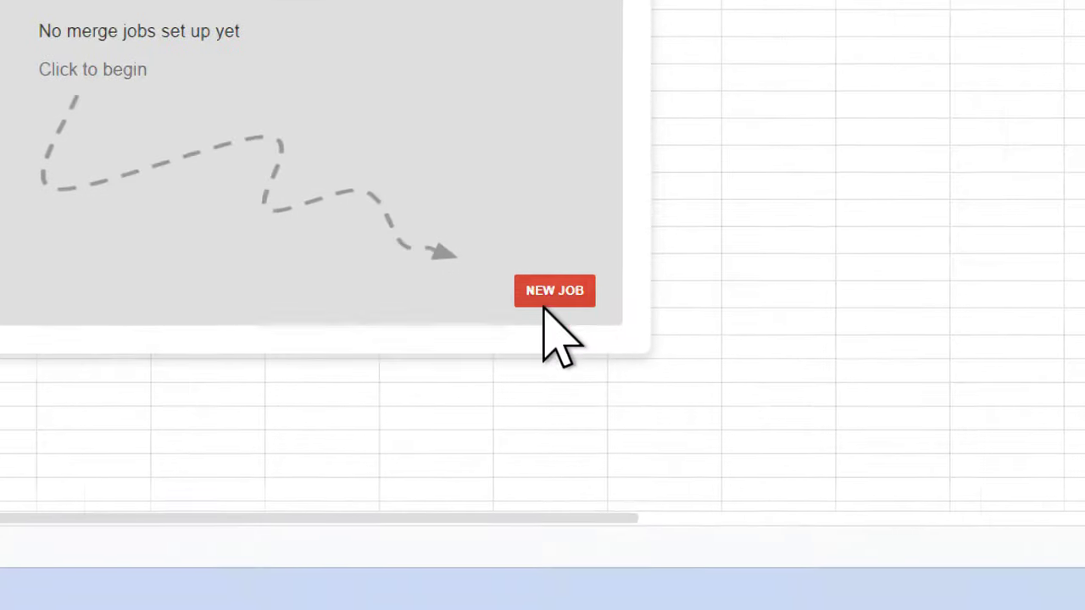
pyautogui.click(547, 305)
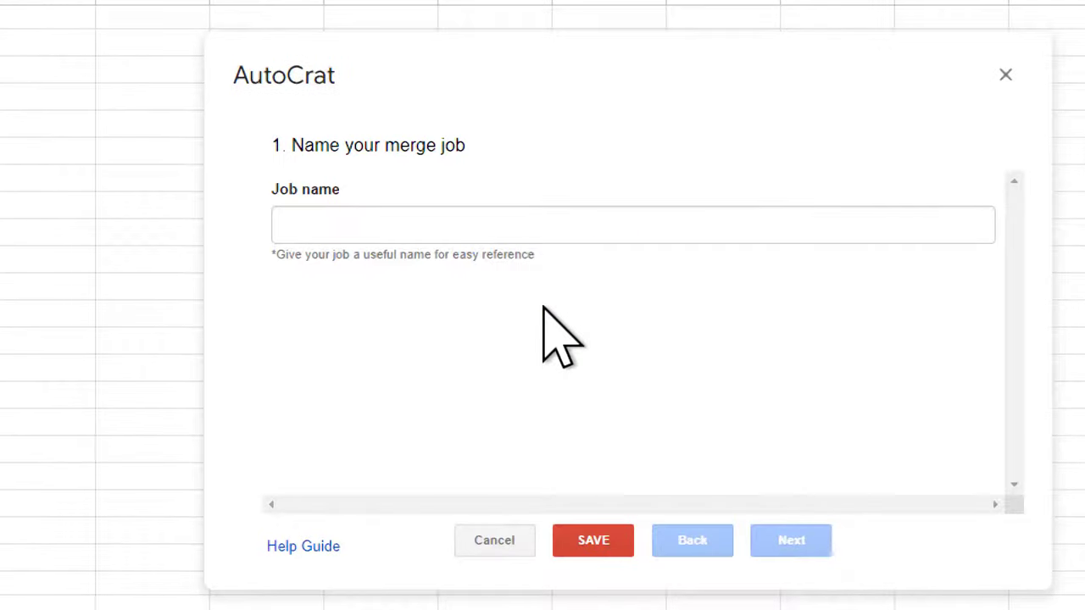
pyautogui.click(507, 213)
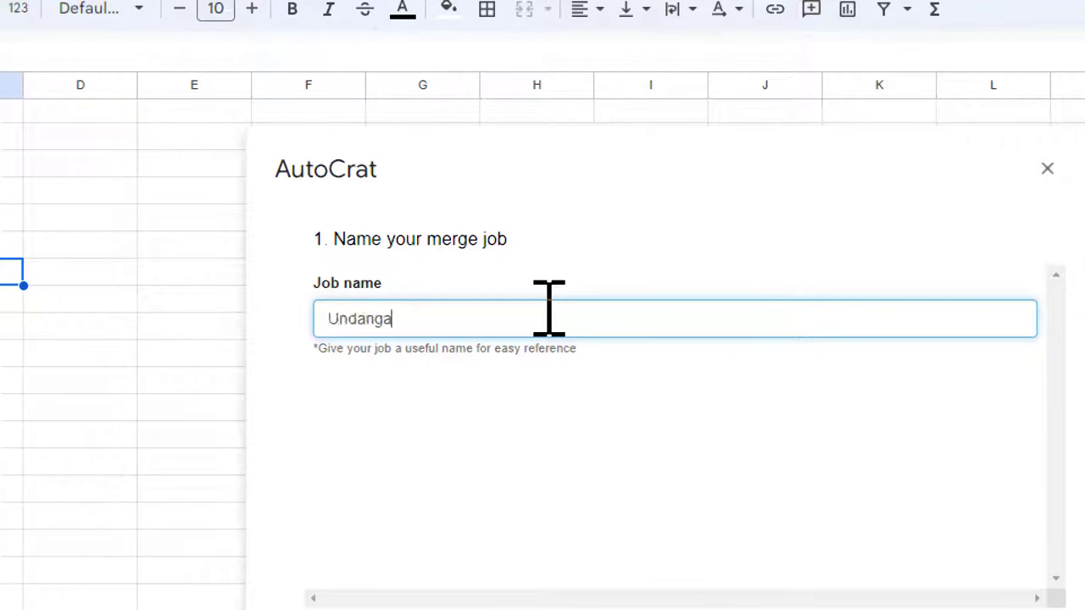
pyautogui.write('Undangan Desain 4')
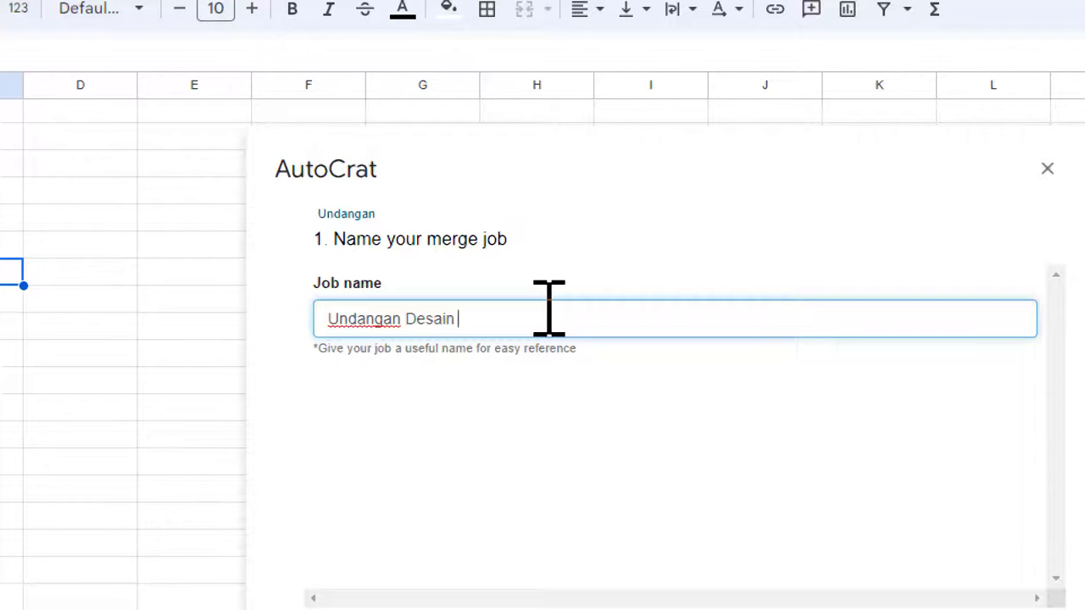
pyautogui.click(805, 609)
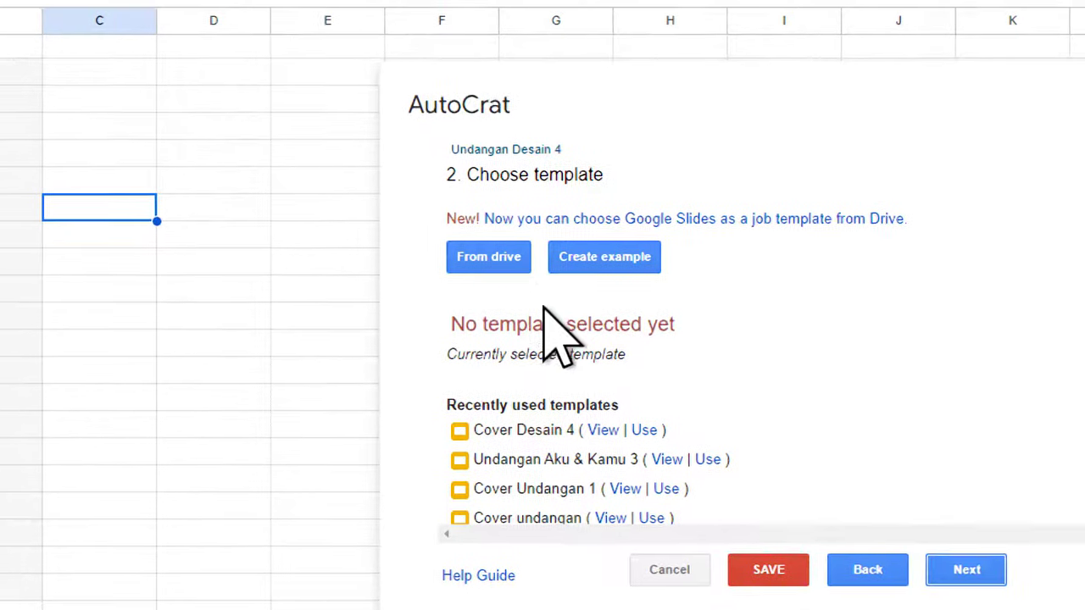
# Step: Choose the Cover Desain 4 slides file from Drive as the merge template and continue to data mapping
pyautogui.click(543, 307)
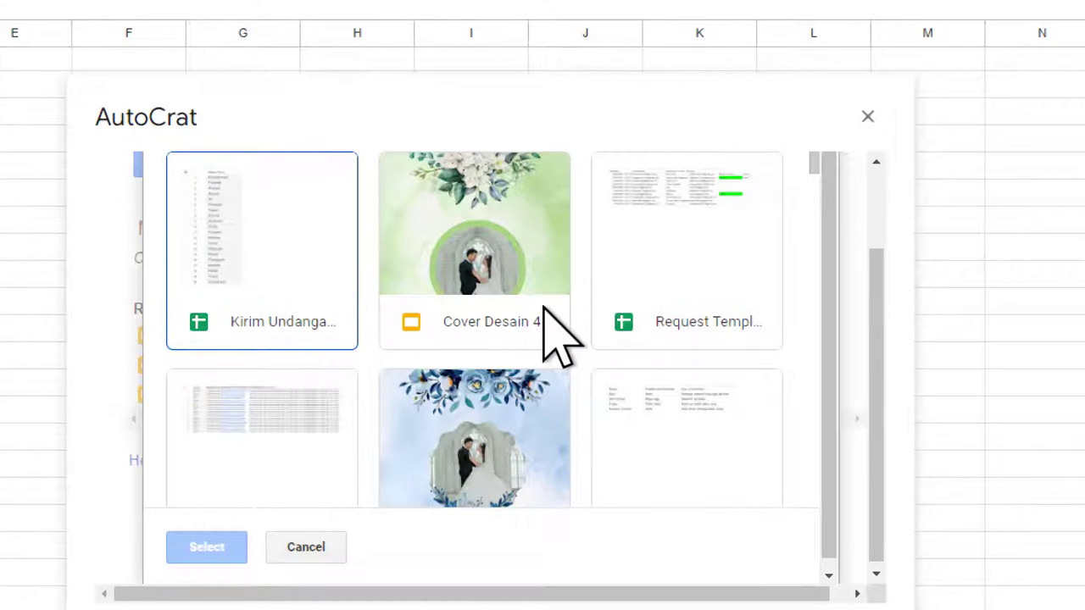
pyautogui.click(540, 252)
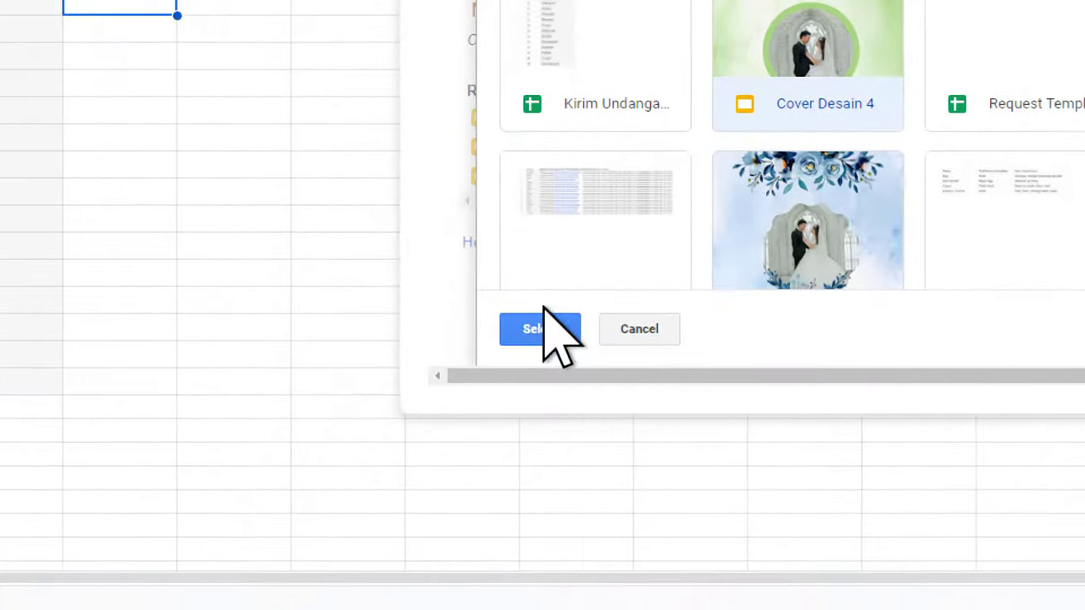
pyautogui.click(544, 306)
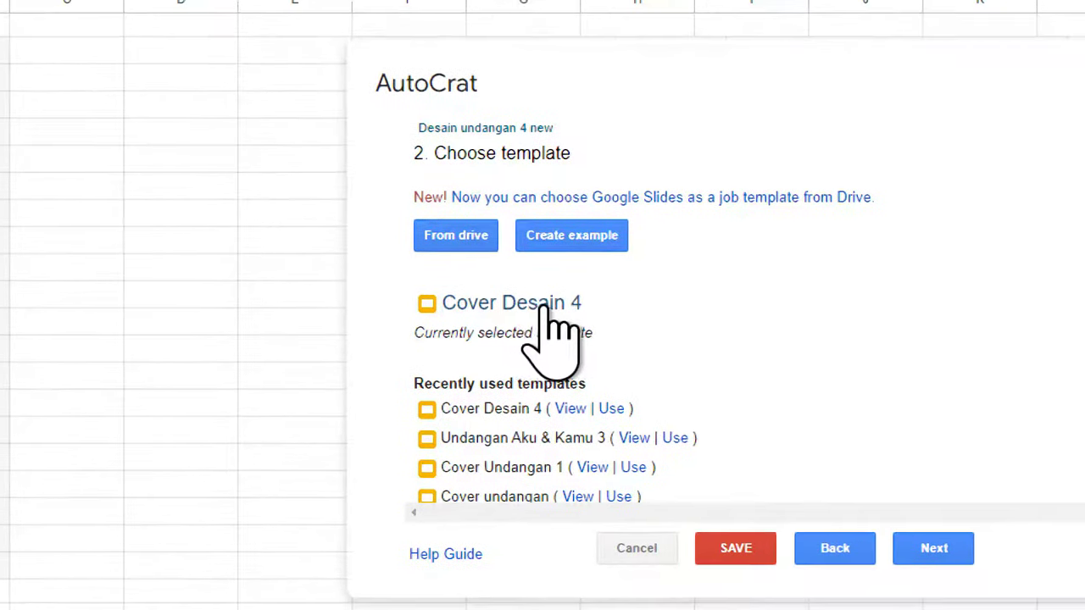
pyautogui.click(657, 368)
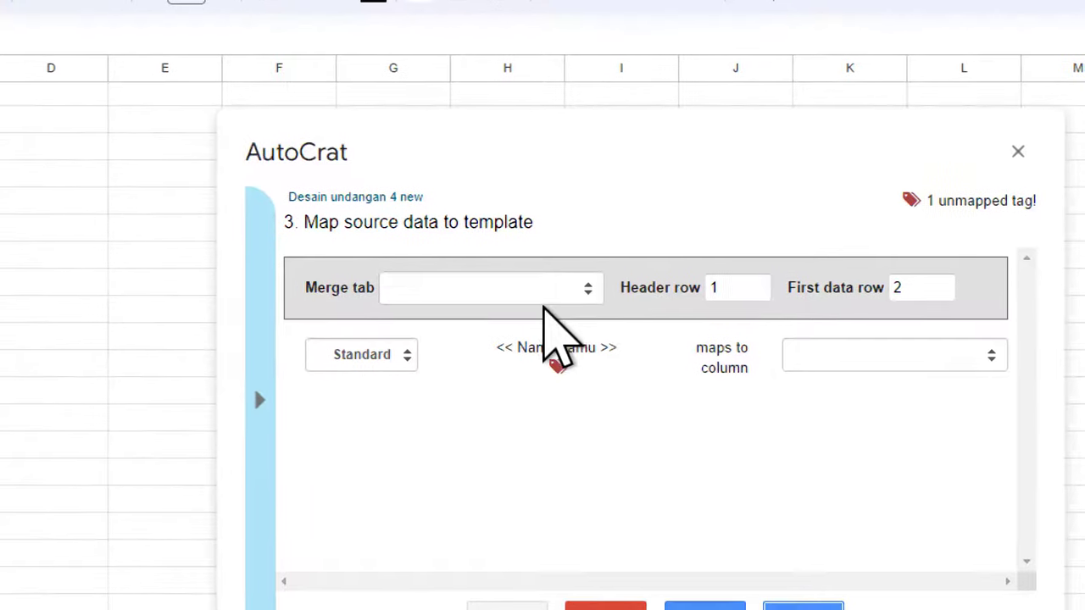
# Step: Set the merge tab to Sheet1, map the Nama Tamu tag to the Nama Tamu column, and continue to the file settings
pyautogui.click(543, 303)
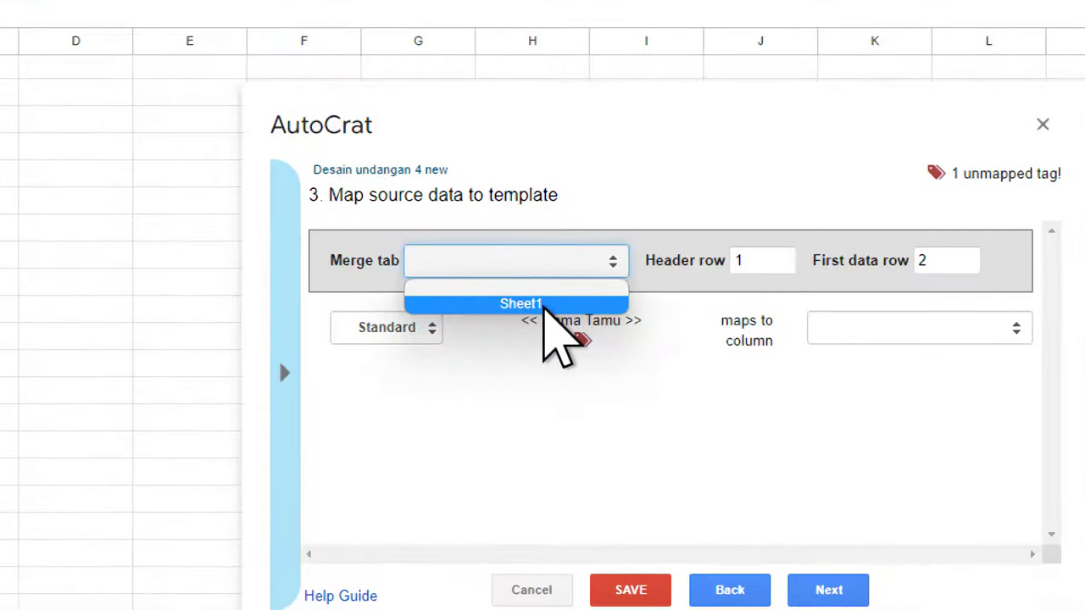
pyautogui.click(516, 338)
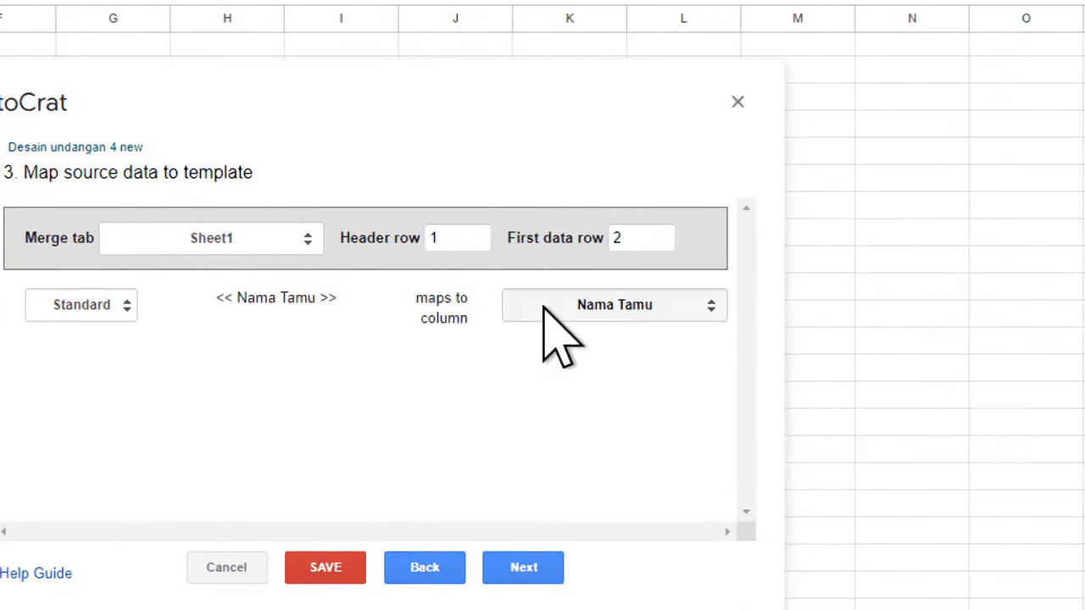
pyautogui.click(849, 328)
pyautogui.click(598, 349)
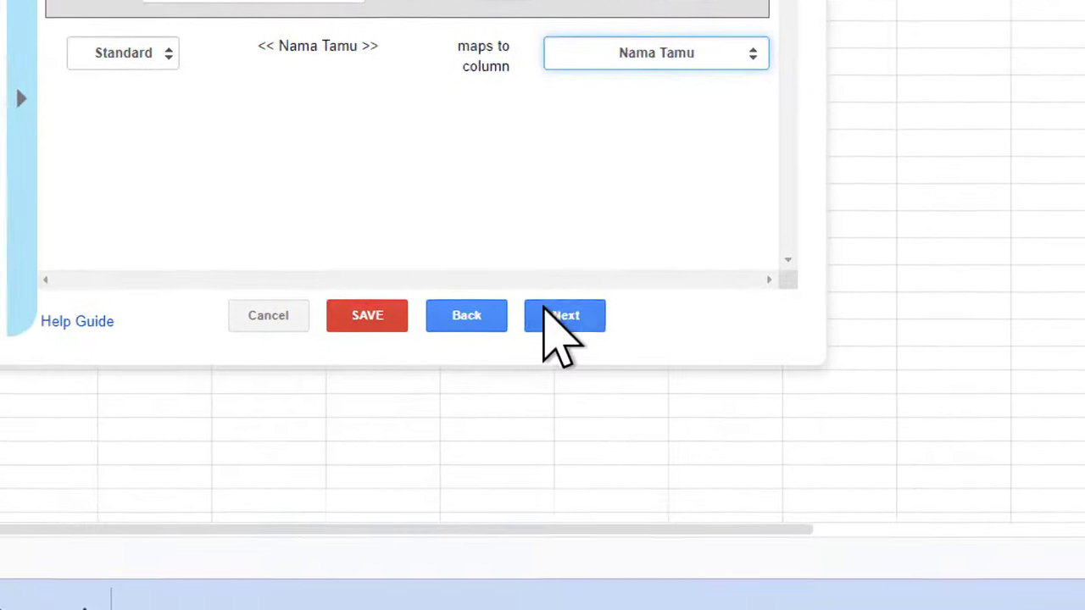
pyautogui.click(459, 580)
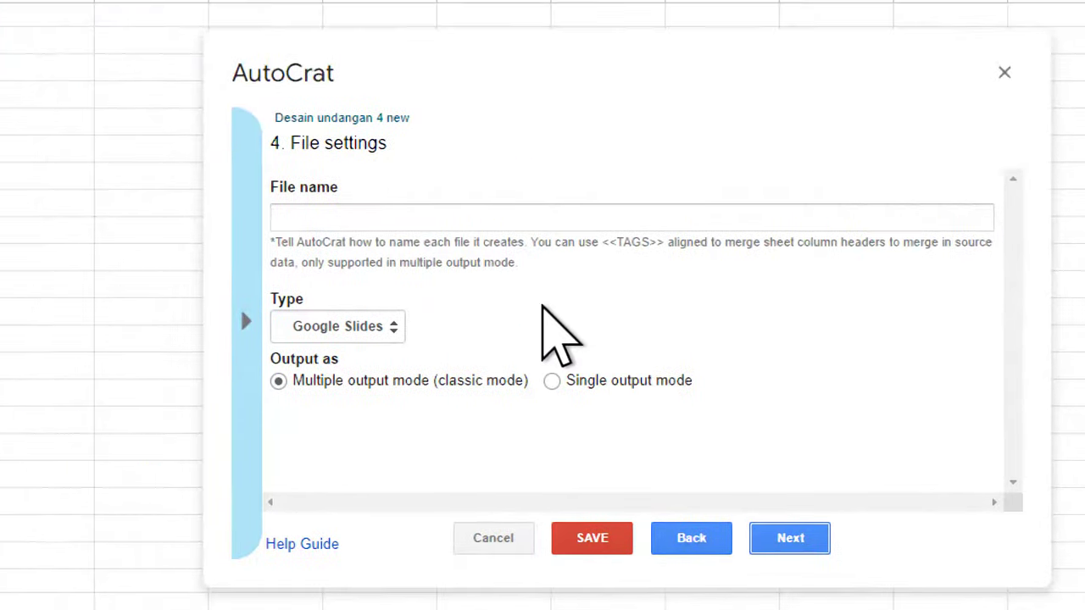
# Step: Set the output file name to Undangan <<Nama Tamu>> and the file type to PDF, continuing to the destination folder
pyautogui.click(548, 298)
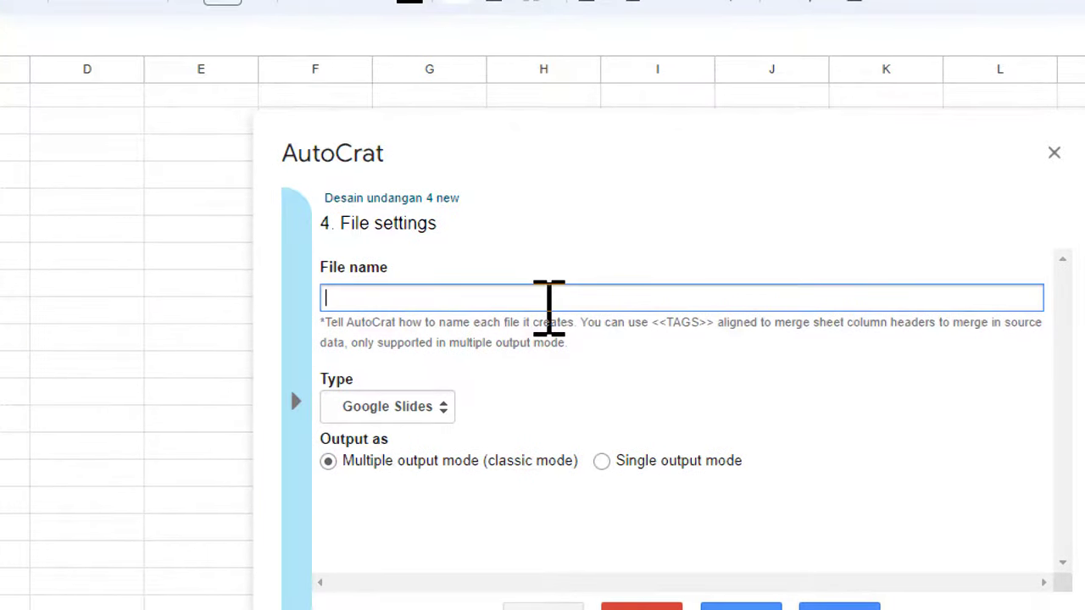
pyautogui.write('Undangan <<')
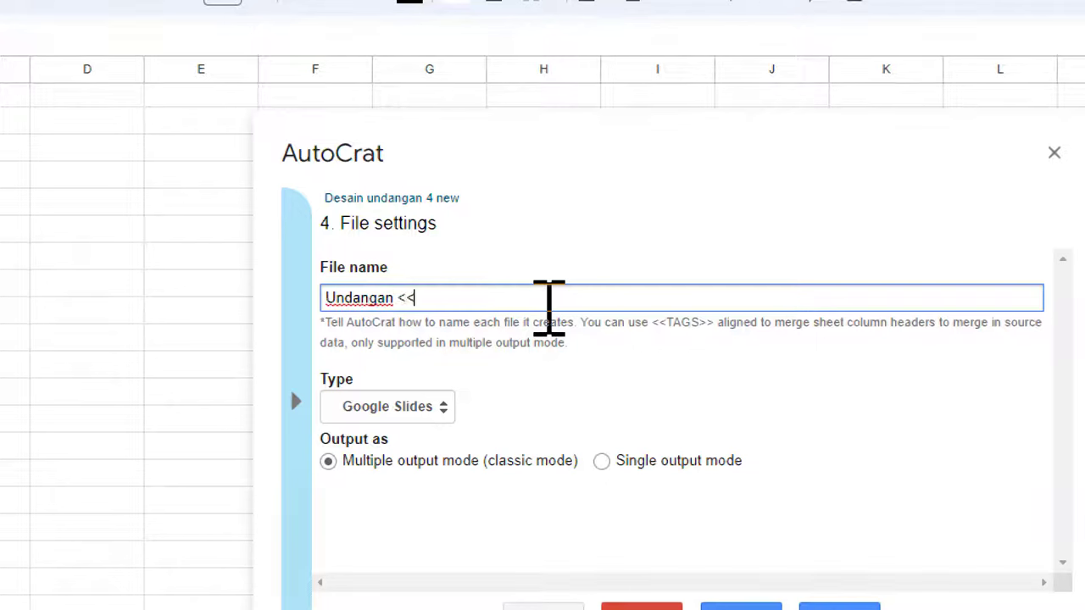
pyautogui.write('Nama Tamu>>')
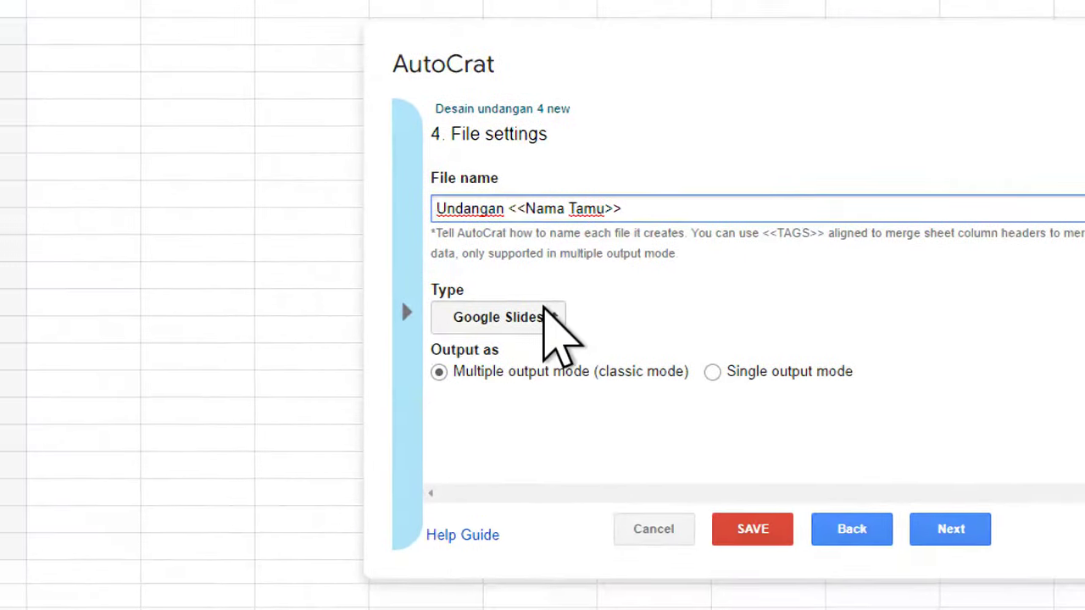
pyautogui.click(544, 315)
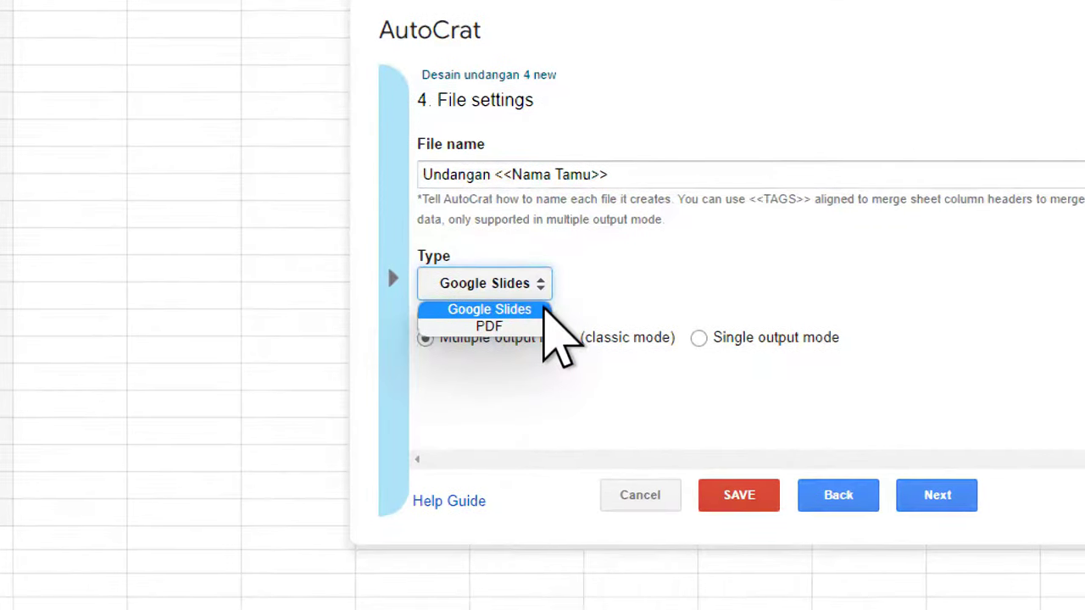
pyautogui.click(510, 325)
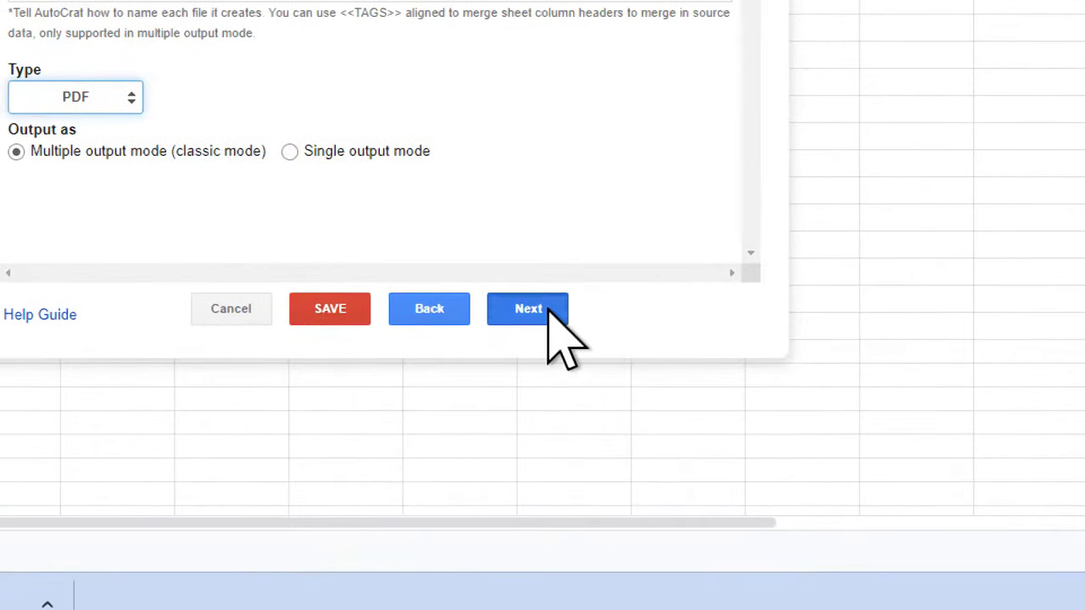
pyautogui.click(548, 310)
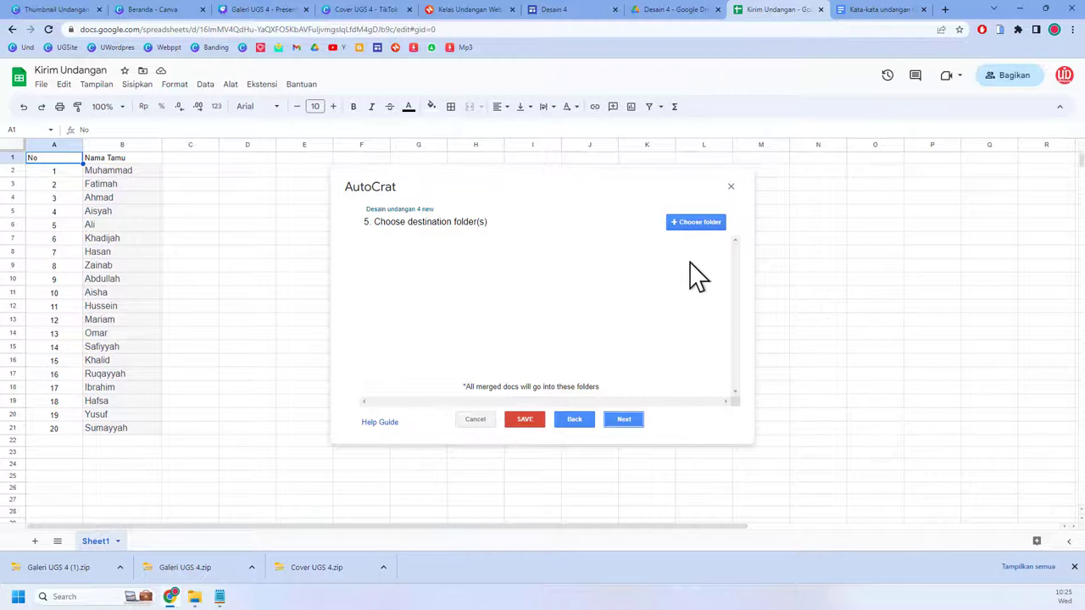
# Step: Choose the Undangan Desain 4 Drive folder as the merge destination, checking it against the Desain 4 folder, and continue to dynamic folder references
pyautogui.click(685, 226)
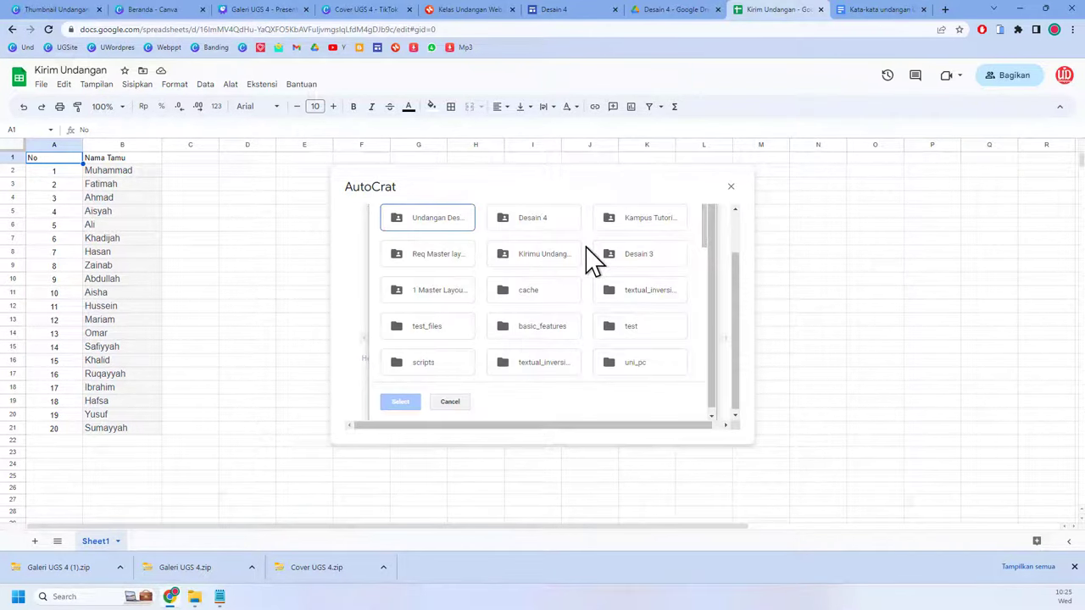
pyautogui.click(442, 228)
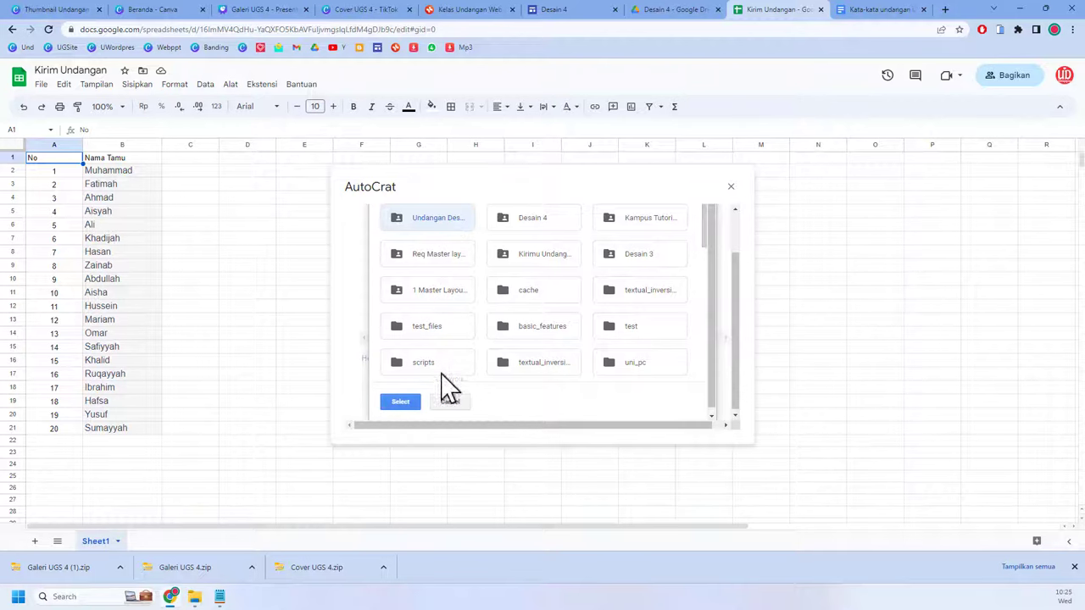
pyautogui.click(402, 404)
pyautogui.click(674, 11)
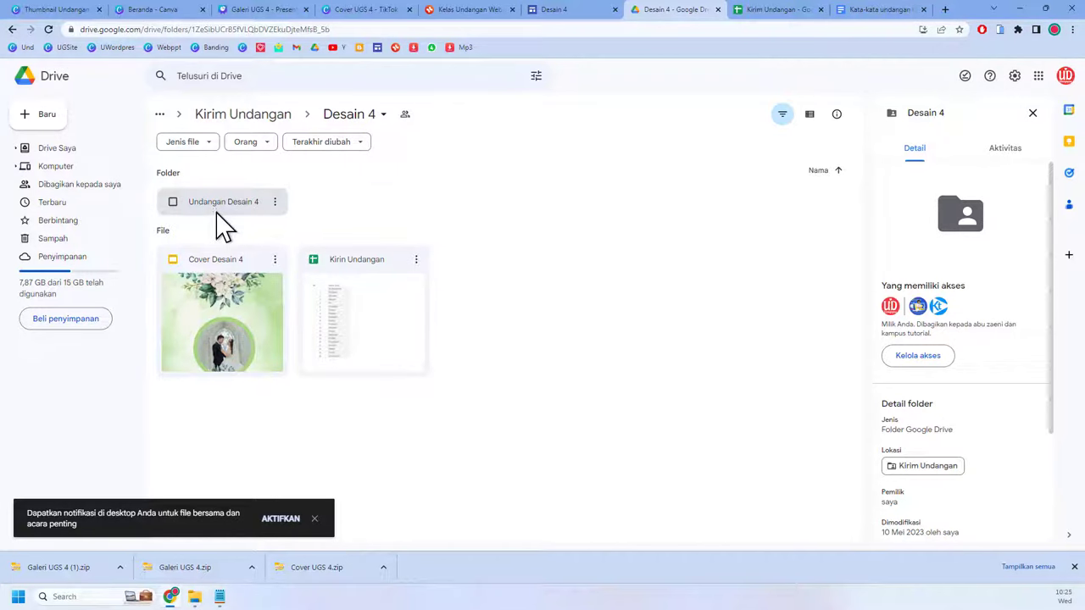
pyautogui.click(771, 10)
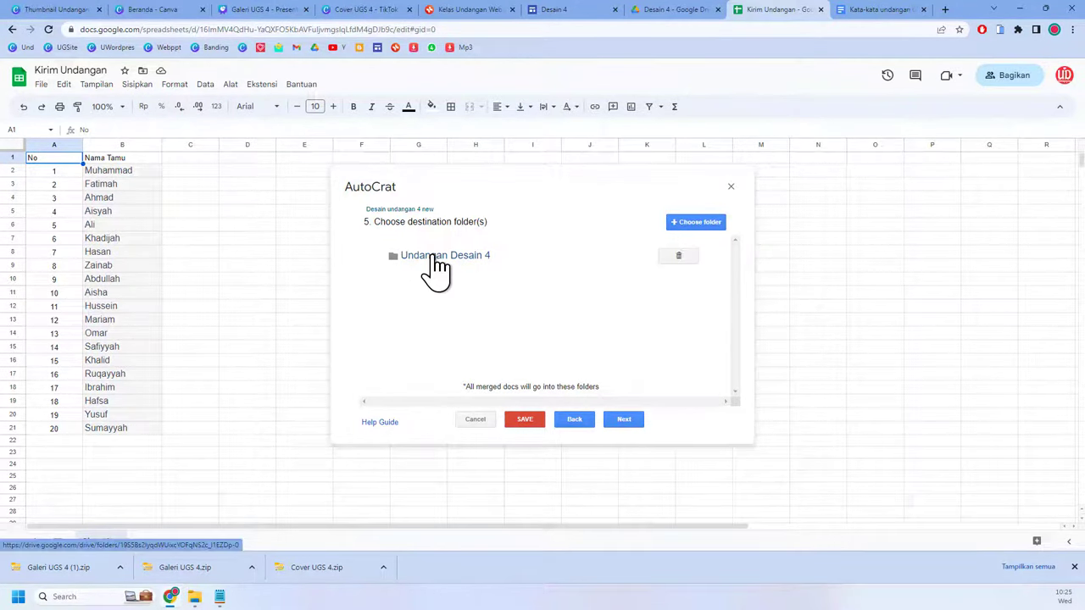
pyautogui.moveTo(663, 261)
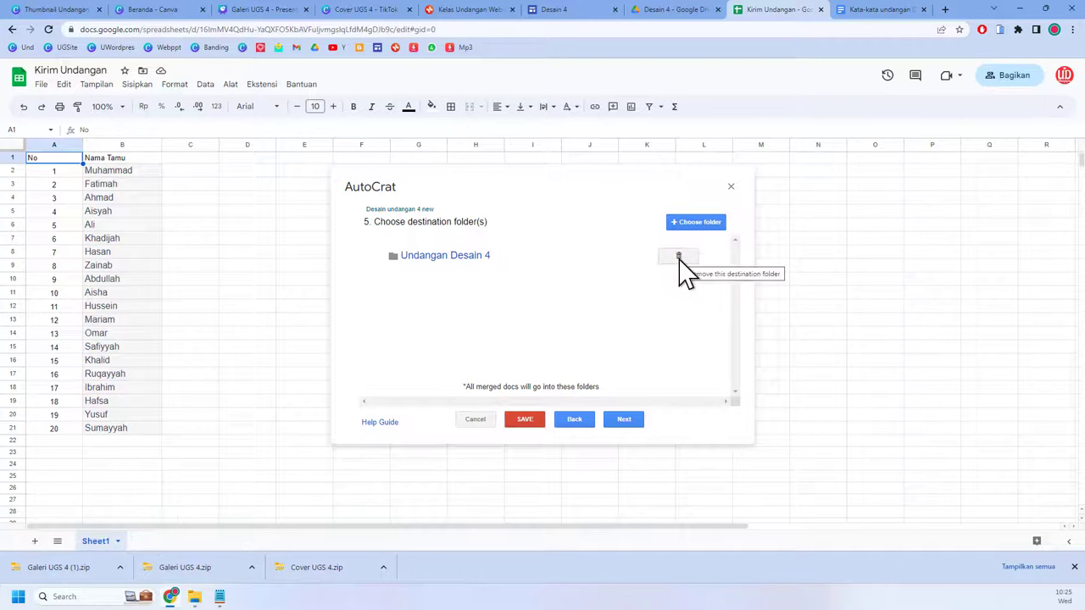
pyautogui.click(629, 419)
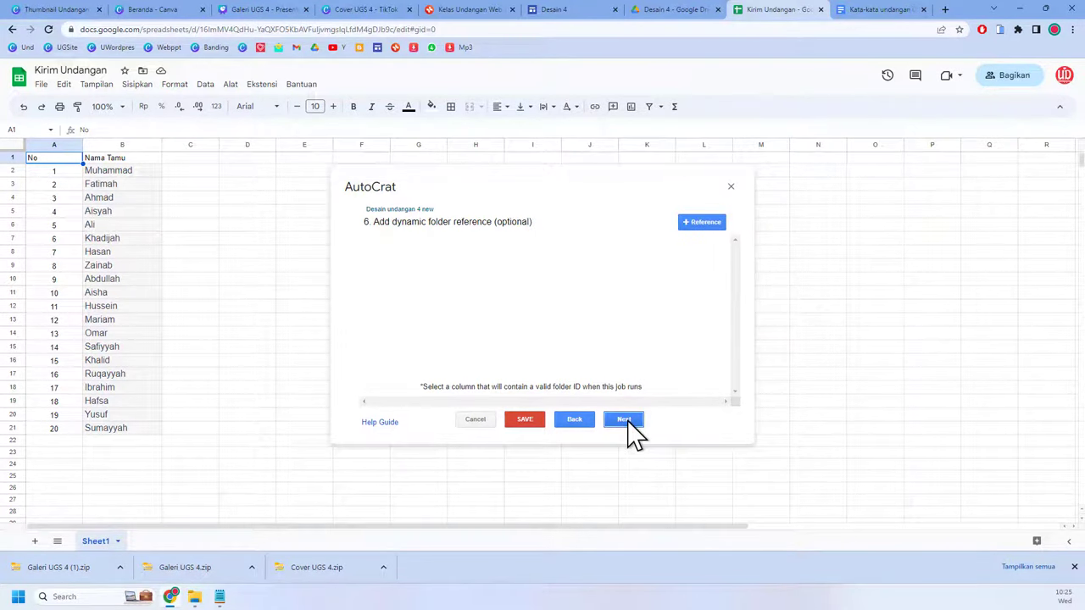
# Step: Skip the dynamic folder, merge condition and sharing options, enable Run on form trigger, and save the merge job
pyautogui.click(627, 420)
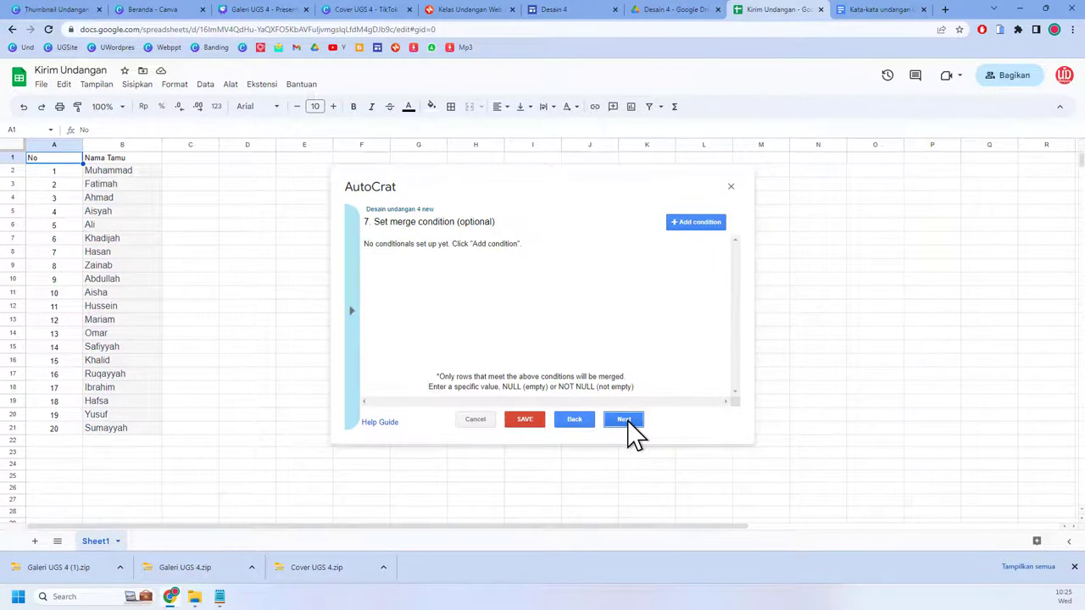
pyautogui.click(626, 419)
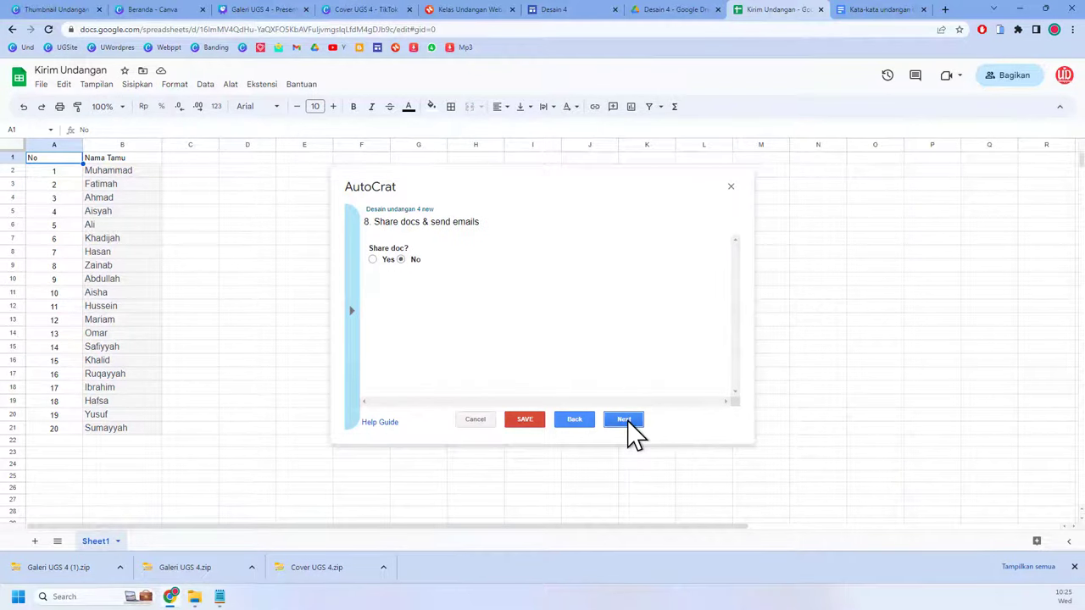
pyautogui.click(627, 420)
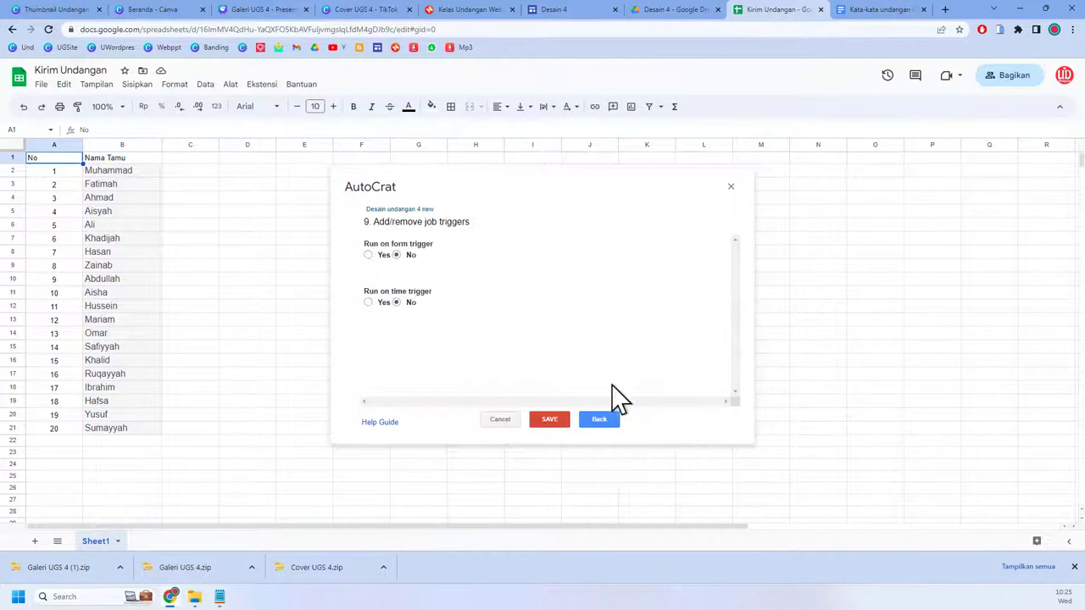
pyautogui.click(370, 254)
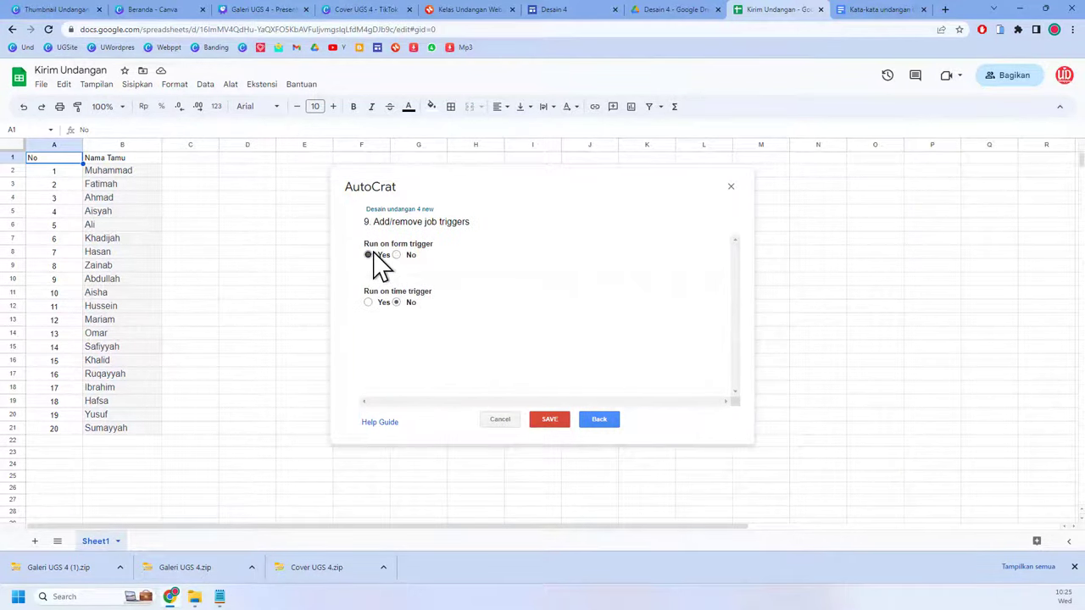
pyautogui.click(553, 420)
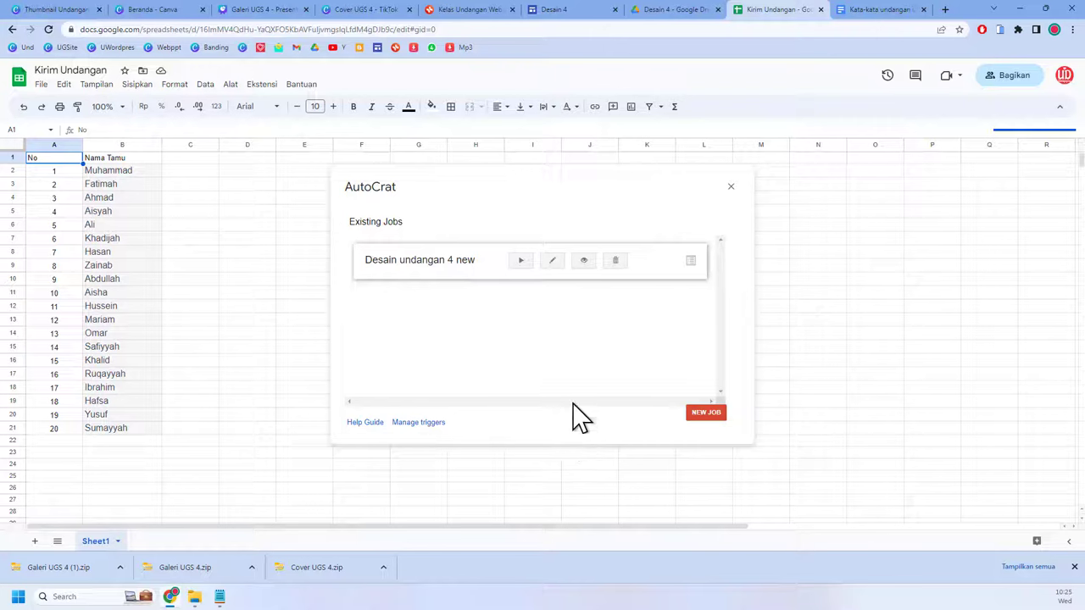
# Step: Run the Desain undangan 4 new merge job for all guests and close AutoCrat when it finishes
pyautogui.click(523, 263)
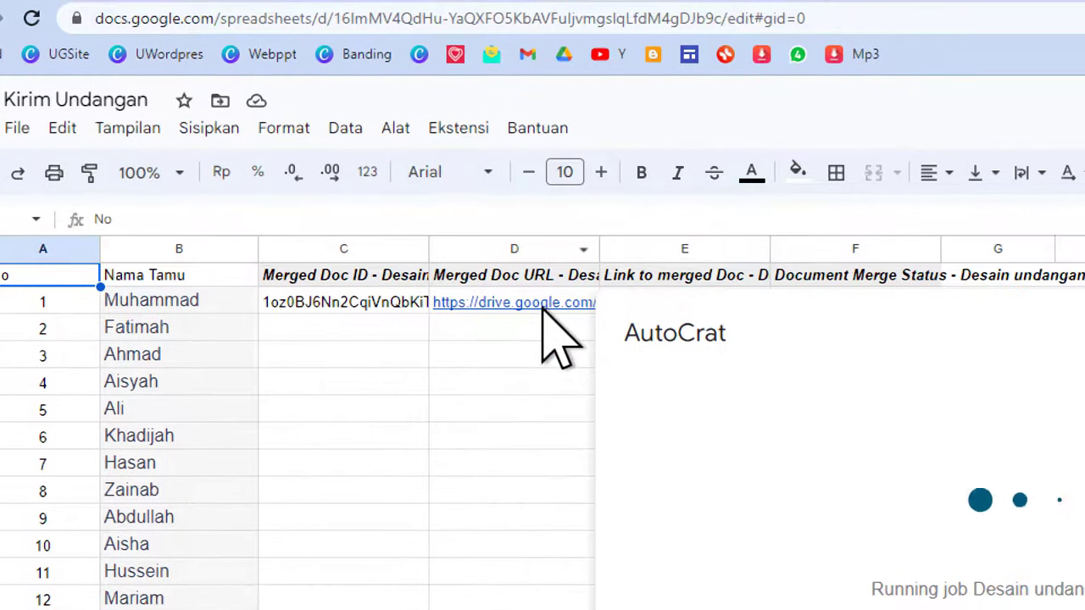
pyautogui.moveTo(604, 297)
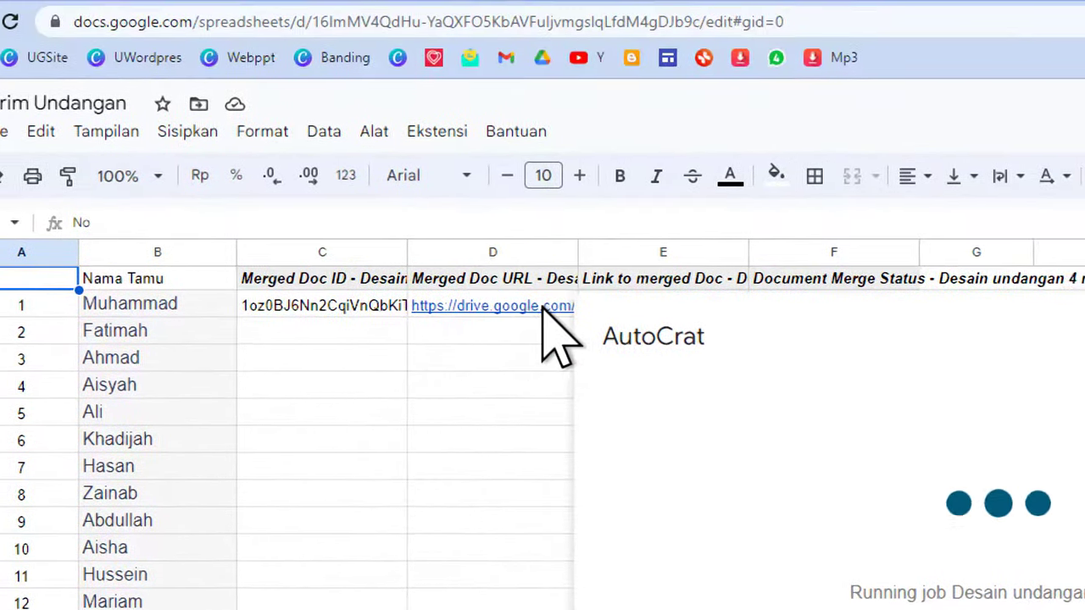
pyautogui.moveTo(543, 306)
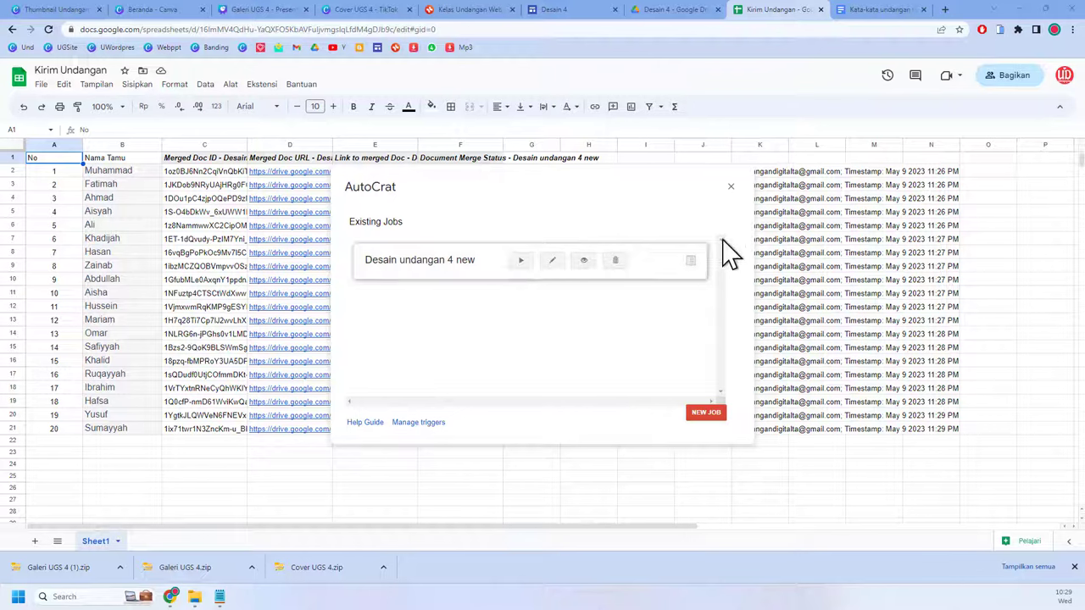
pyautogui.click(731, 190)
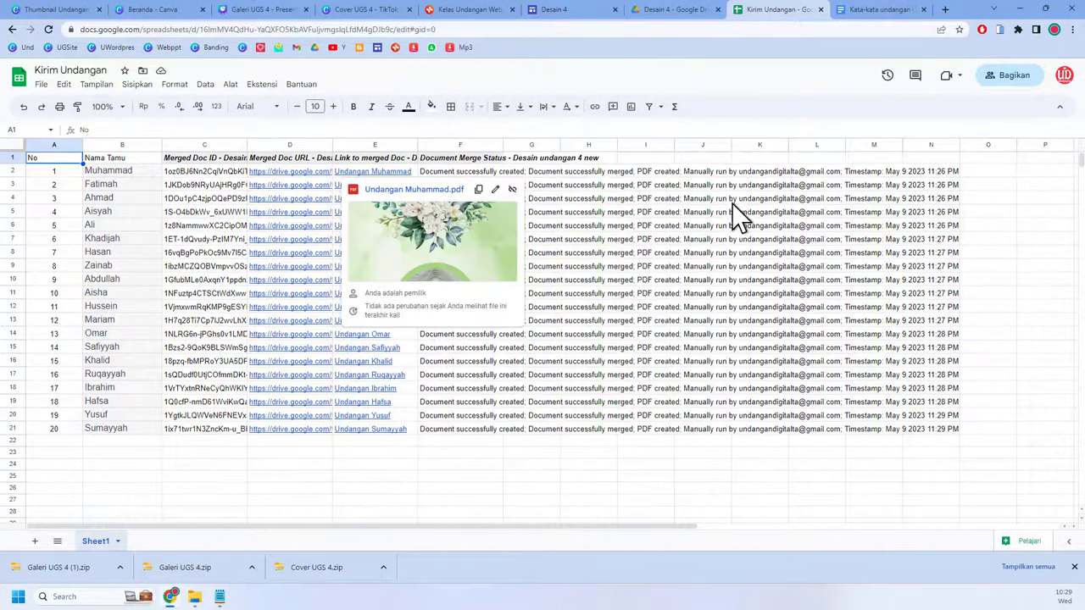
# Step: Open the merged PDF of guest number 8 from the sheet and check the guest name and Buka Undangan button
pyautogui.click(400, 479)
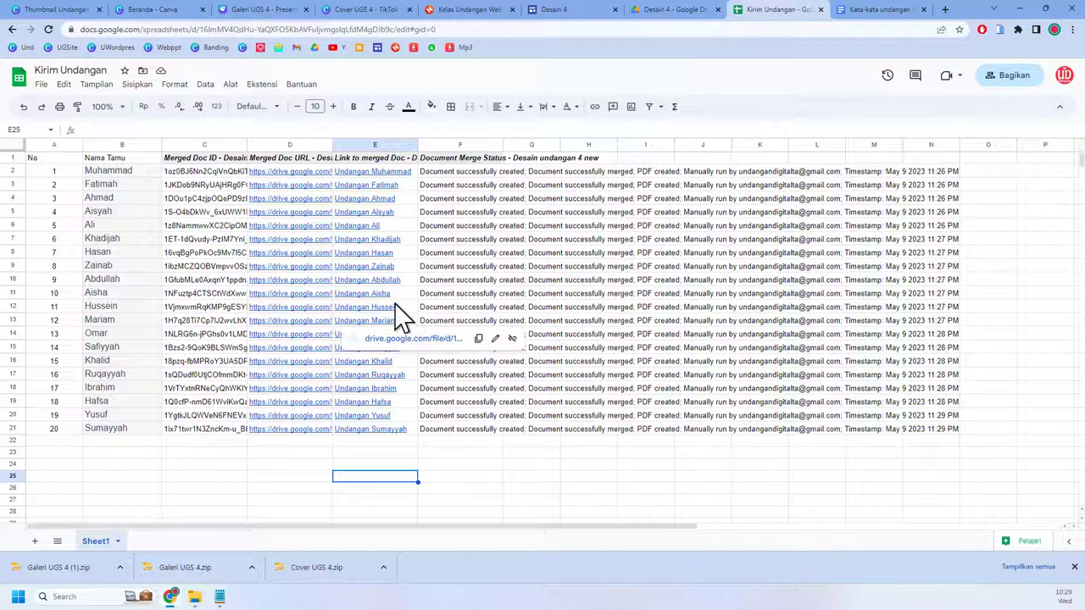
pyautogui.moveTo(393, 269)
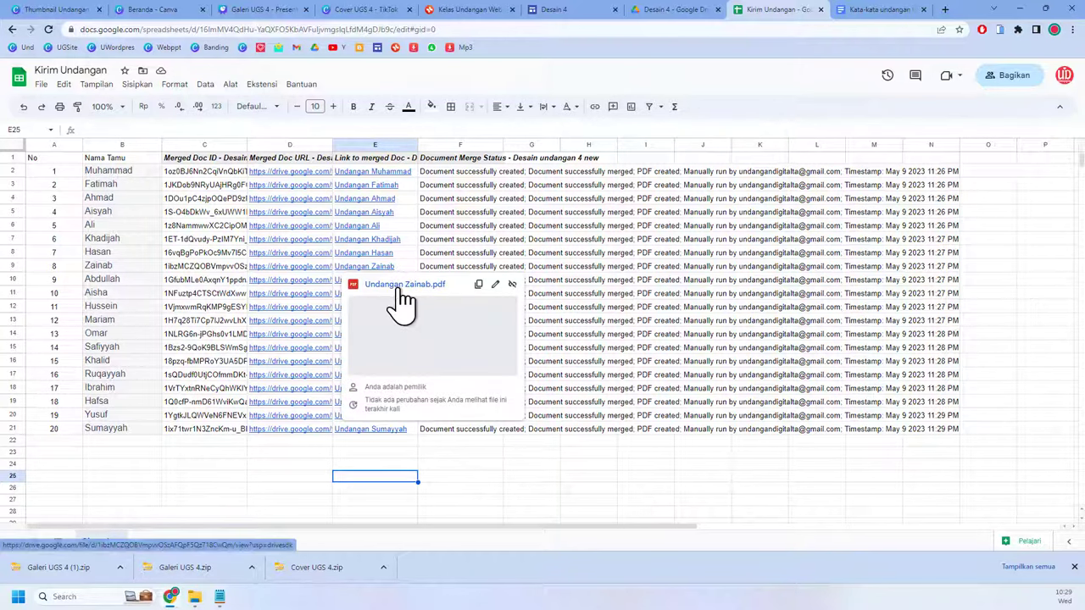
pyautogui.click(396, 289)
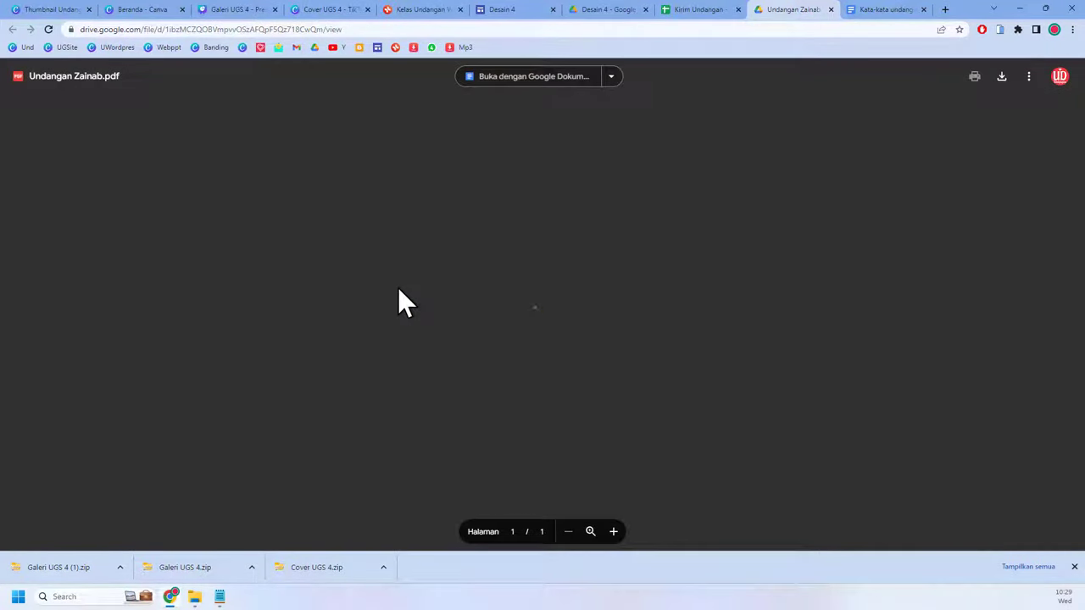
pyautogui.scroll(-5, 566, 320)
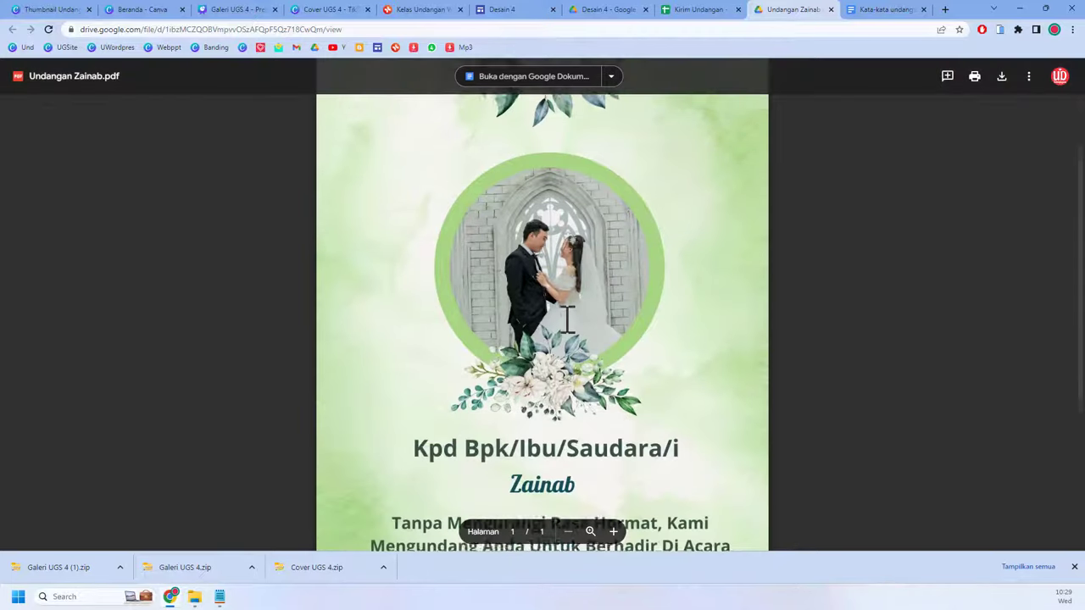
pyautogui.moveTo(515, 357); pyautogui.dragTo(594, 358)
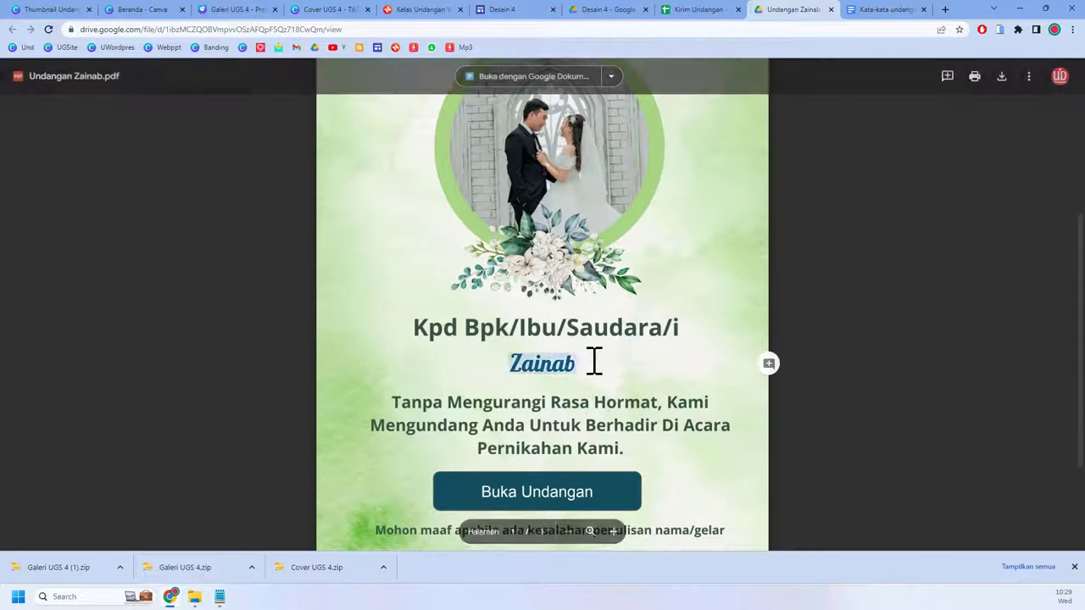
pyautogui.scroll(-3, 593, 359)
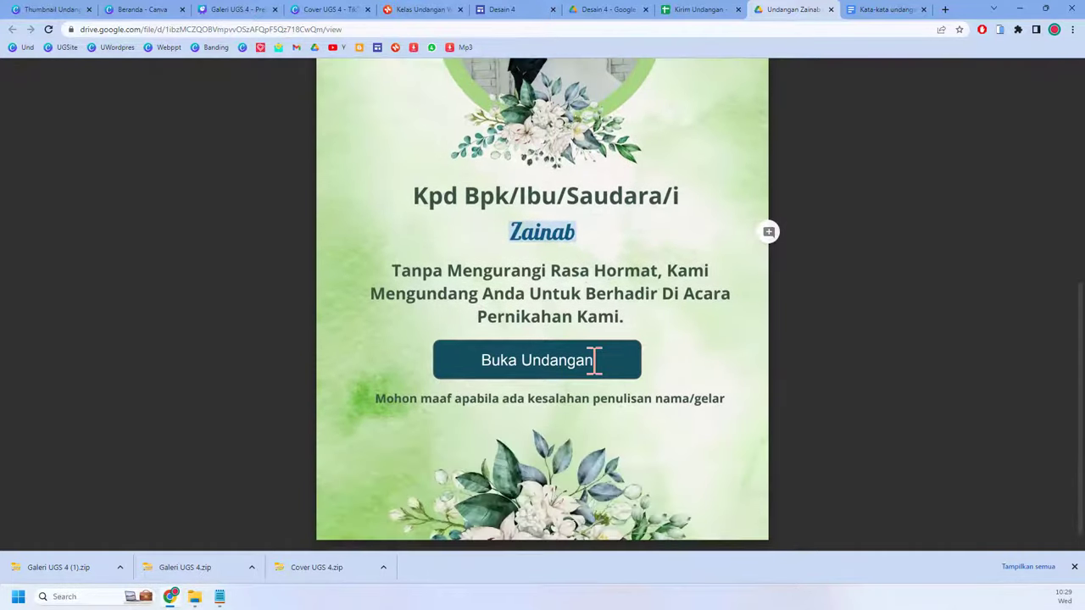
# Step: Follow the PDF's Buka Undangan link, review the published wedding site from cover to RSVP section, and close the site
pyautogui.click(542, 380)
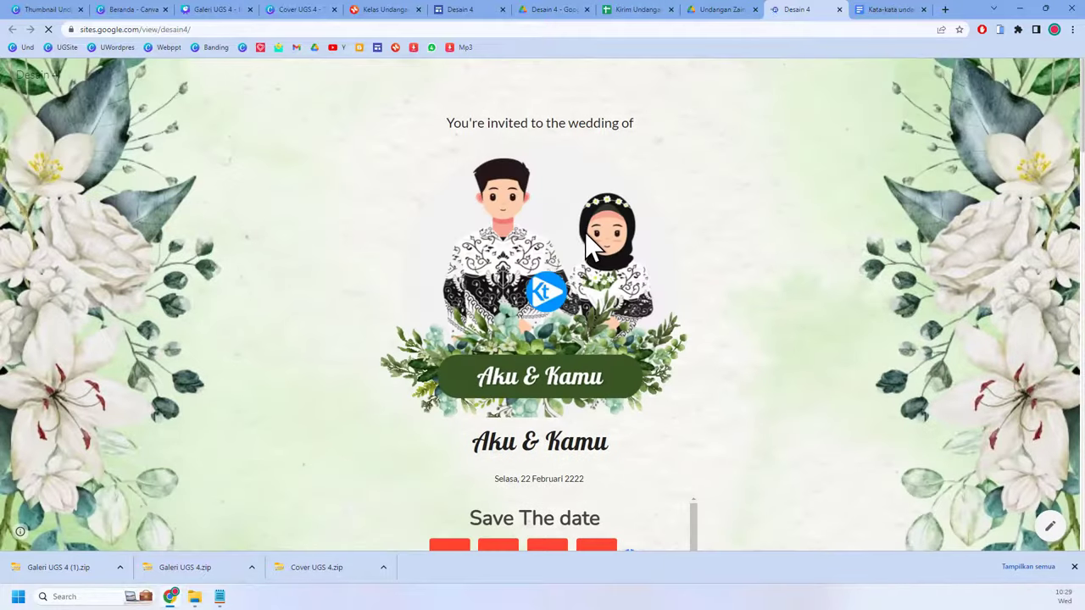
pyautogui.scroll(-3, 587, 235)
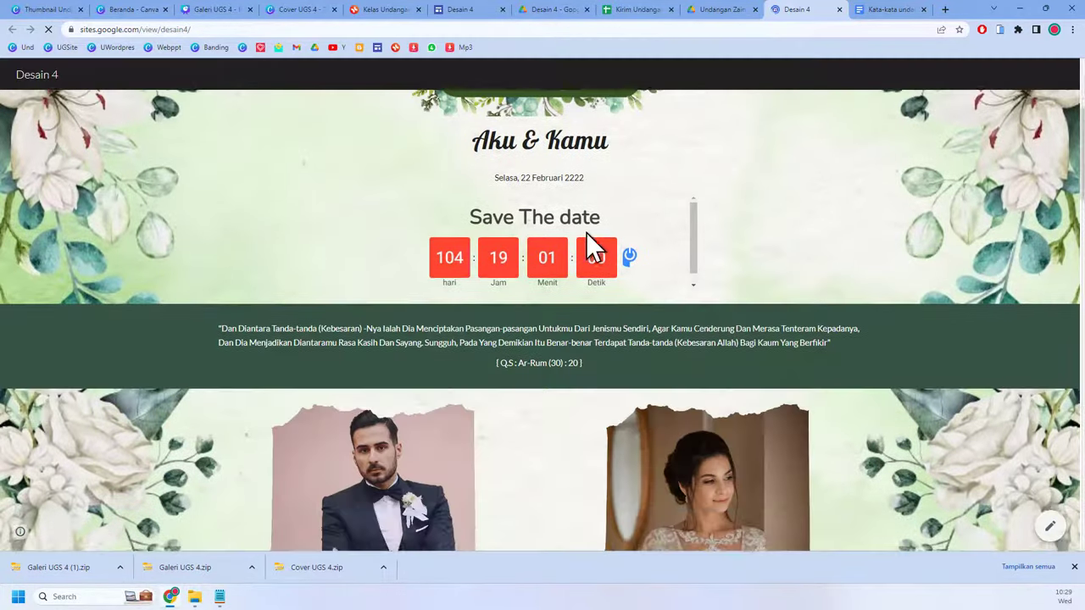
pyautogui.scroll(-7, 586, 232)
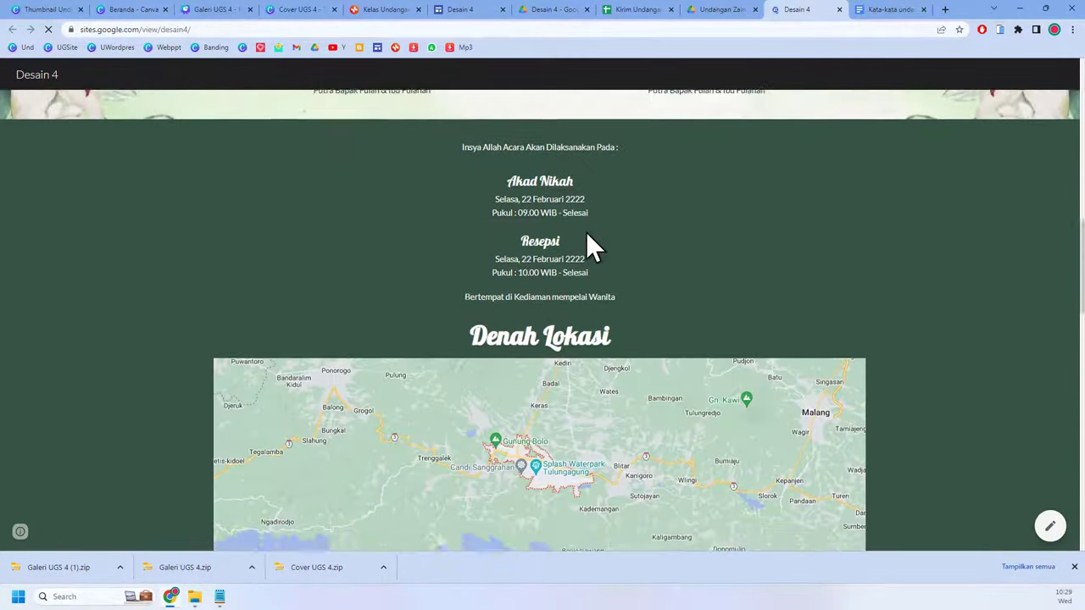
pyautogui.scroll(-2, 587, 232)
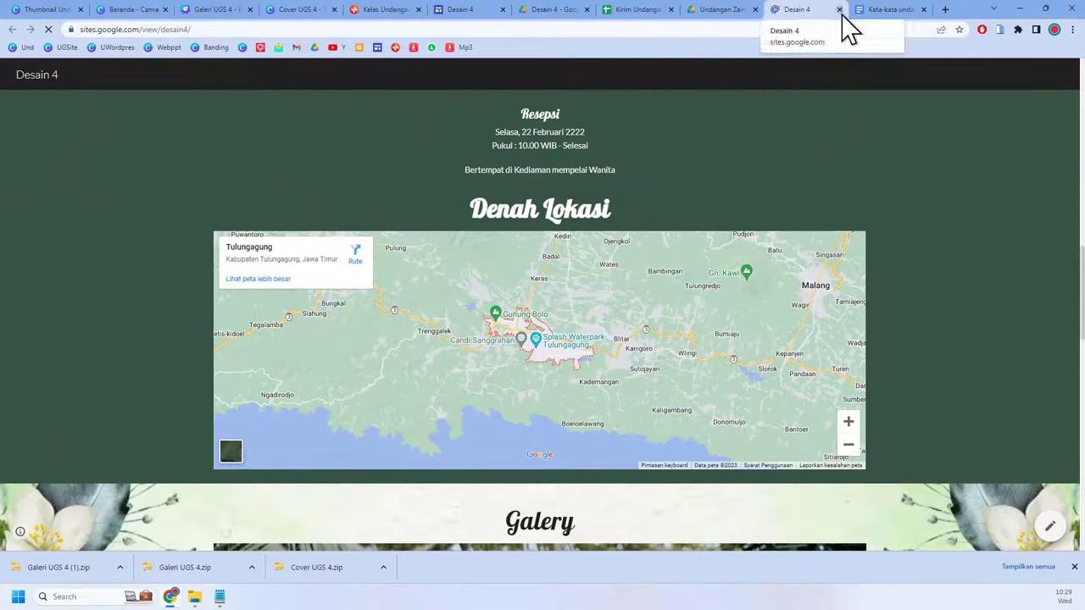
pyautogui.scroll(-7, 1020, 320)
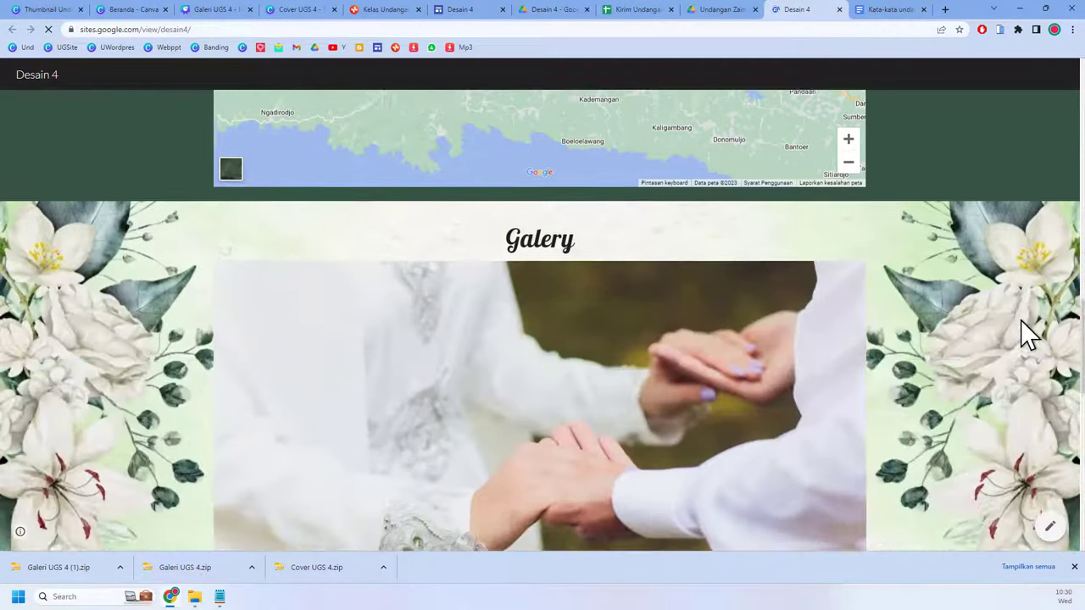
pyautogui.scroll(-1, 1021, 320)
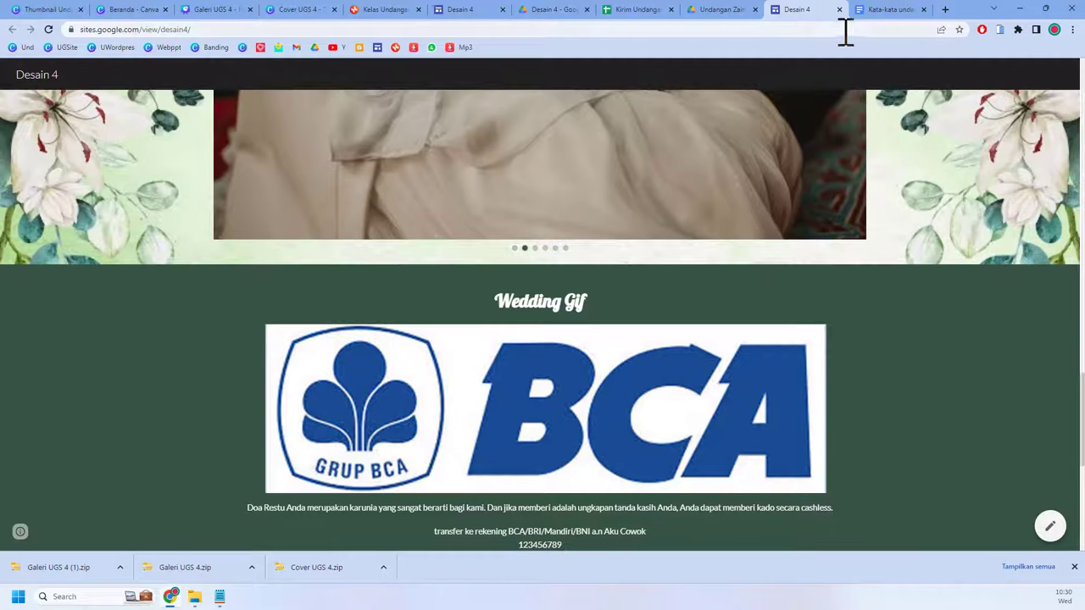
pyautogui.scroll(-2, 1024, 395)
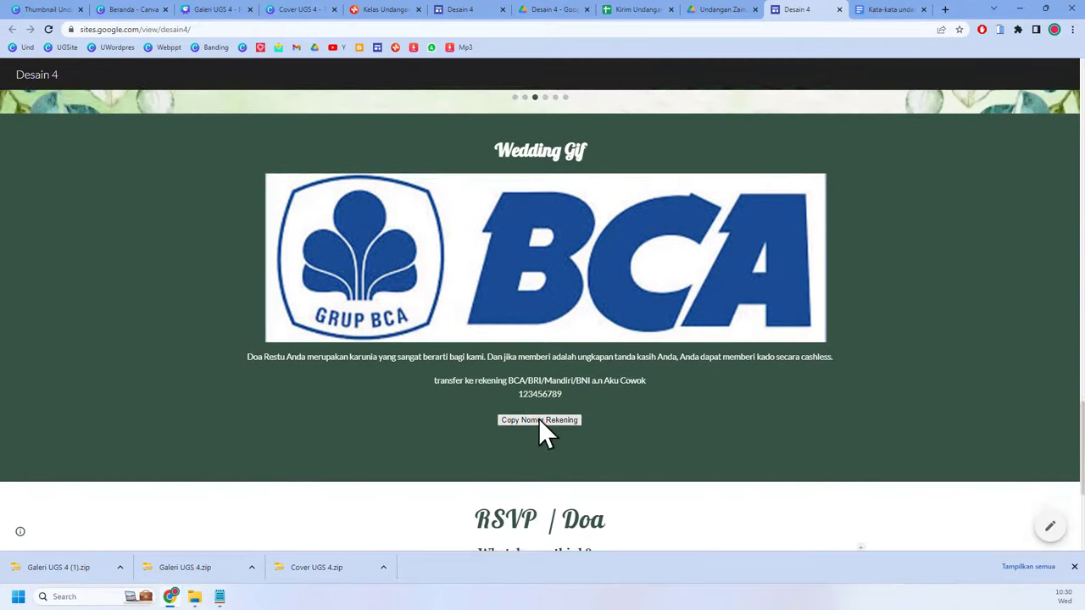
pyautogui.scroll(-3, 538, 419)
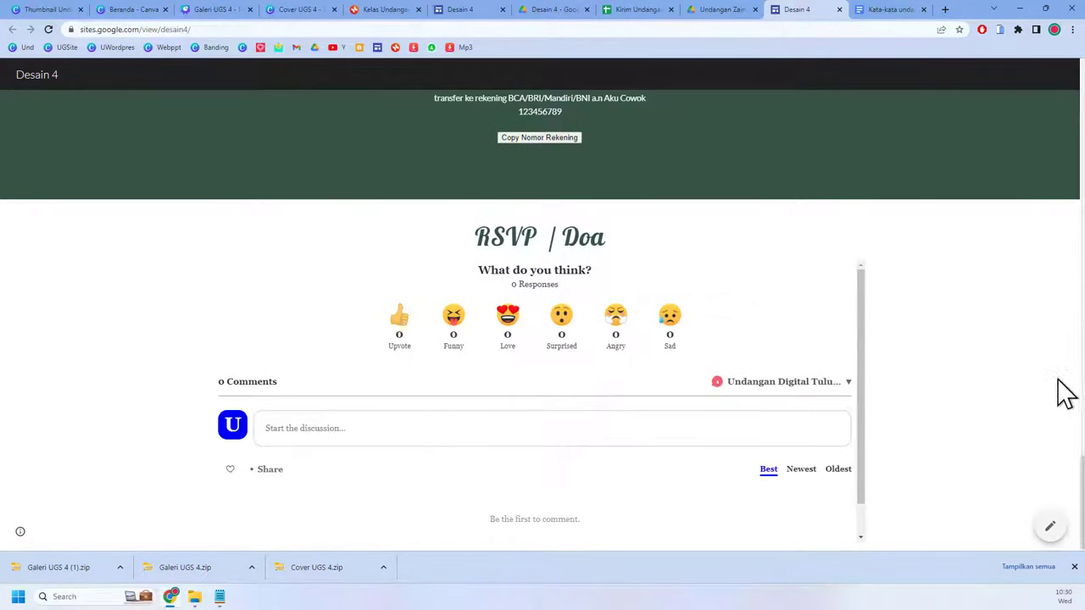
pyautogui.moveTo(1082, 509); pyautogui.dragTo(1082, 127)
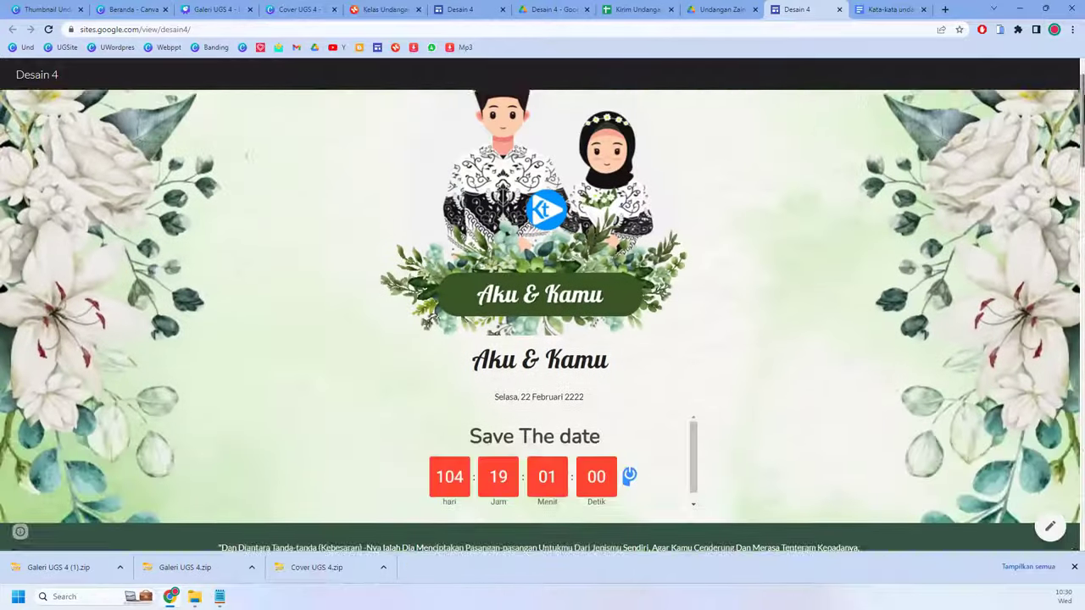
pyautogui.click(839, 9)
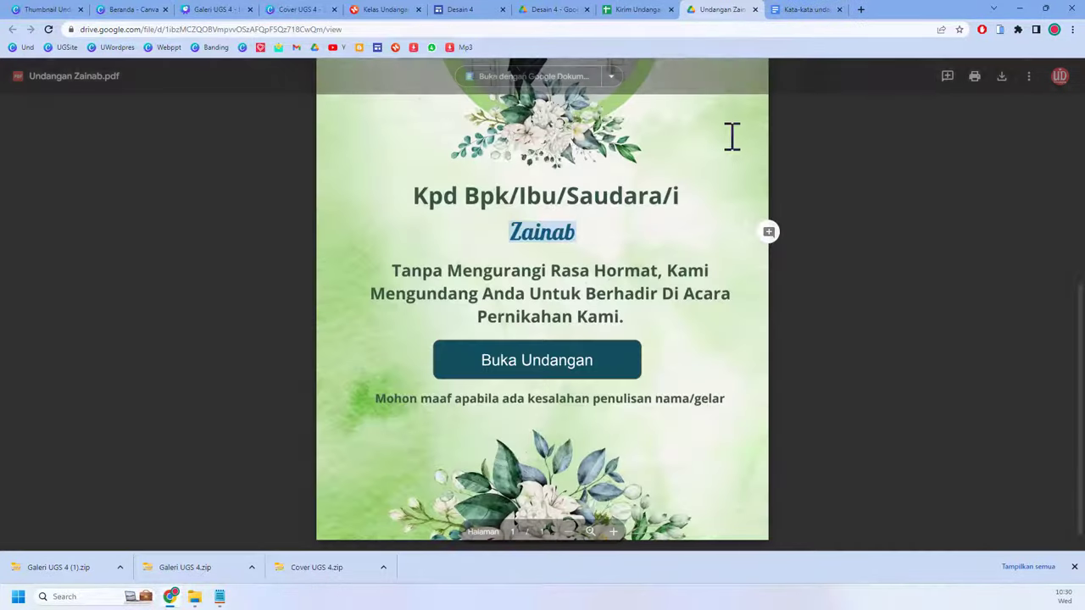
# Step: Open the merged PDF of guest number 16 from the sheet and close the PDF of guest number 8
pyautogui.click(685, 11)
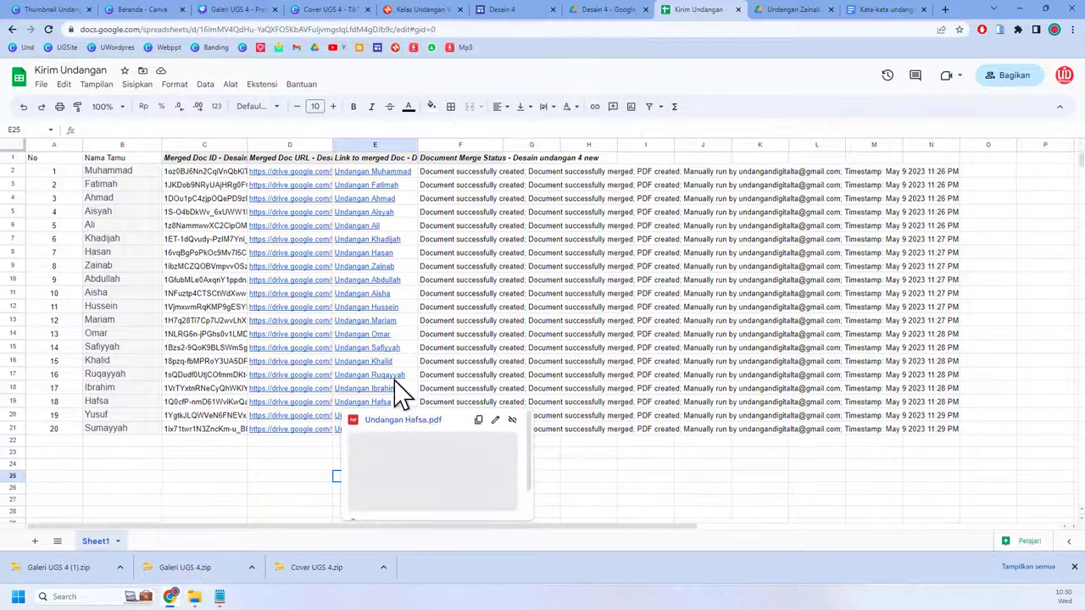
pyautogui.moveTo(395, 378)
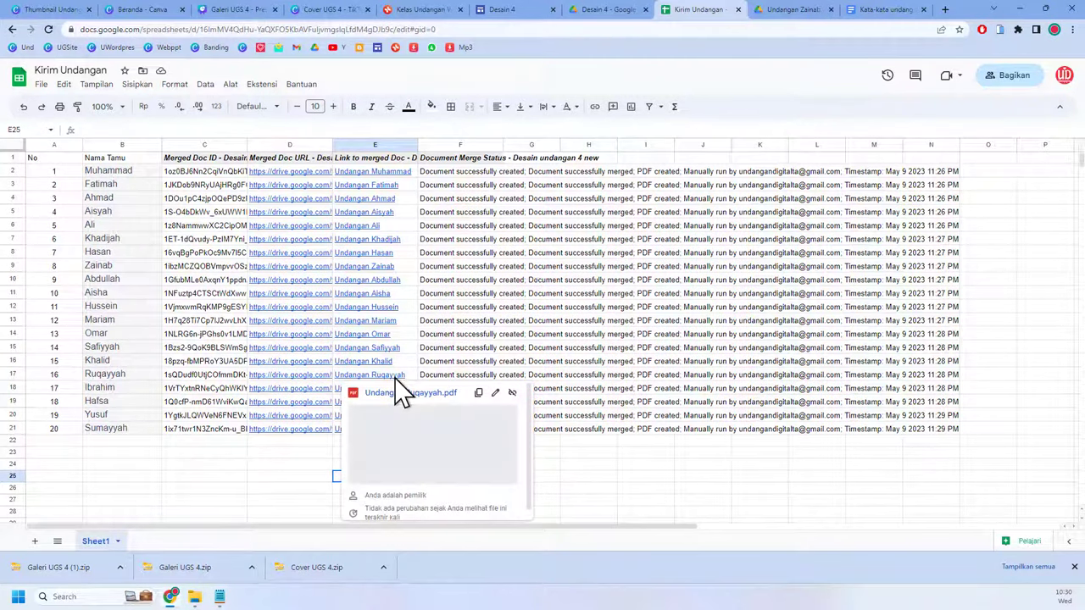
pyautogui.click(411, 396)
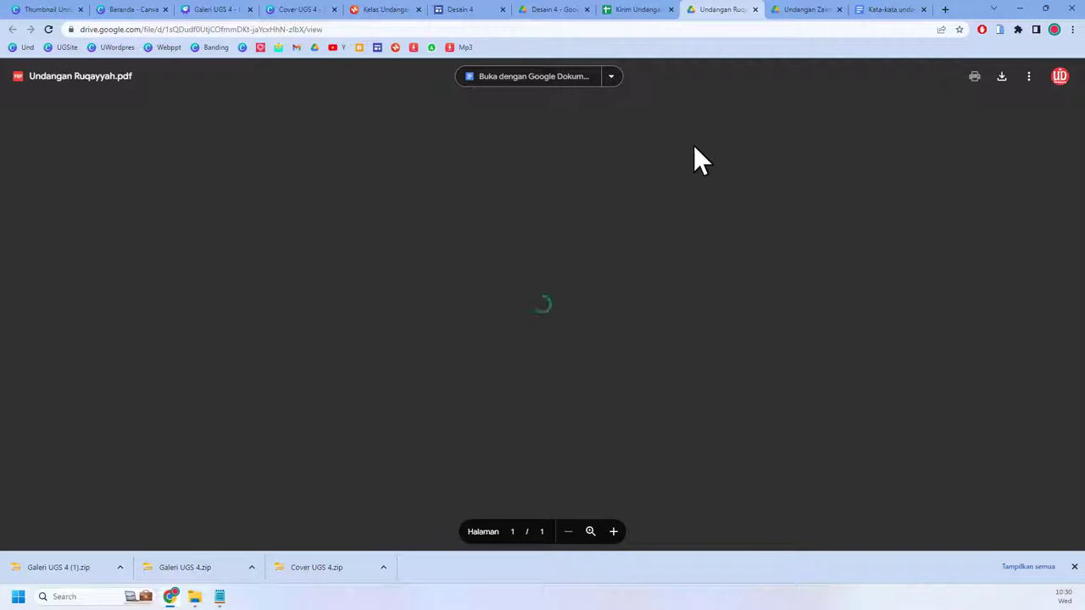
pyautogui.click(828, 9)
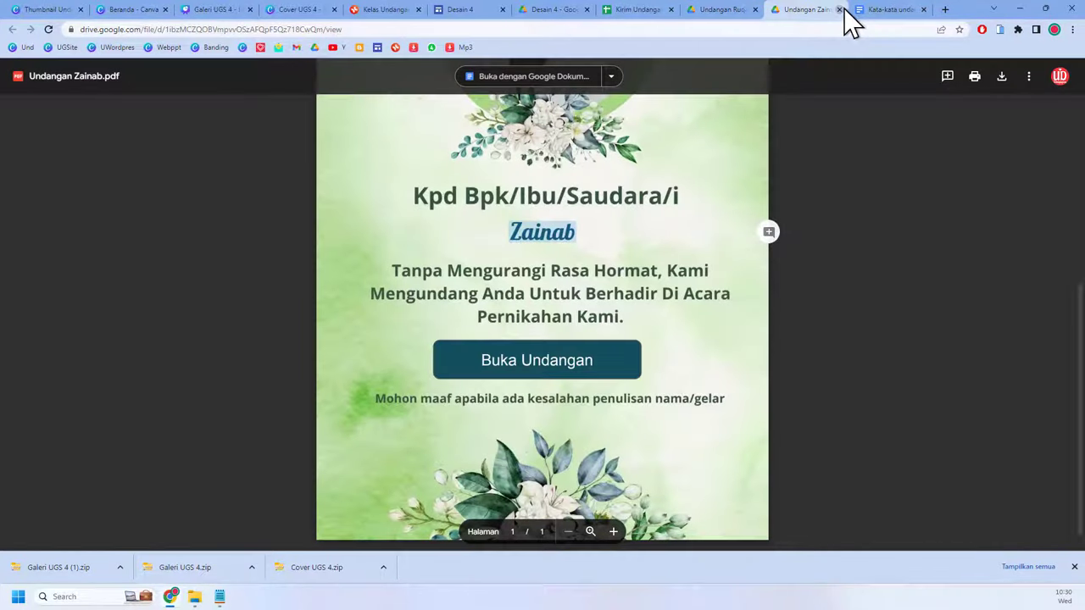
pyautogui.click(839, 10)
pyautogui.click(734, 10)
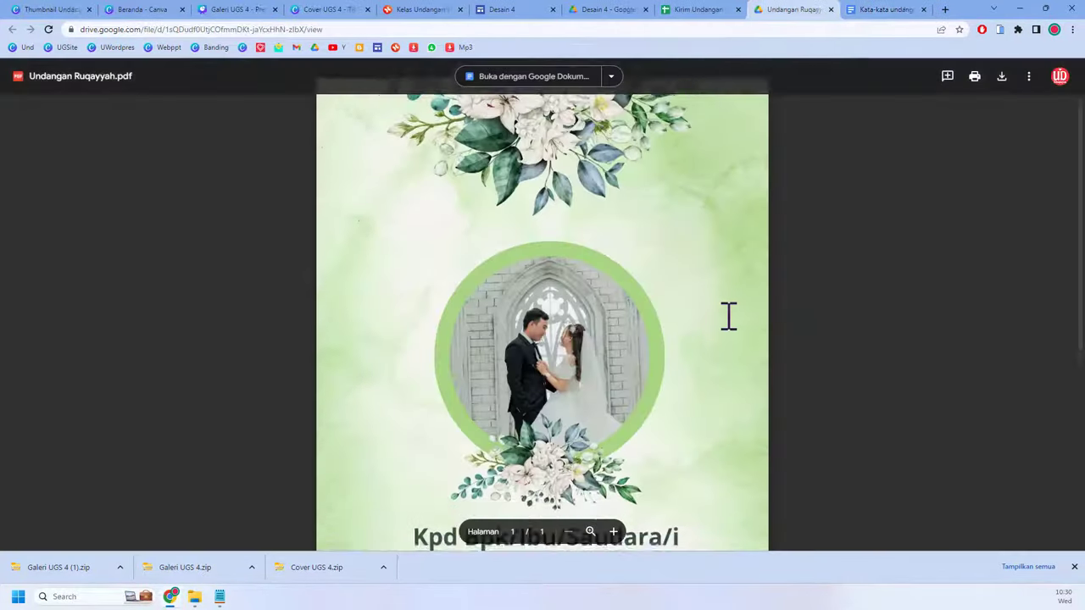
# Step: Check the guest name in the PDF, follow its Buka Undangan link to the wedding site, and close the site
pyautogui.scroll(-2, 729, 316)
pyautogui.scroll(-3, 510, 447)
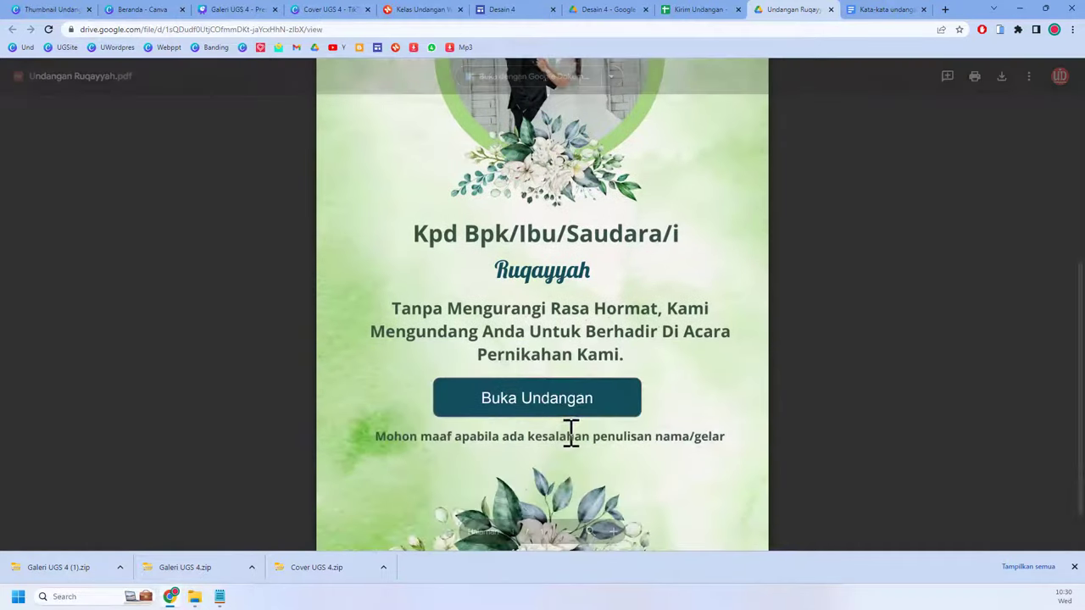
pyautogui.click(577, 410)
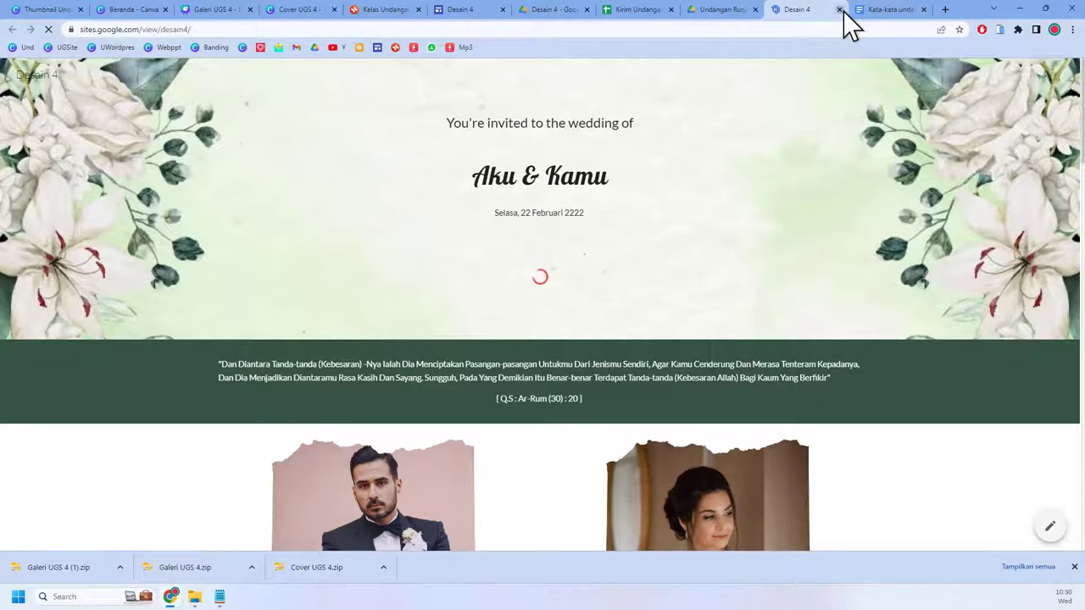
pyautogui.click(839, 10)
# Step: Copy guest number 1's PDF link from the Merged Doc URL column and paste it below the site address in Notepad
pyautogui.click(655, 10)
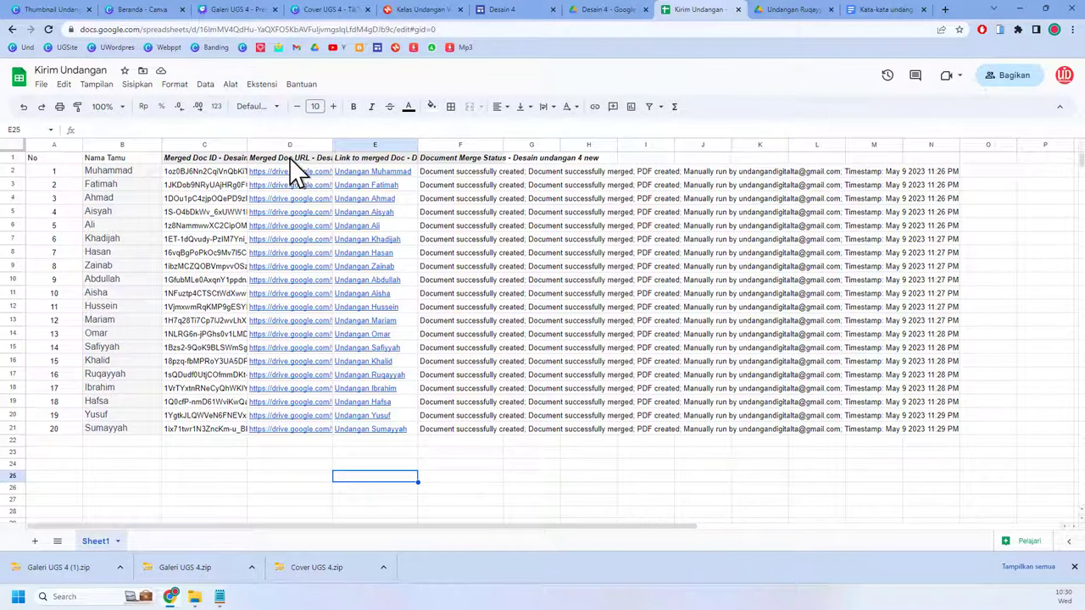
pyautogui.moveTo(296, 172)
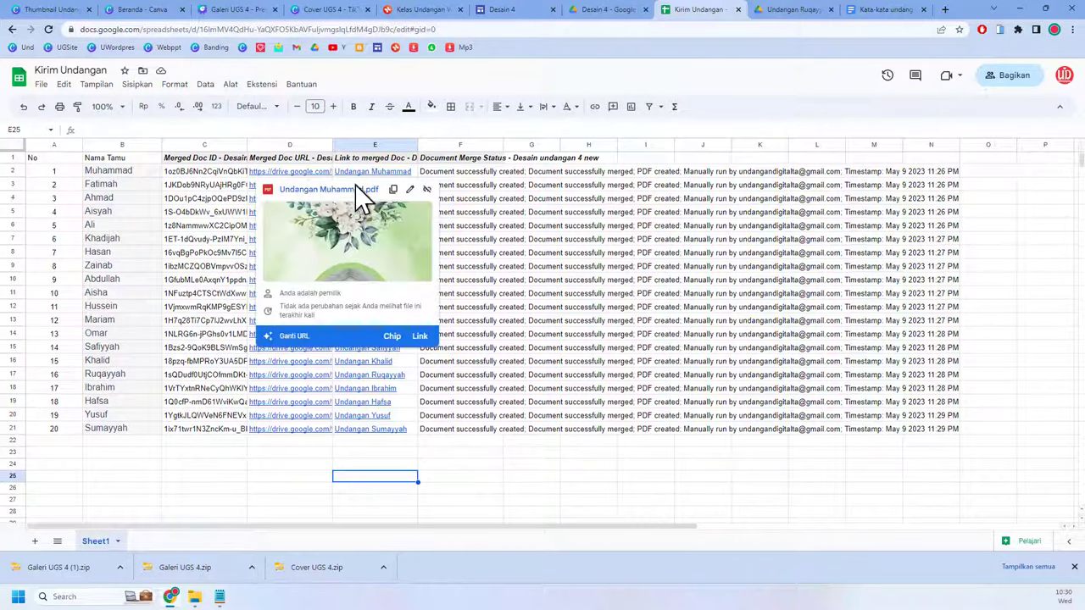
pyautogui.moveTo(388, 179)
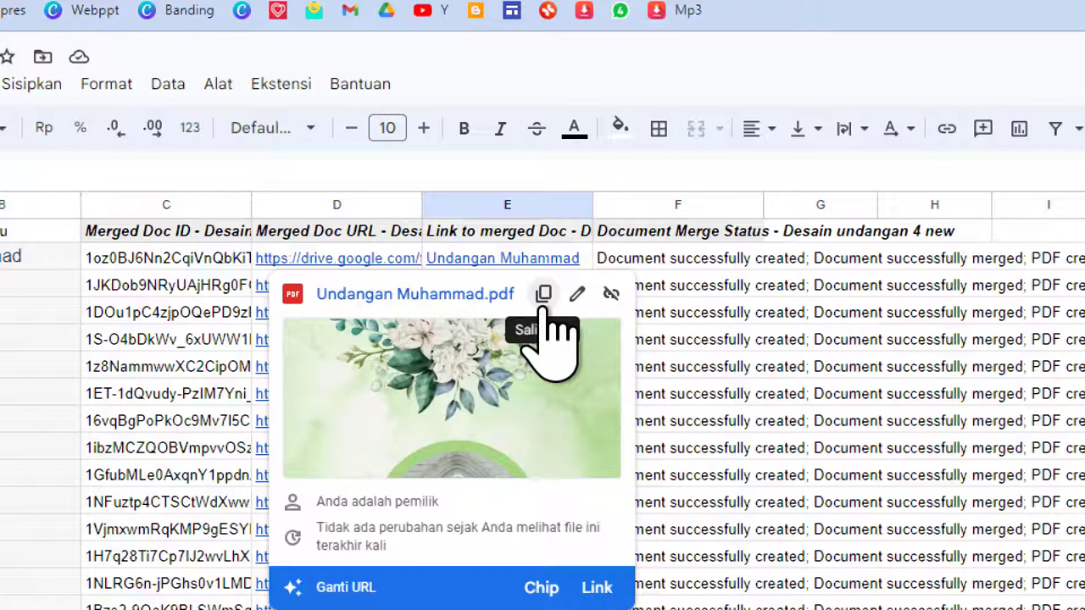
pyautogui.click(543, 294)
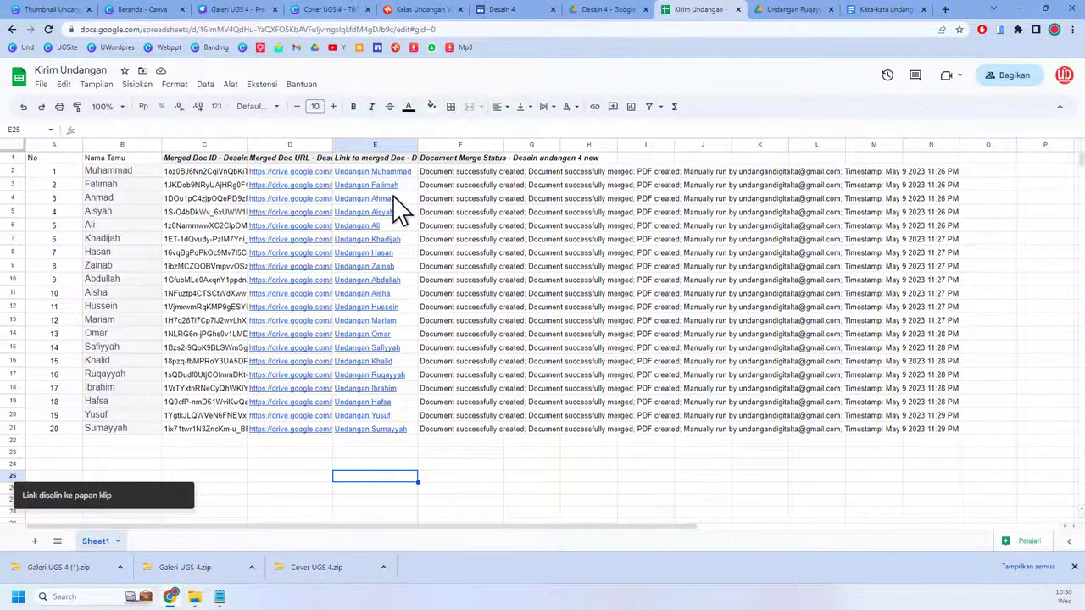
pyautogui.click(222, 600)
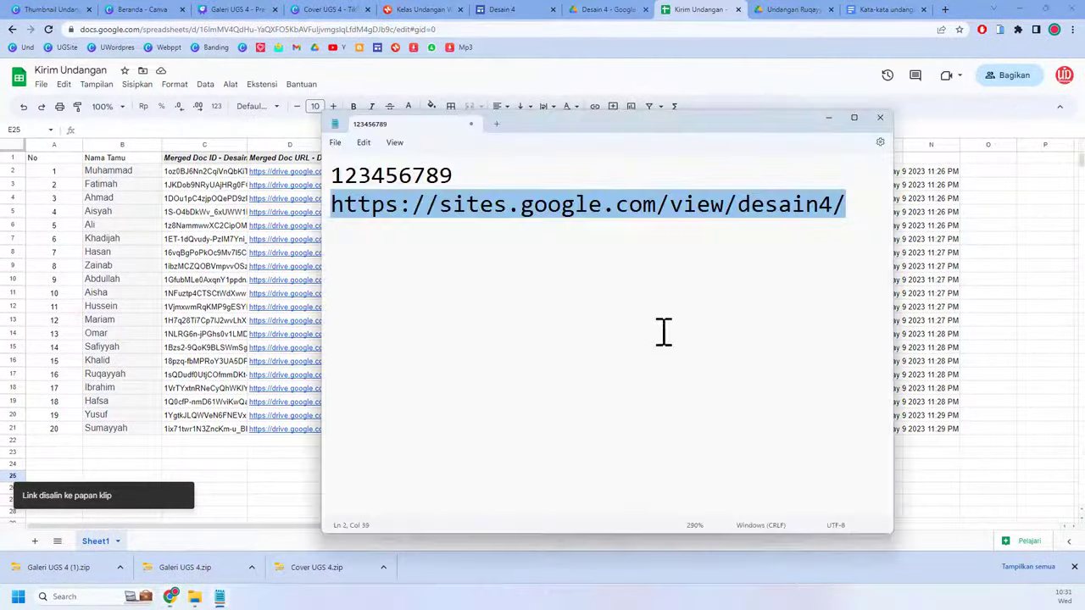
pyautogui.moveTo(854, 214)
pyautogui.mouseDown()
pyautogui.moveTo(424, 212)
pyautogui.moveTo(846, 213)
pyautogui.mouseUp()
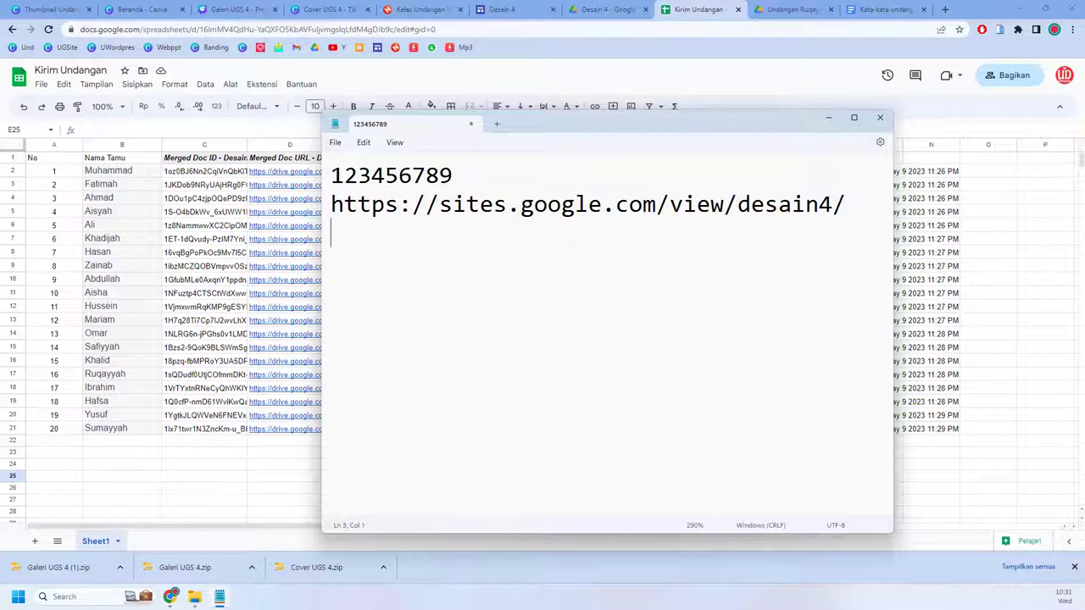
pyautogui.hotkey('ctrl', 'v')
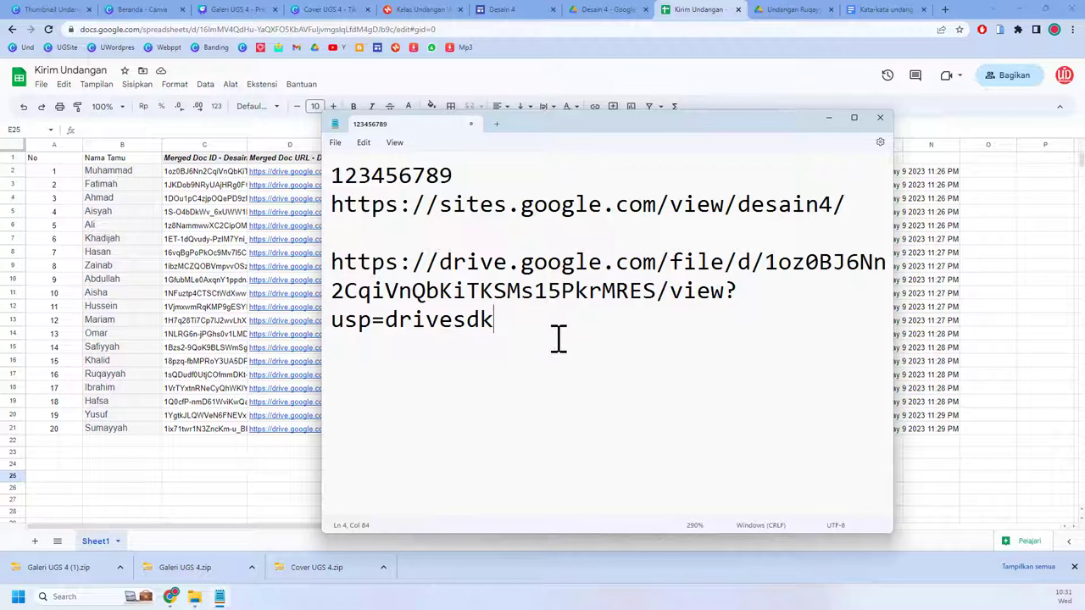
pyautogui.moveTo(559, 338); pyautogui.dragTo(331, 254)
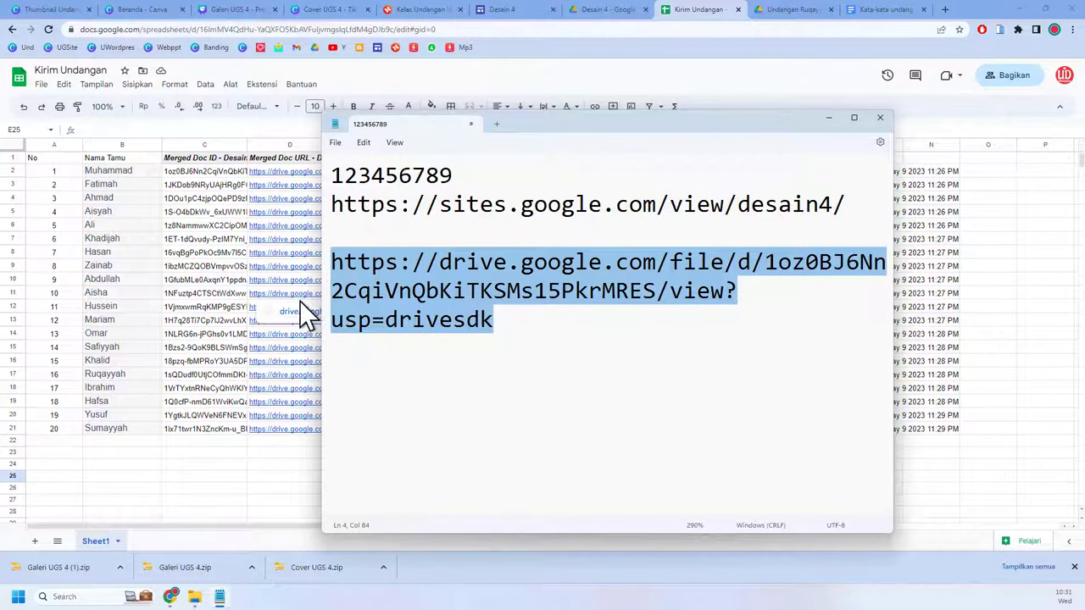
pyautogui.moveTo(593, 337); pyautogui.dragTo(298, 271)
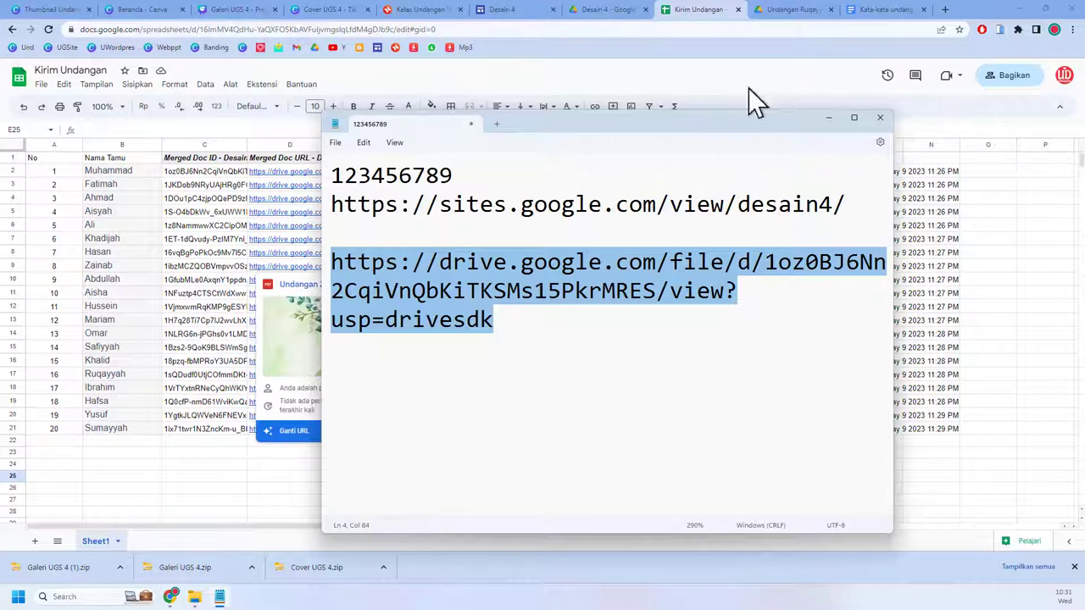
# Step: In the Kata-kata undangan Google Sites document, review the Kata2 kirim undangan message and where its [link-undangan] placeholder takes the copied link
pyautogui.click(890, 10)
pyautogui.scroll(-10, 734, 265)
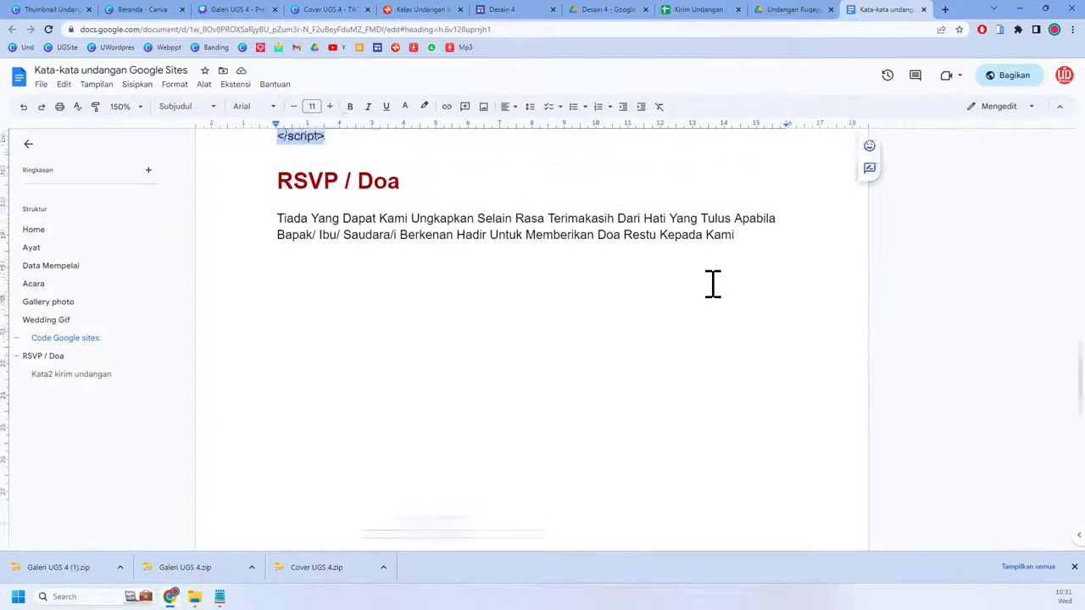
pyautogui.scroll(-3, 715, 279)
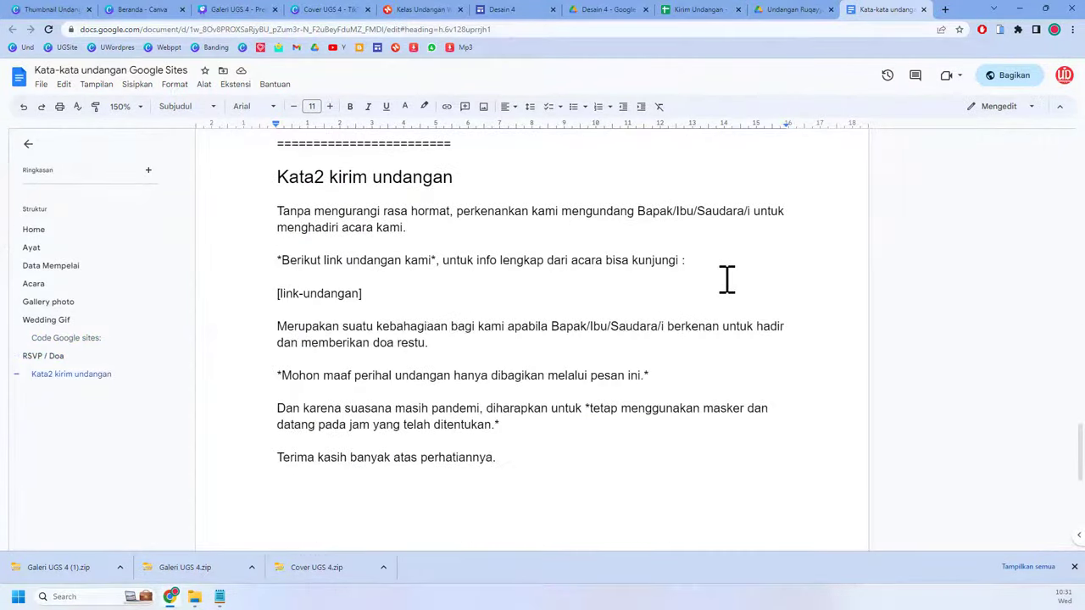
pyautogui.click(309, 213)
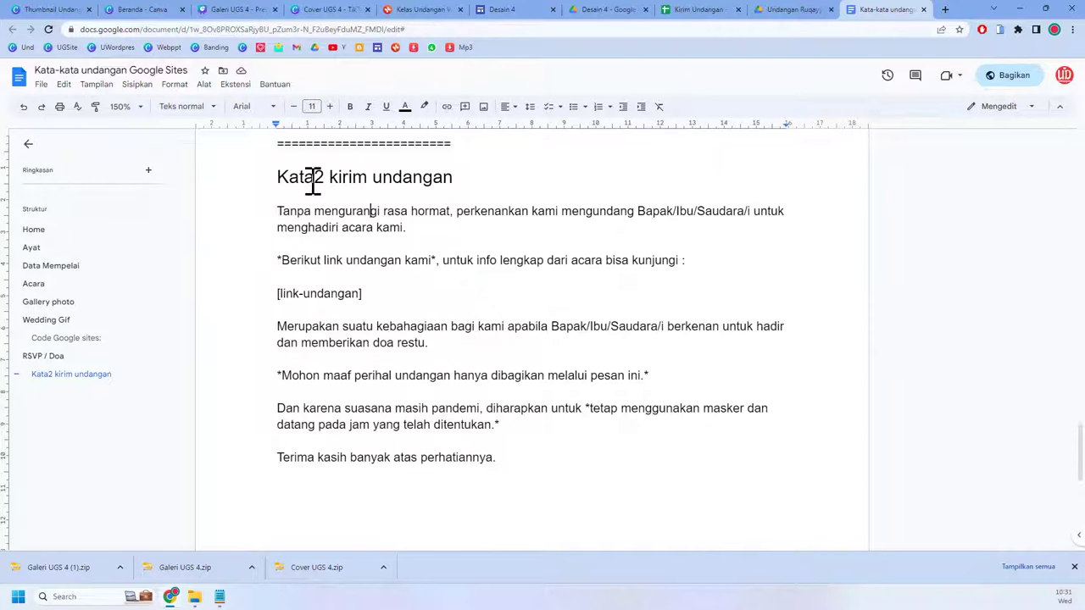
pyautogui.click(221, 596)
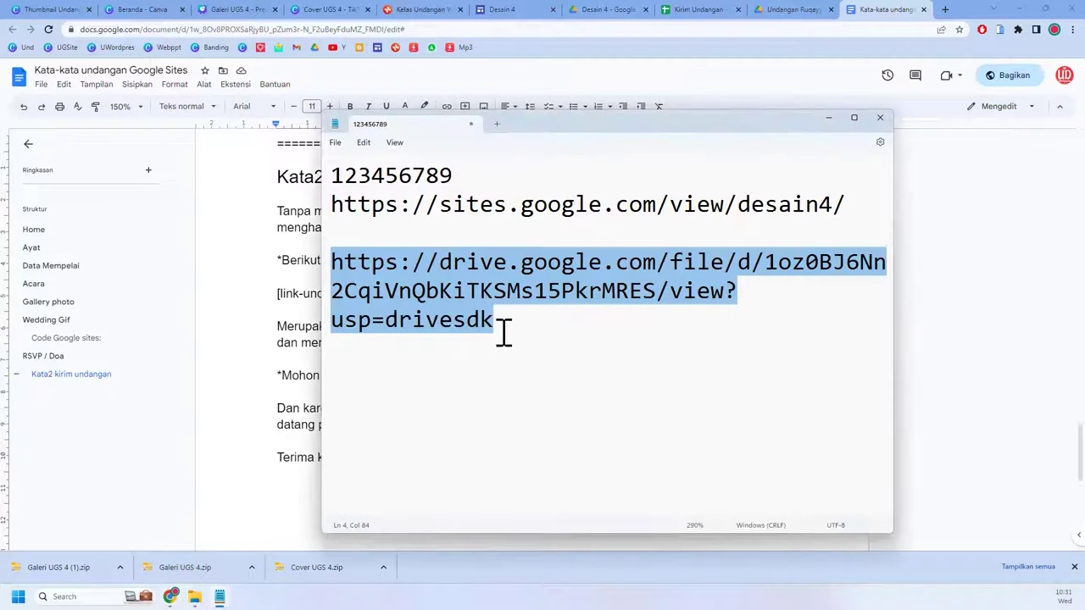
pyautogui.click(291, 349)
pyautogui.moveTo(397, 295); pyautogui.dragTo(244, 297)
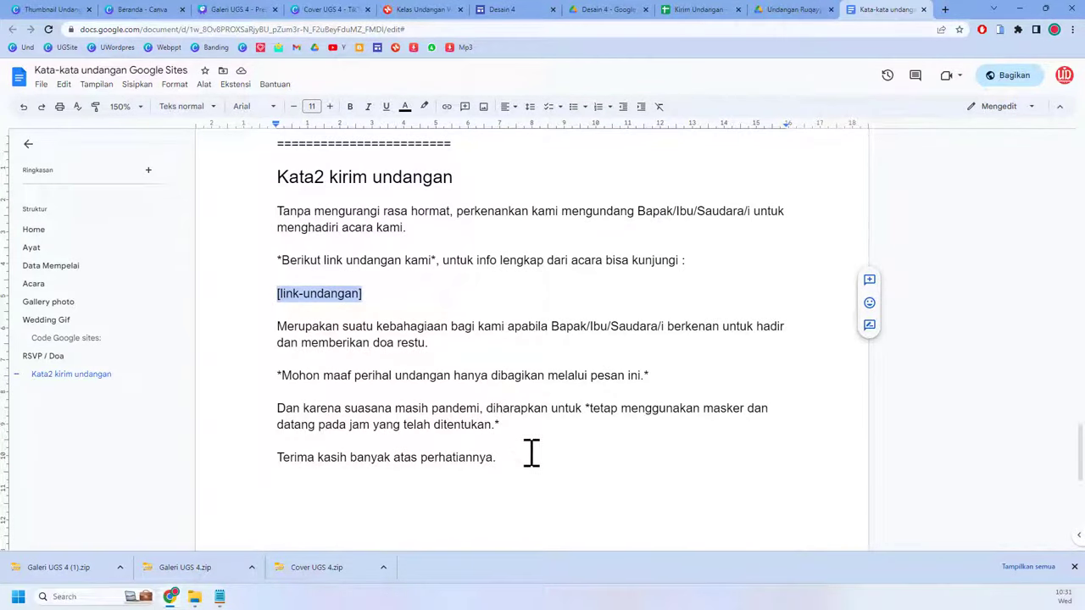
pyautogui.moveTo(532, 464); pyautogui.dragTo(275, 219)
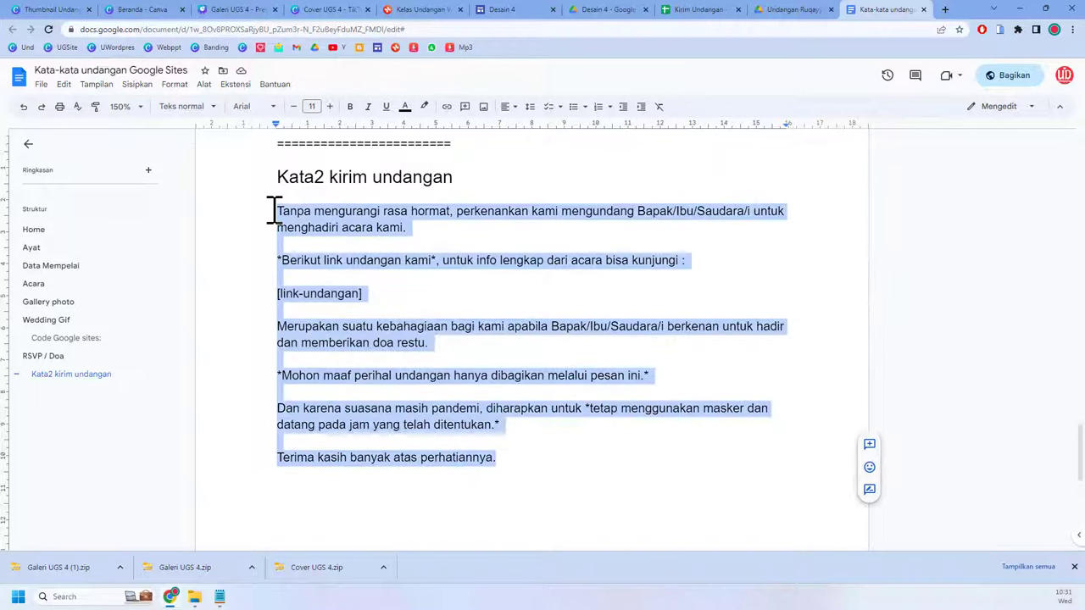
pyautogui.click(476, 394)
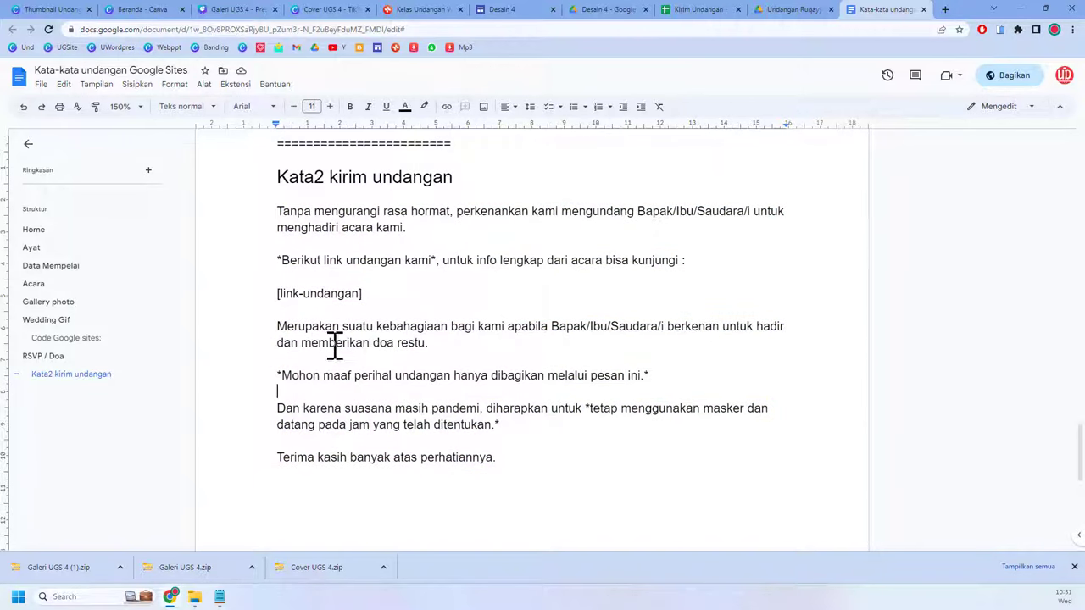
# Step: Review the copied link in Notepad and the guests' PDF links in the Merged Doc URL column of the Kirim Undangan sheet
pyautogui.click(219, 597)
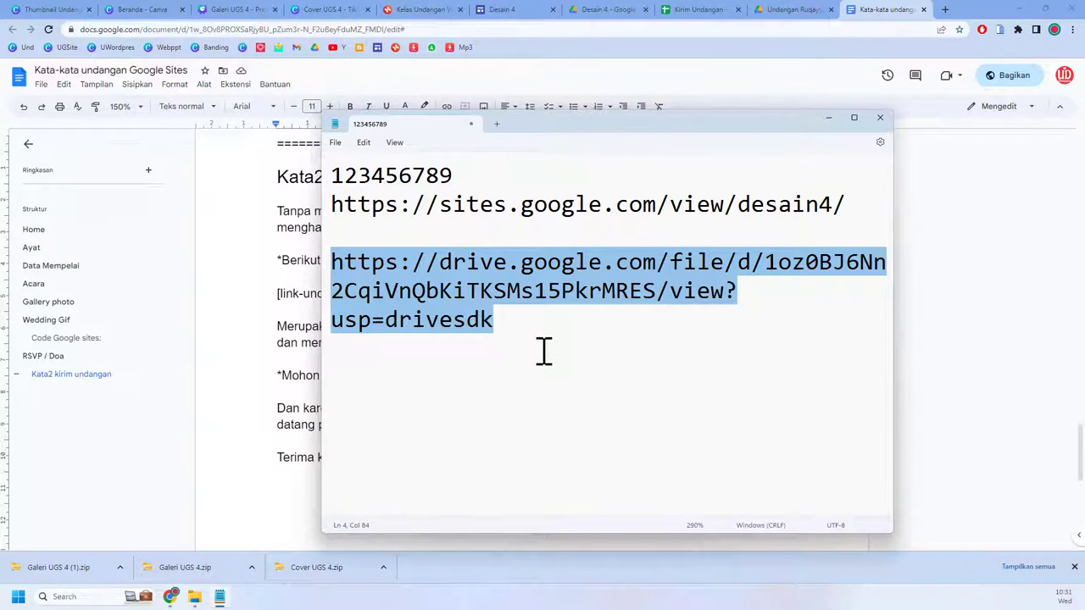
pyautogui.click(616, 11)
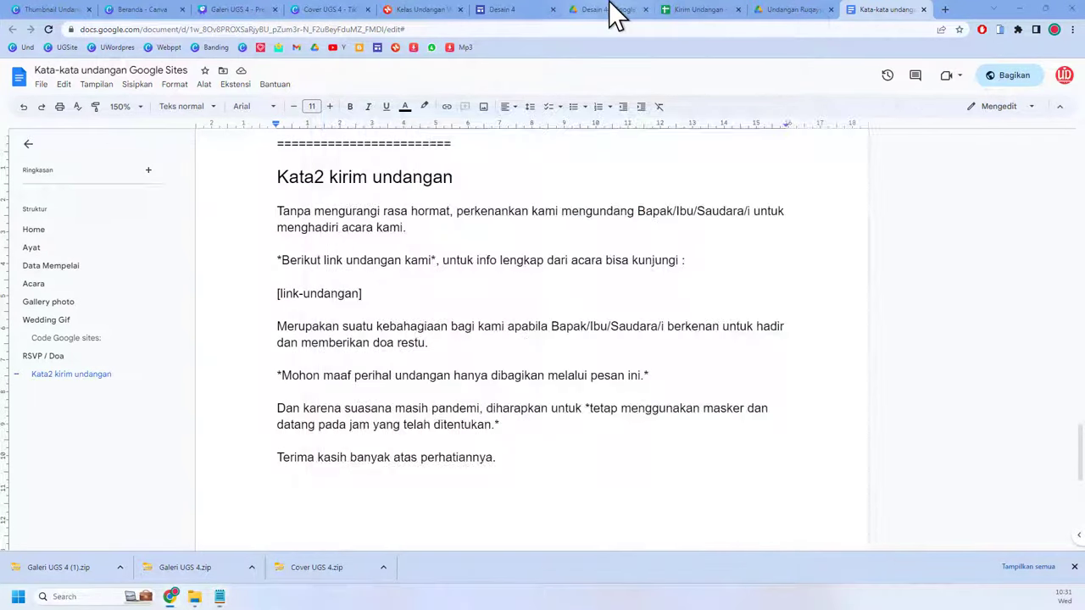
pyautogui.click(719, 10)
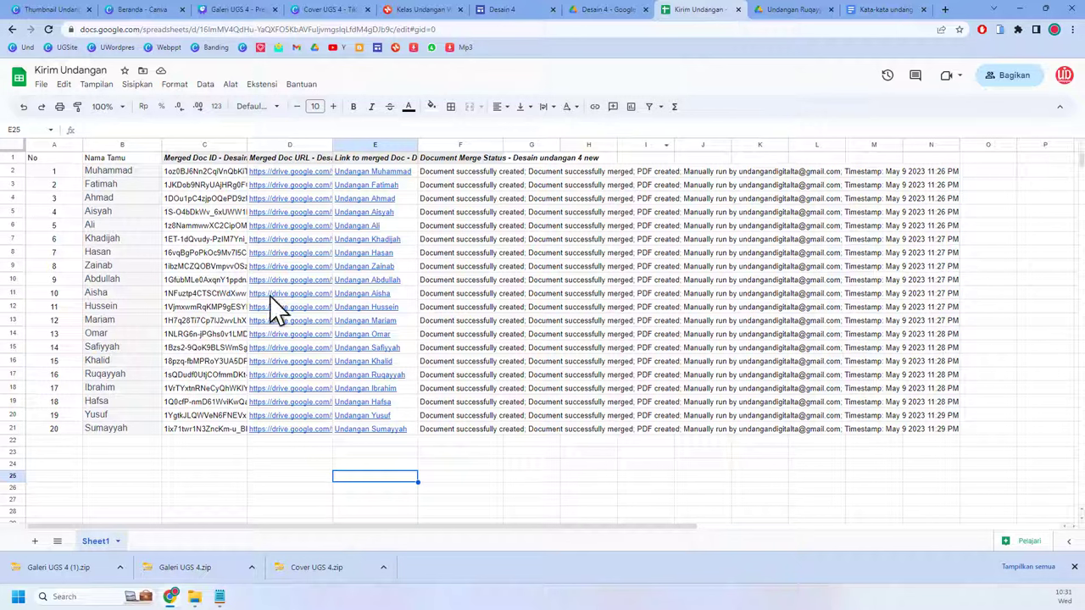
pyautogui.moveTo(288, 178)
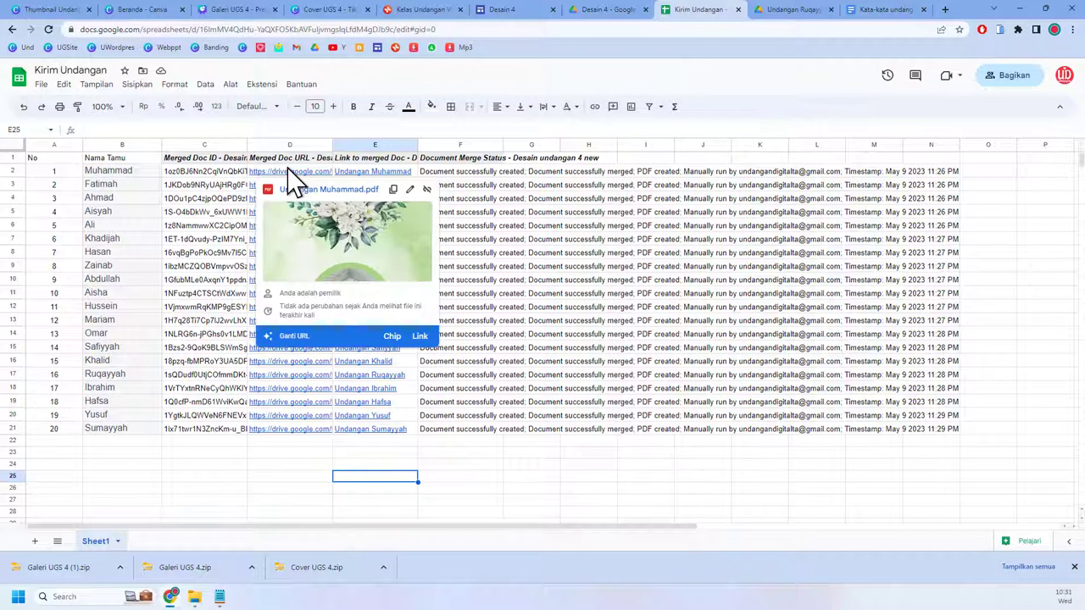
pyautogui.moveTo(297, 419)
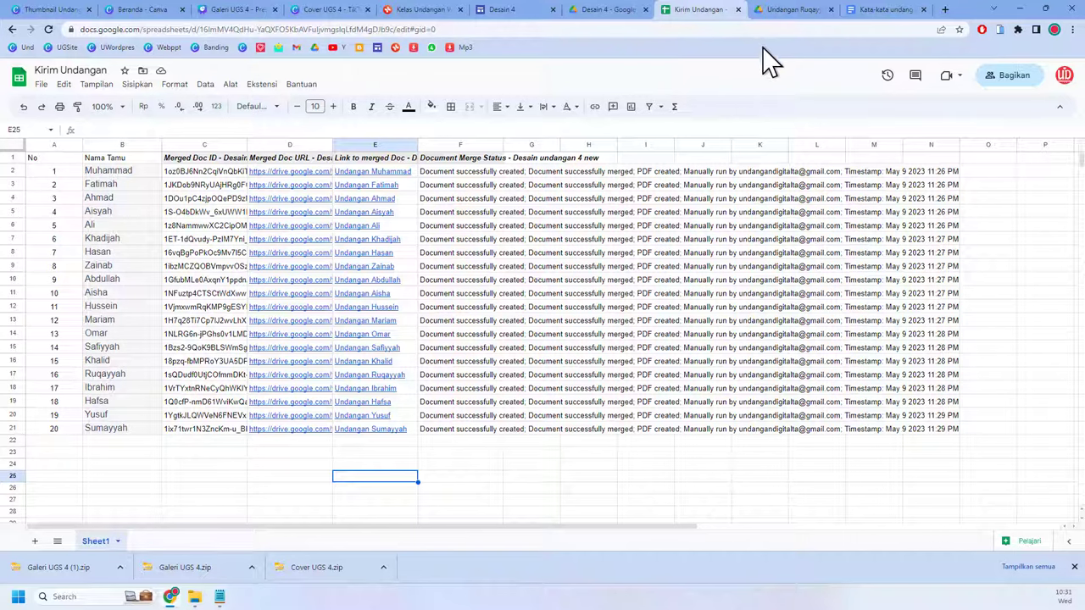
# Step: Switch to Canva and view the Undangan Digital Website thumbnail presentation
pyautogui.click(148, 14)
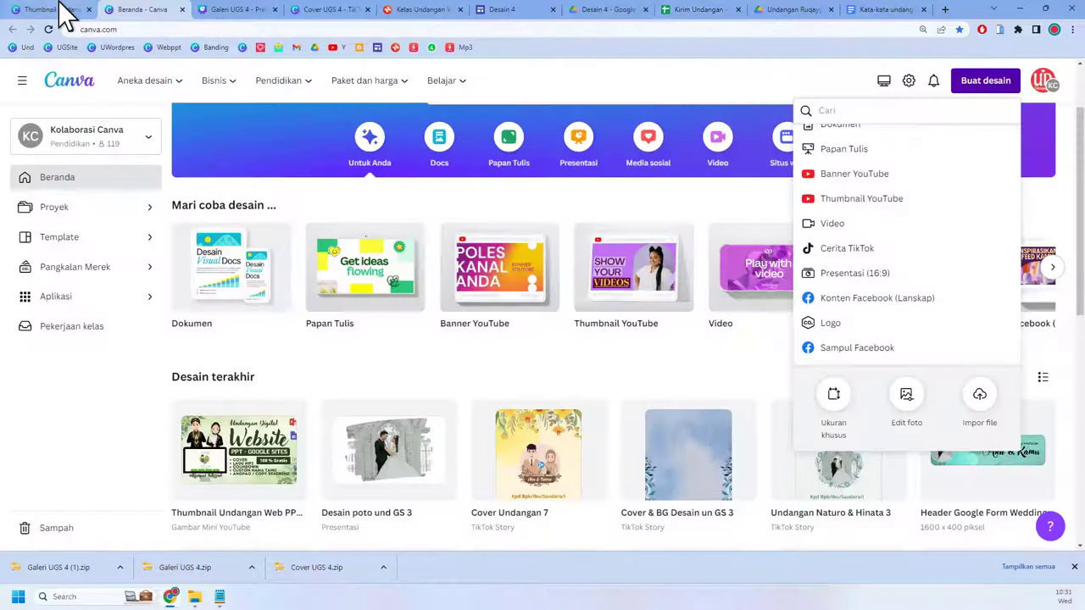
pyautogui.click(60, 11)
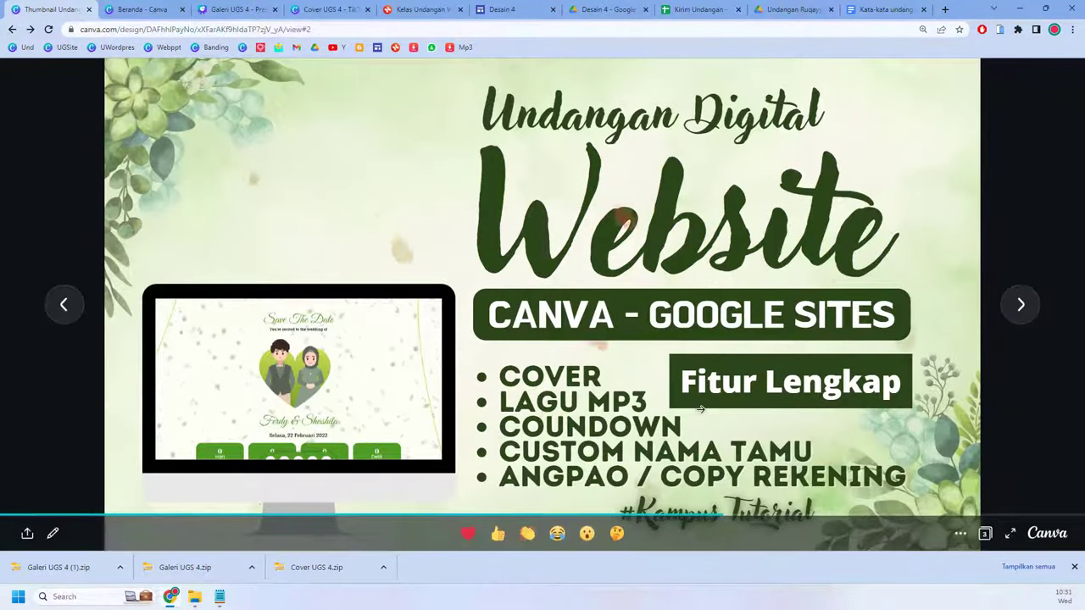